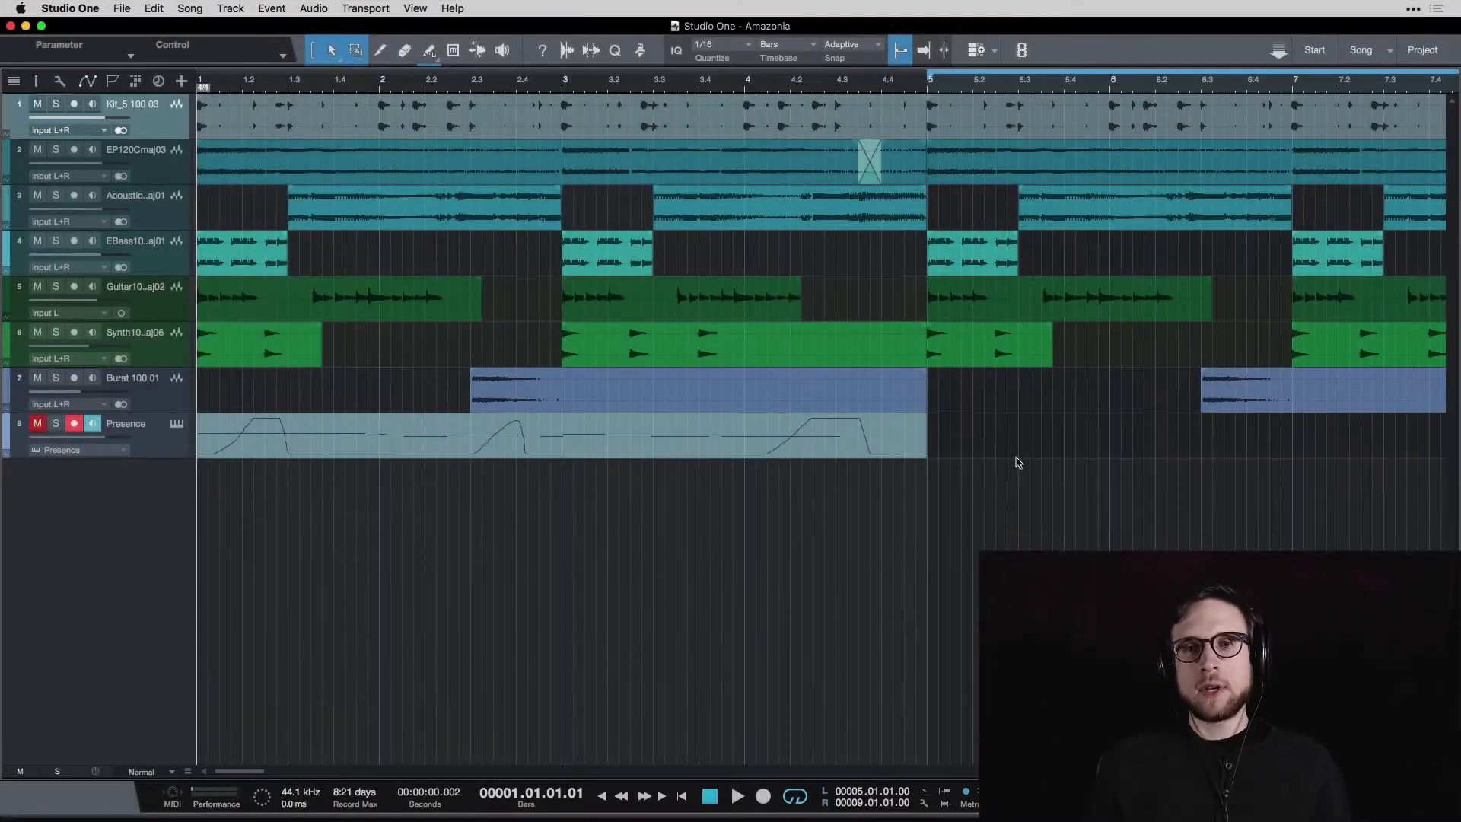
# Delete all audio events between bars 5 and 9 on tracks 1 to 7.
pyautogui.hscroll(5, 1023, 456)
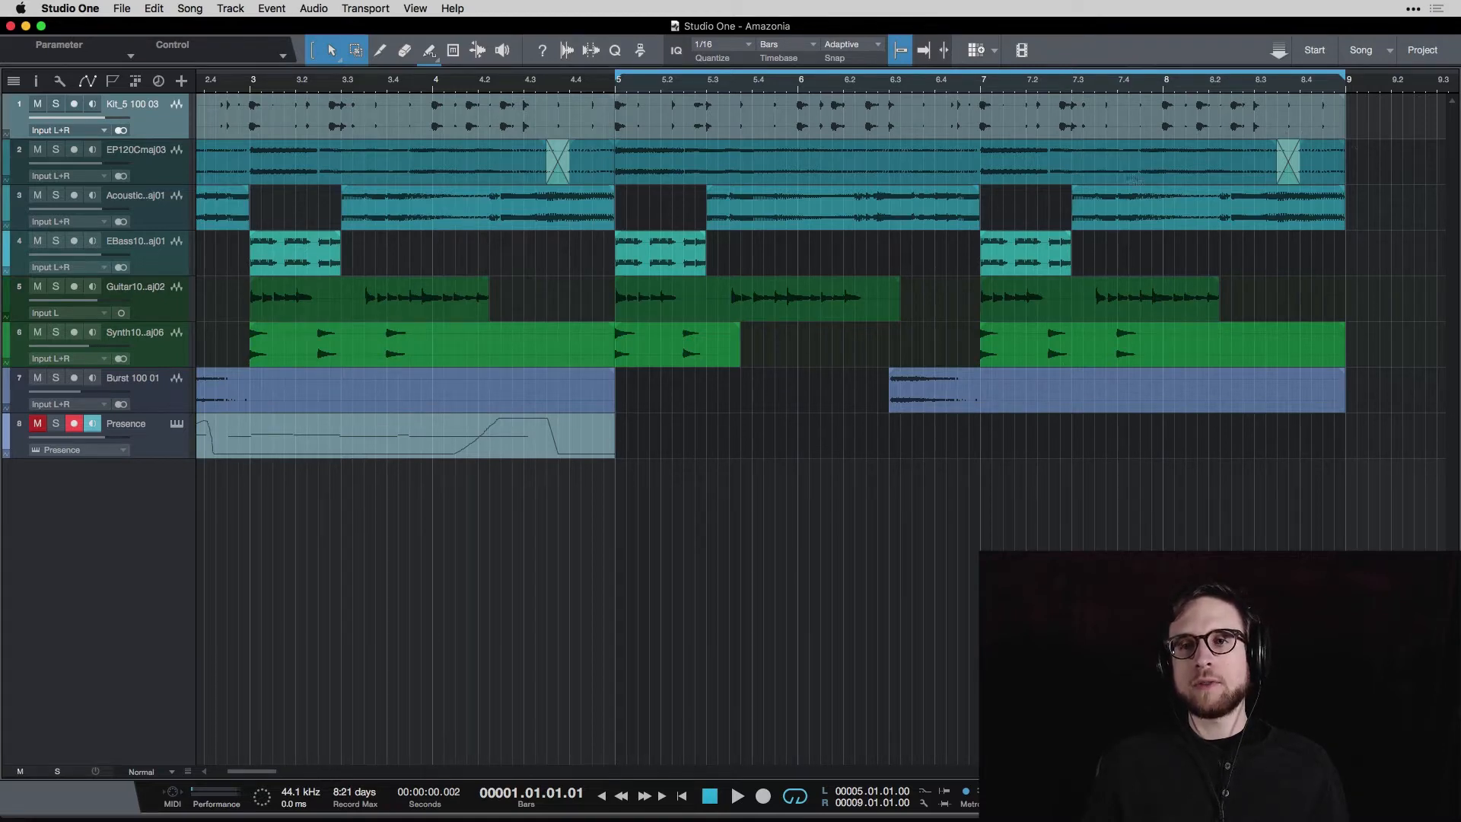
pyautogui.press('w')
pyautogui.press('w')
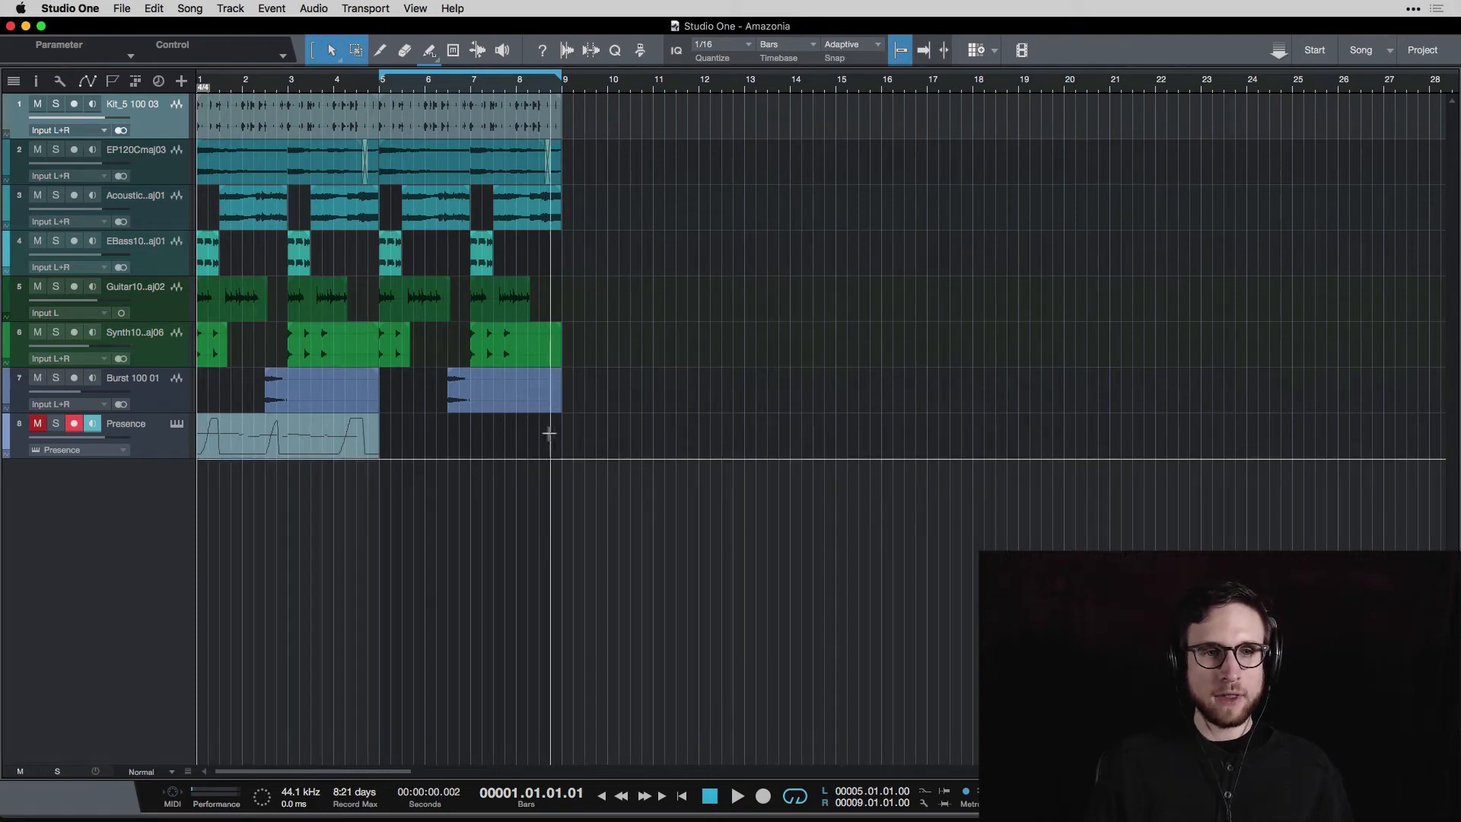
pyautogui.moveTo(619, 453); pyautogui.dragTo(388, 118)
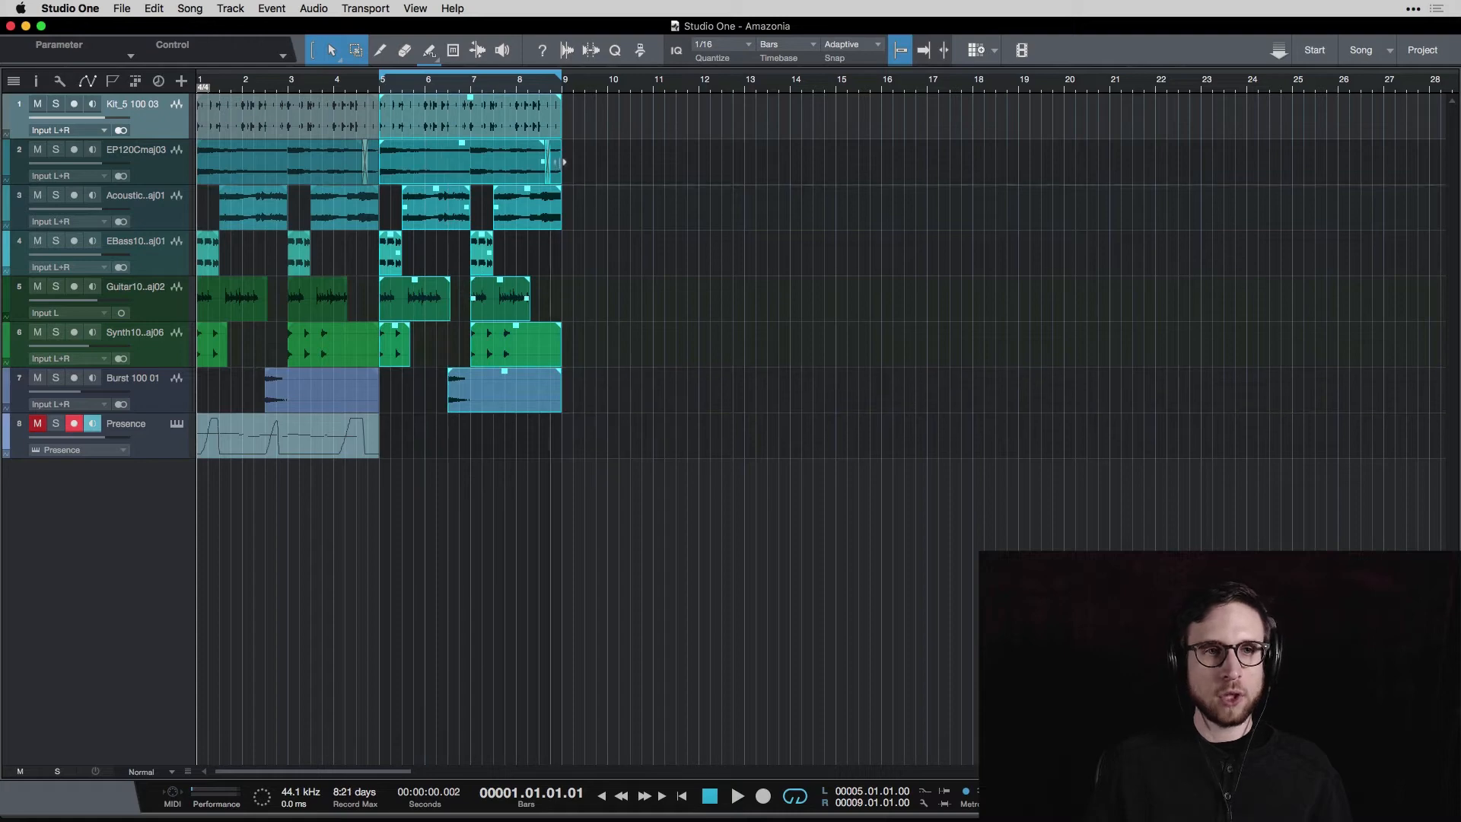
pyautogui.press('Delete')
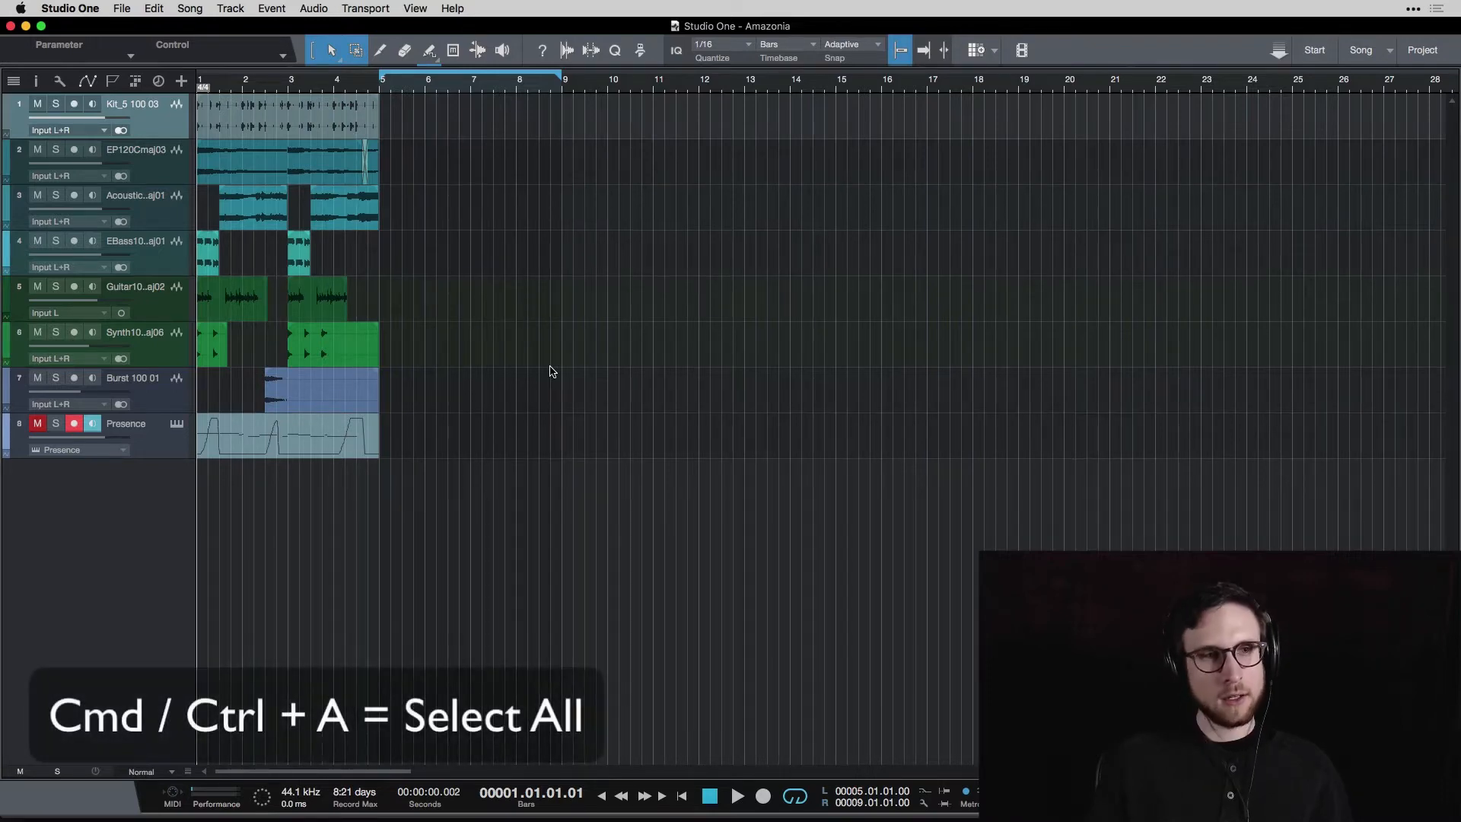
# Move all remaining events on the eight tracks together so they start at bar 16, and clear the selection.
pyautogui.press('super+a')
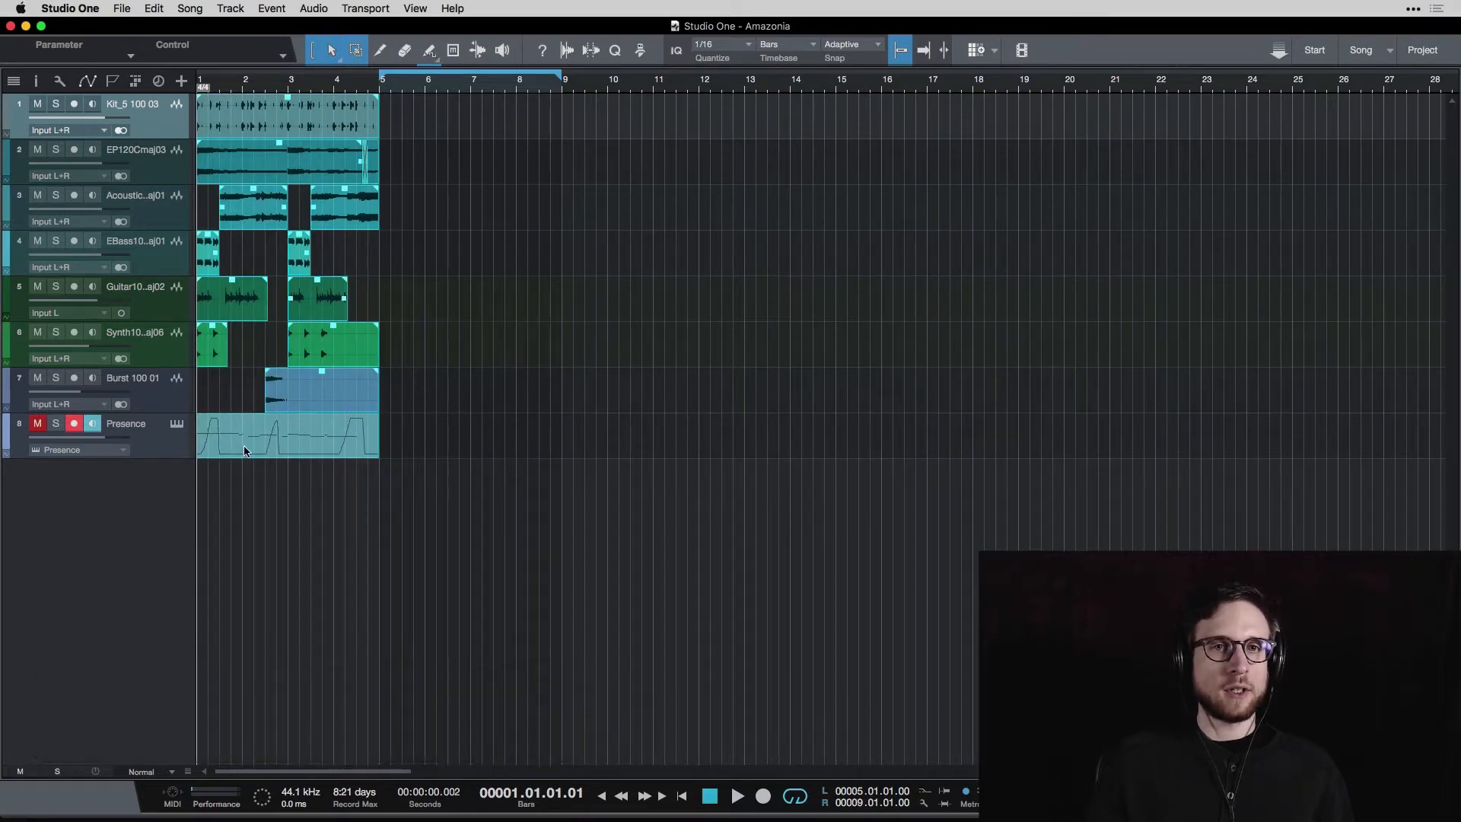
pyautogui.moveTo(245, 451); pyautogui.dragTo(925, 431)
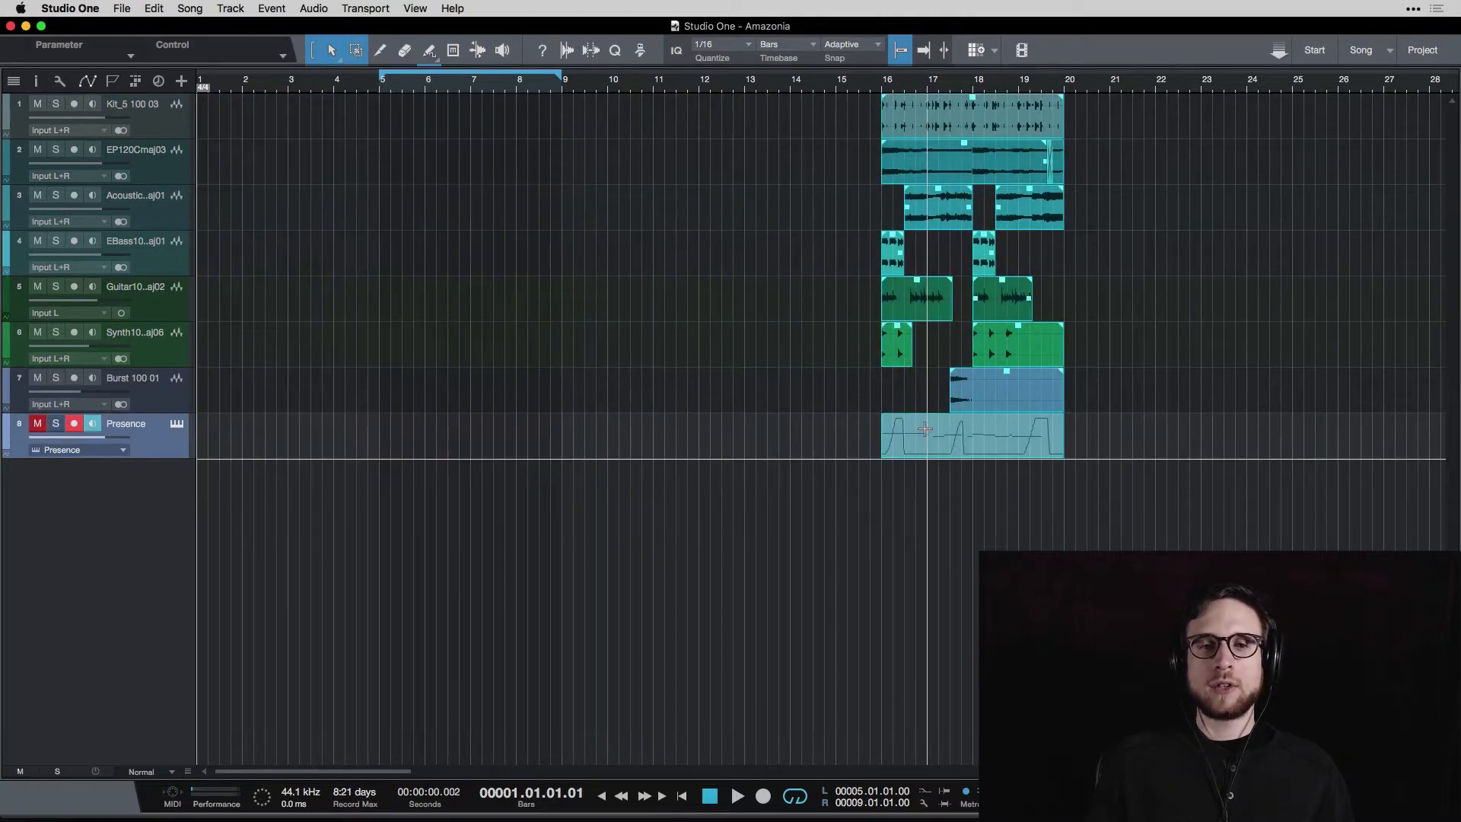
pyautogui.click(816, 451)
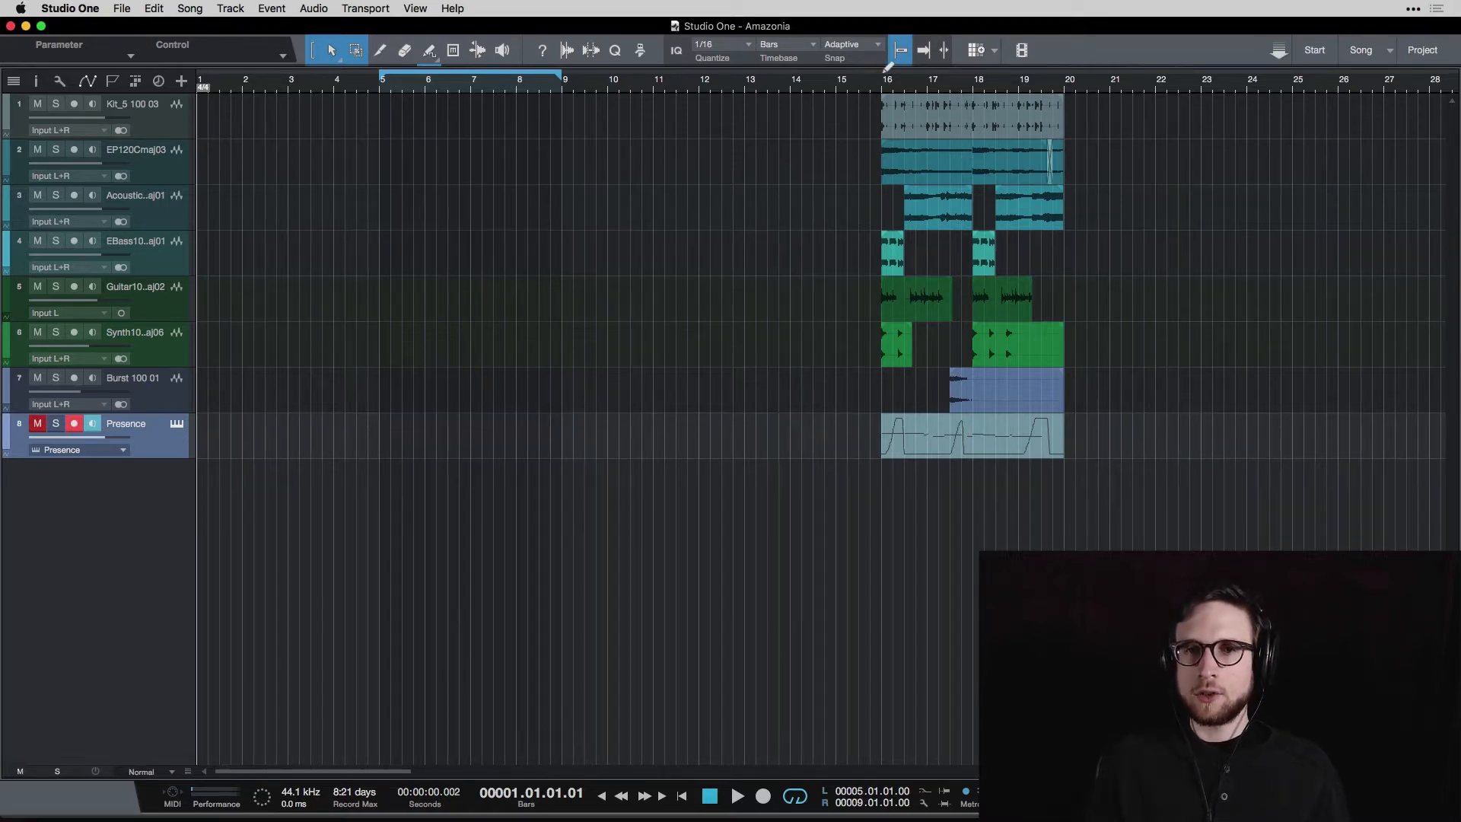
# Set the loop range from bar 16 to bar 20 and play the arranged section briefly.
pyautogui.moveTo(887, 67); pyautogui.dragTo(1070, 99)
pyautogui.press('space')
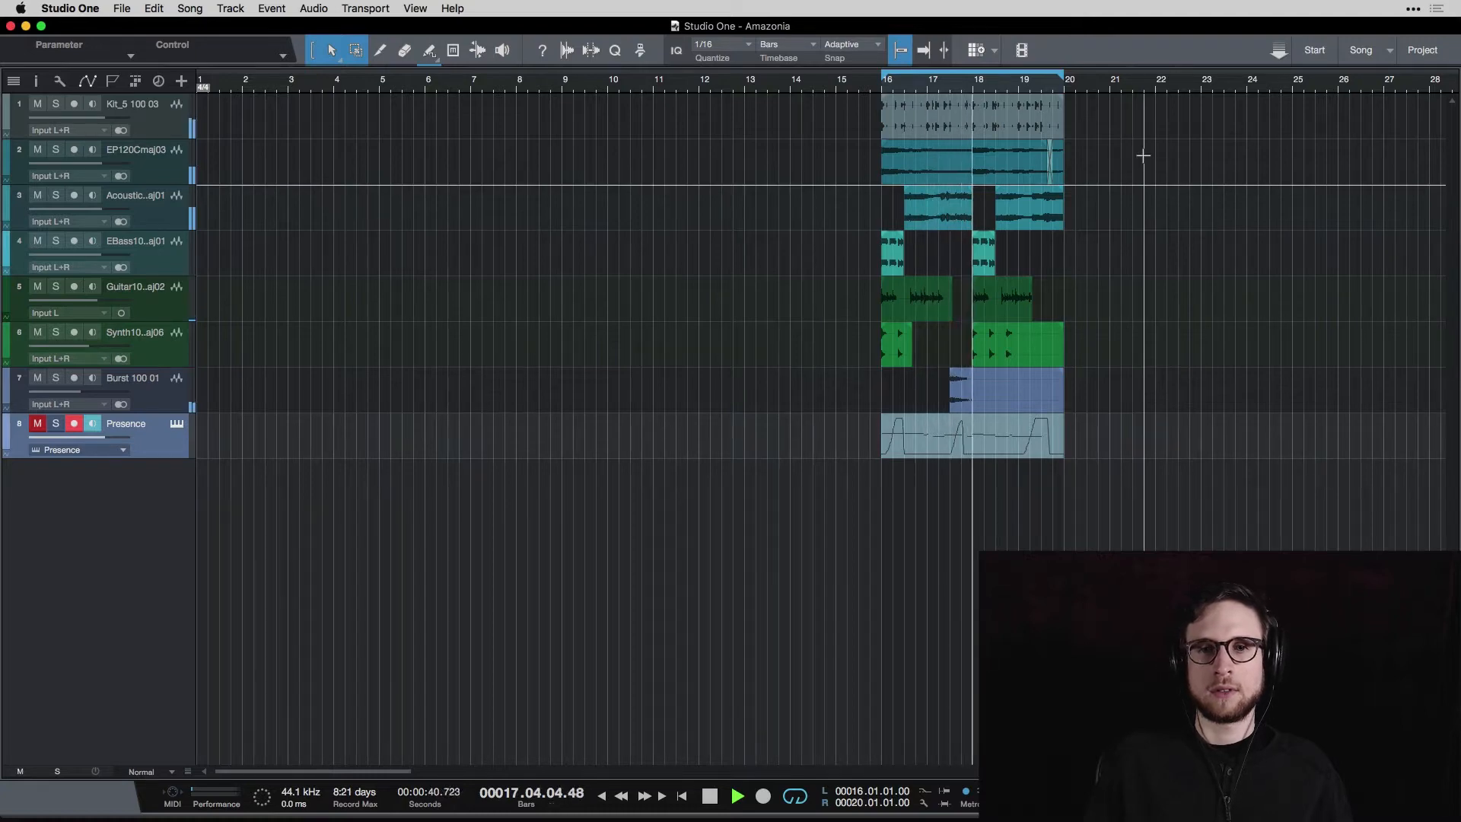
pyautogui.press('space')
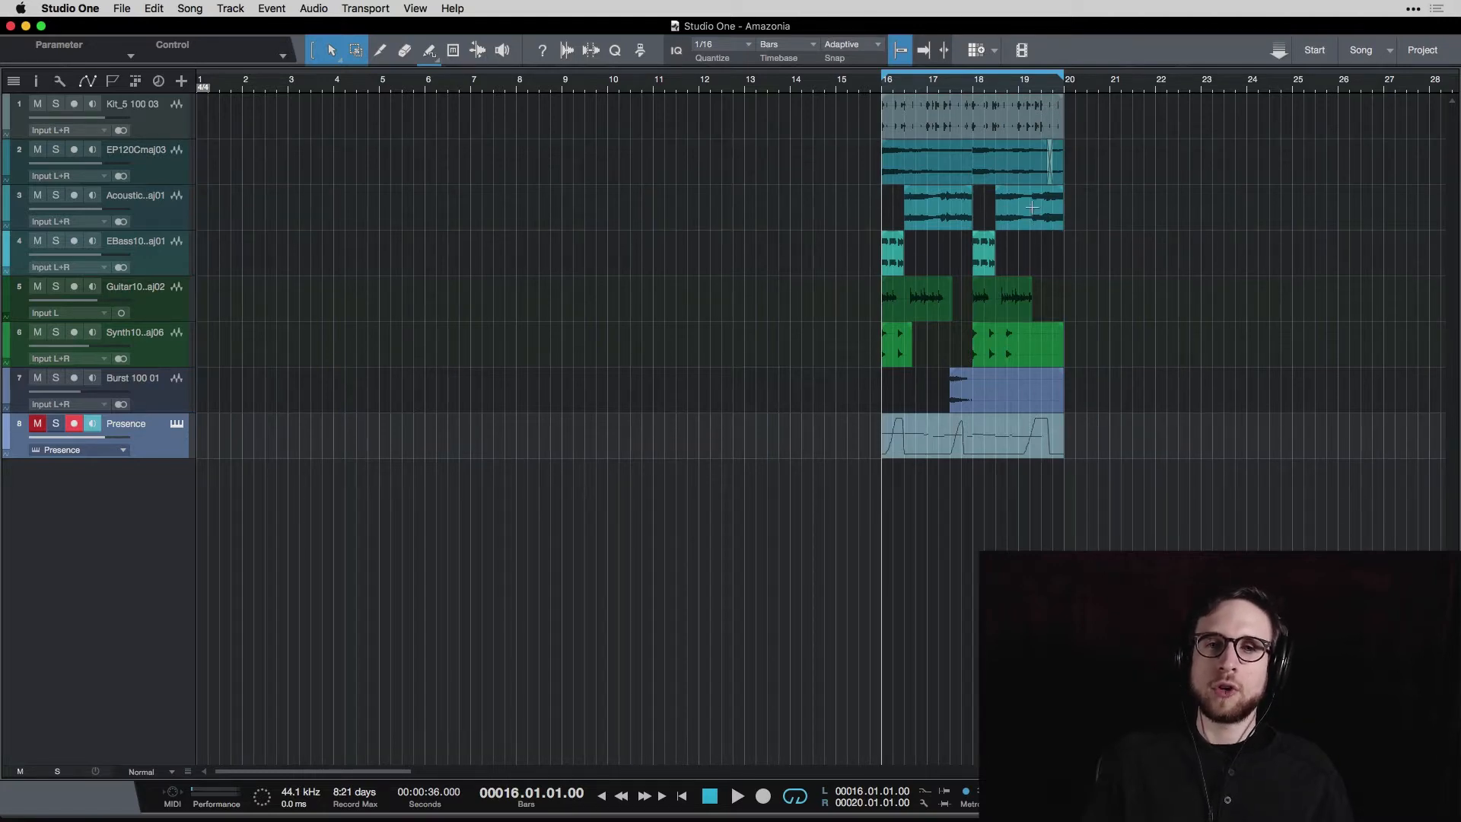
# Merge the two crossfaded audio events on the EP120Cmaj03 track between bars 16 and 20 using Merge Events.
pyautogui.click(947, 173)
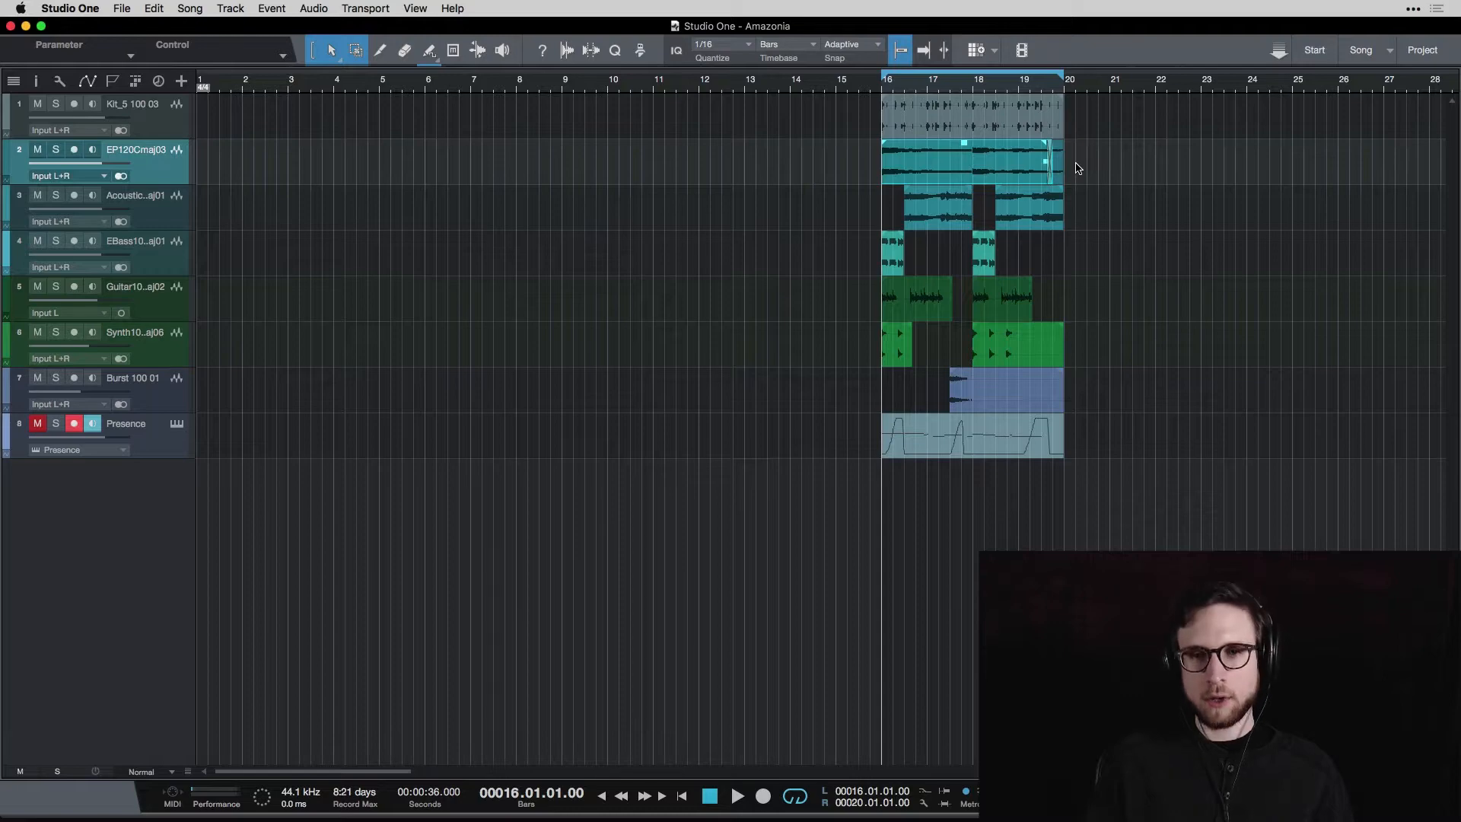
pyautogui.press('e')
pyautogui.hscroll(3, 1089, 163)
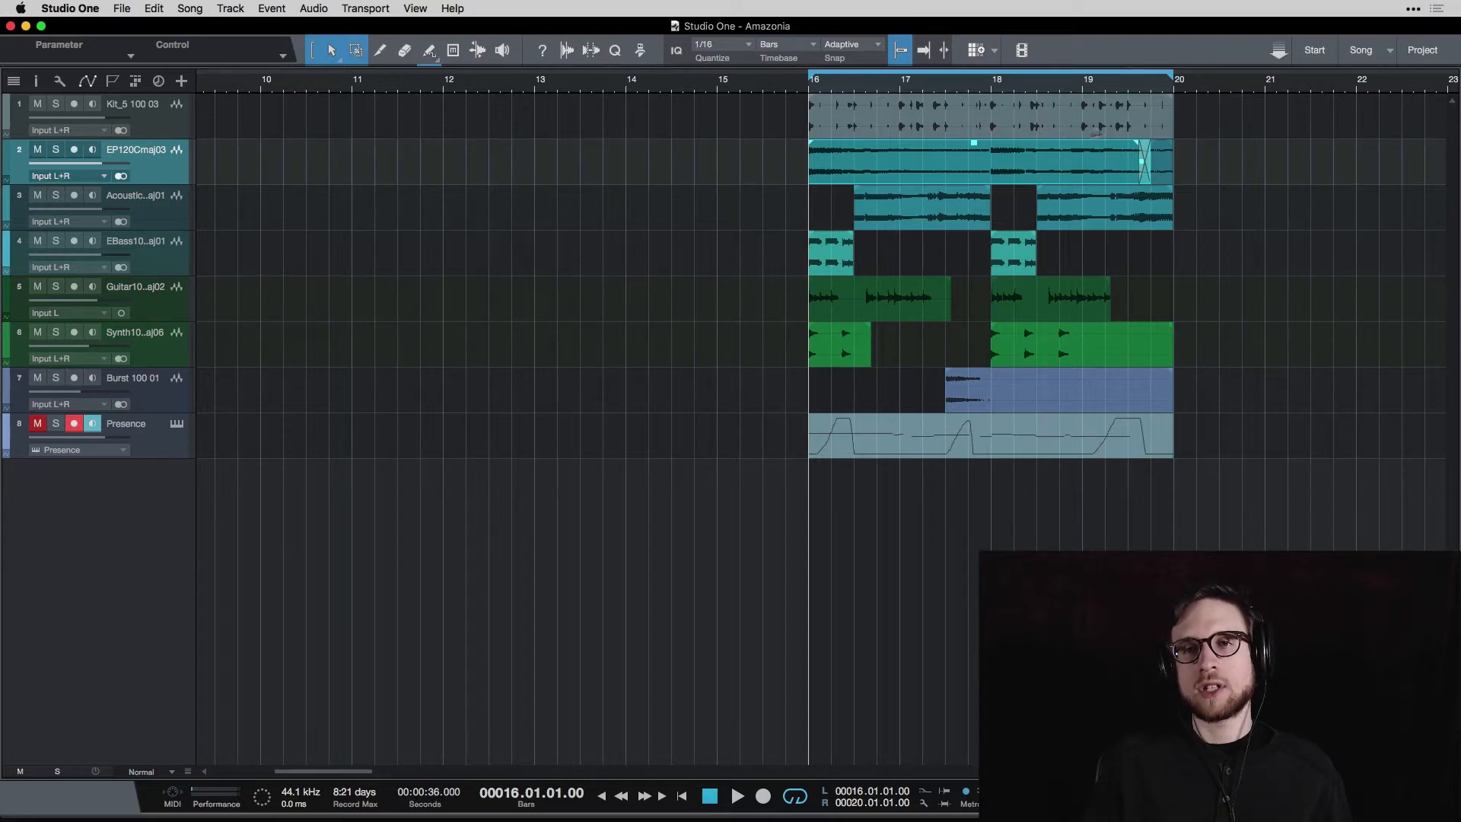
pyautogui.click(1163, 174)
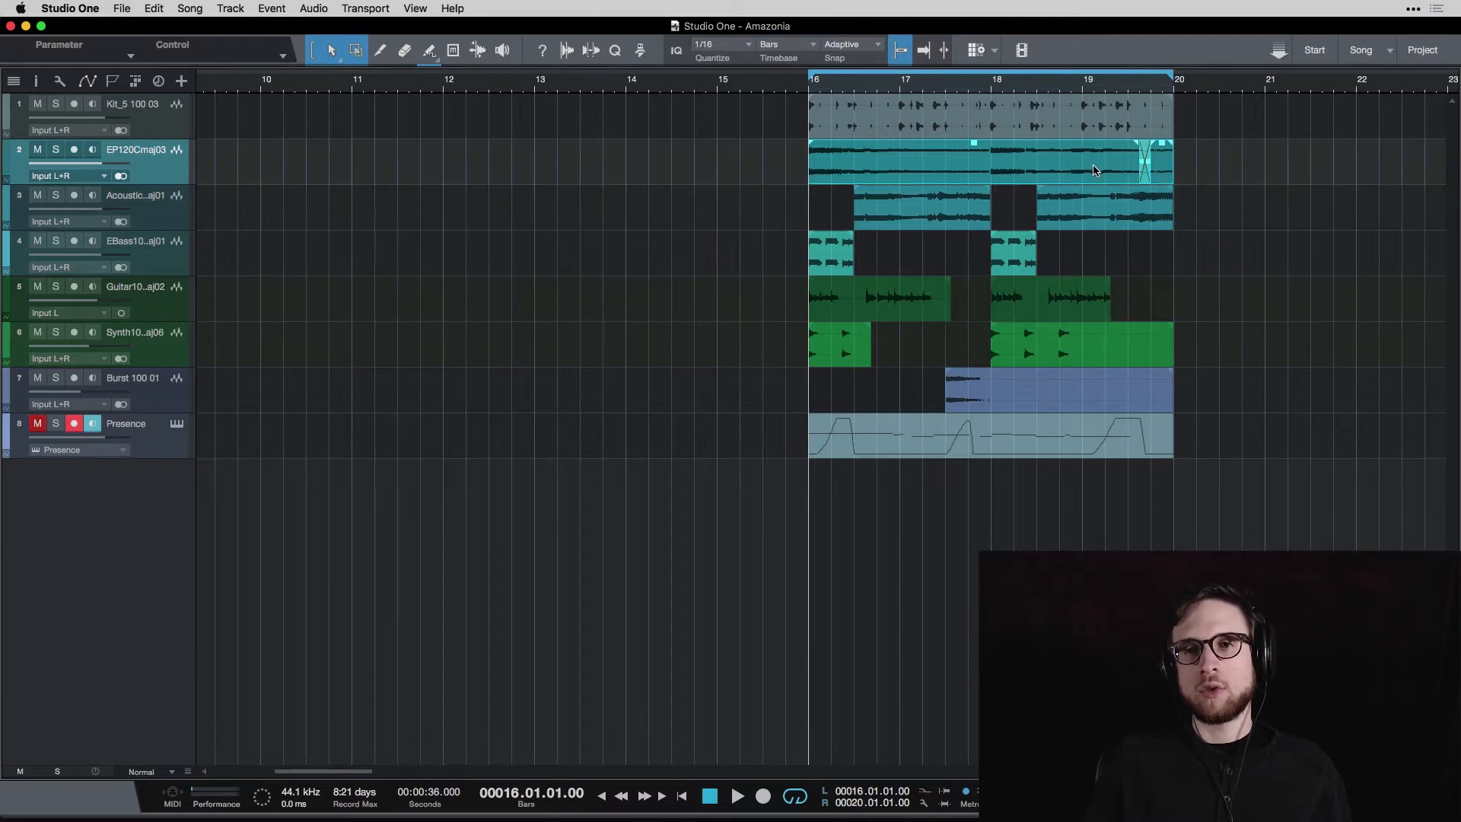
pyautogui.rightClick(1096, 170)
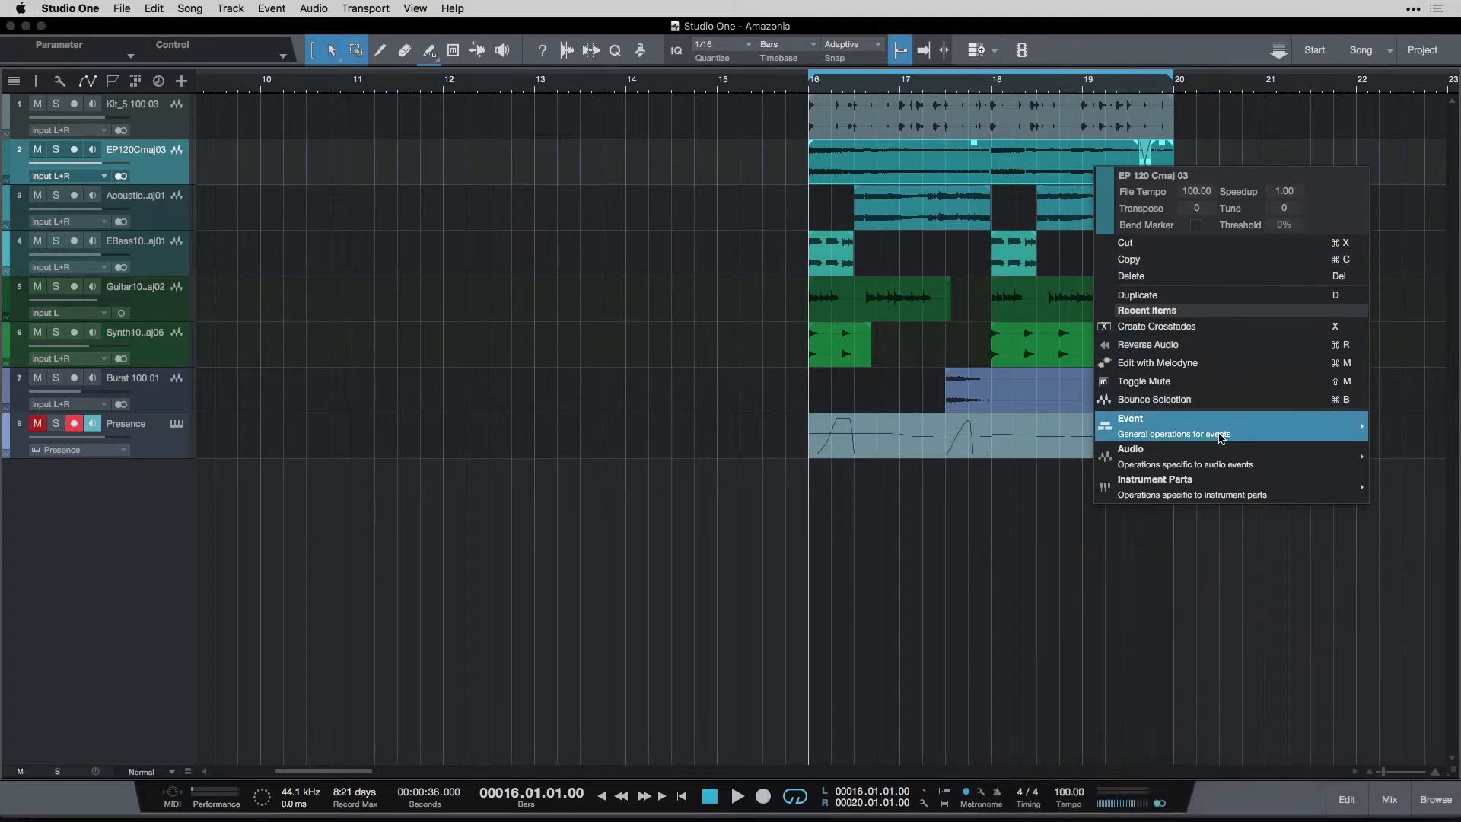
pyautogui.moveTo(1226, 432)
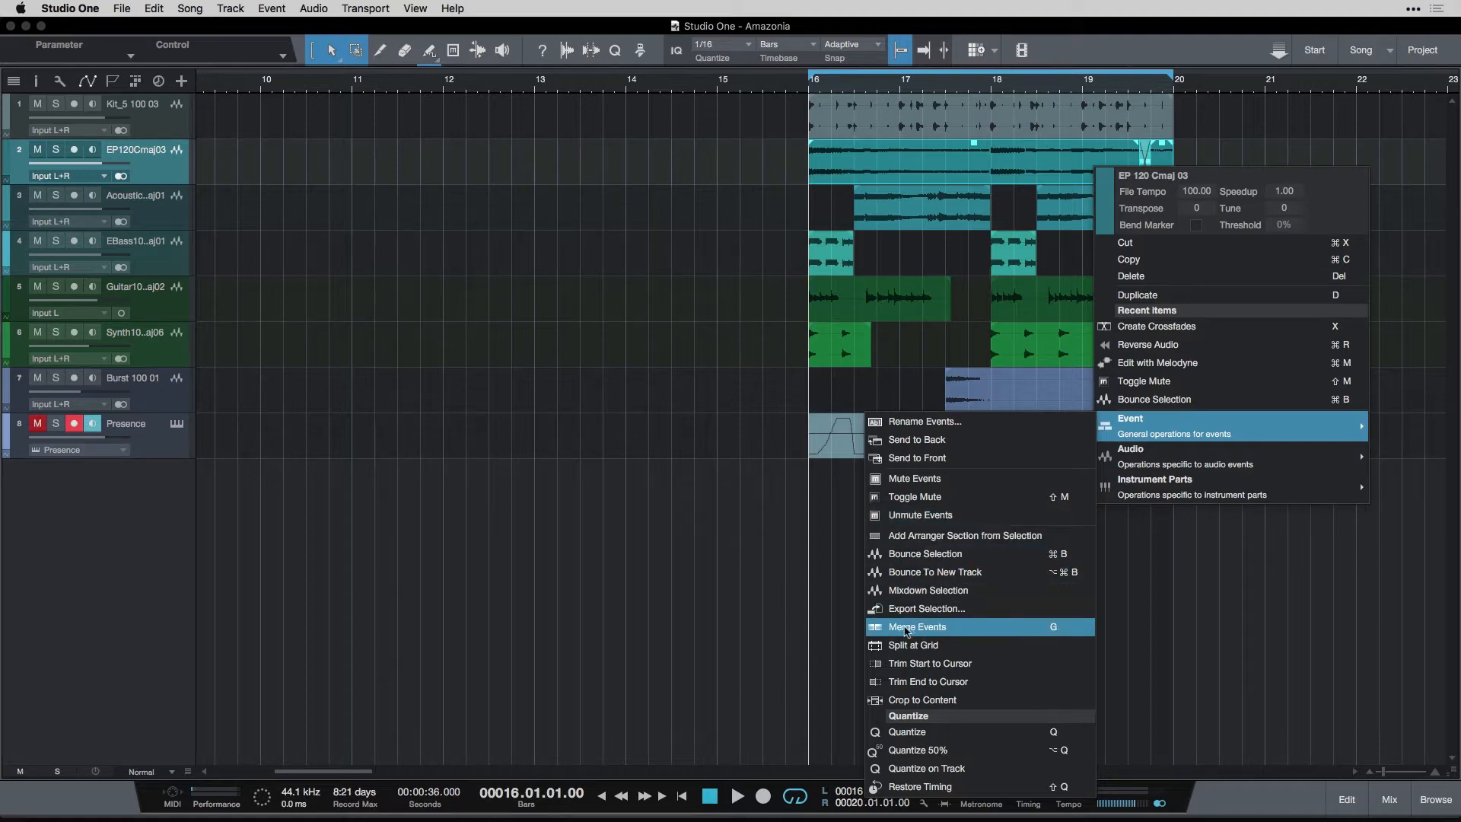
pyautogui.click(1048, 629)
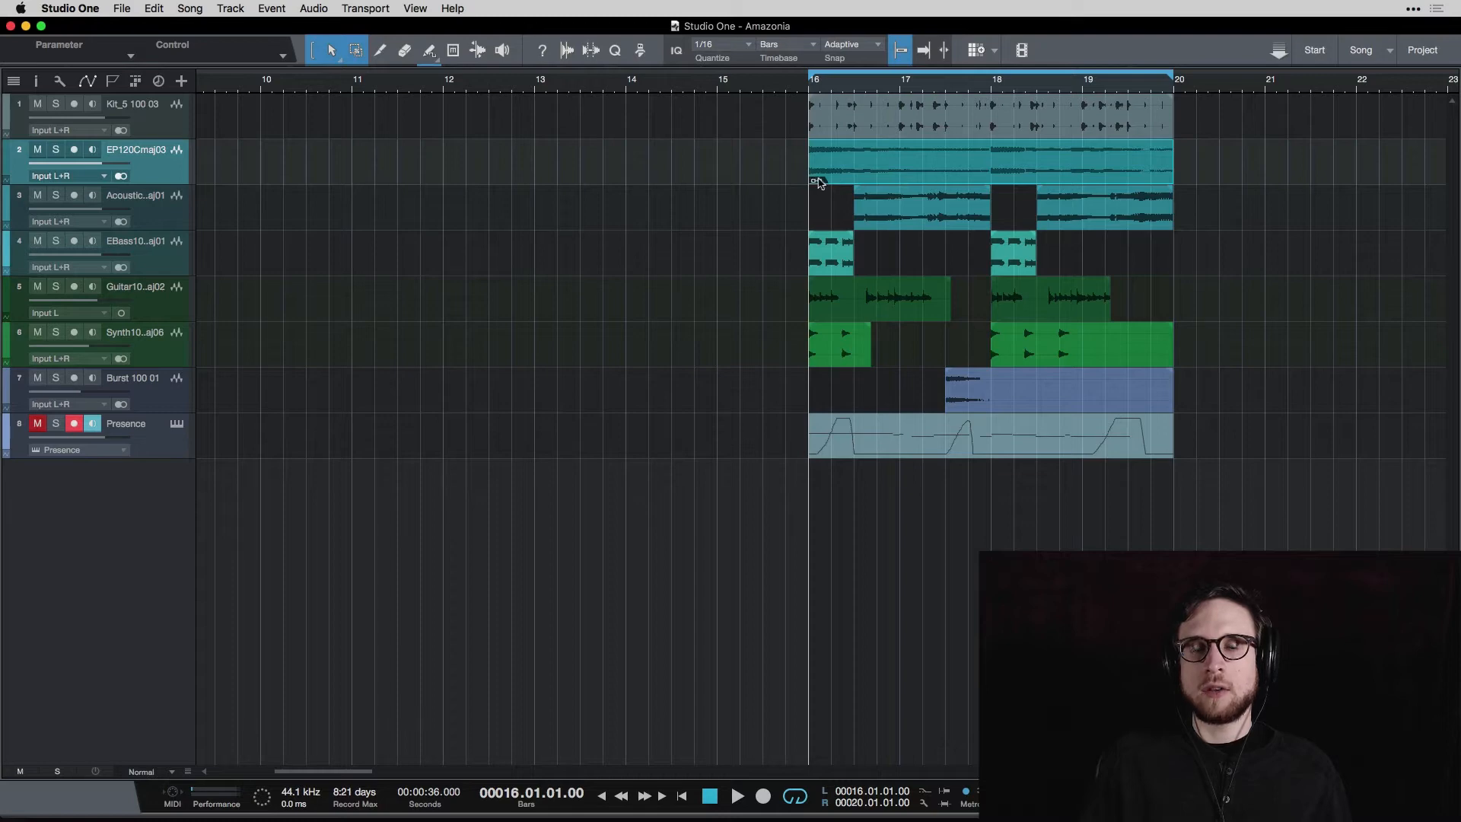
# Examine the merged EP120Cmaj03 event and its inner crossfade in the audio editor, and close the editor.
pyautogui.doubleClick(1070, 175)
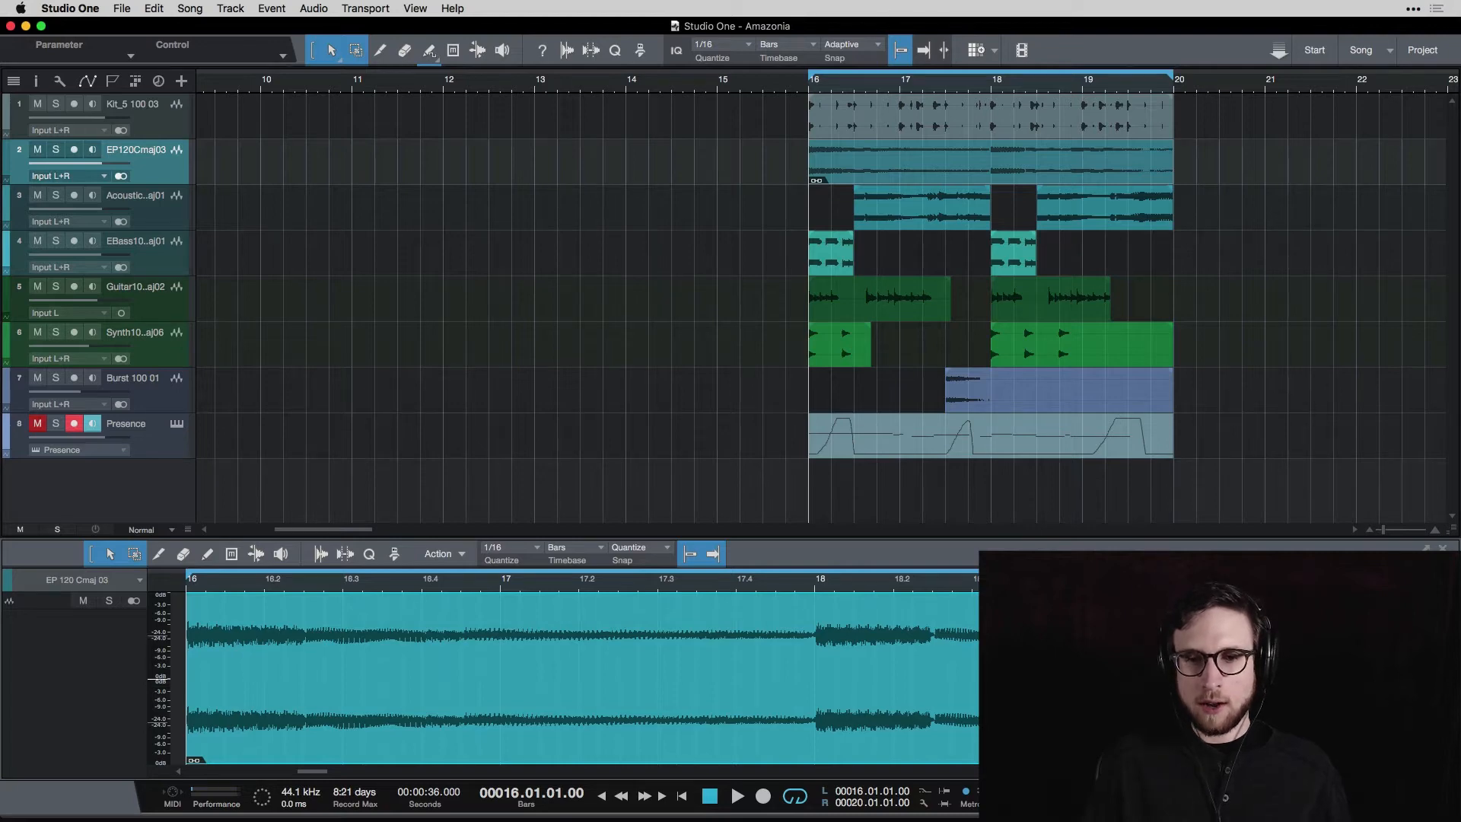
pyautogui.press('w')
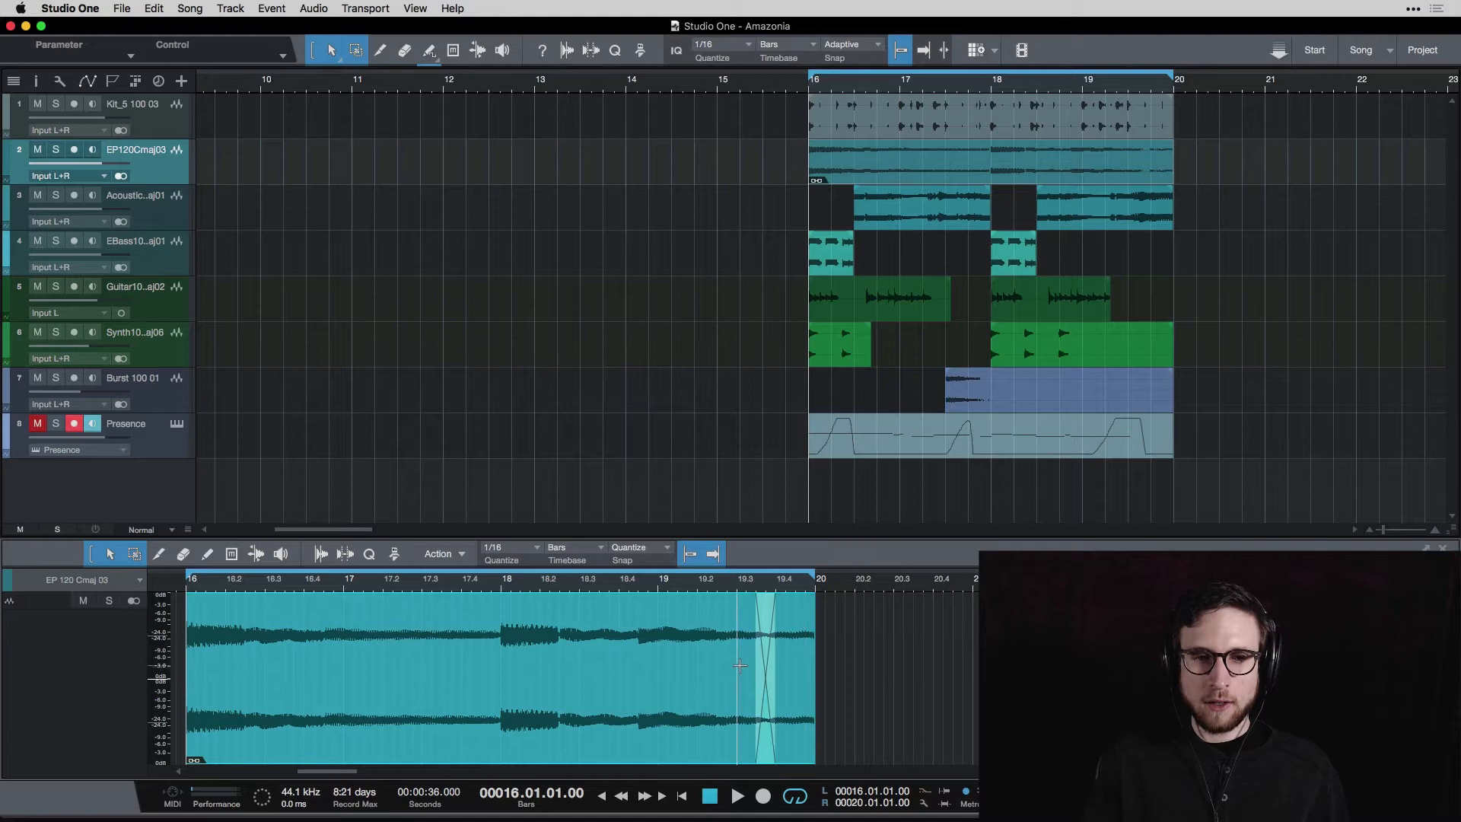
pyautogui.doubleClick(887, 178)
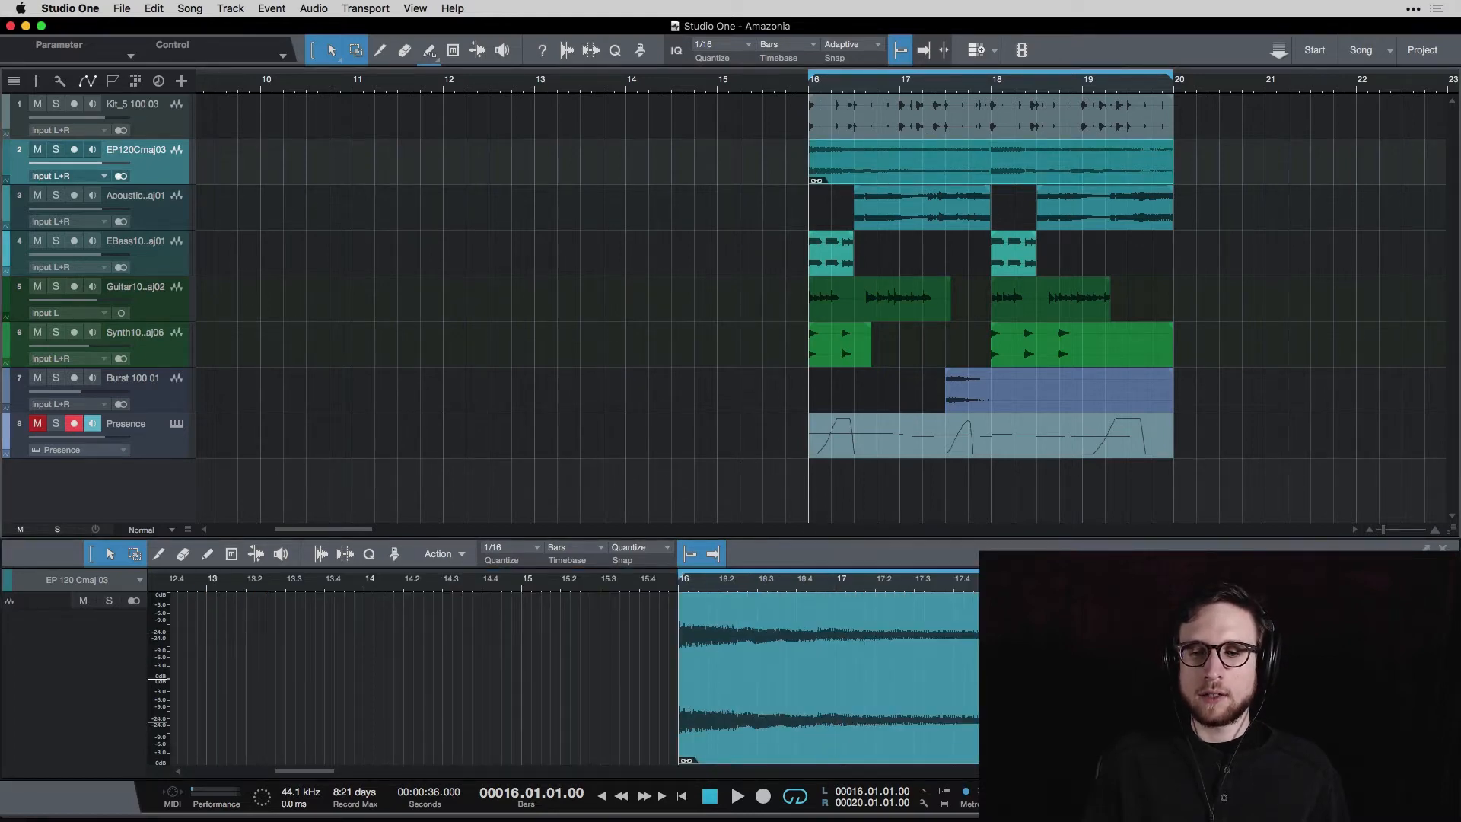
pyautogui.press('F2')
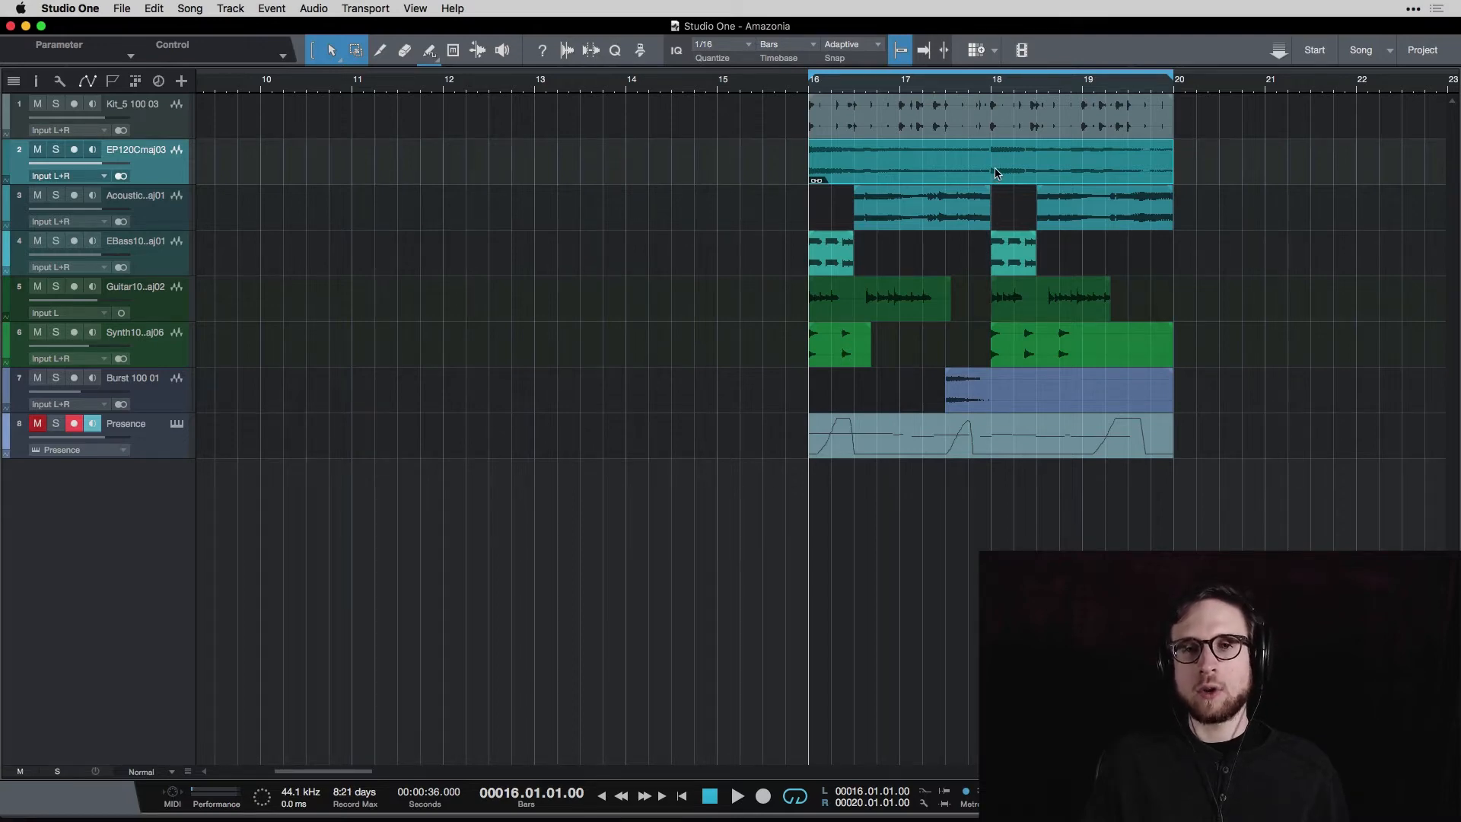
# Copy the merged EP120Cmaj03 event from bar 16 to bar 1 on the same track.
pyautogui.moveTo(1012, 175); pyautogui.dragTo(438, 137)
pyautogui.hscroll(-10, 438, 138)
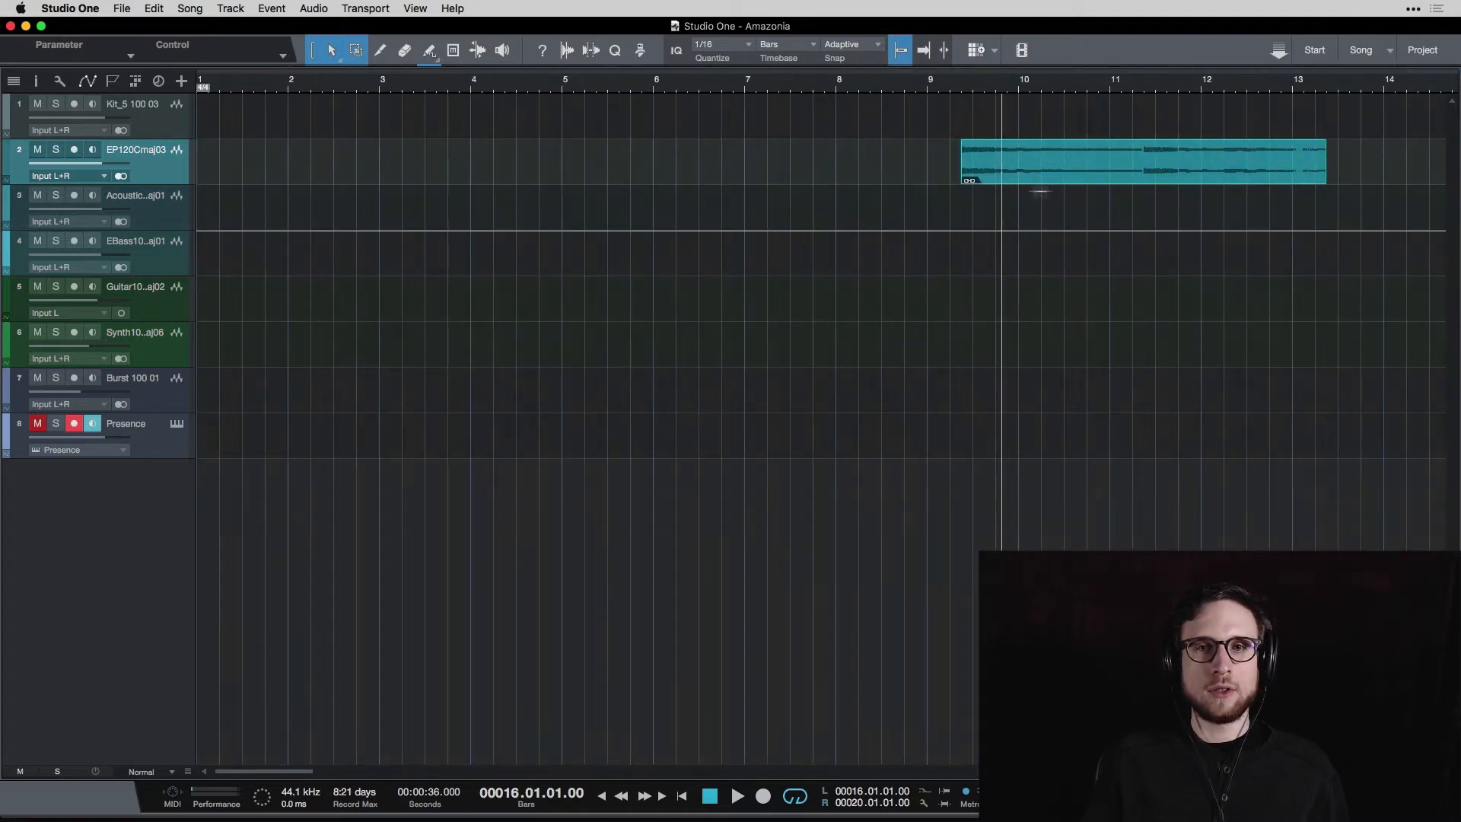
pyautogui.moveTo(1129, 180); pyautogui.dragTo(363, 179)
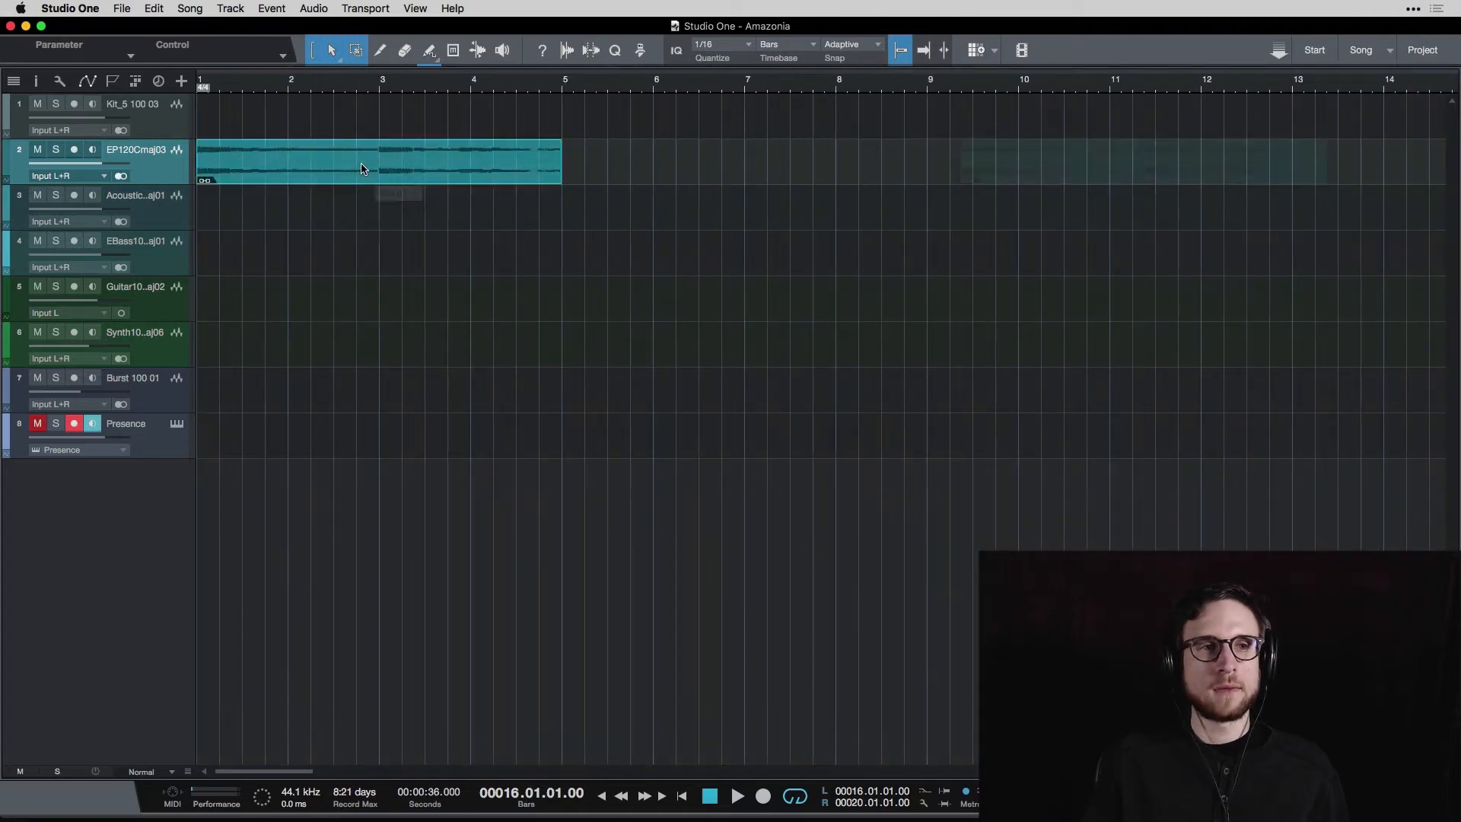
# Play the copied event from bar 1, and replay its ending from position 4.03.03.
pyautogui.click(201, 85)
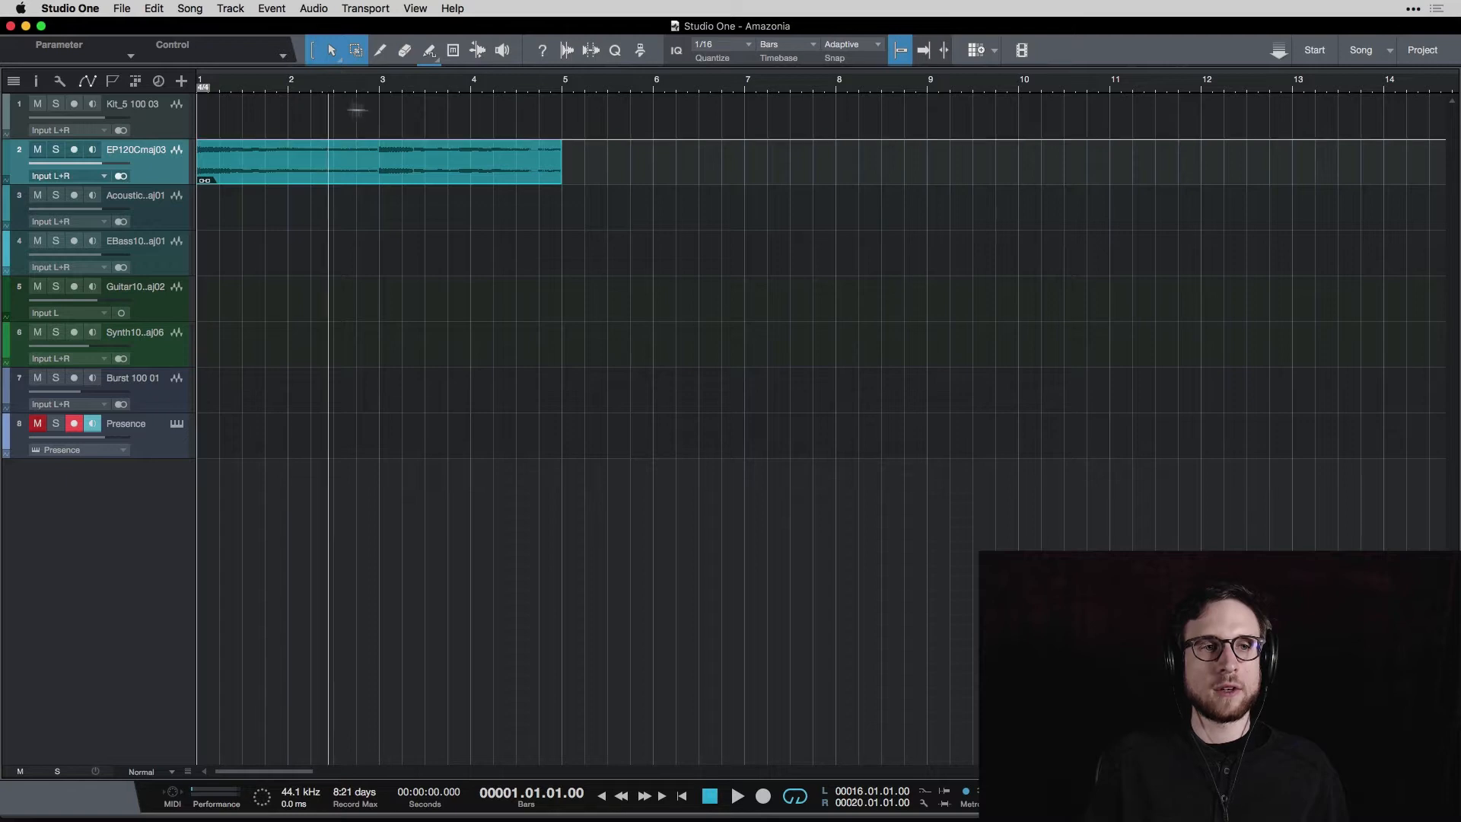
pyautogui.press('space')
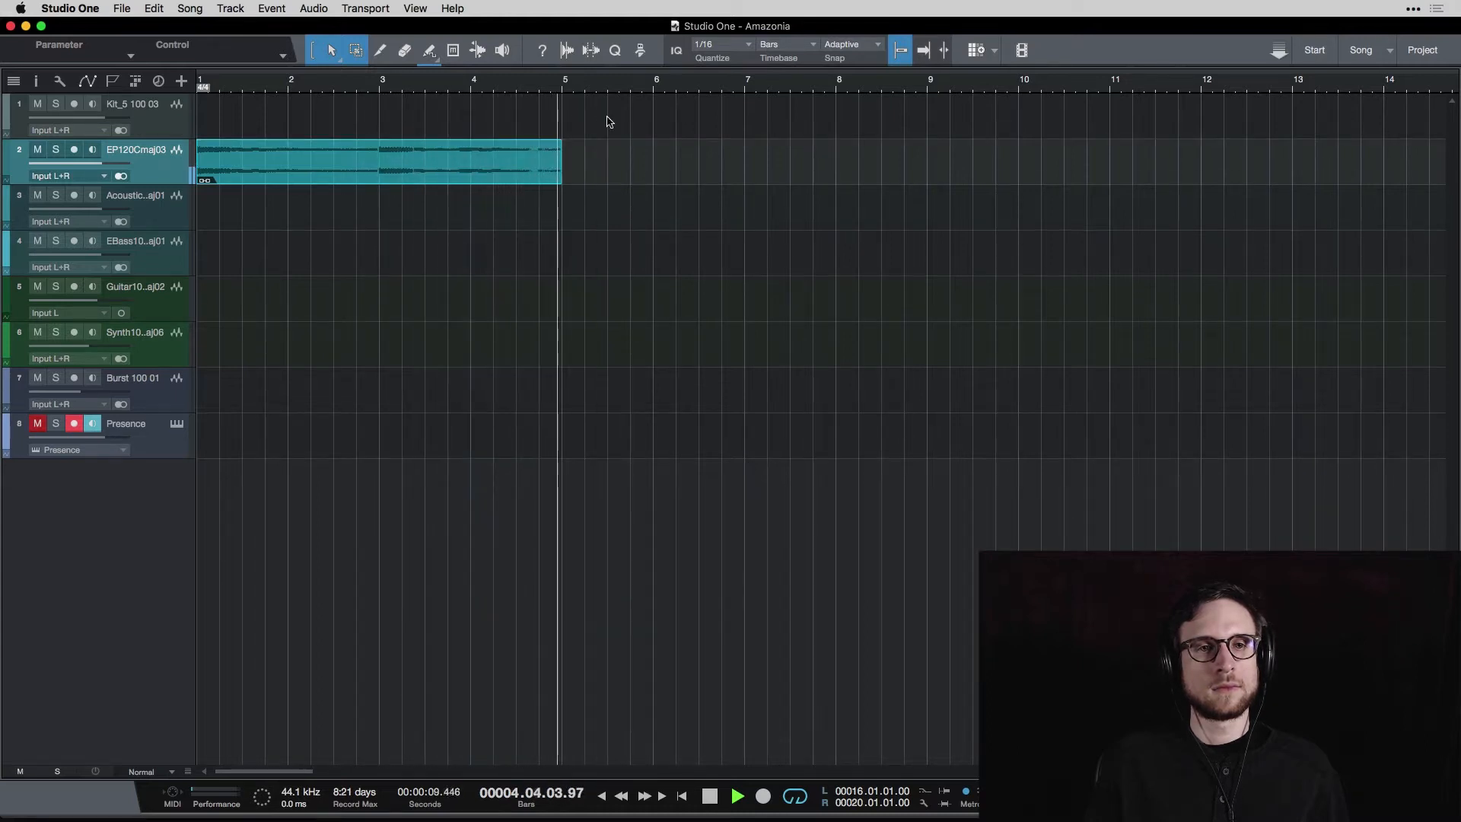
pyautogui.press('space')
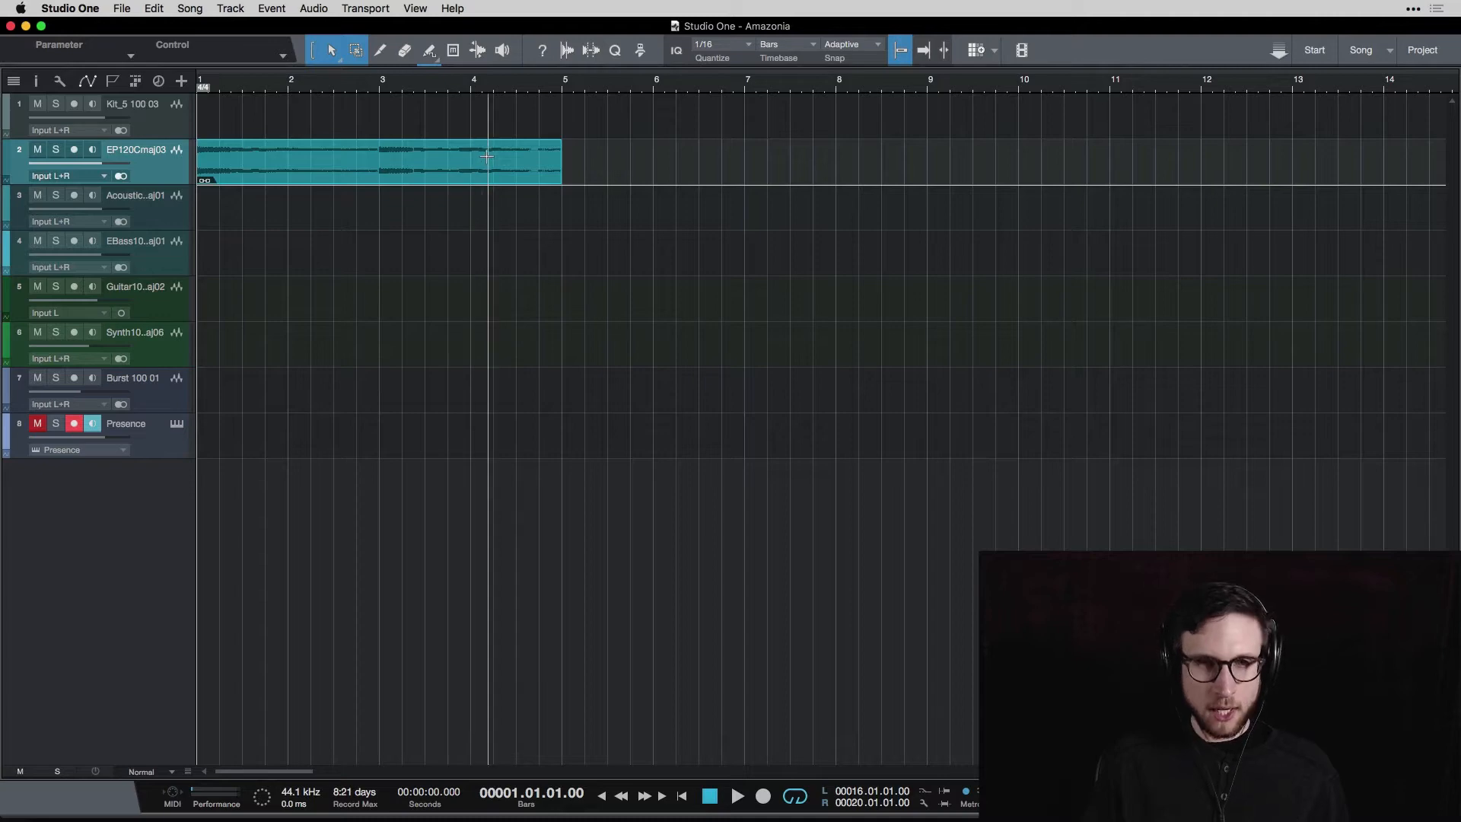
pyautogui.click(528, 85)
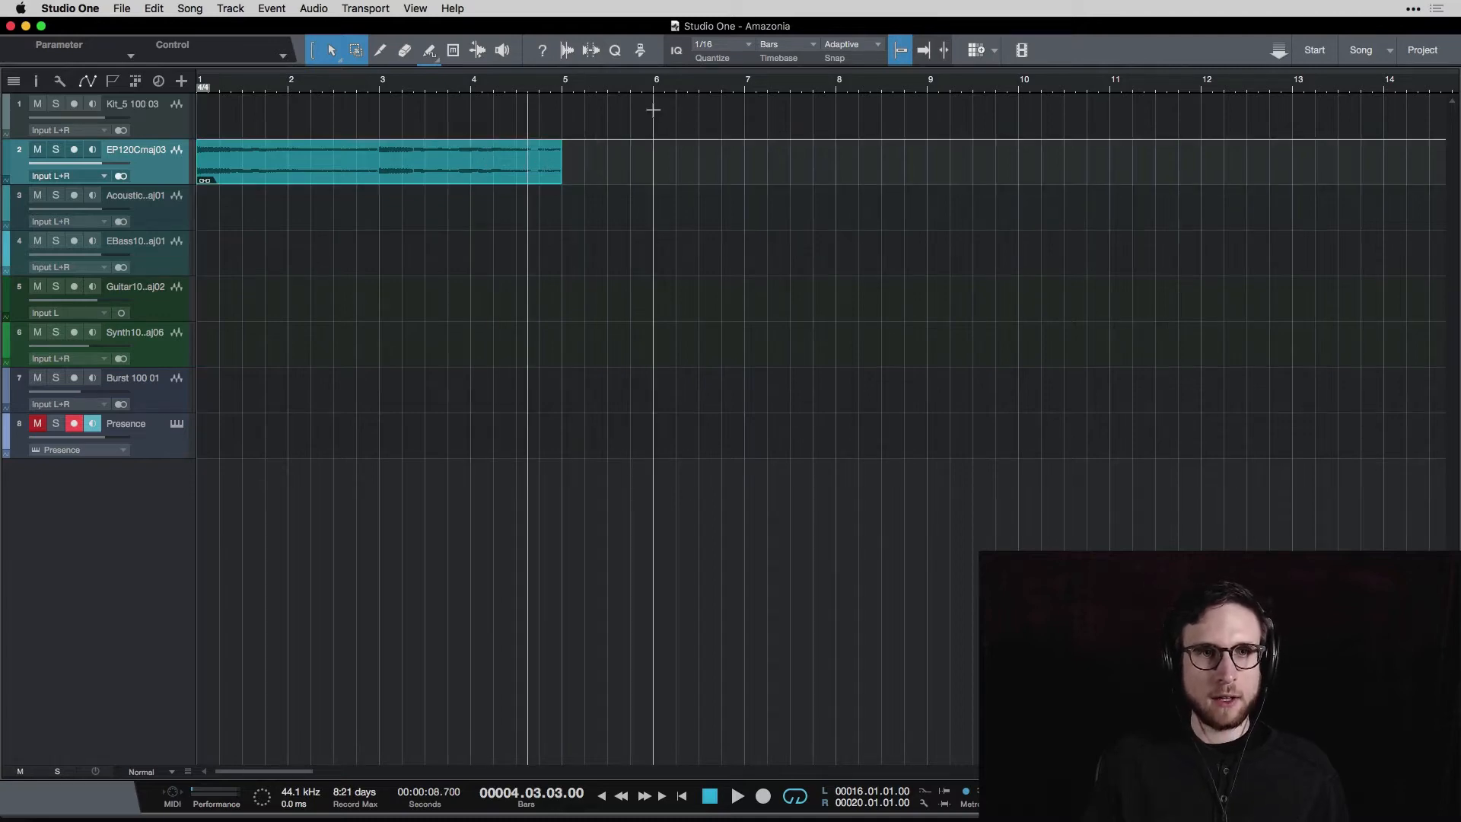
pyautogui.press('space')
pyautogui.press('space')
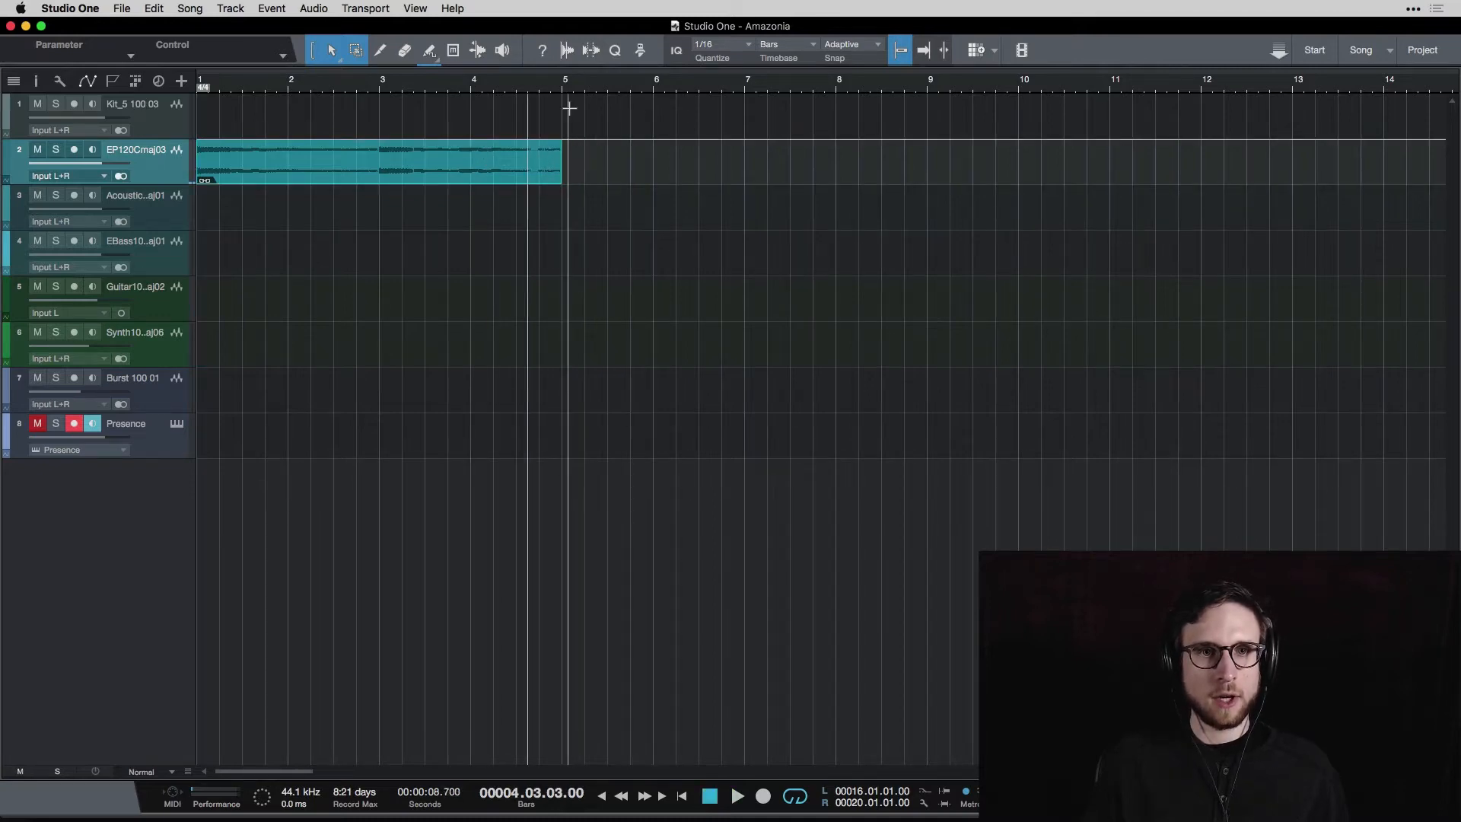
pyautogui.press('space')
pyautogui.press('space')
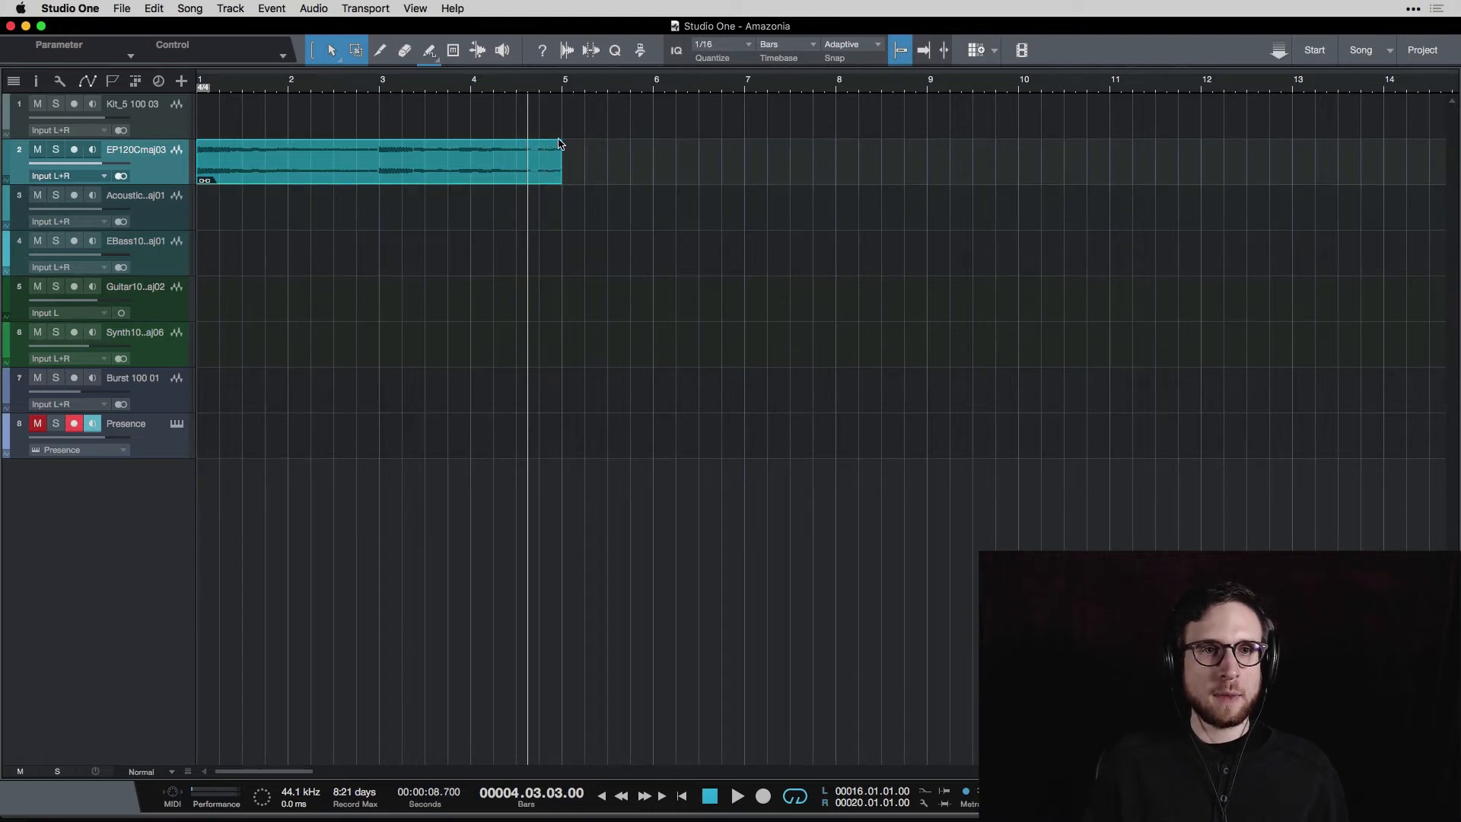
# Inspect the crossfade near the end of the copied event in the audio editor, close it and play the ending again.
pyautogui.doubleClick(506, 172)
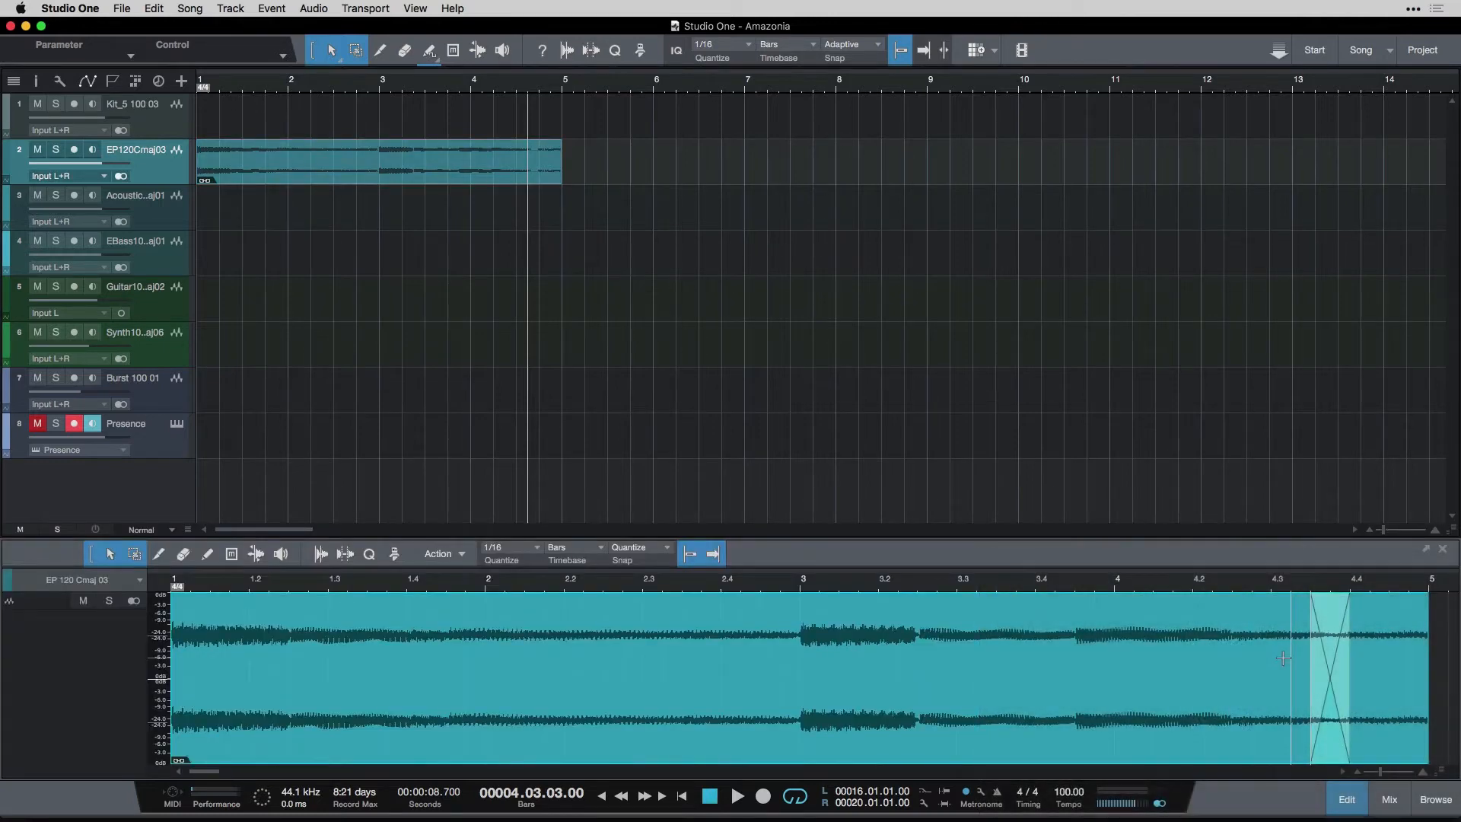
pyautogui.click(1222, 721)
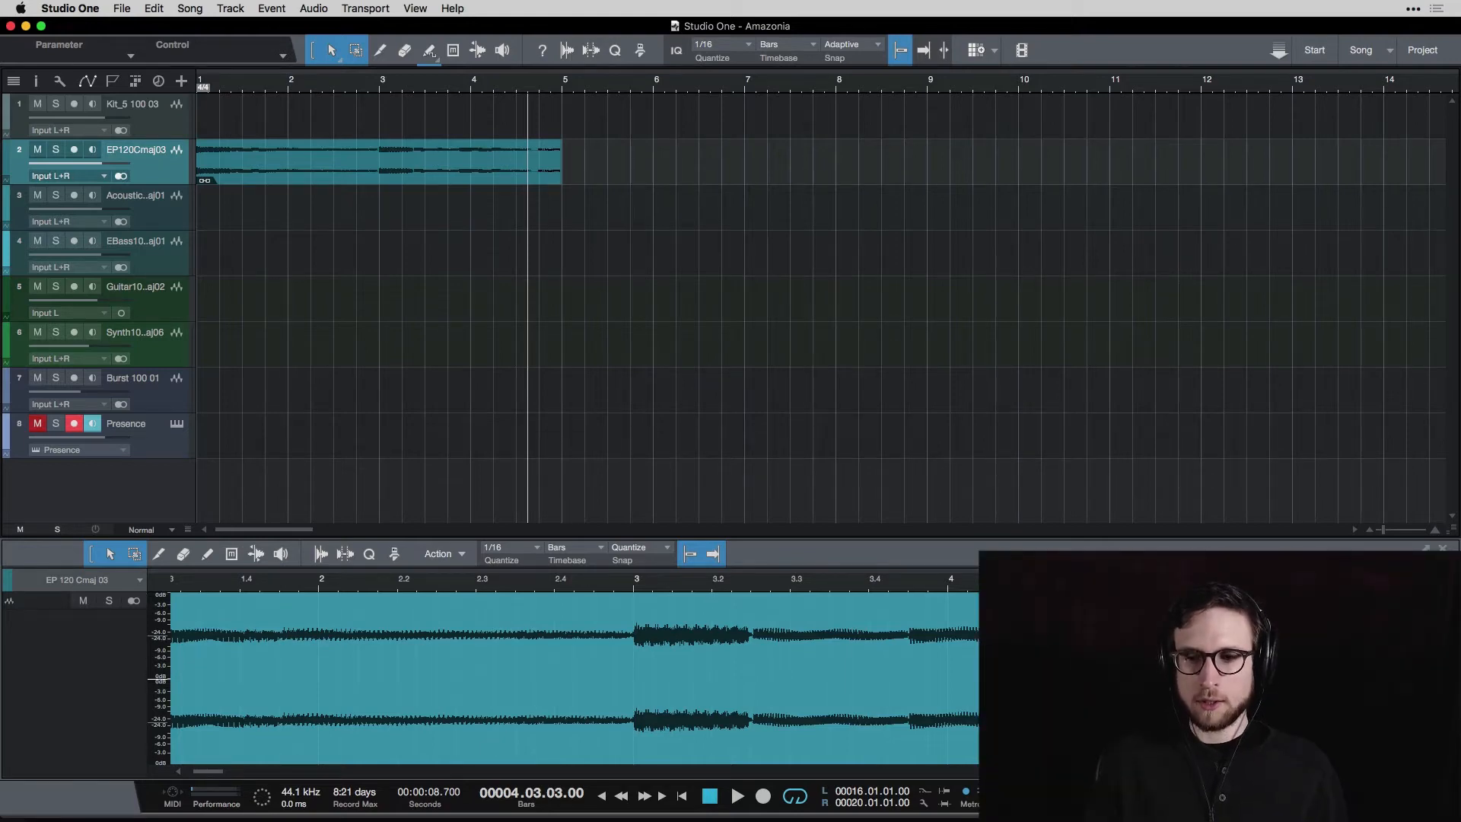
pyautogui.press('F2')
pyautogui.press('space')
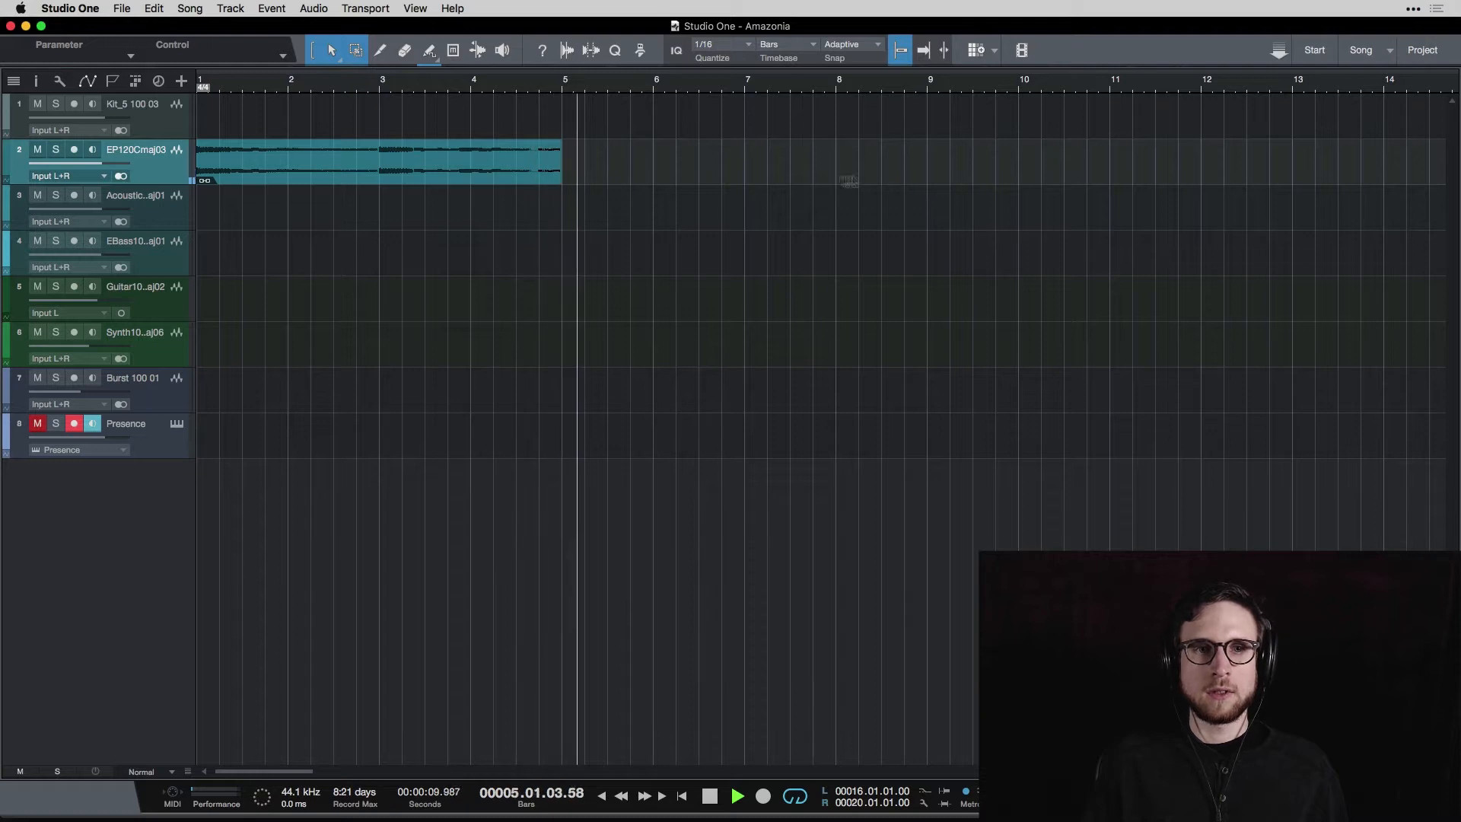
pyautogui.press('space')
# Duplicate the merged event at bar 1 so the copy starts at bar 5, and return the playhead to bar 1.
pyautogui.click(302, 172)
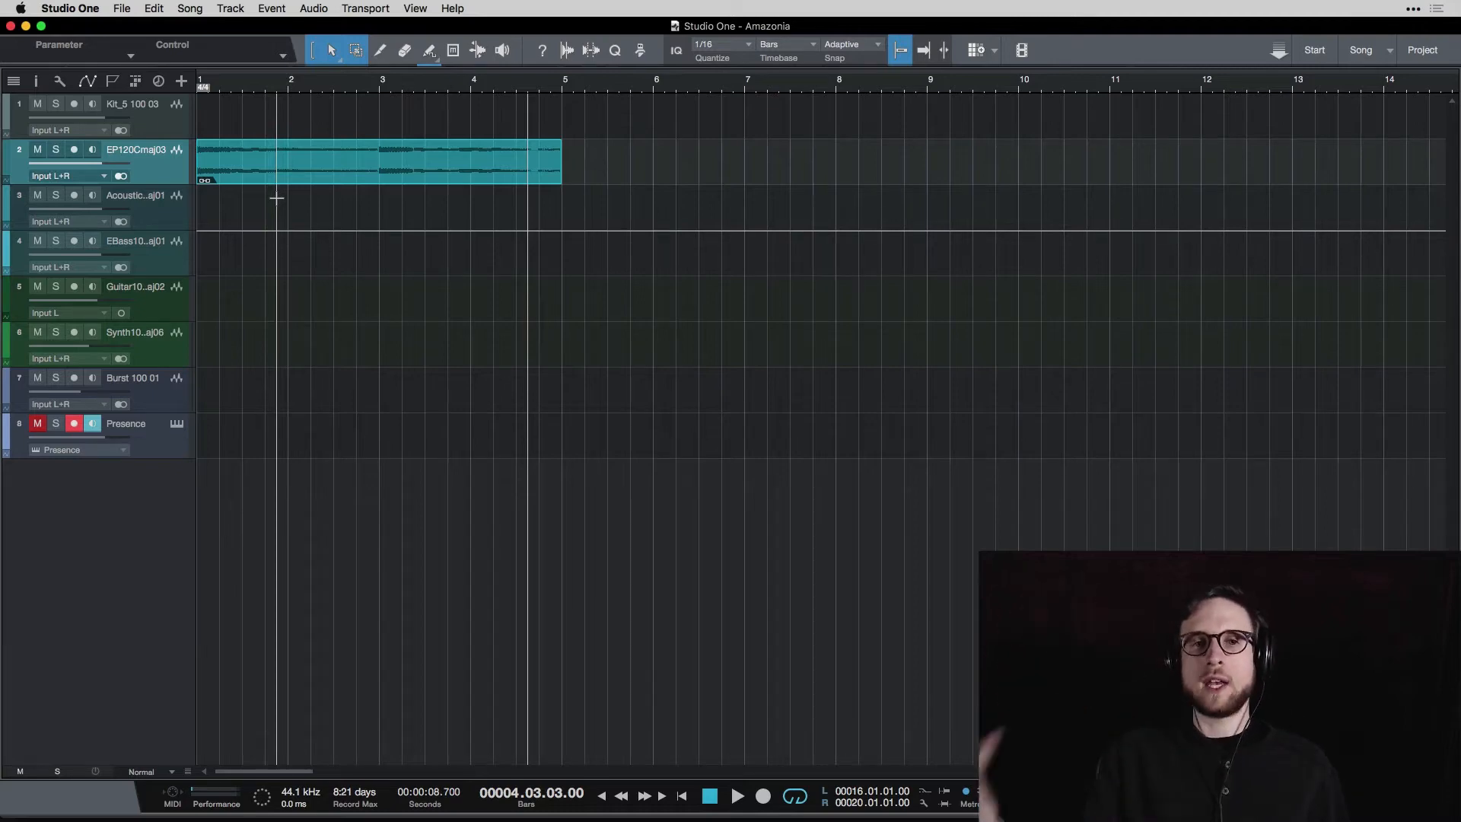
pyautogui.press('d')
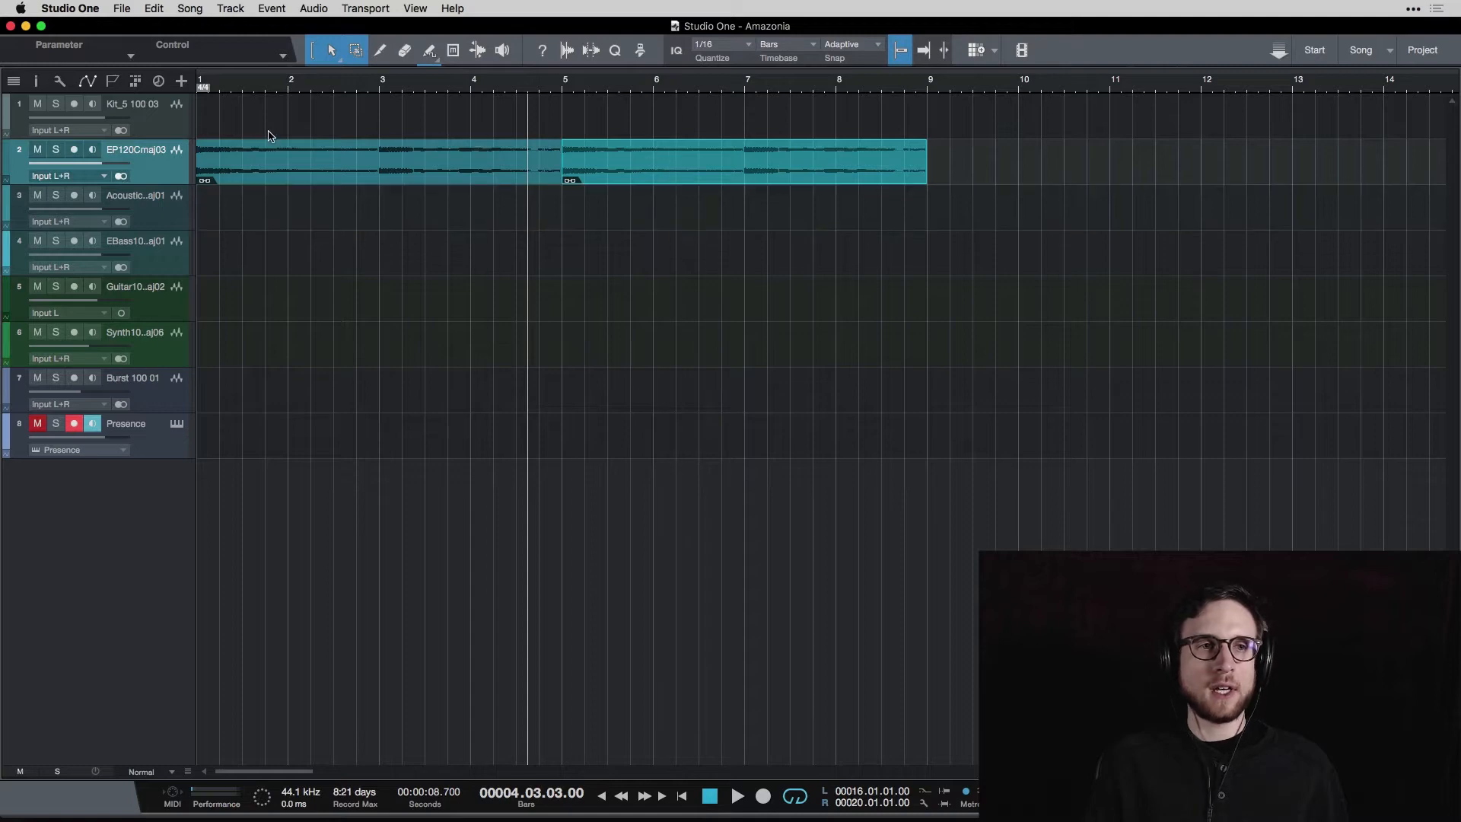
pyautogui.click(567, 89)
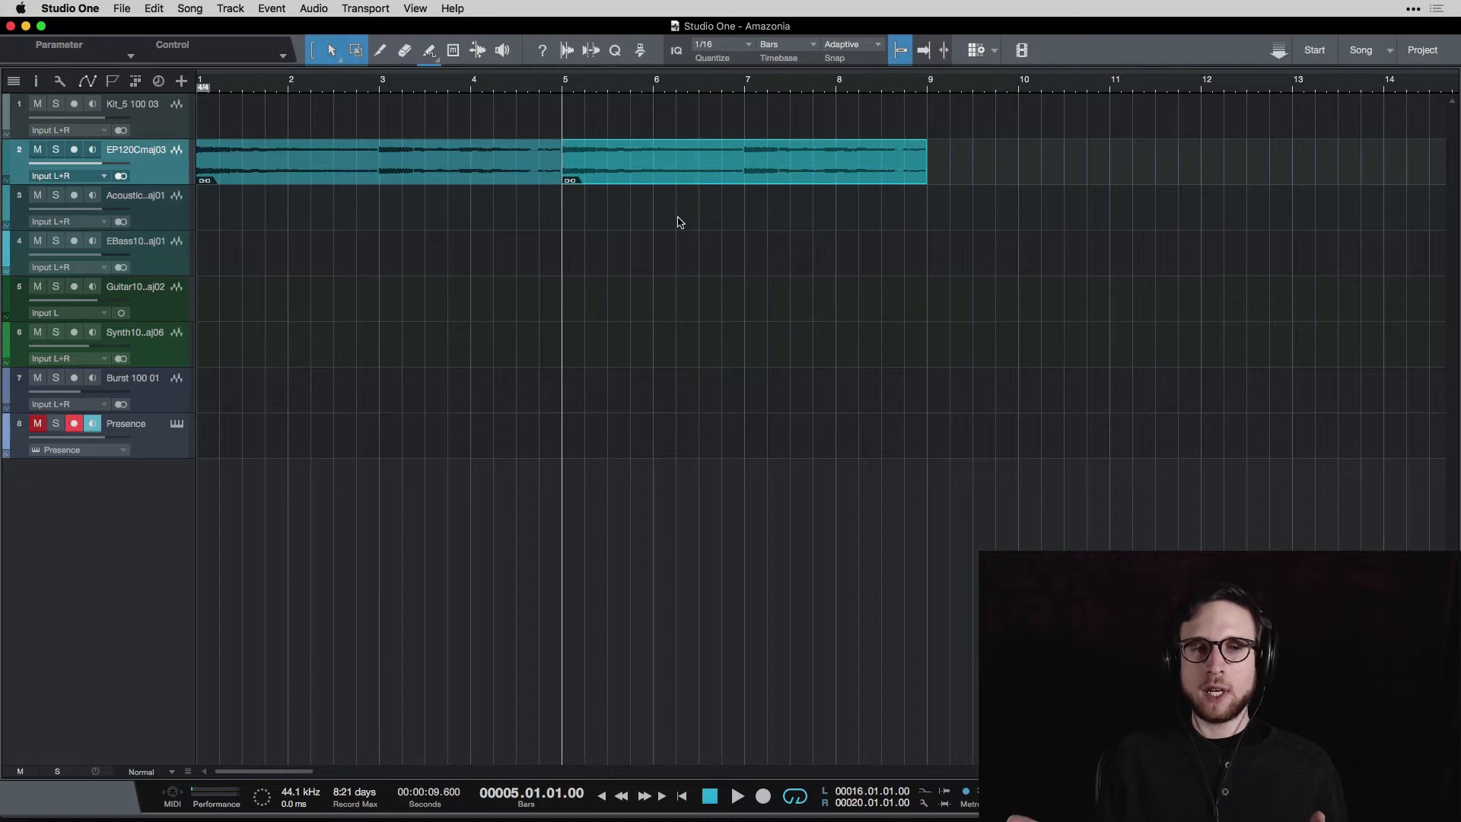
pyautogui.click(201, 89)
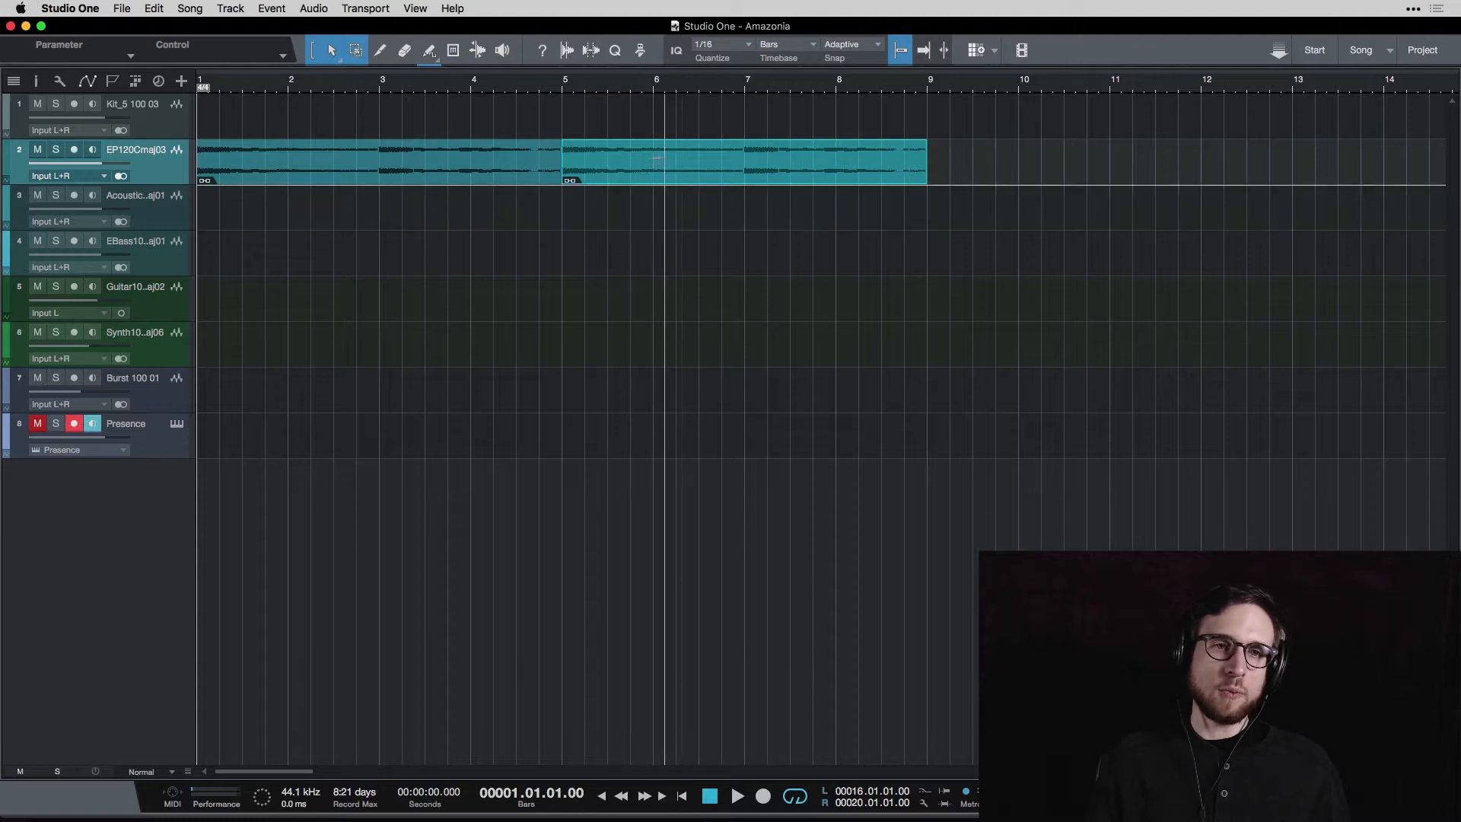
pyautogui.hscroll(10, 809, 219)
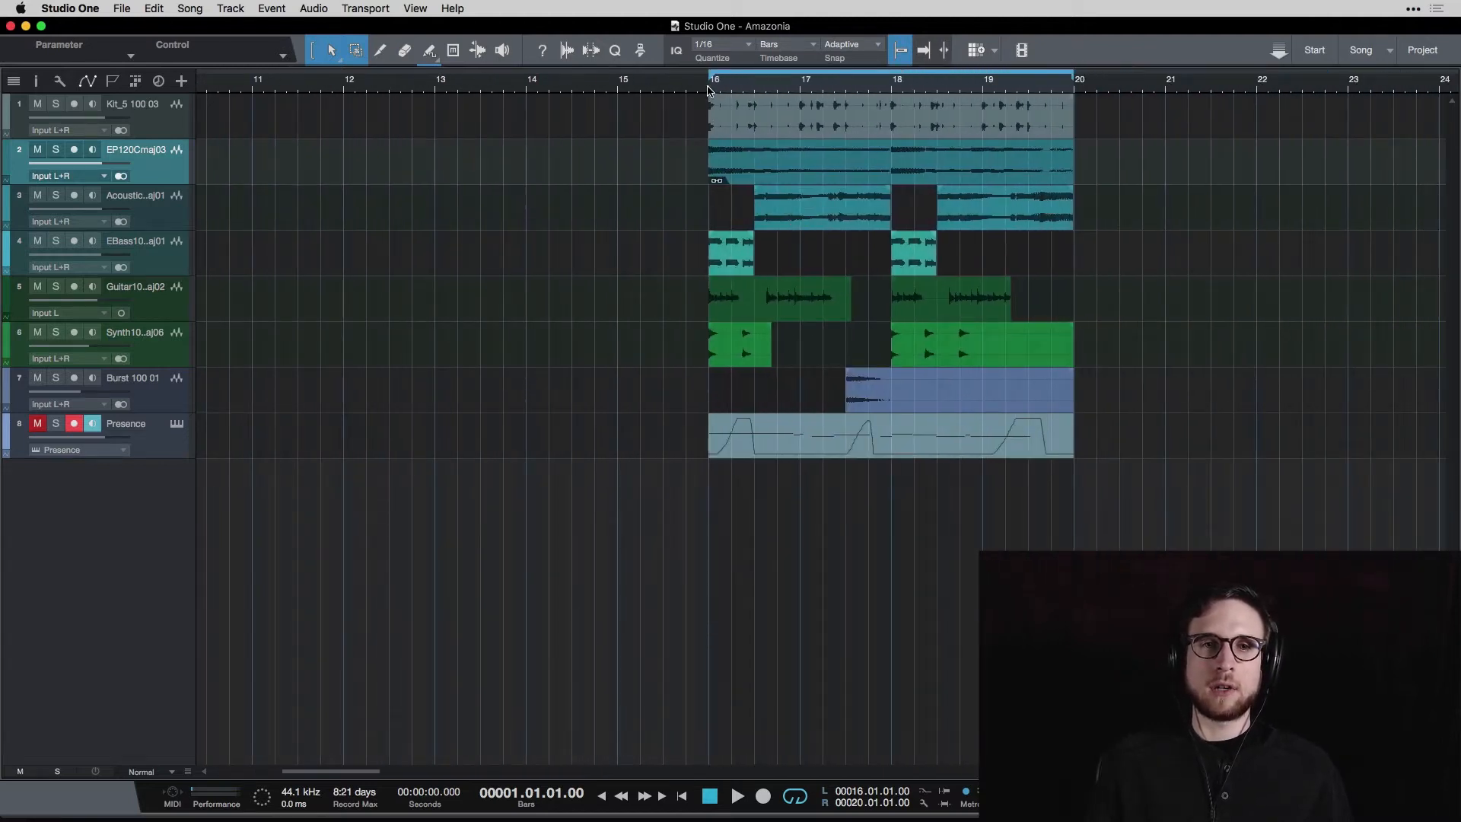
# Play the full loop from bar 16 and copy its first guitar event to bar 5 on the same track.
pyautogui.doubleClick(707, 90)
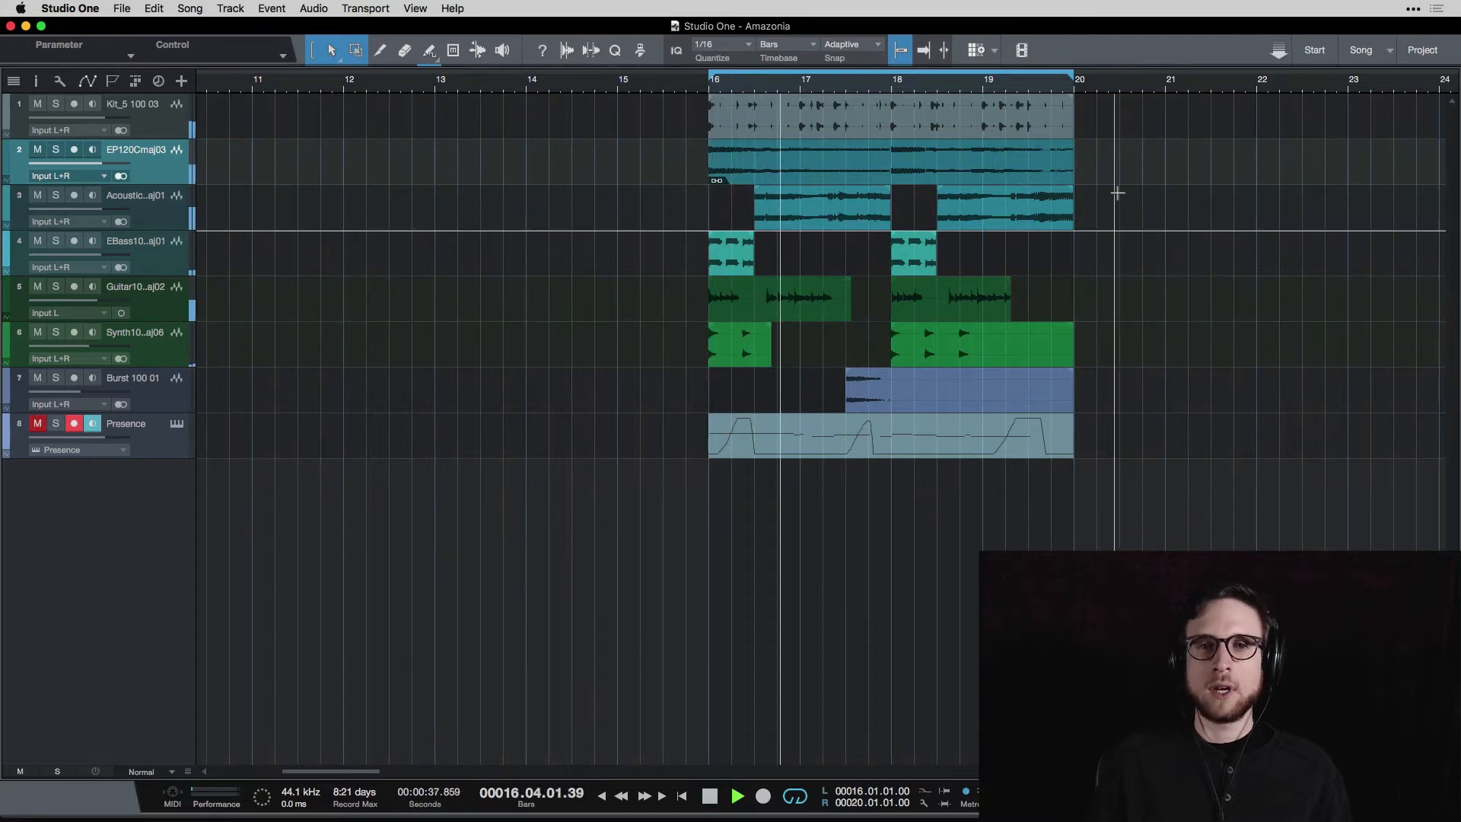
pyautogui.press('space')
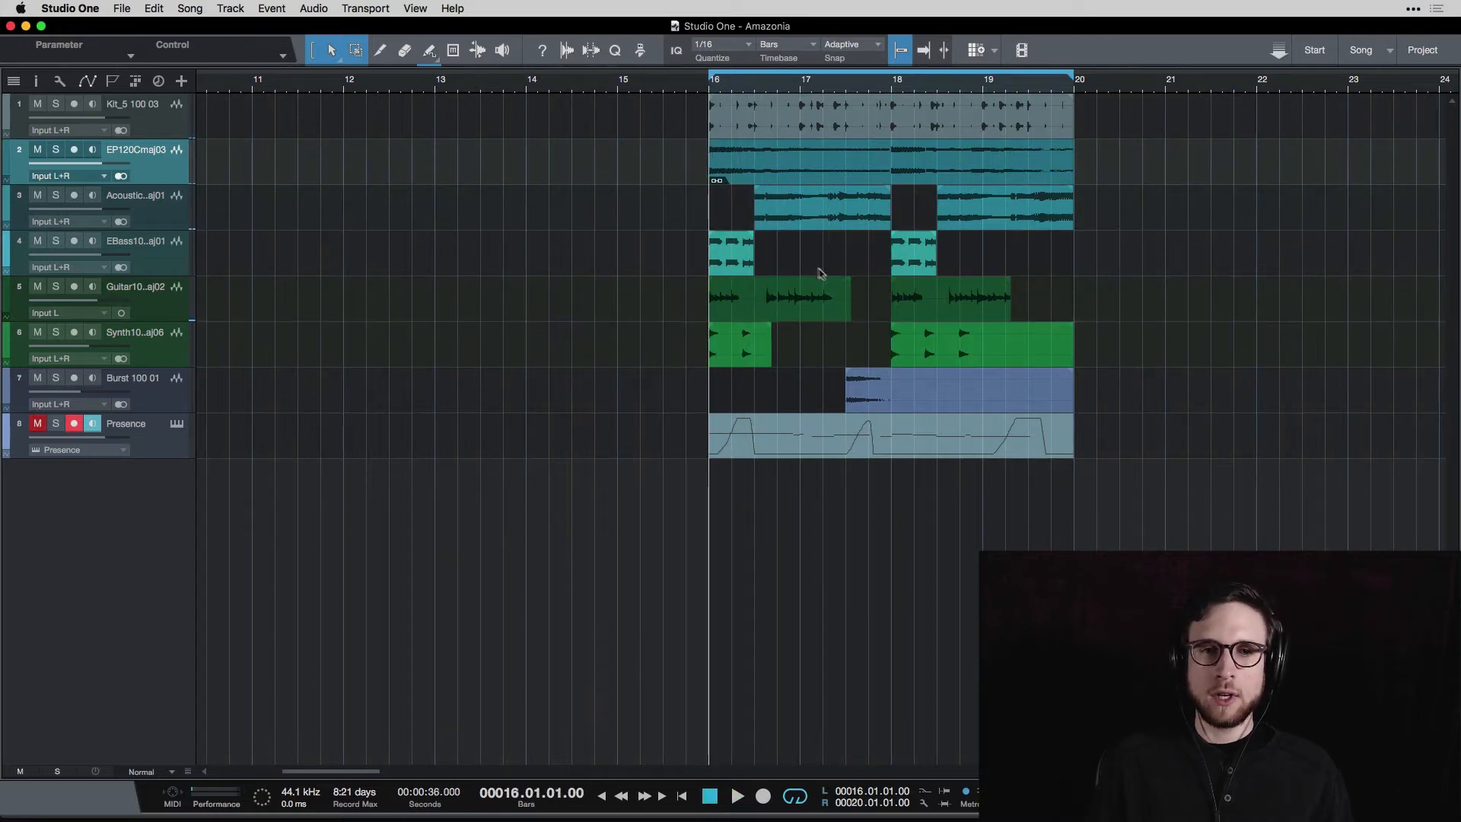
pyautogui.click(758, 313)
pyautogui.hscroll(-10, 759, 312)
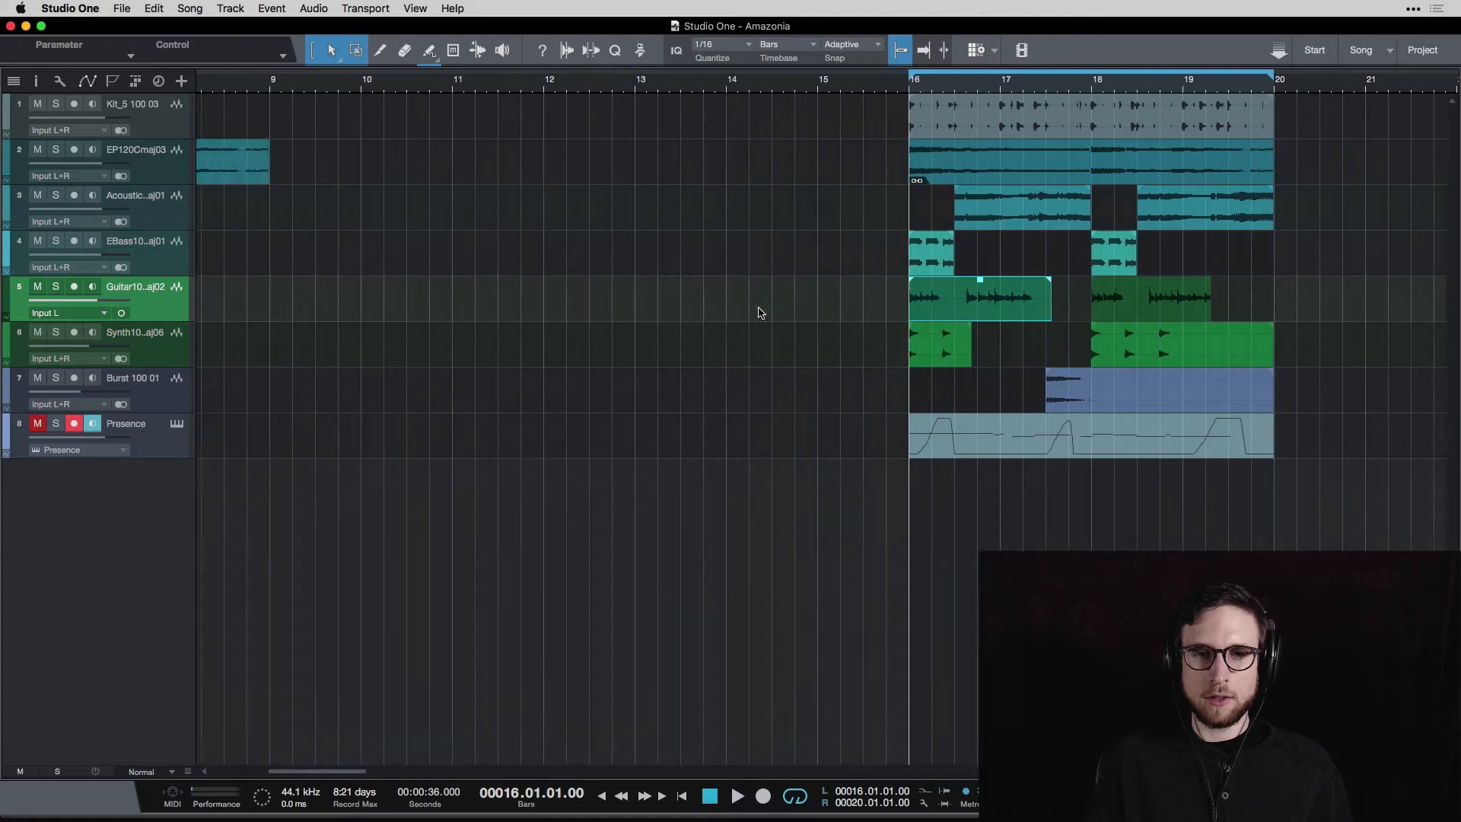
pyautogui.moveTo(1202, 312); pyautogui.dragTo(365, 304)
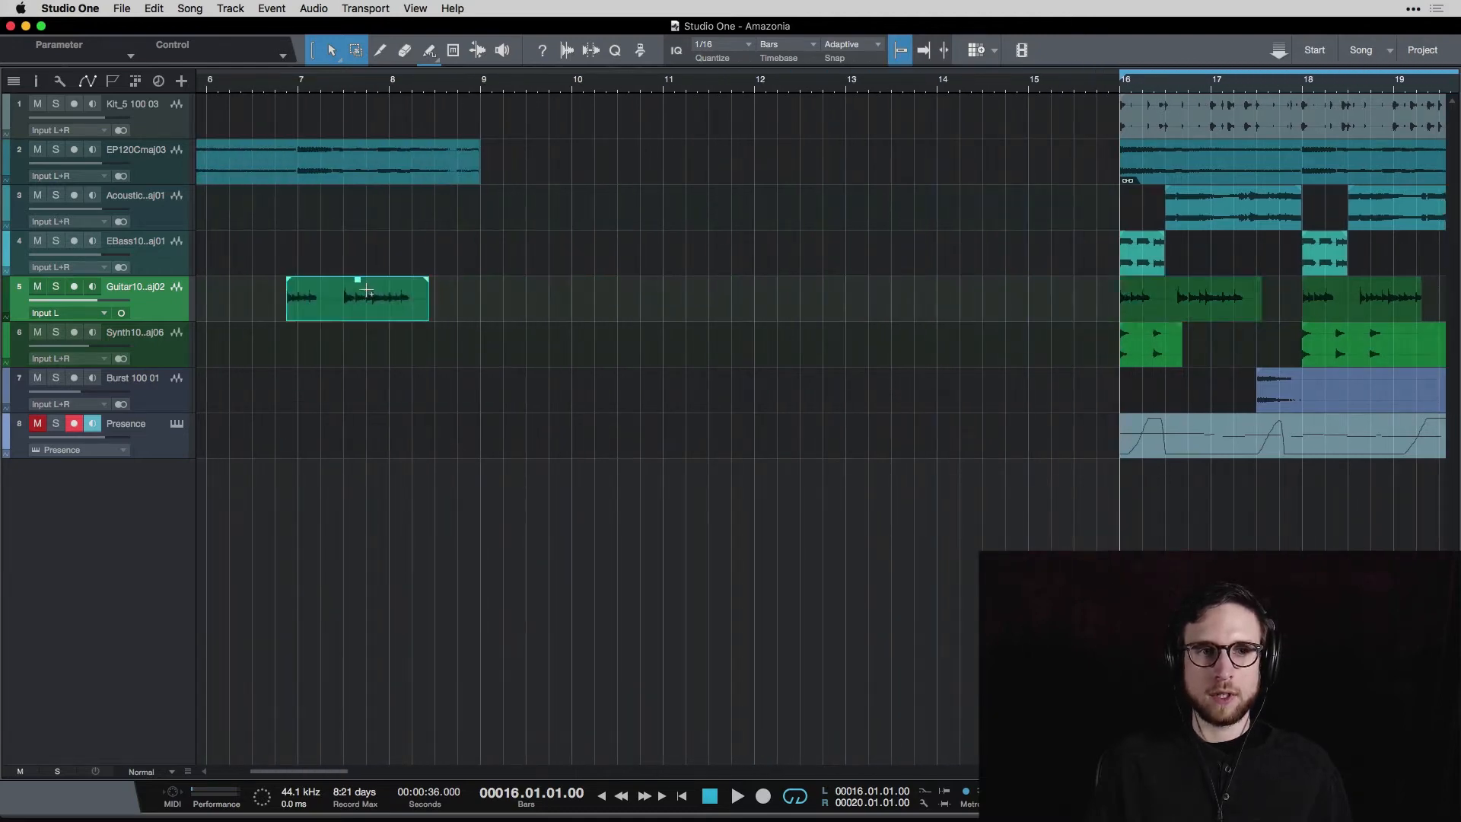
pyautogui.hscroll(-7, 365, 305)
pyautogui.moveTo(636, 323); pyautogui.dragTo(476, 316)
pyautogui.hscroll(-4, 453, 225)
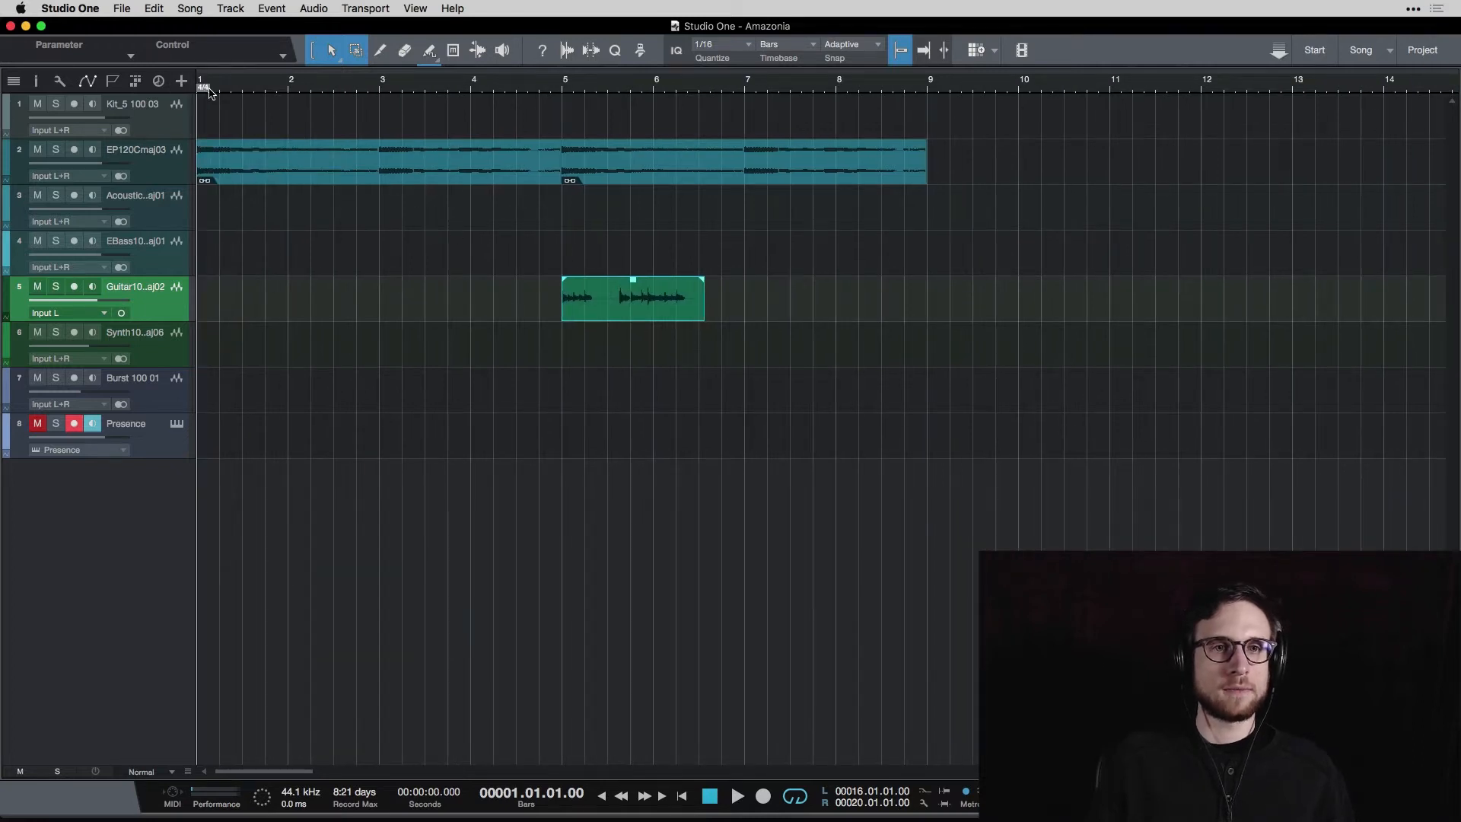
# Play the arrangement from bar 1 and duplicate the guitar event so the copy starts at bar 7.
pyautogui.press('space')
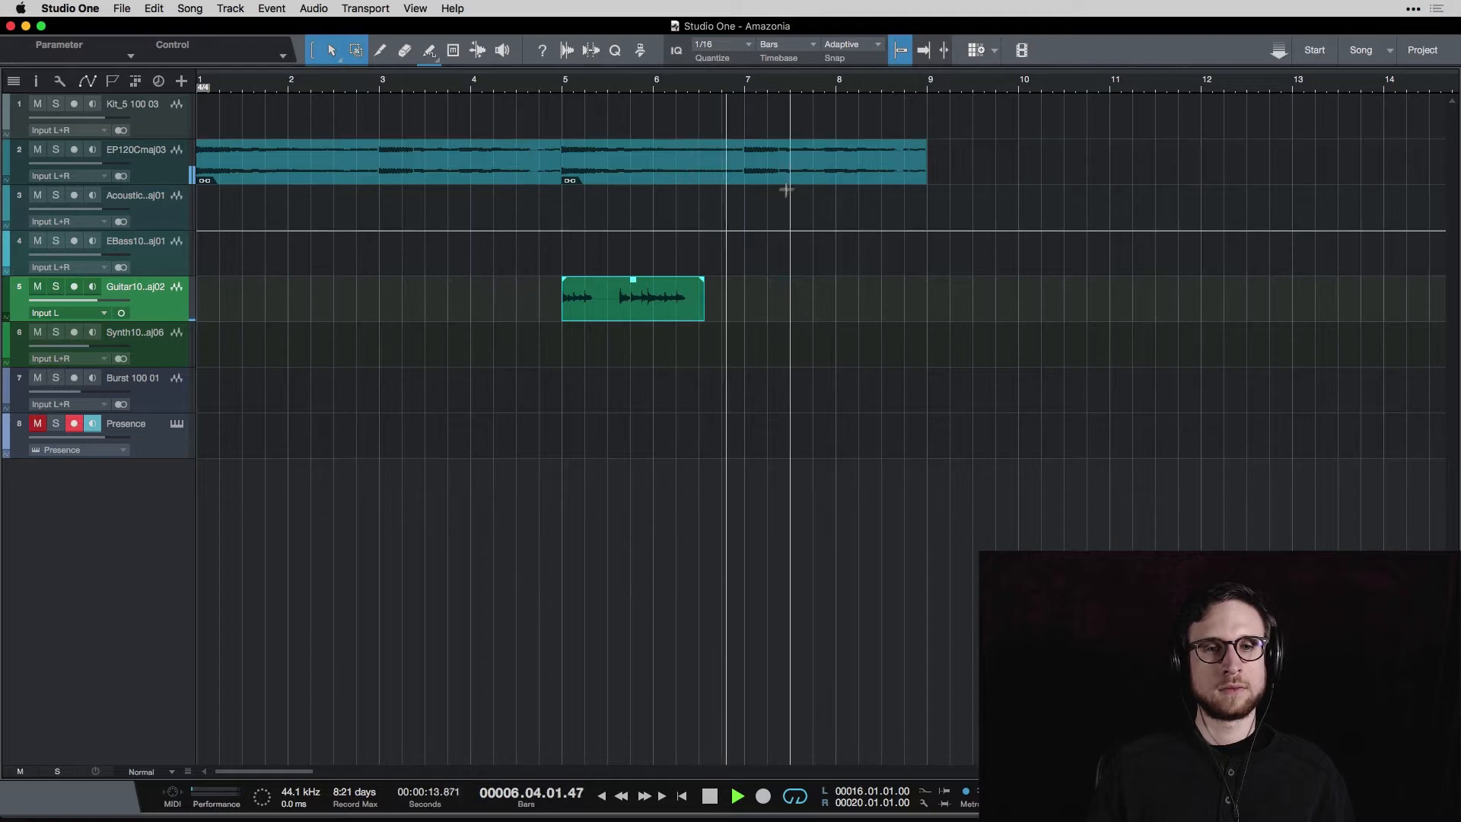
pyautogui.press('space')
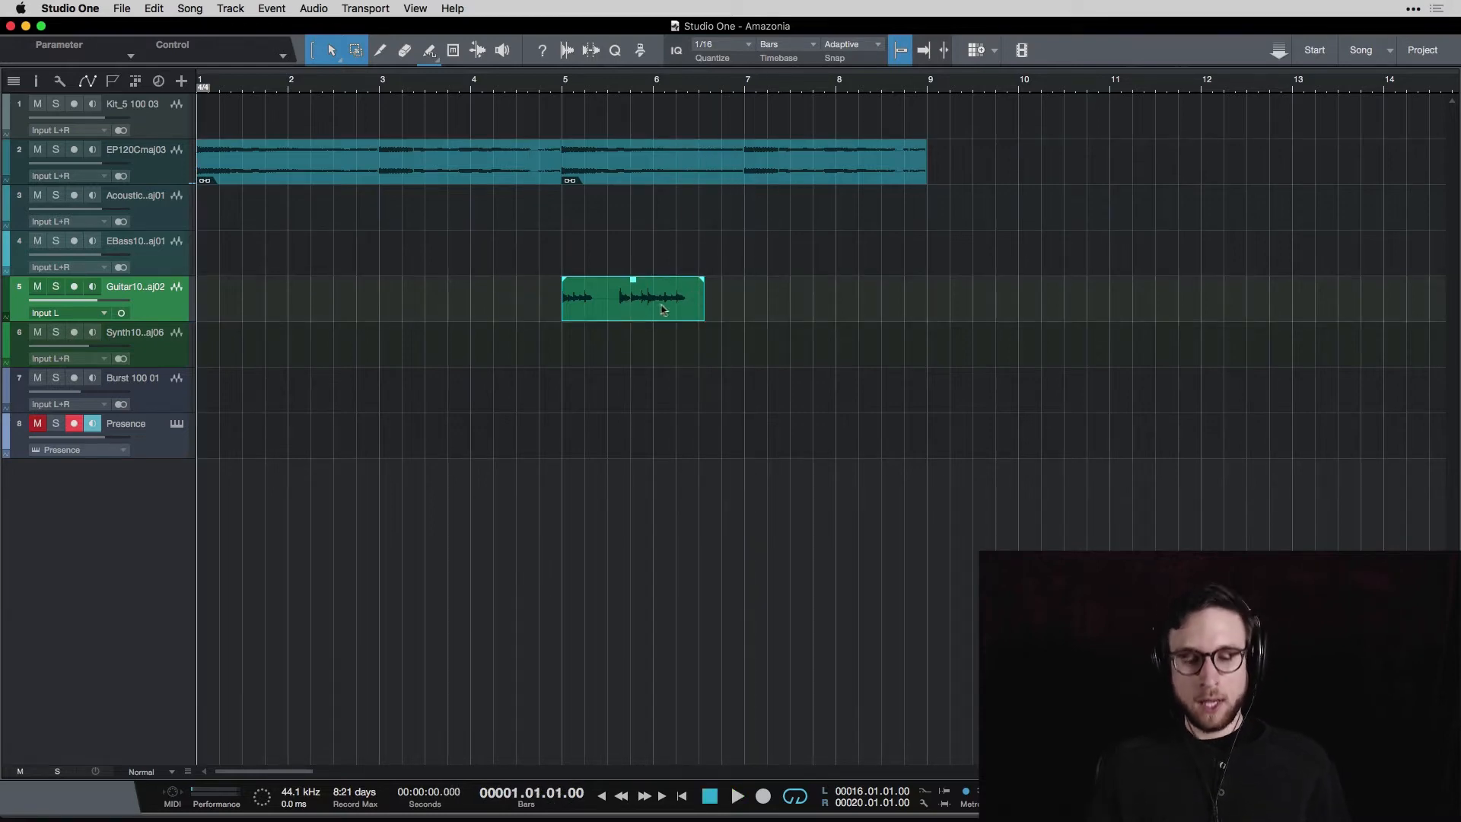
pyautogui.press('d')
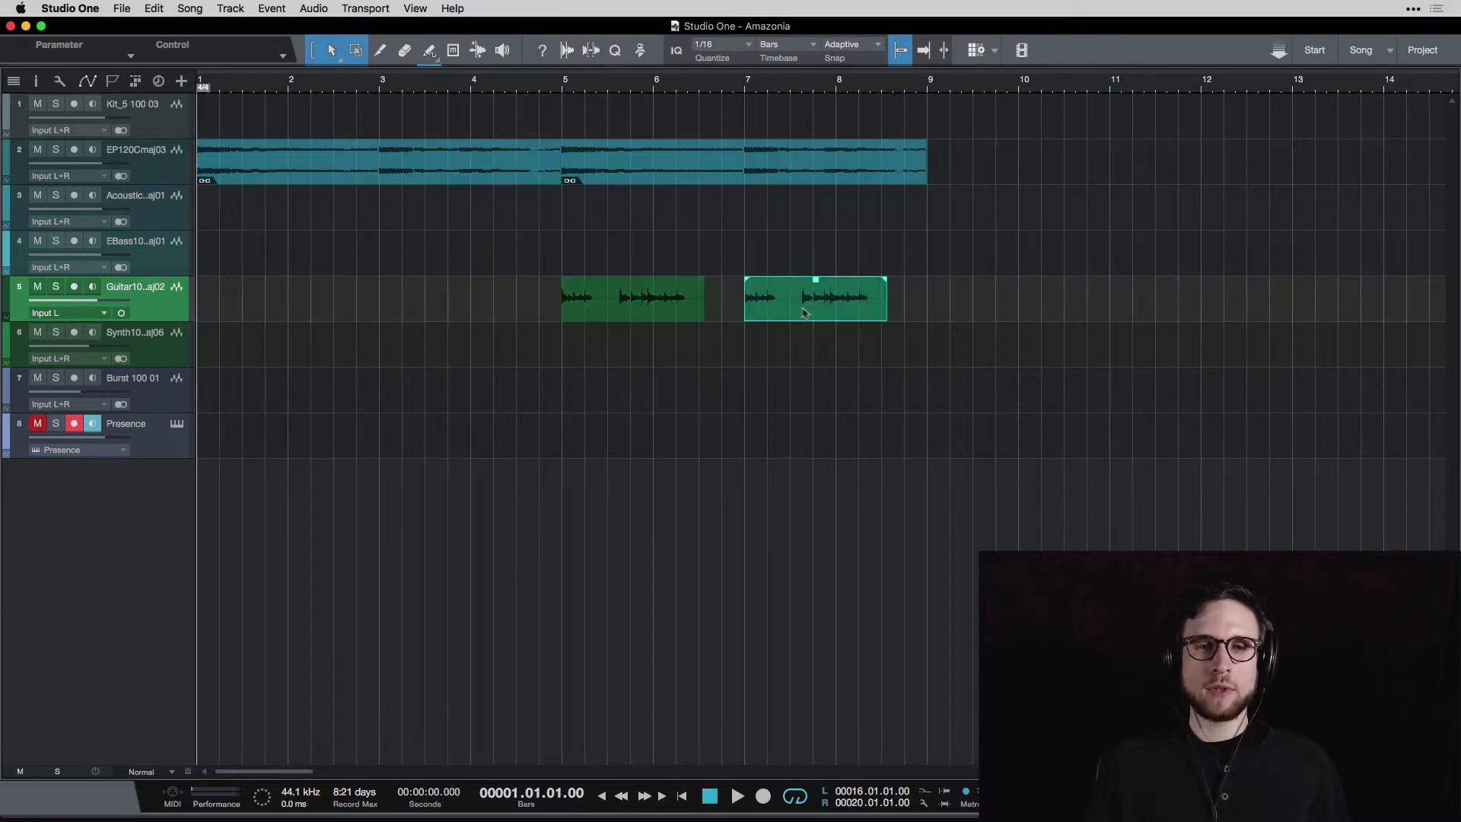
# Play from bar 5 to audition the two guitar events against the electric piano.
pyautogui.click(564, 90)
pyautogui.press('space')
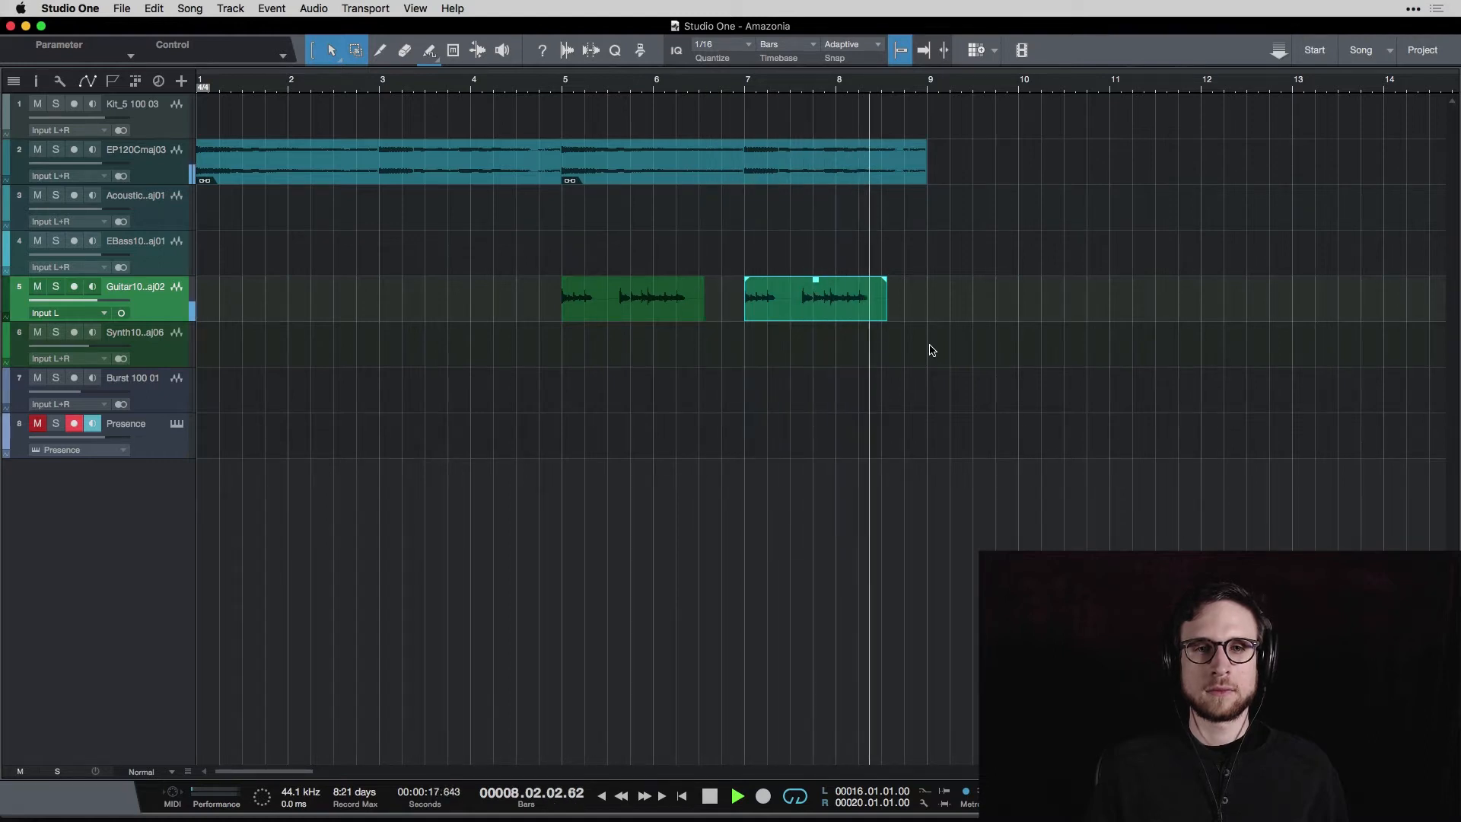
pyautogui.press('space')
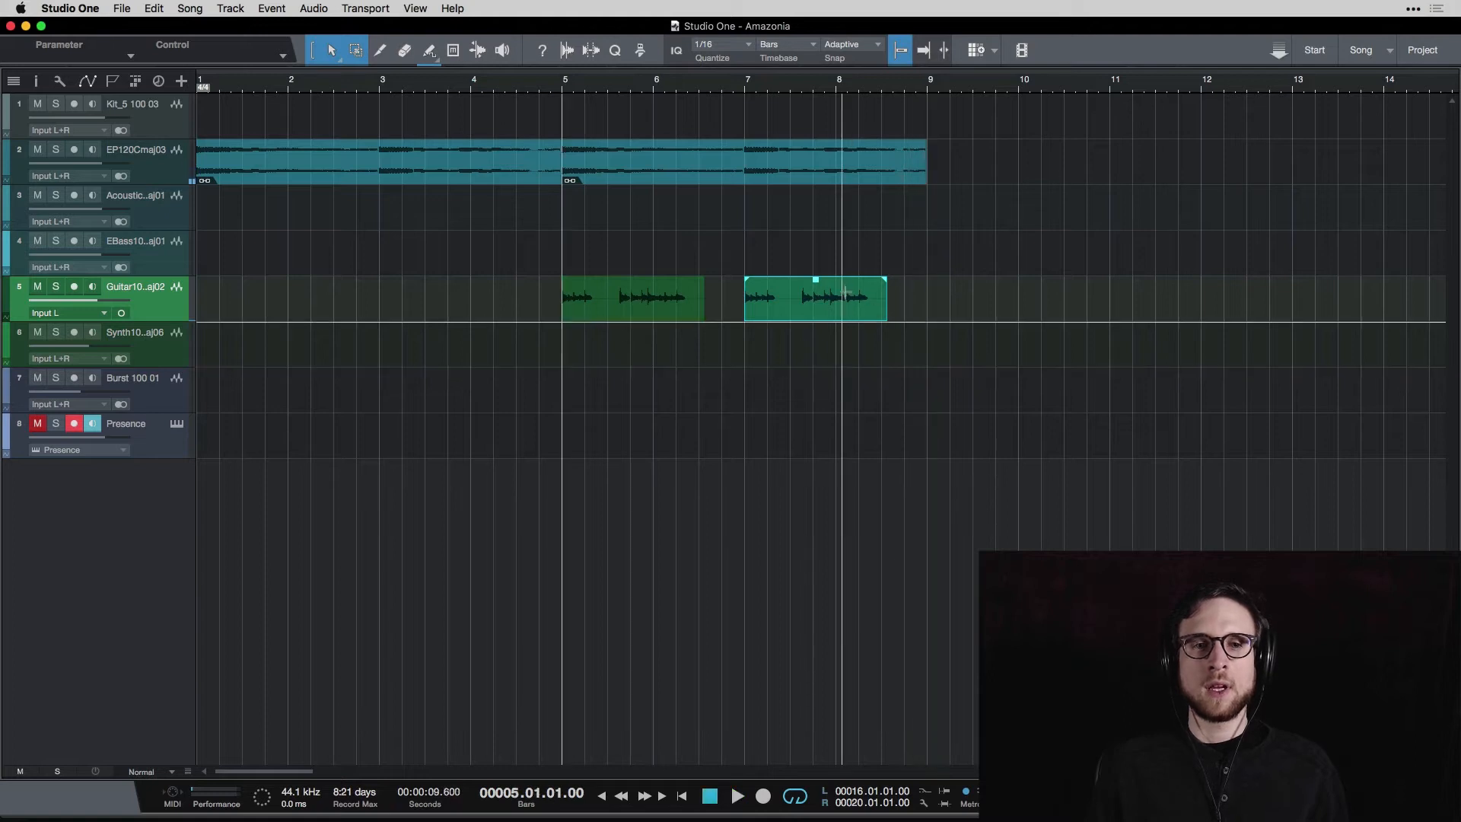
# Duplicate the electric piano event and both guitar events of bars 5 to 8 so the copies start at bar 9.
pyautogui.moveTo(944, 316); pyautogui.dragTo(589, 140)
pyautogui.press('d')
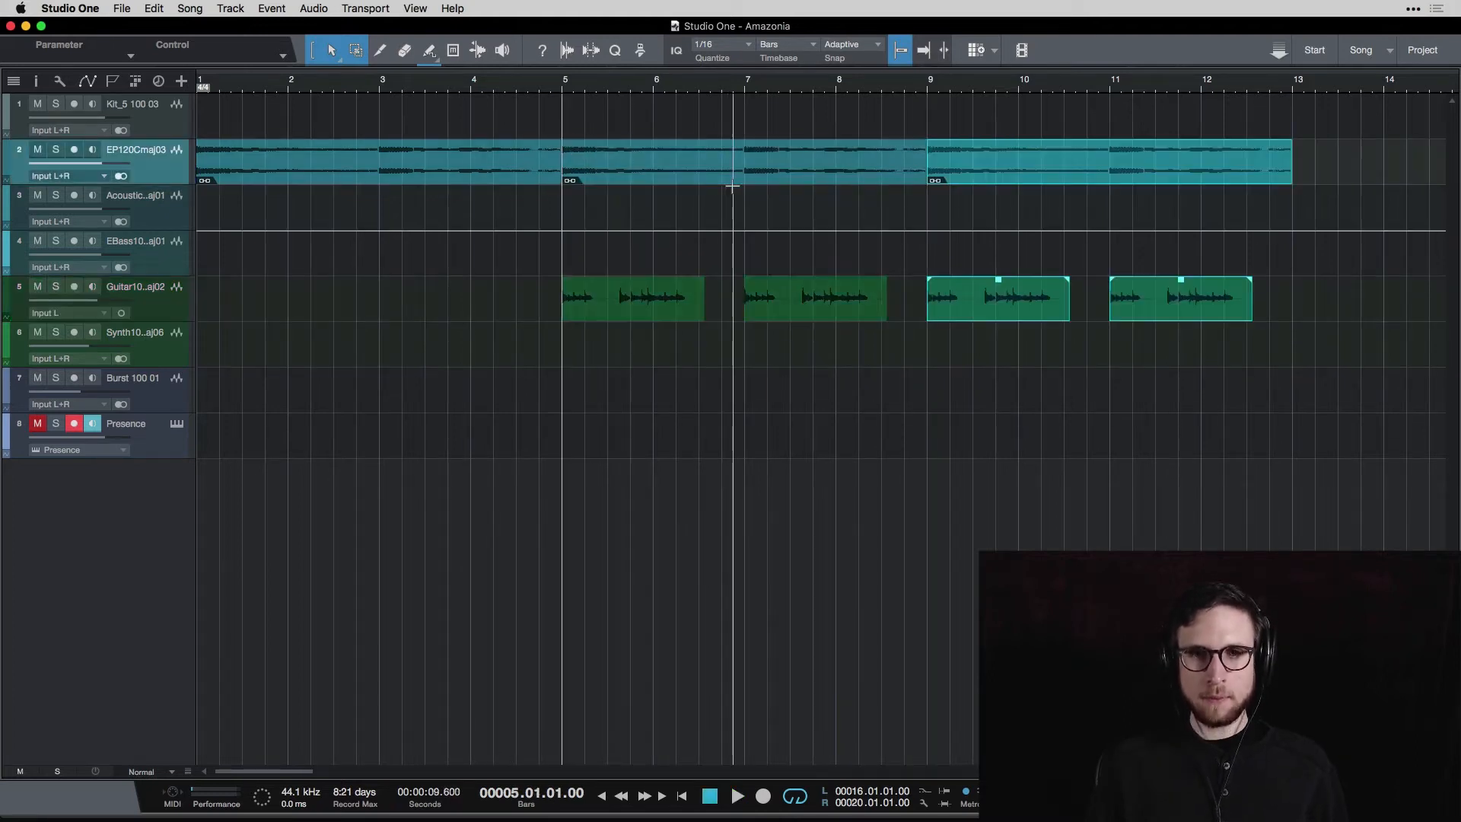
pyautogui.hscroll(5, 887, 220)
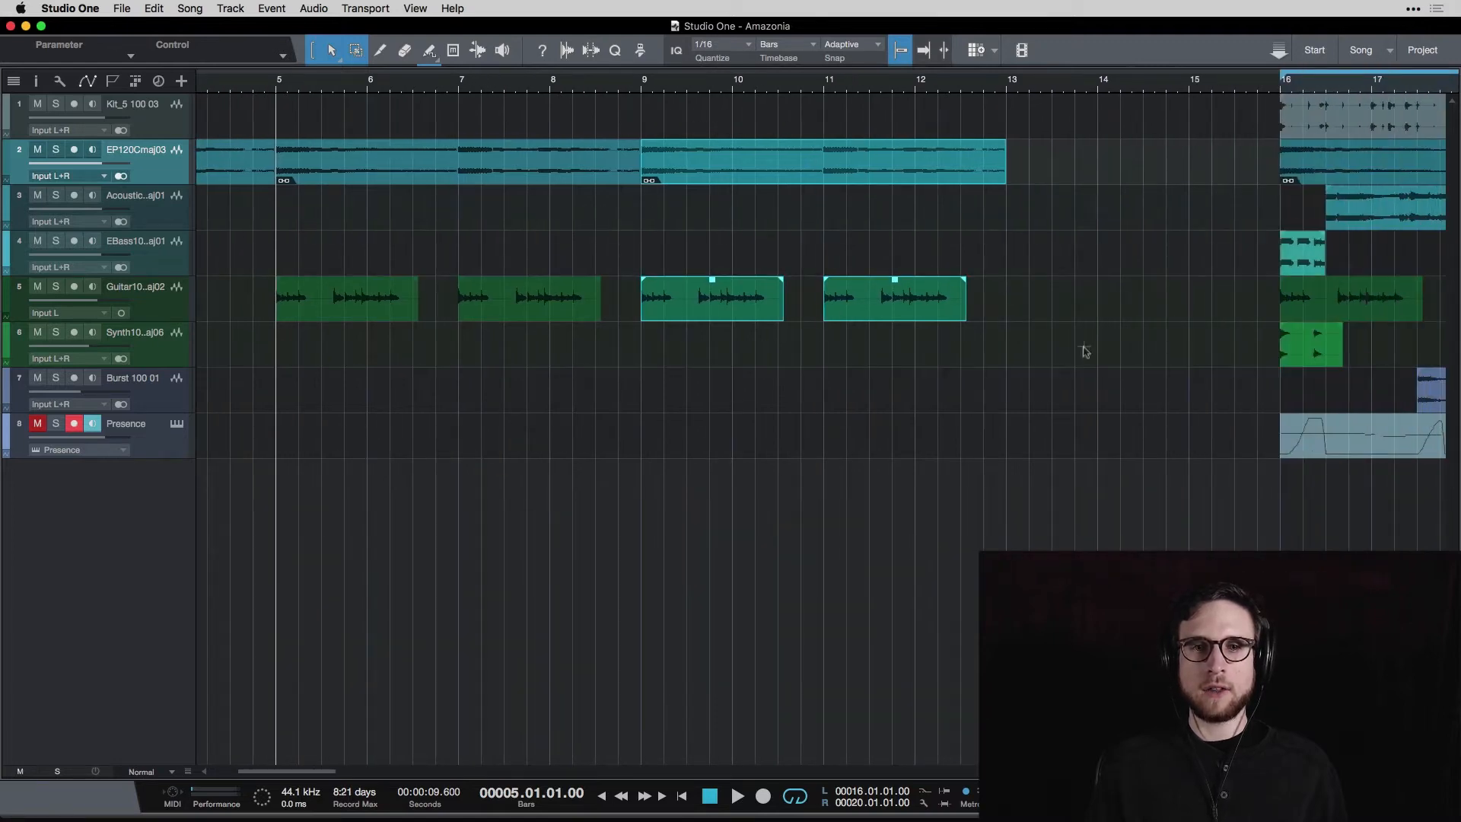
pyautogui.click(1076, 309)
# Copy the two synth events from bars 16 and 18 to bars 9 and 11 on the same track.
pyautogui.hscroll(5, 1076, 310)
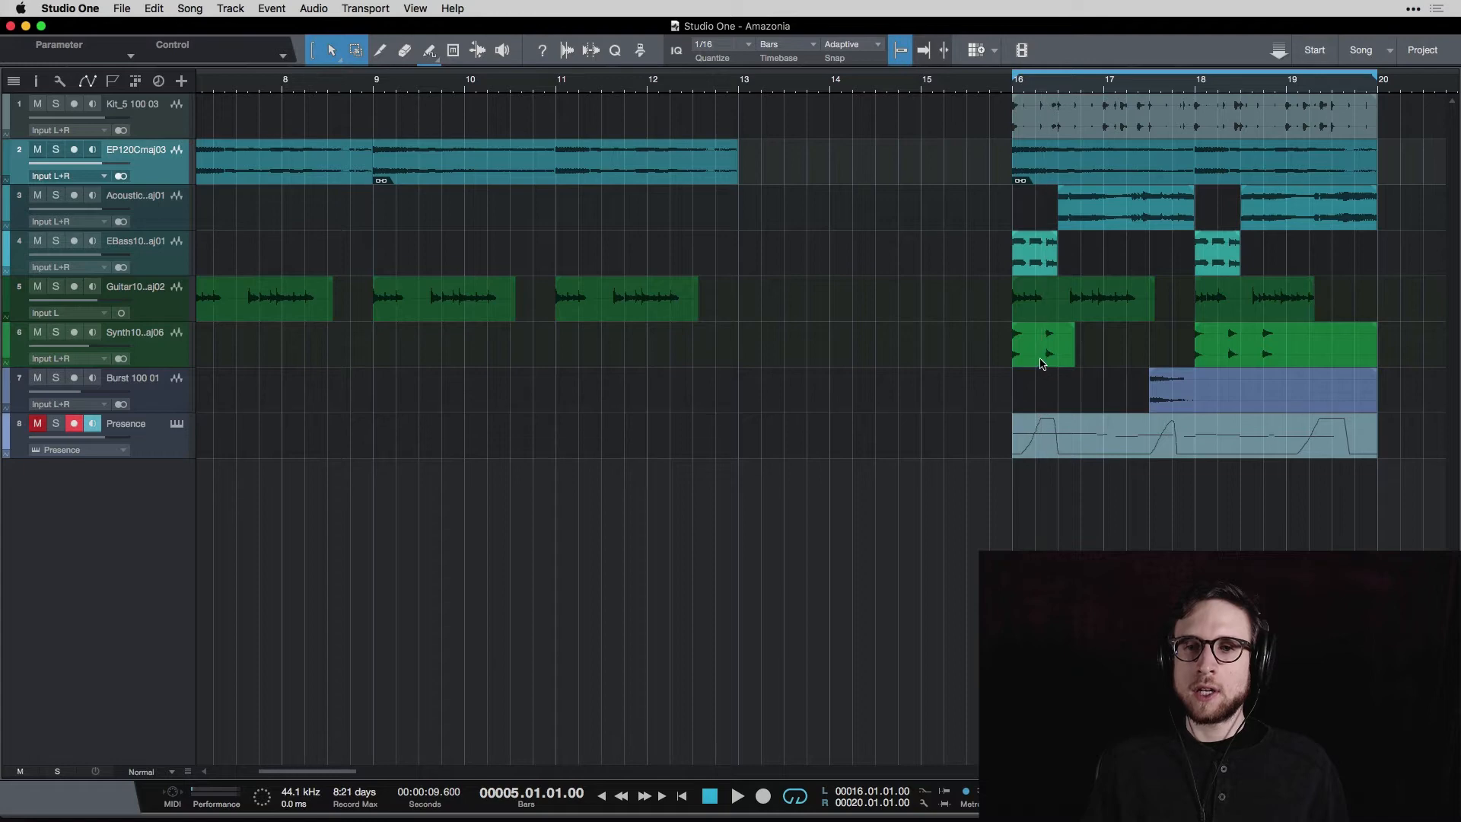
pyautogui.hscroll(-2, 1043, 352)
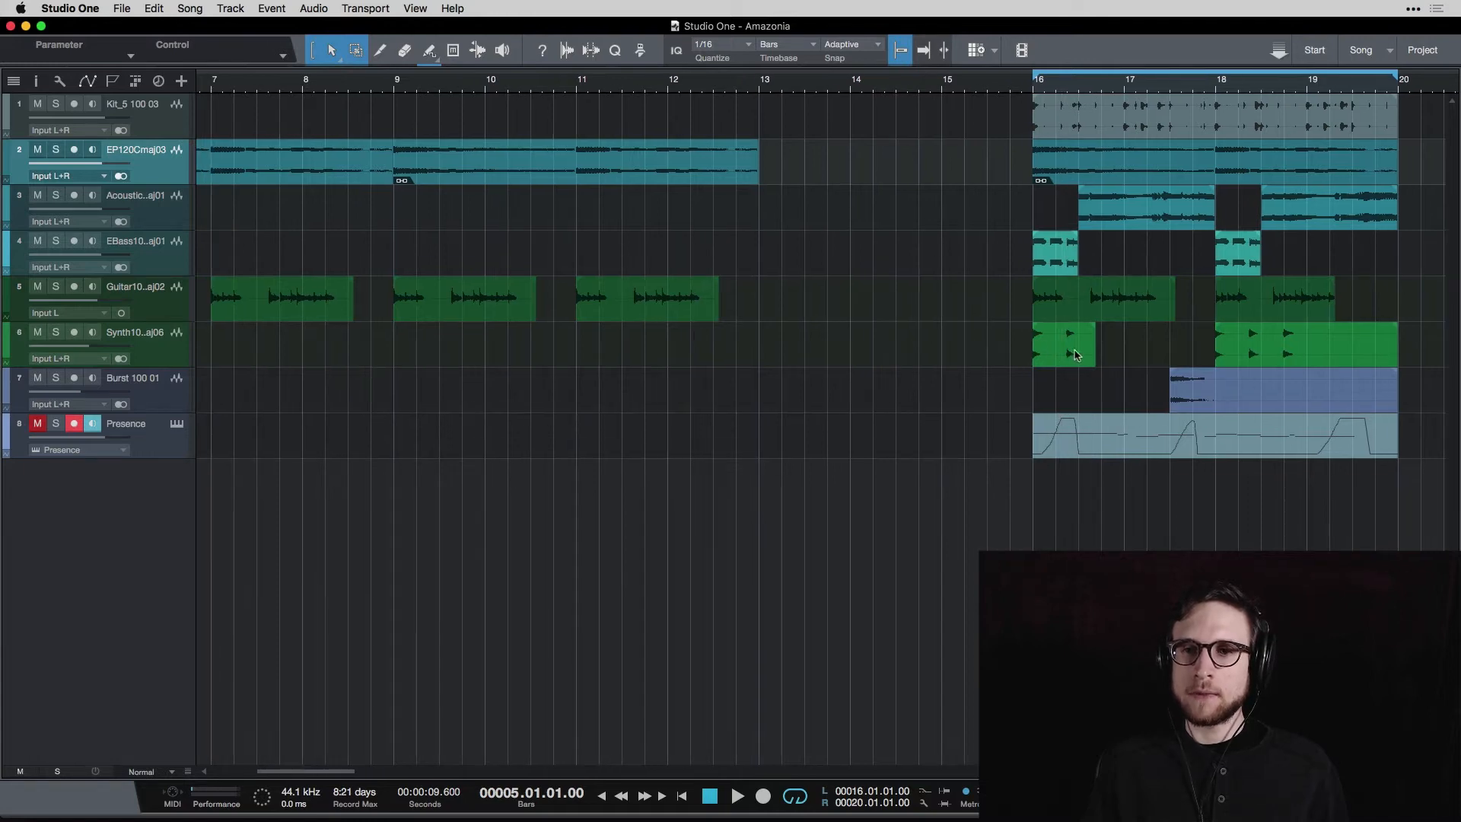
pyautogui.moveTo(998, 351); pyautogui.dragTo(641, 327)
pyautogui.hscroll(-1, 641, 327)
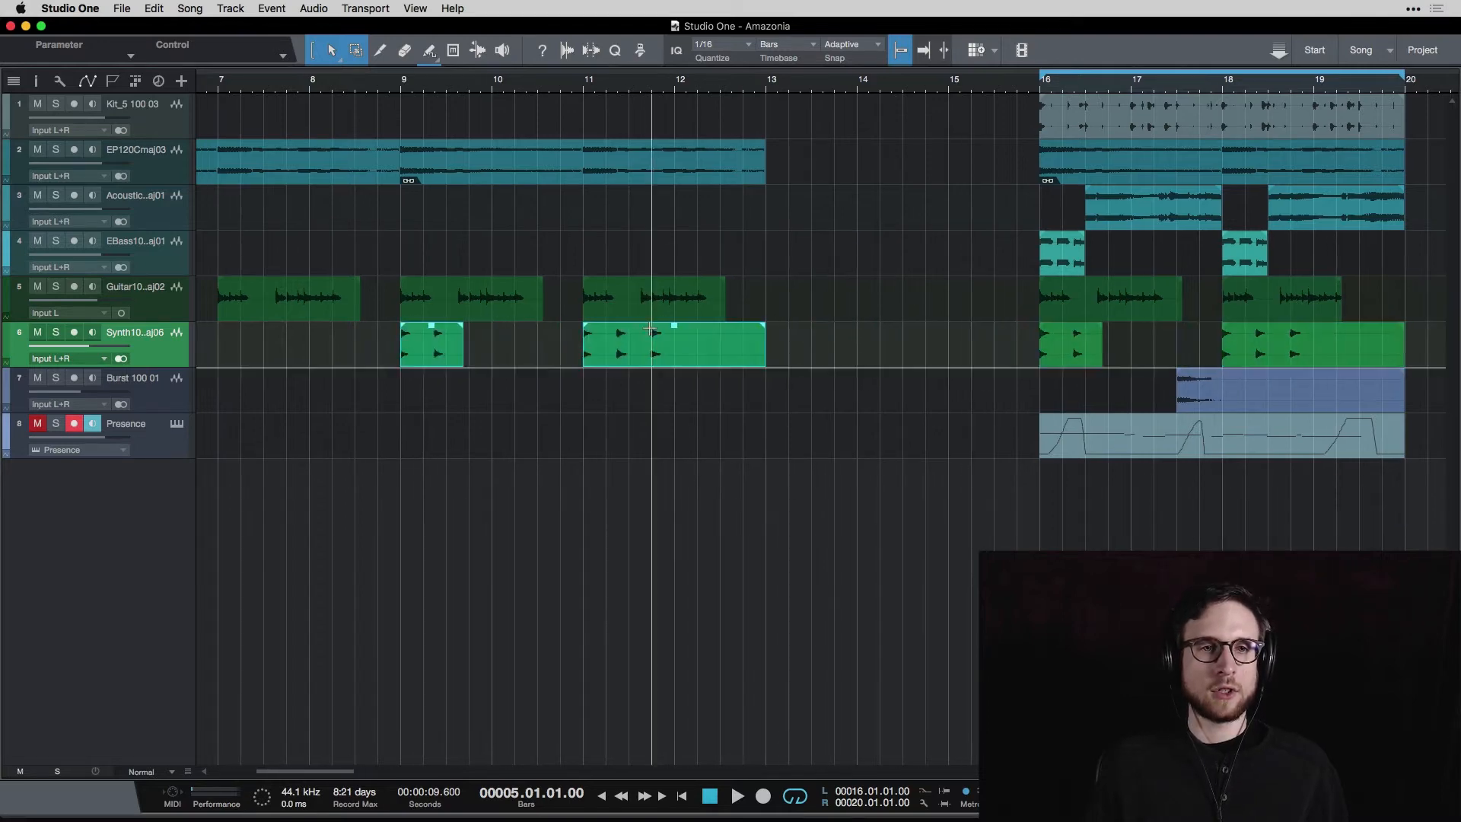
# Play the section from bar 9, set the synth track's volume to -11.0 dB and play it again.
pyautogui.press('space')
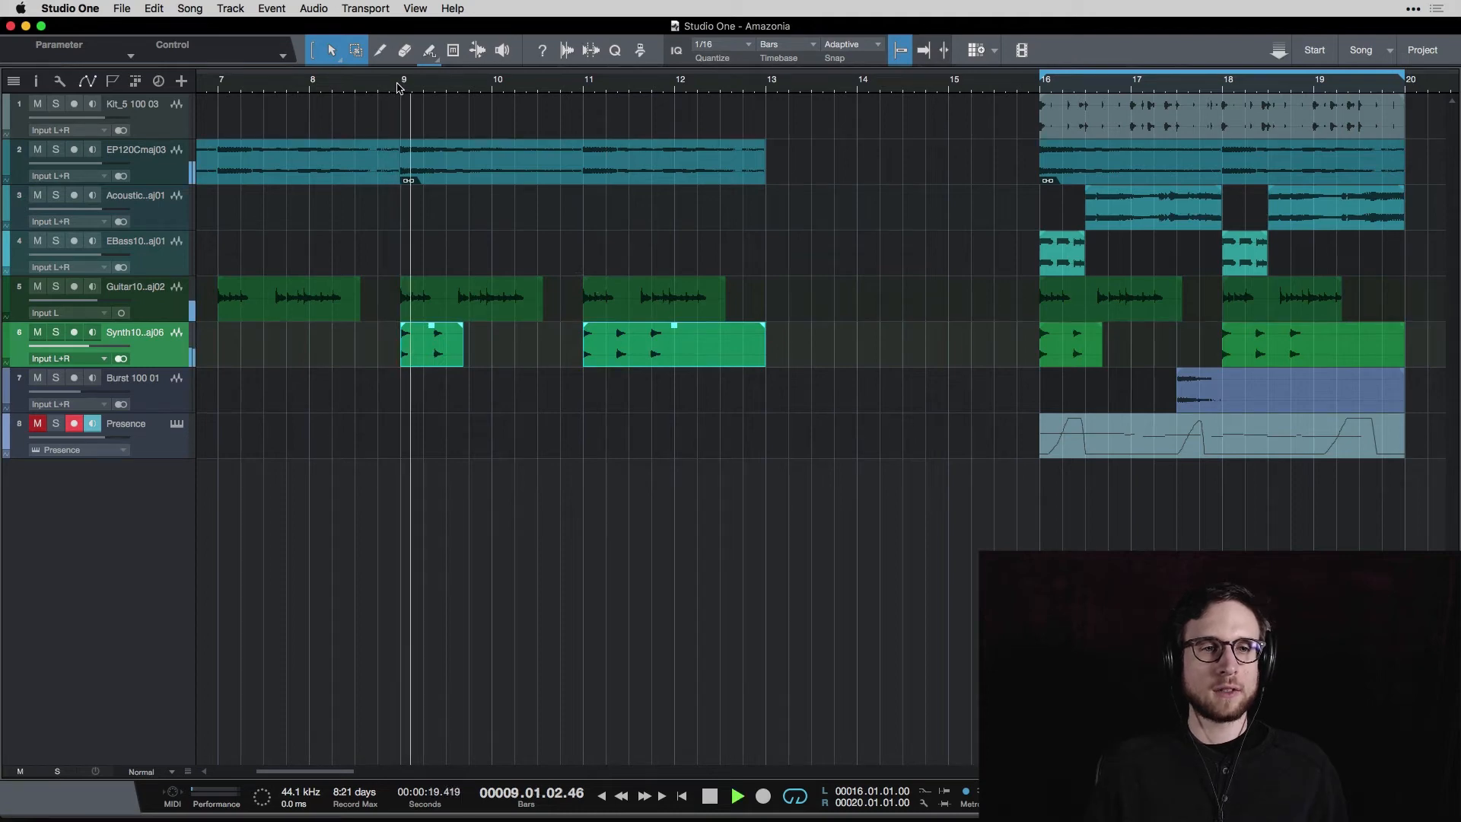
pyautogui.press('space')
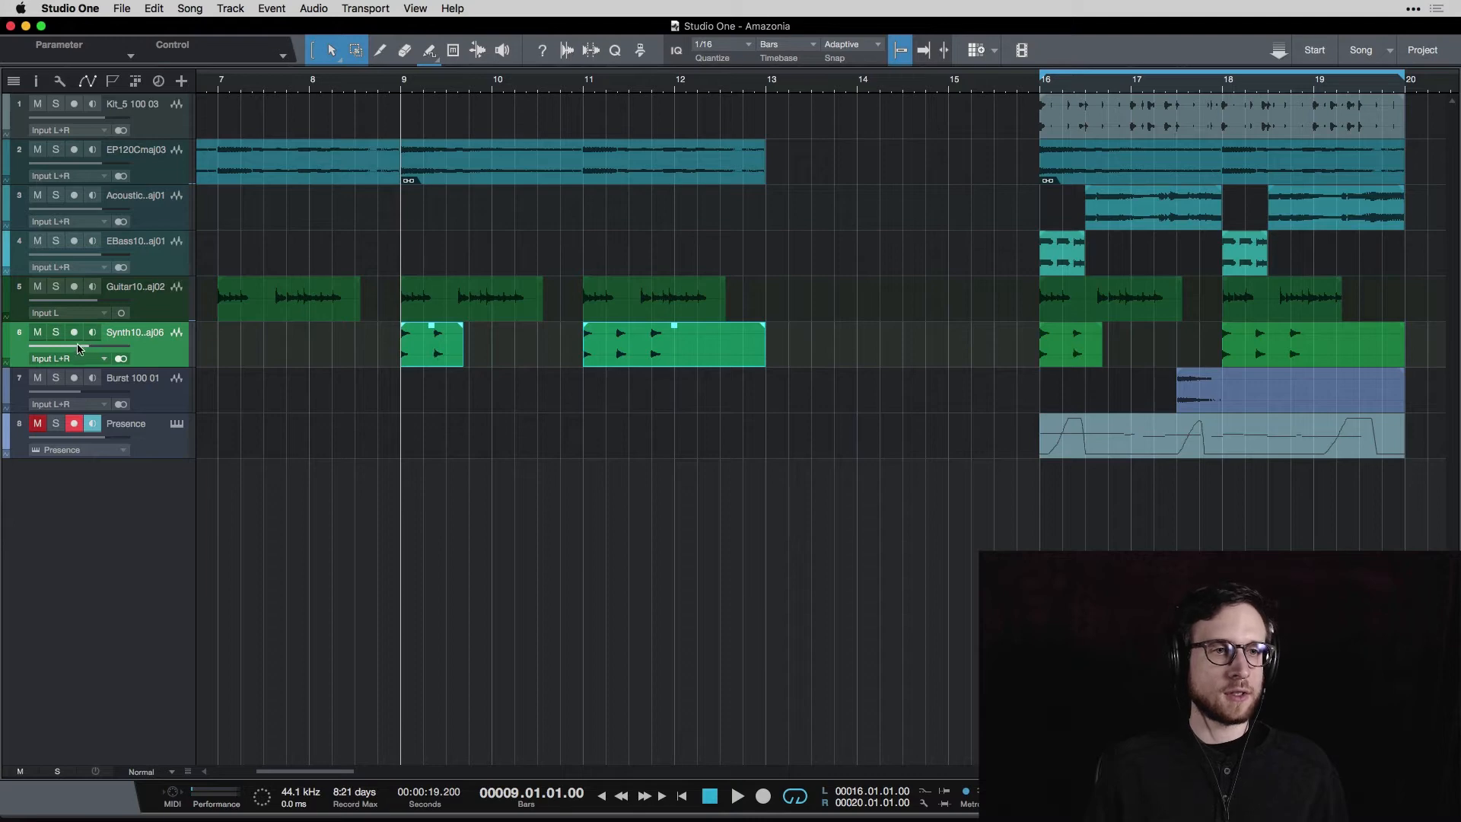
pyautogui.press('space')
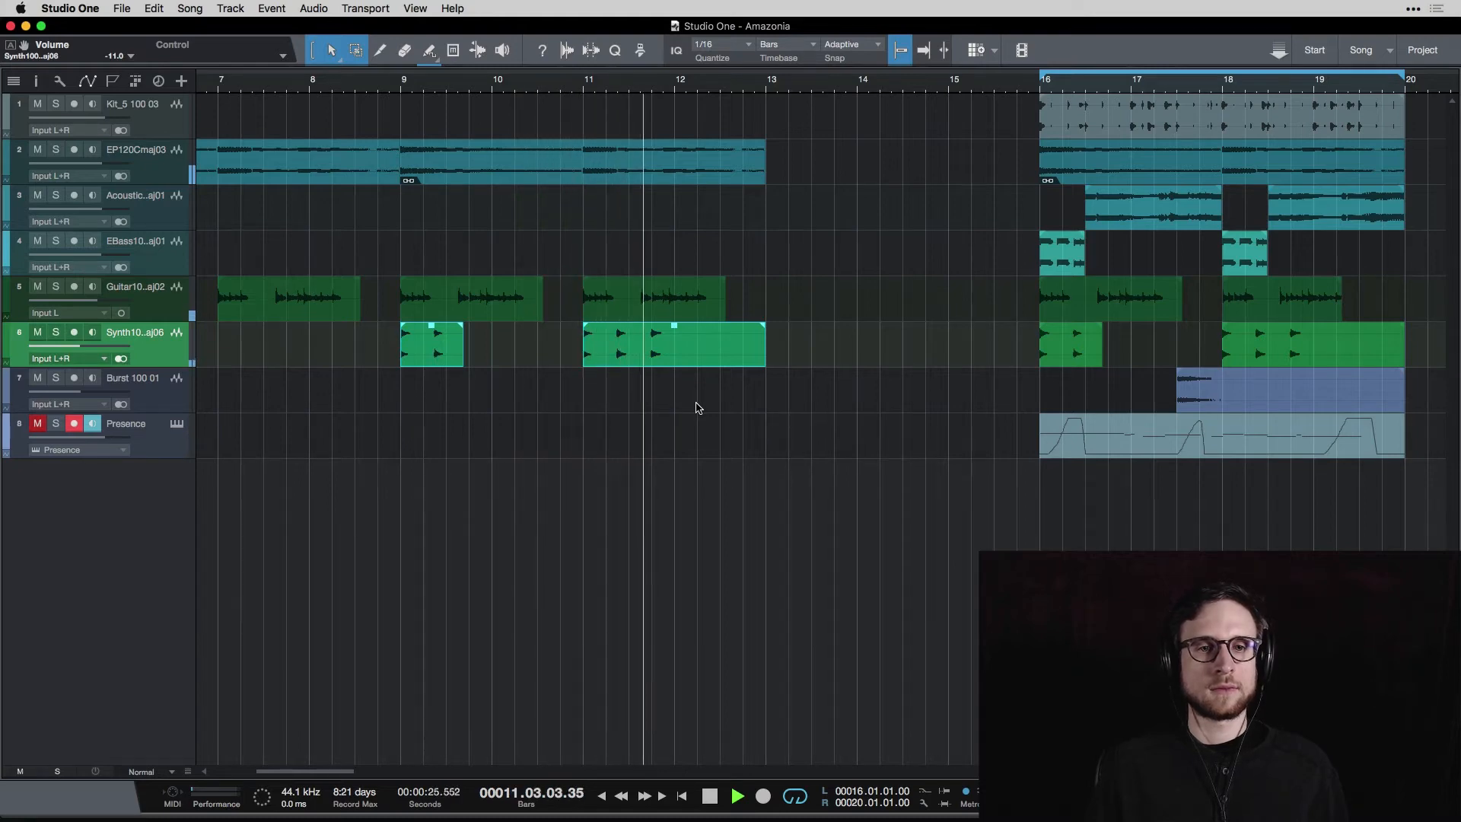
pyautogui.press('space')
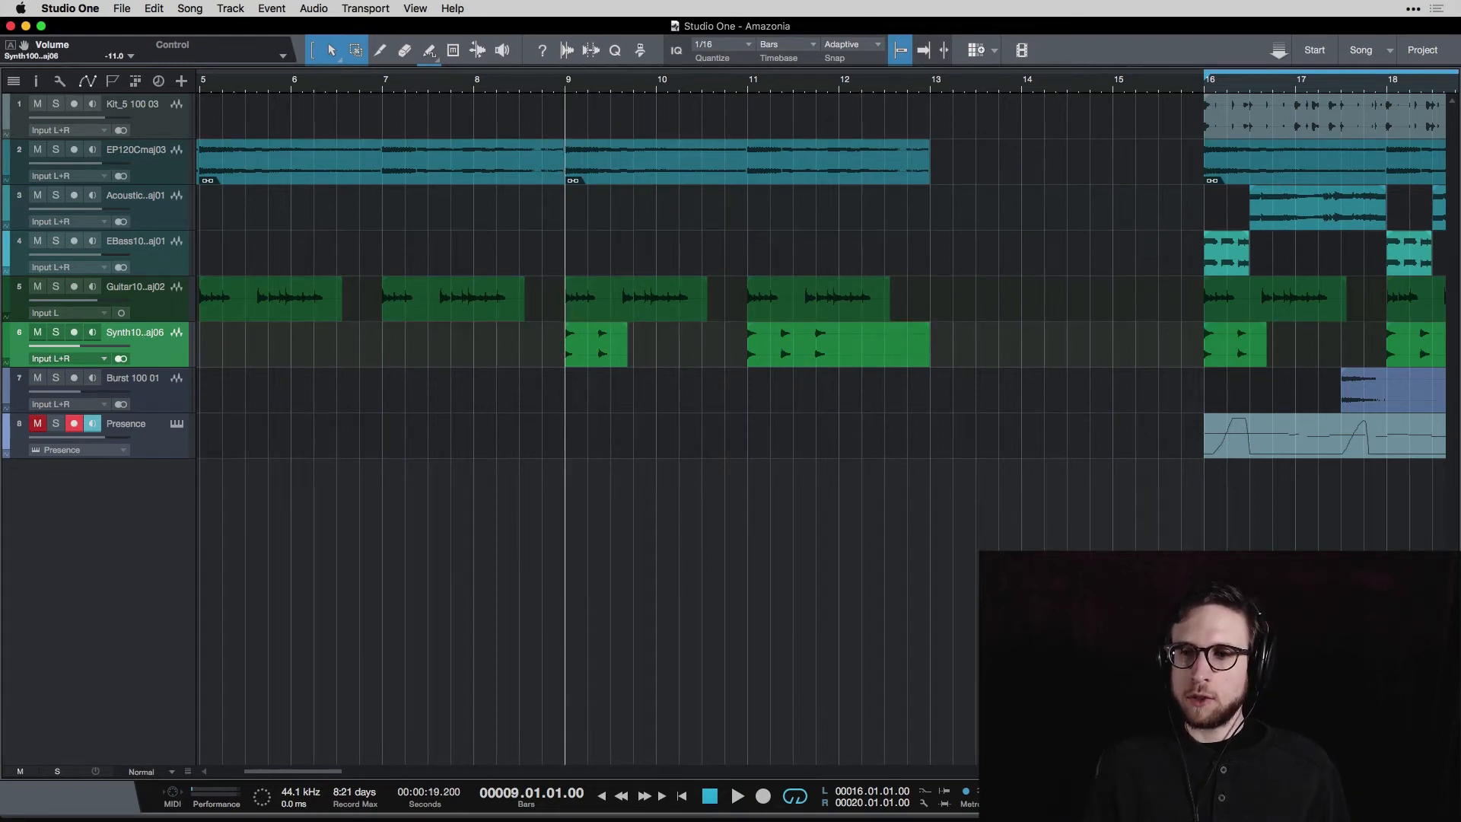
# Open the loop browser and bring up the Separated drum loops of Lydian Loops Vol. 2.
pyautogui.press('F5')
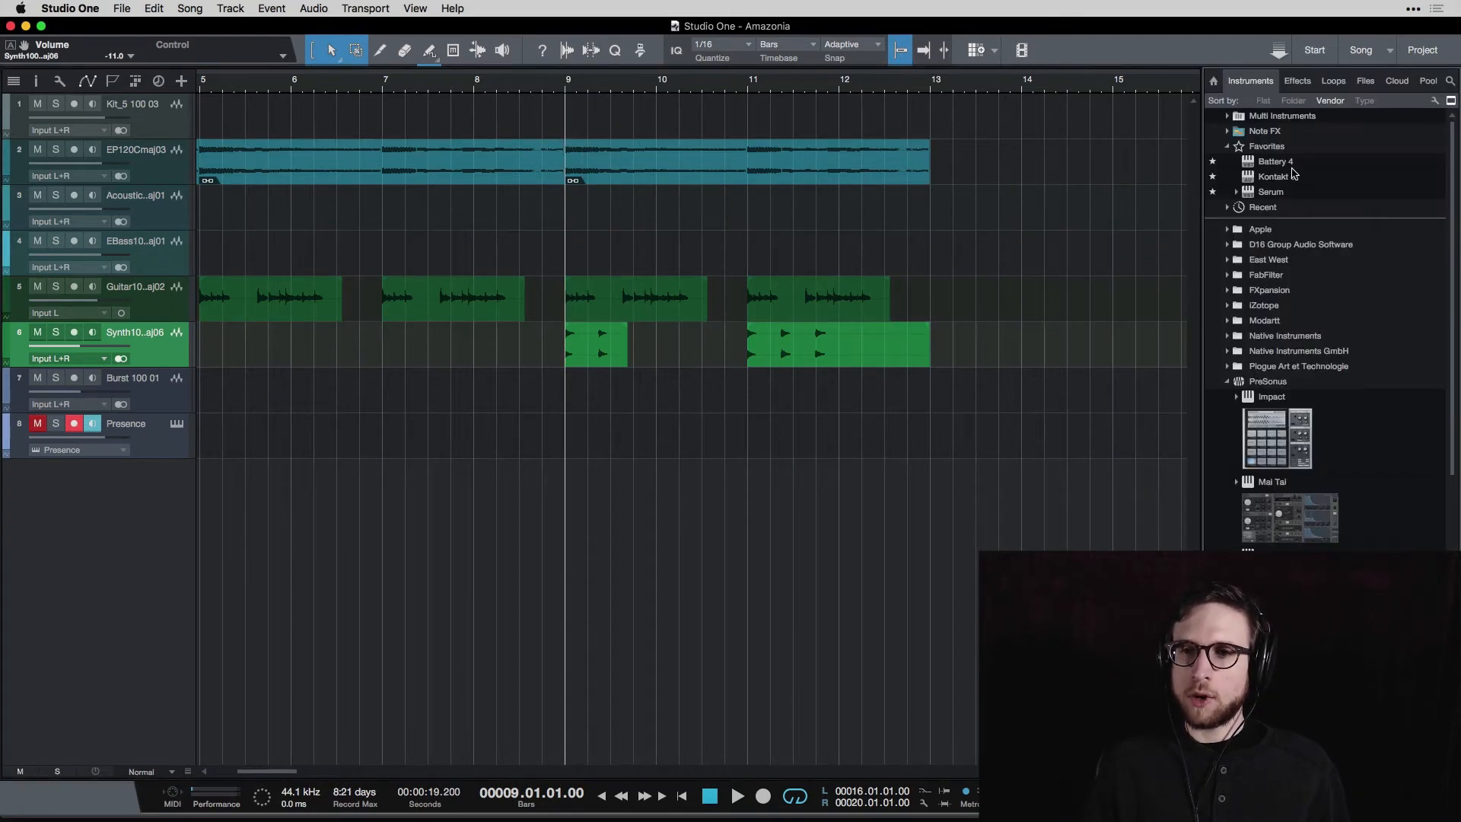
pyautogui.click(1334, 81)
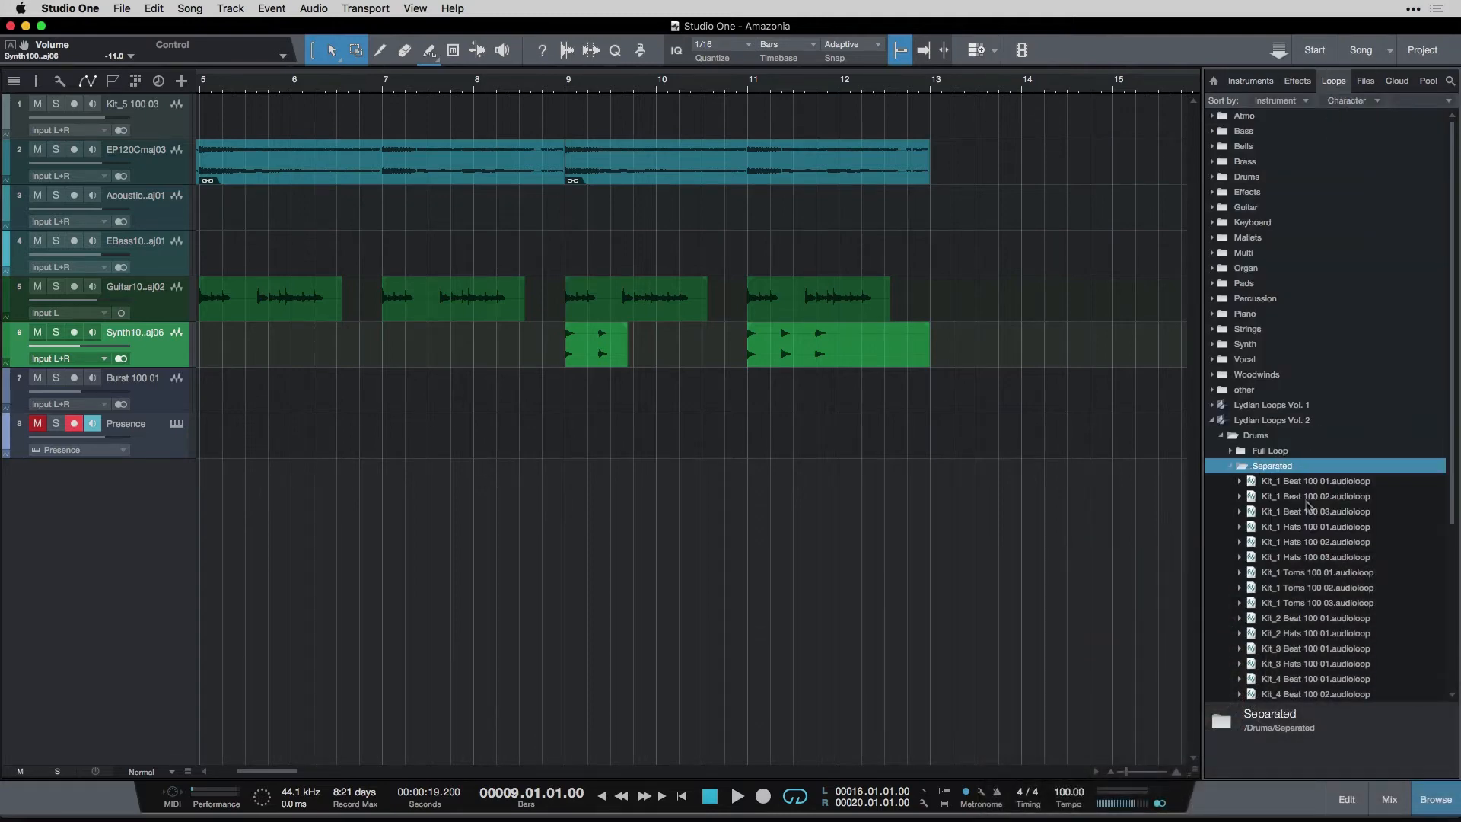
pyautogui.scroll(-2, 1308, 506)
# Solo the Kit_5 100 03 track, play it from bar 16 and turn the solo off again.
pyautogui.hscroll(1, 964, 231)
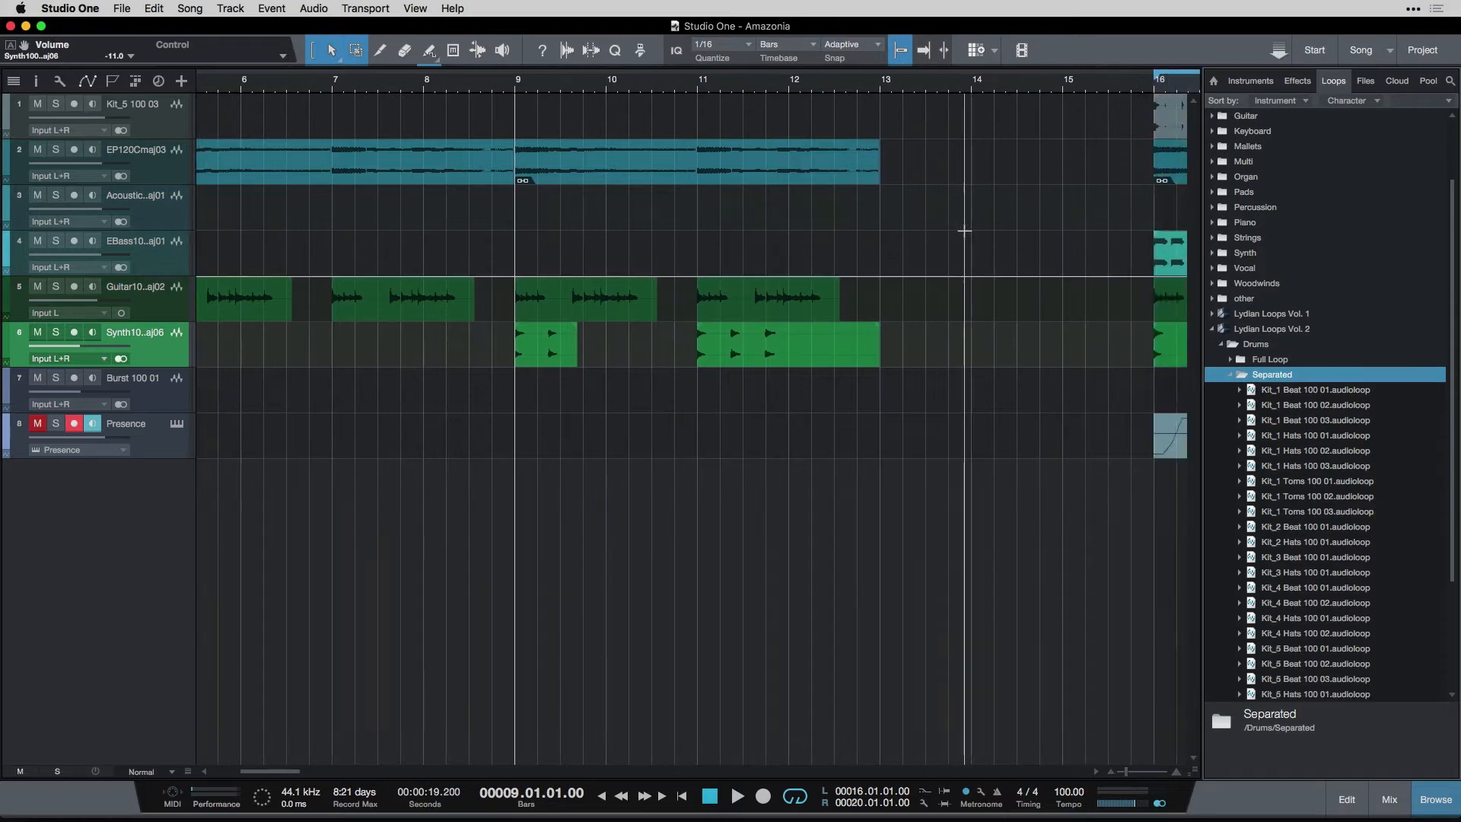
pyautogui.hscroll(5, 964, 230)
pyautogui.click(908, 89)
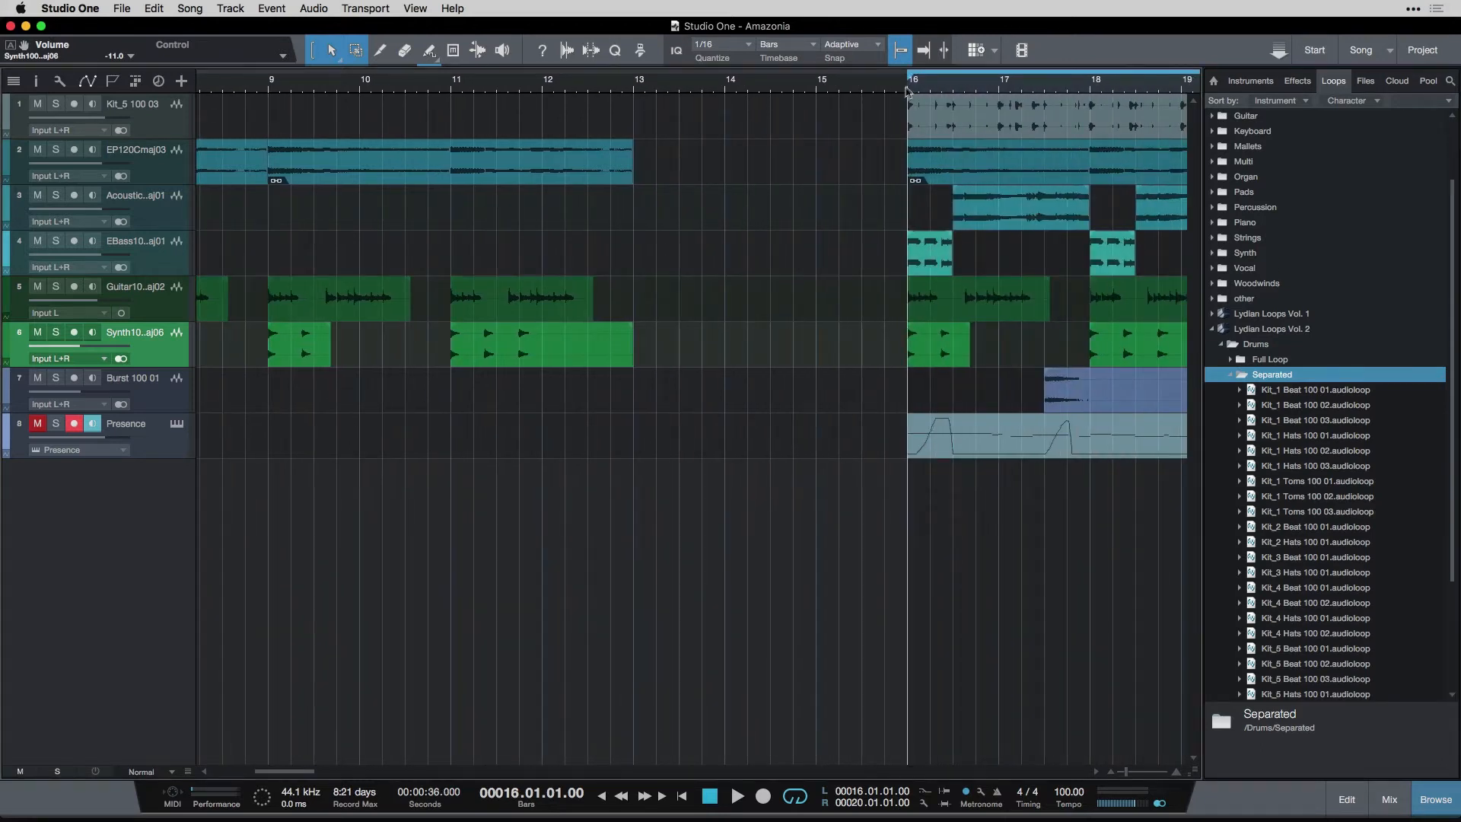
pyautogui.click(56, 104)
pyautogui.press('space')
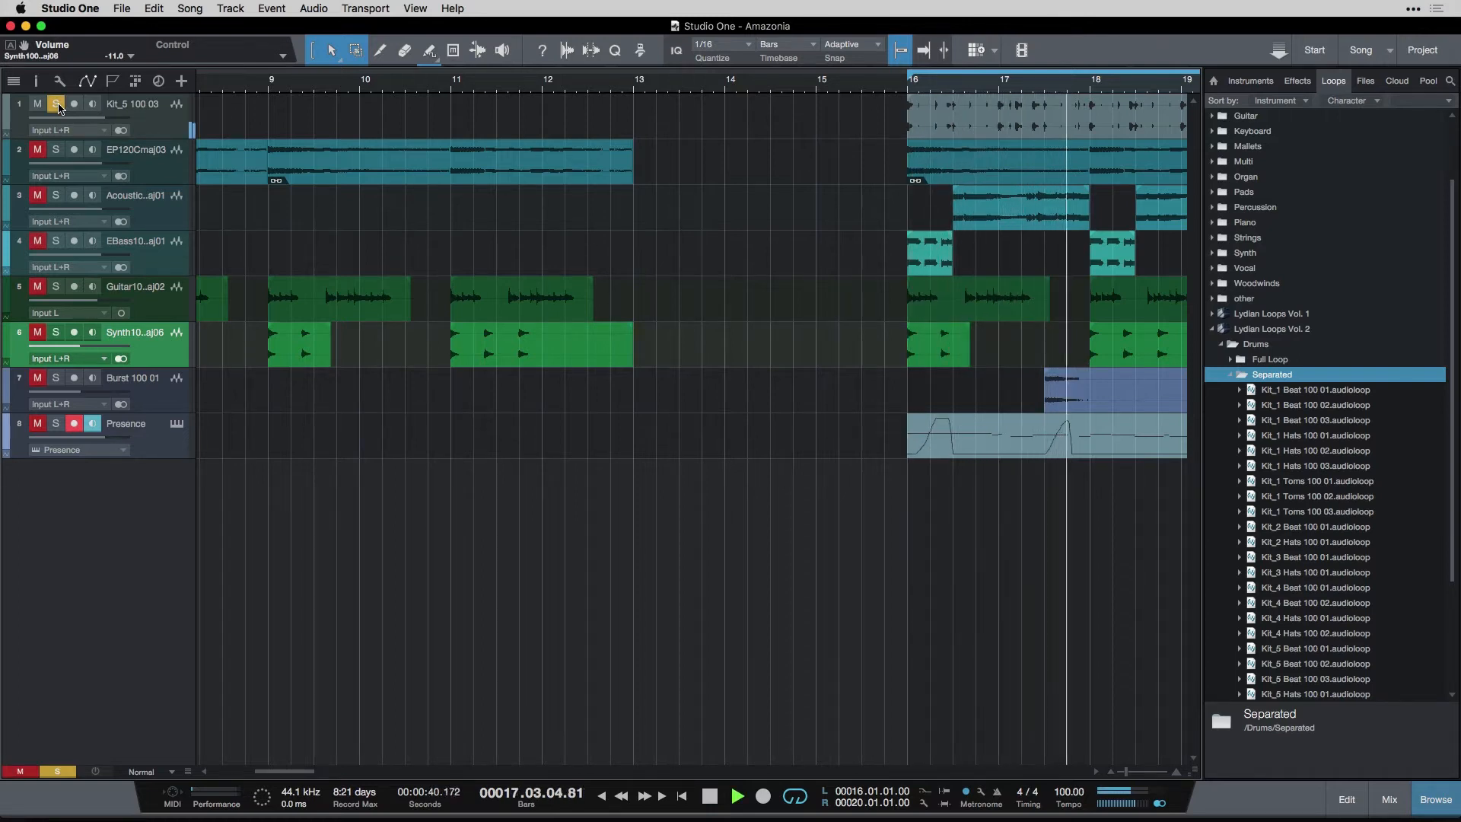
pyautogui.click(56, 104)
pyautogui.press('space')
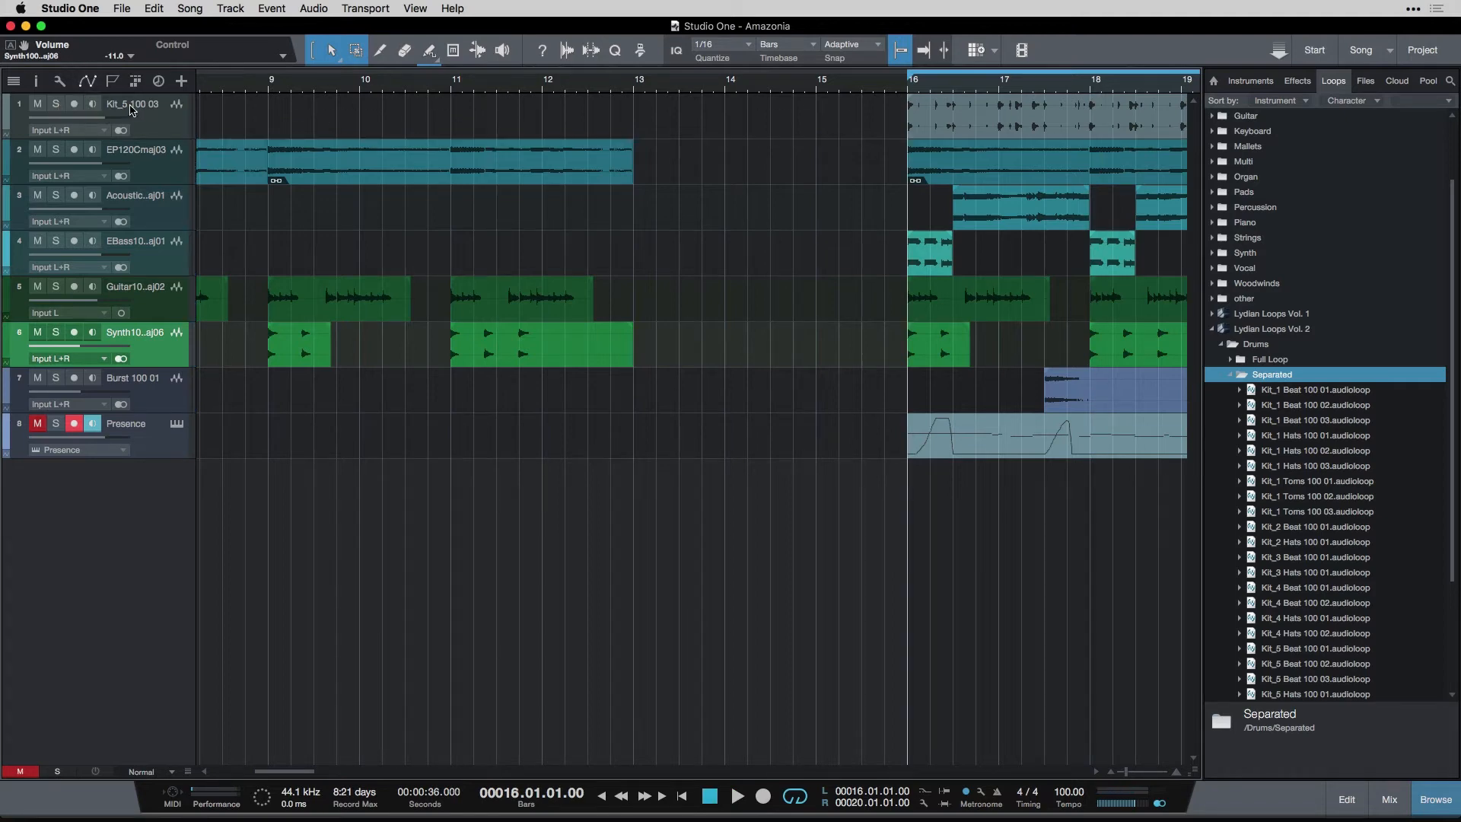
# Add the Kit_5 Hats 100 03 audioloop to the Kit_5 100 03 track at bar 9.
pyautogui.scroll(-3, 1289, 278)
pyautogui.click(1289, 281)
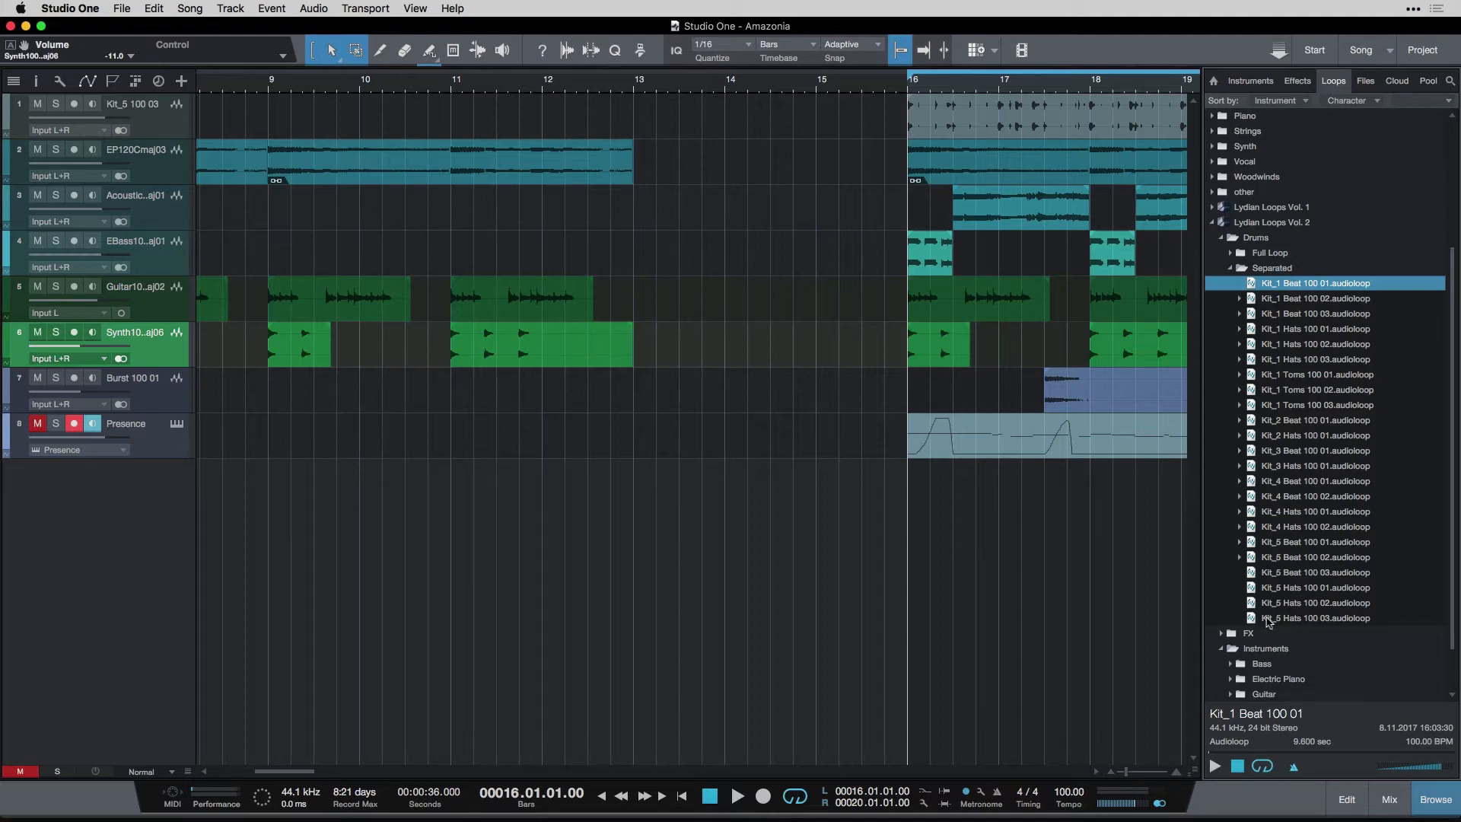
pyautogui.click(1291, 619)
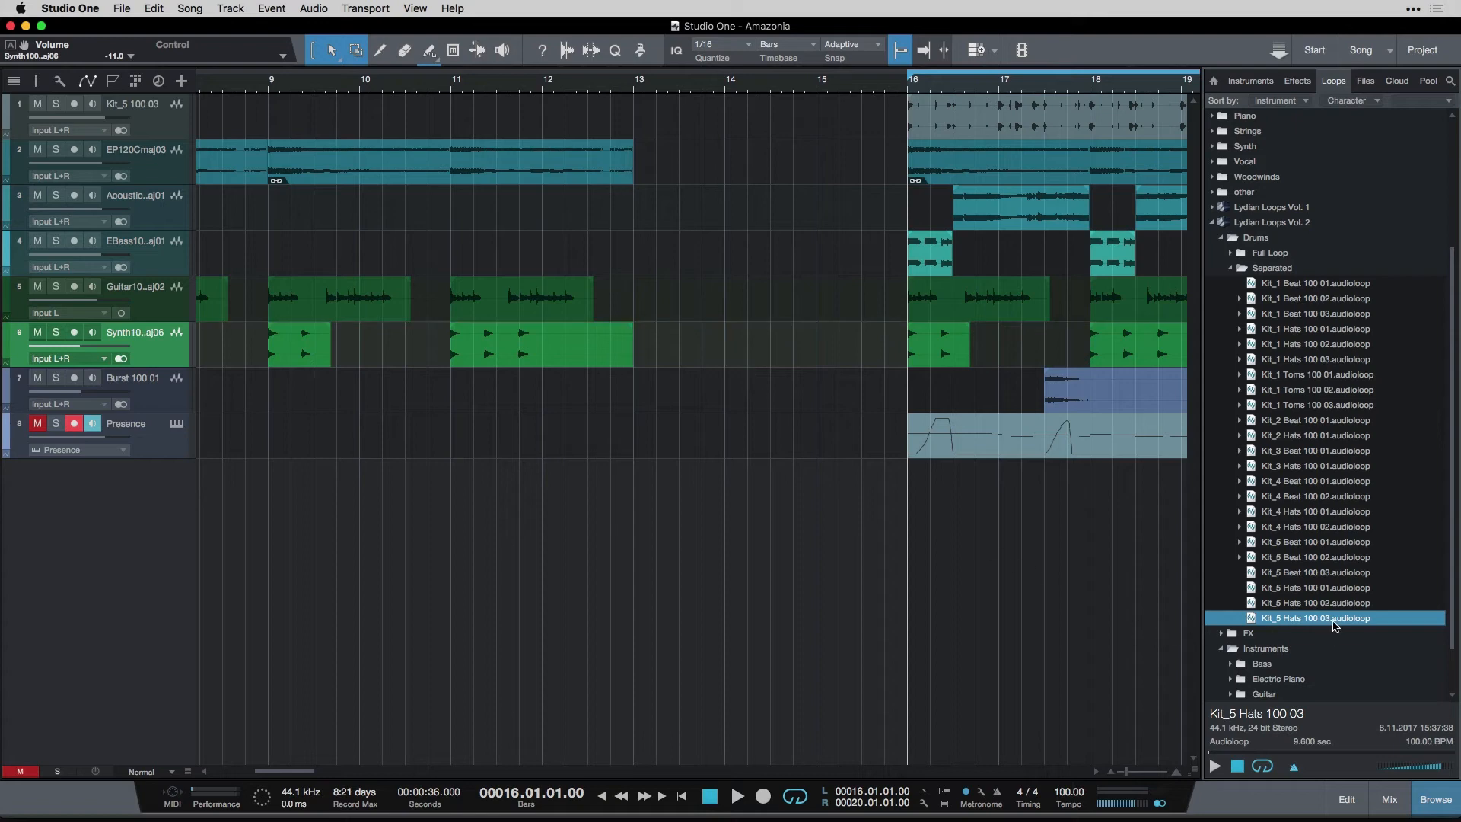
pyautogui.moveTo(1339, 651); pyautogui.dragTo(299, 114)
# Play from bar 9 to audition the hats loop with the other instruments.
pyautogui.hscroll(-2, 457, 191)
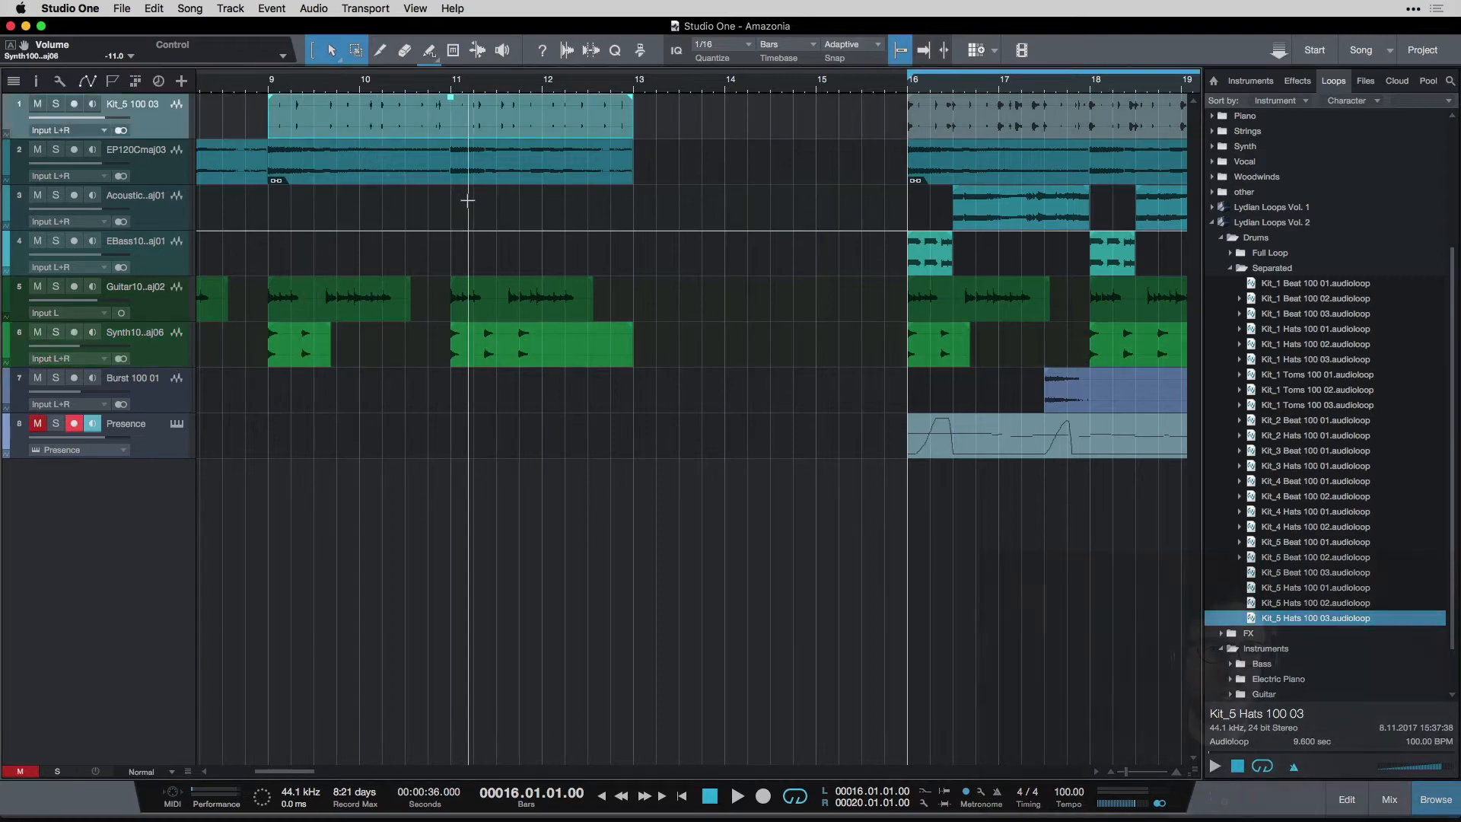
pyautogui.hscroll(-4, 467, 201)
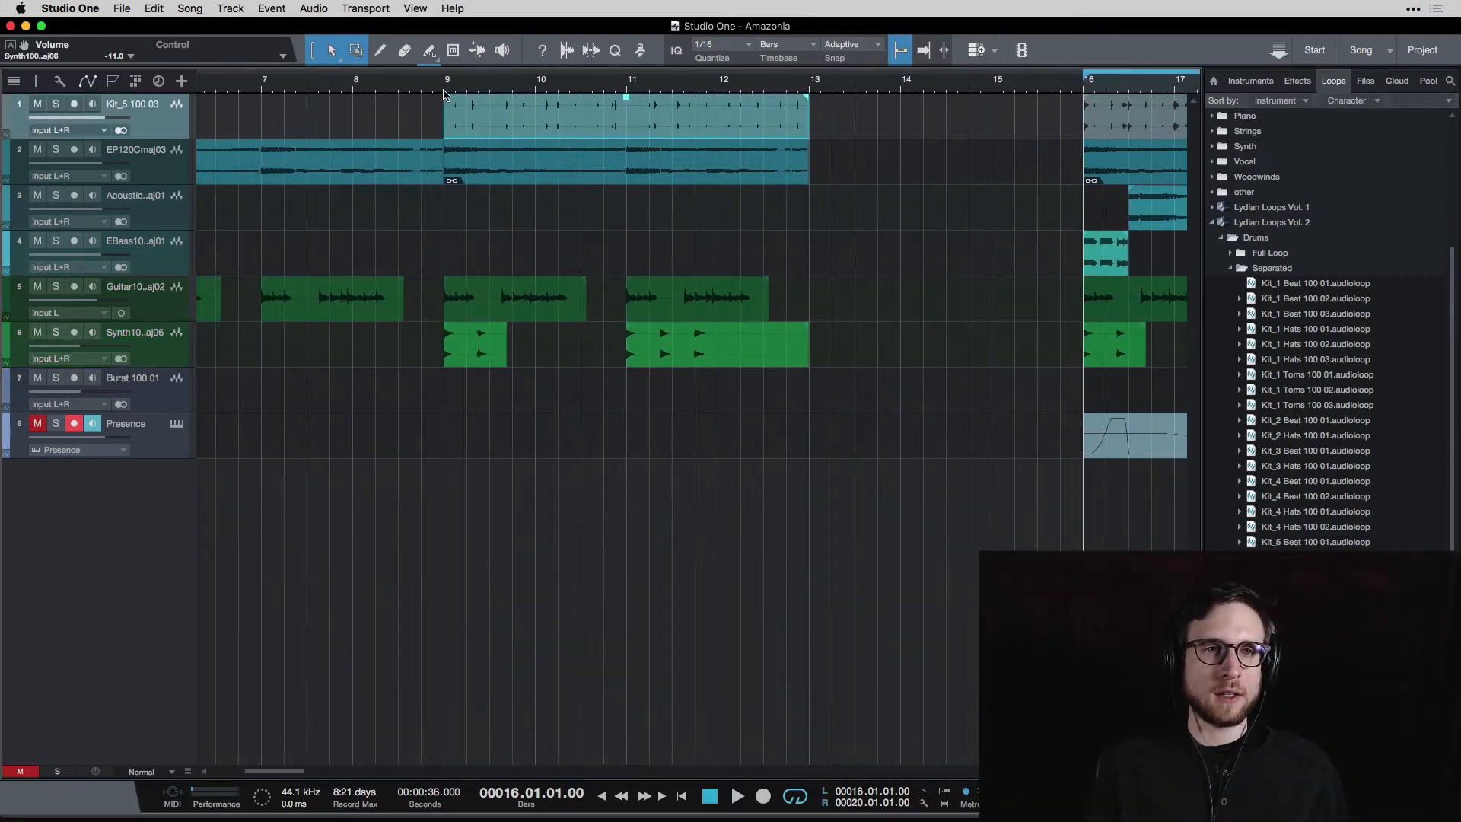
pyautogui.press('space')
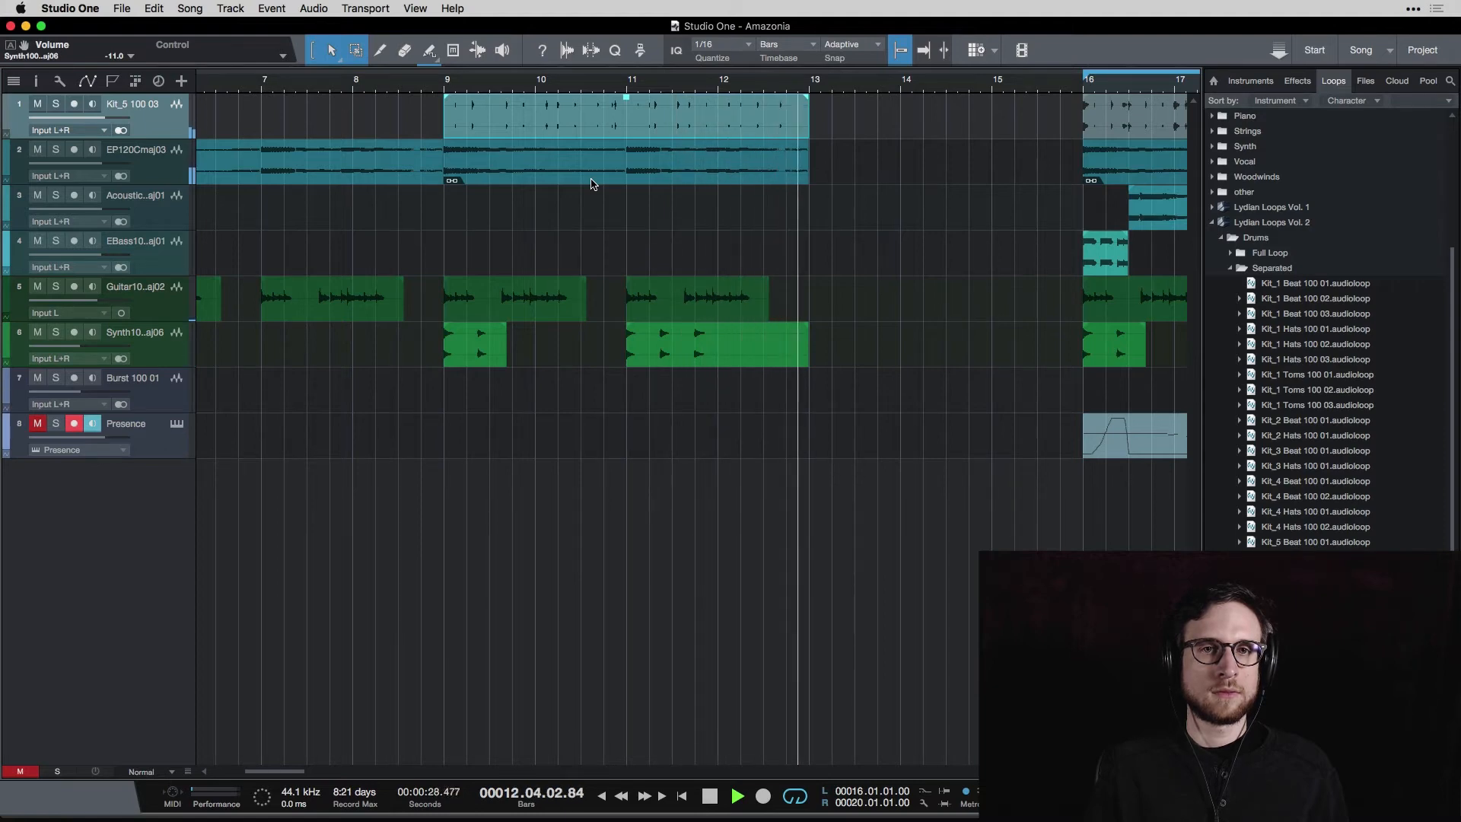
pyautogui.press('space')
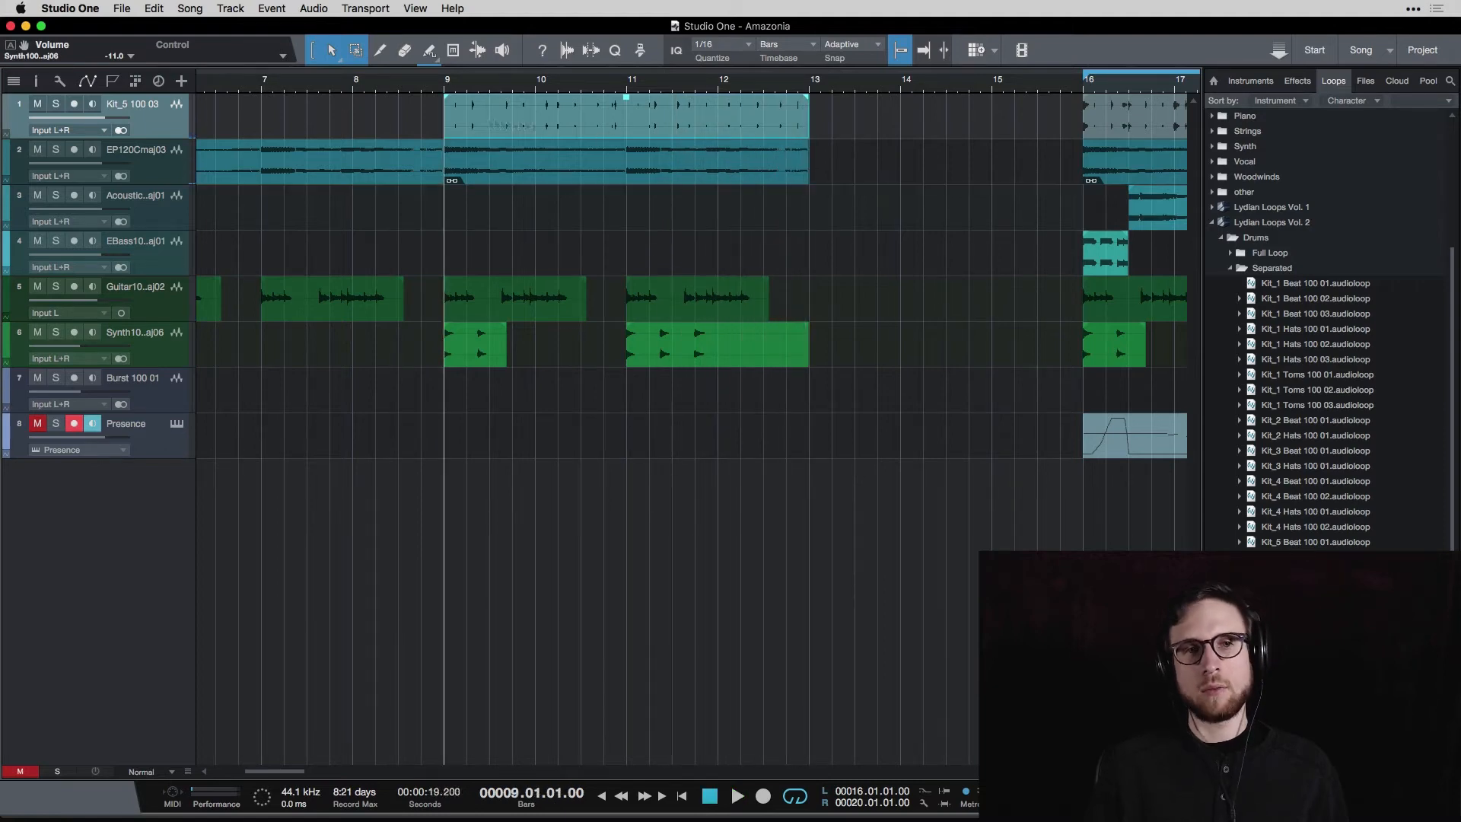
pyautogui.hscroll(2, 763, 331)
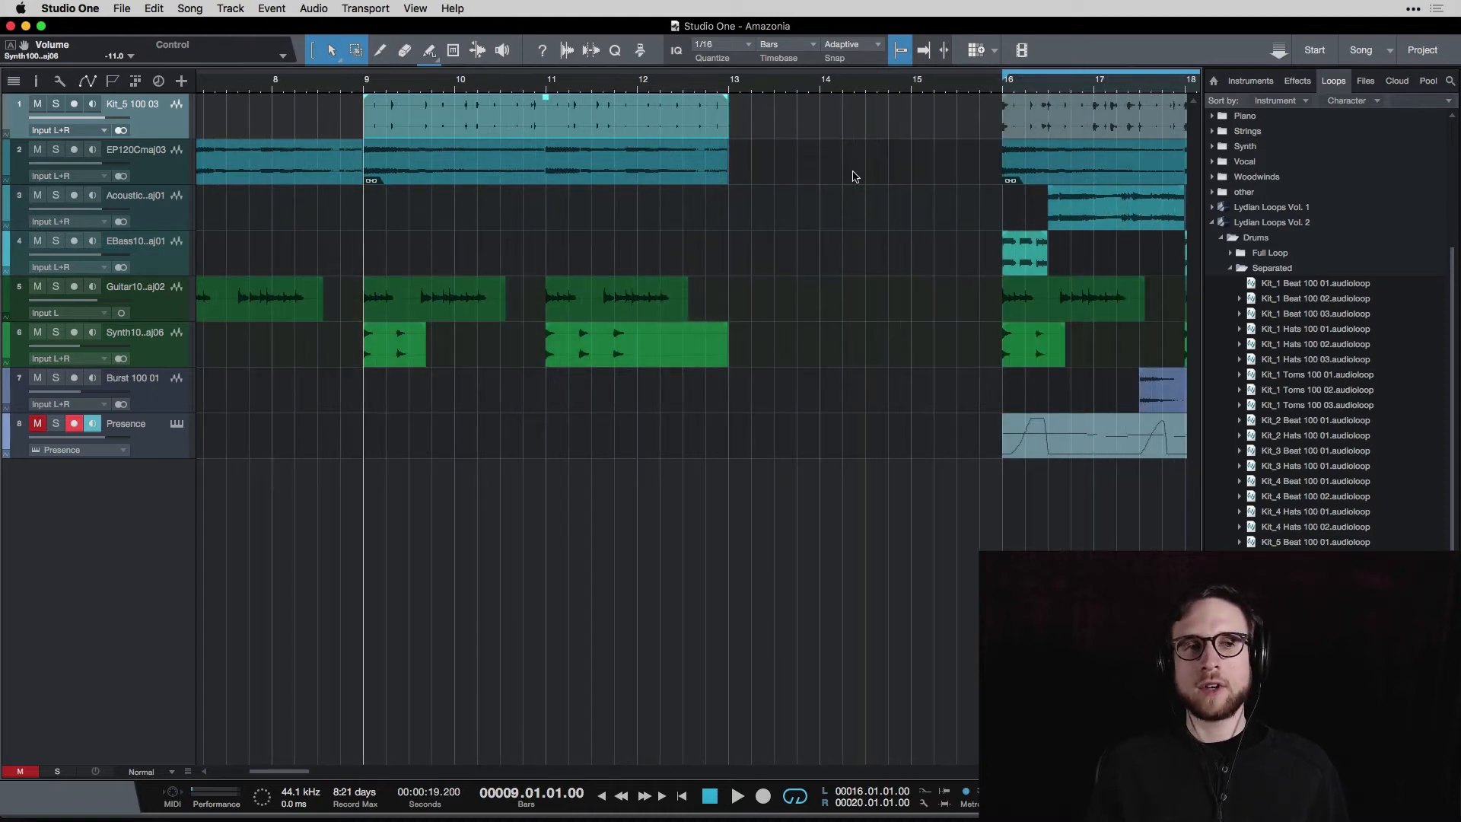
pyautogui.hscroll(-10, 853, 177)
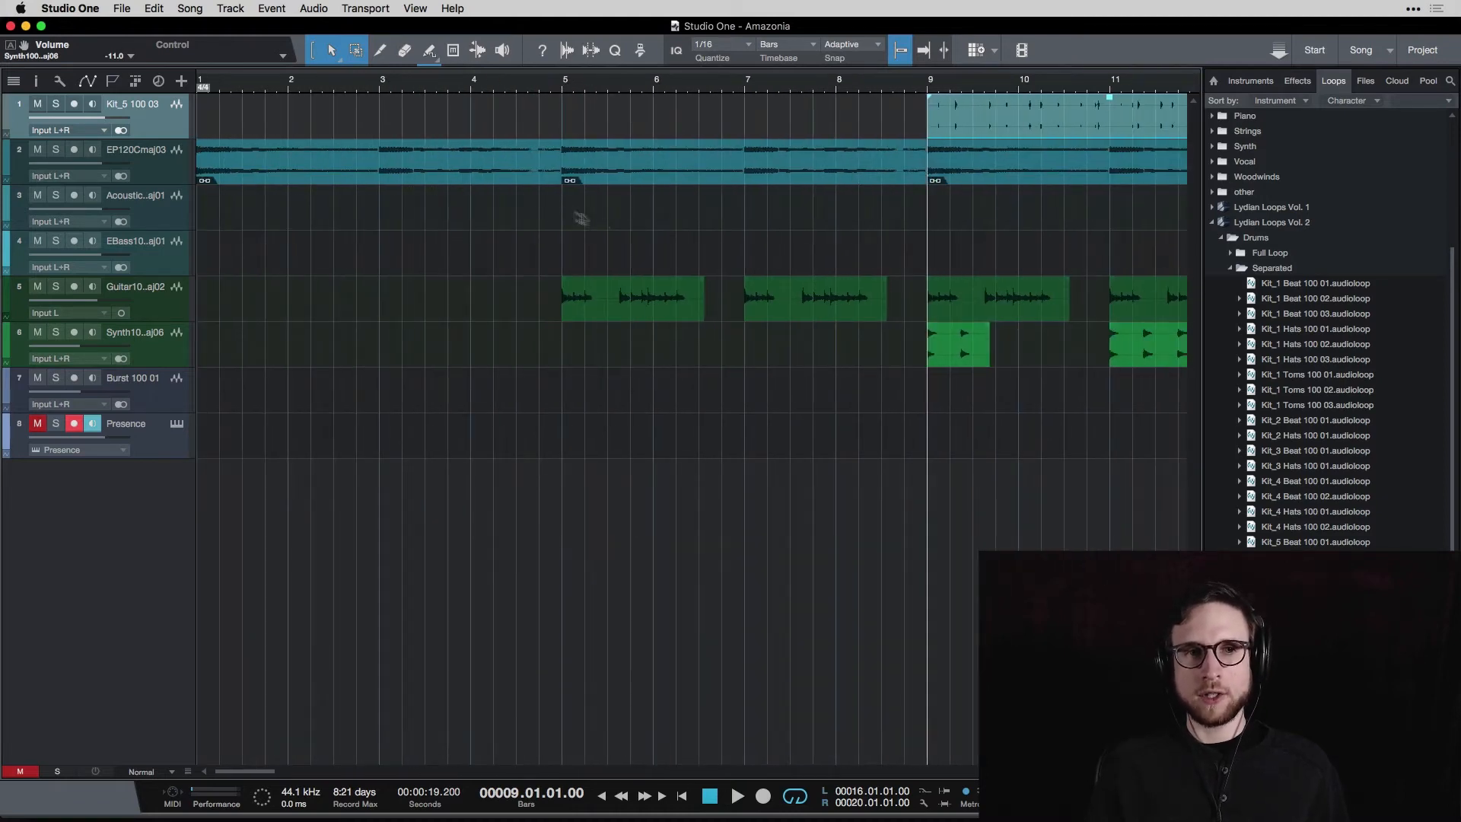
pyautogui.click(407, 177)
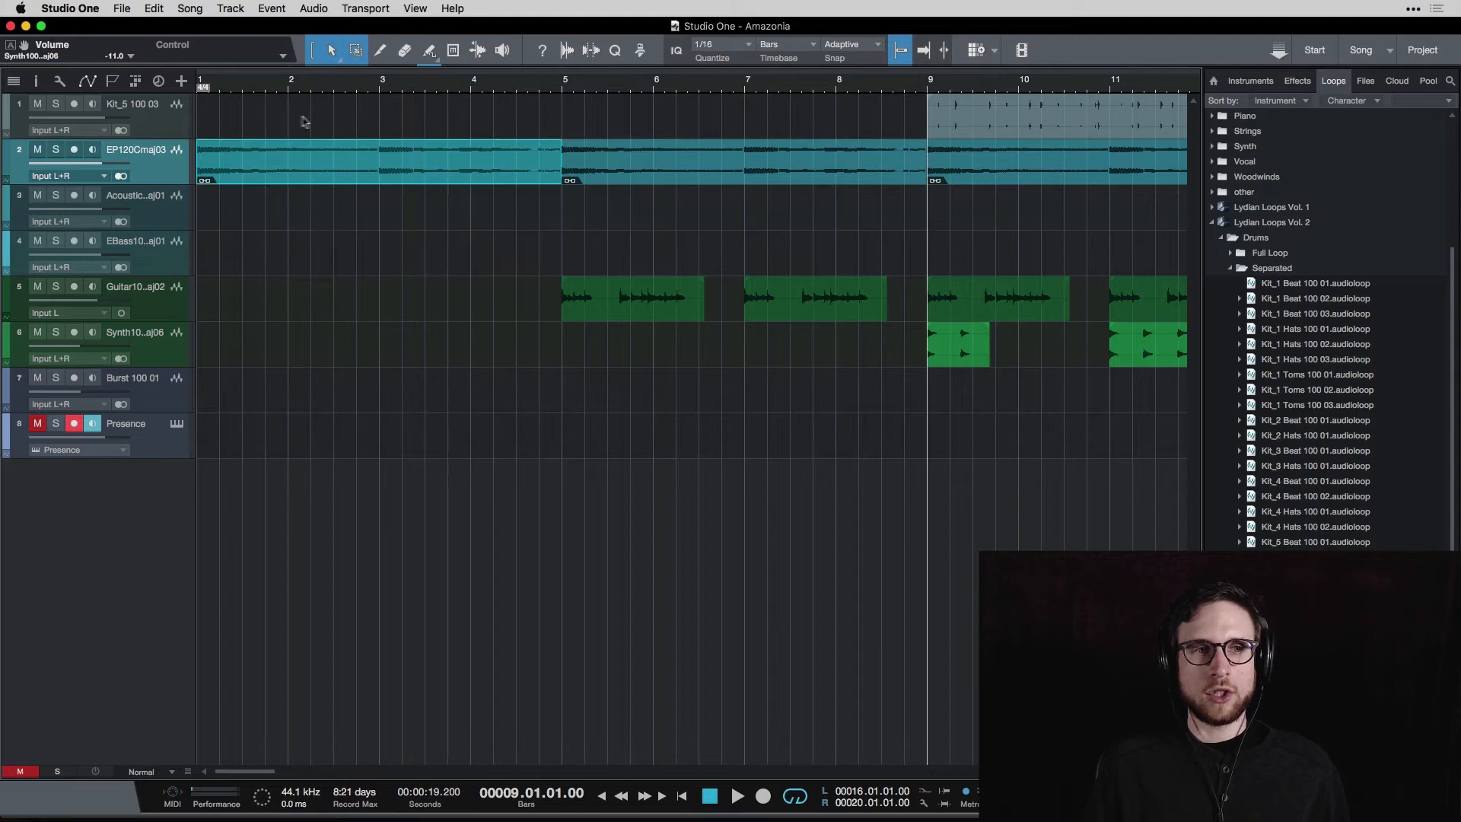
pyautogui.hscroll(3, 601, 206)
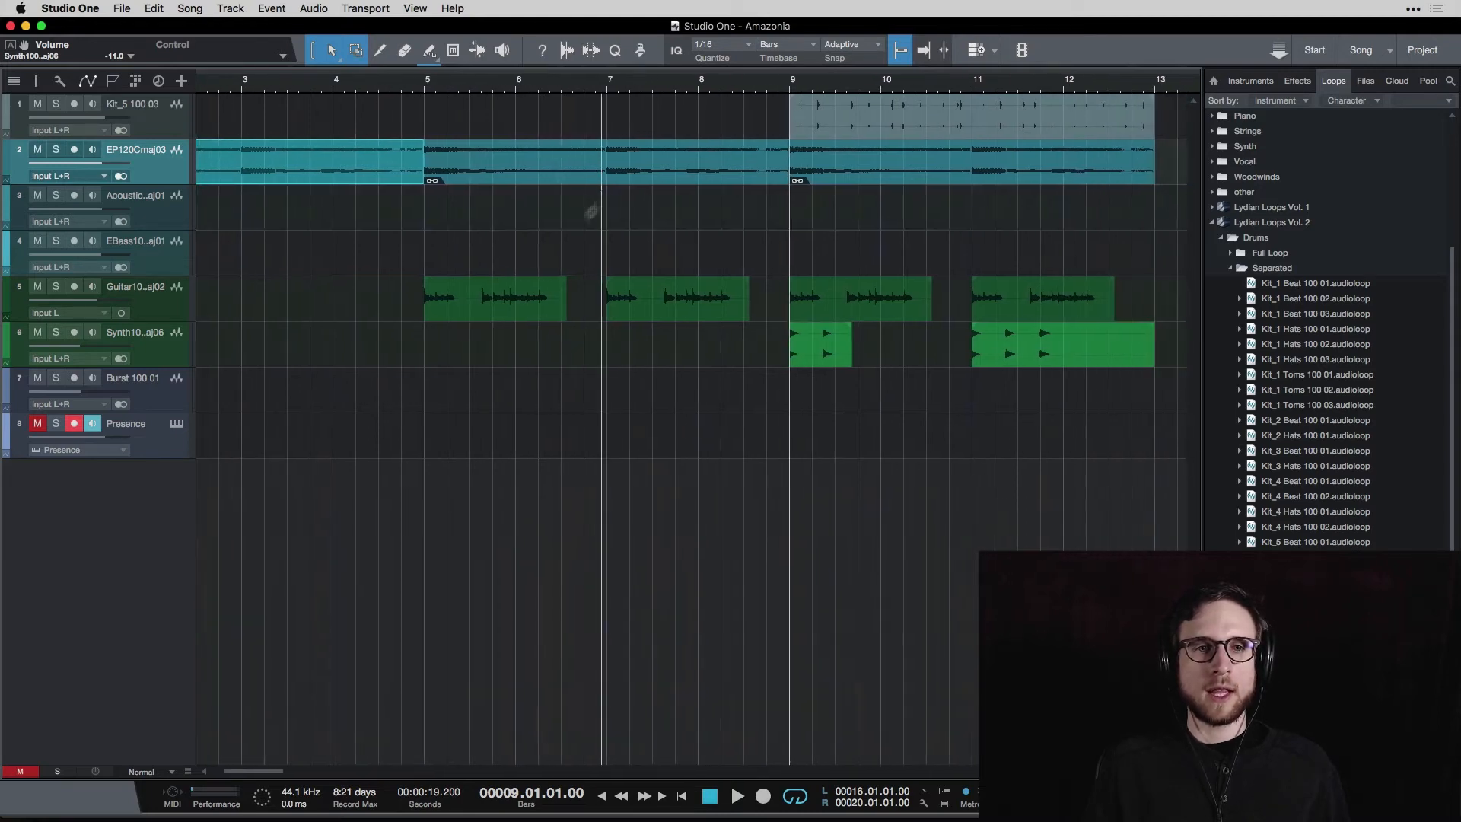
# Move all events of the full loop at bar 16 one bar later so they start at bar 17.
pyautogui.hscroll(4, 632, 171)
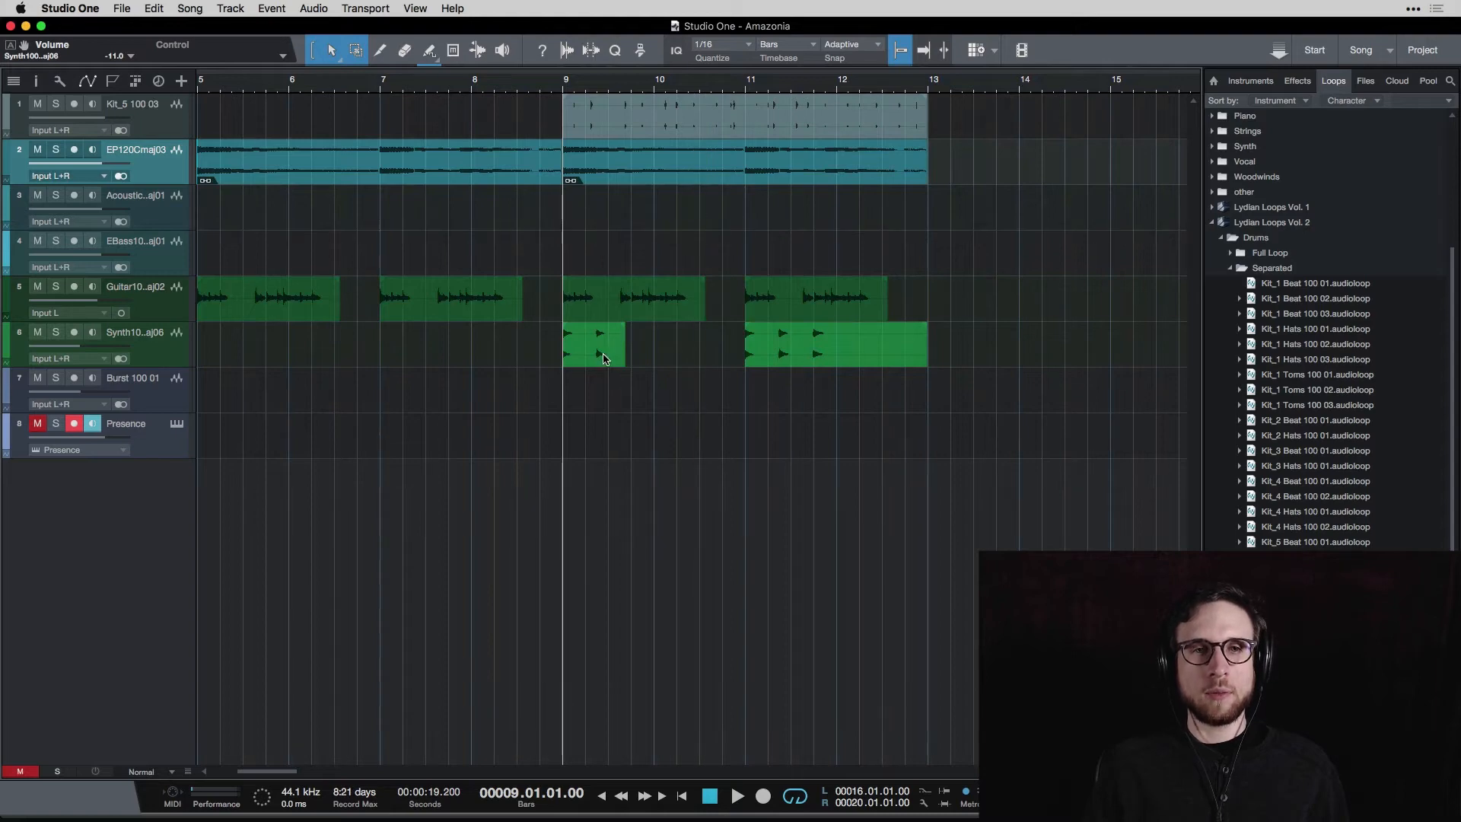
pyautogui.hscroll(3, 709, 161)
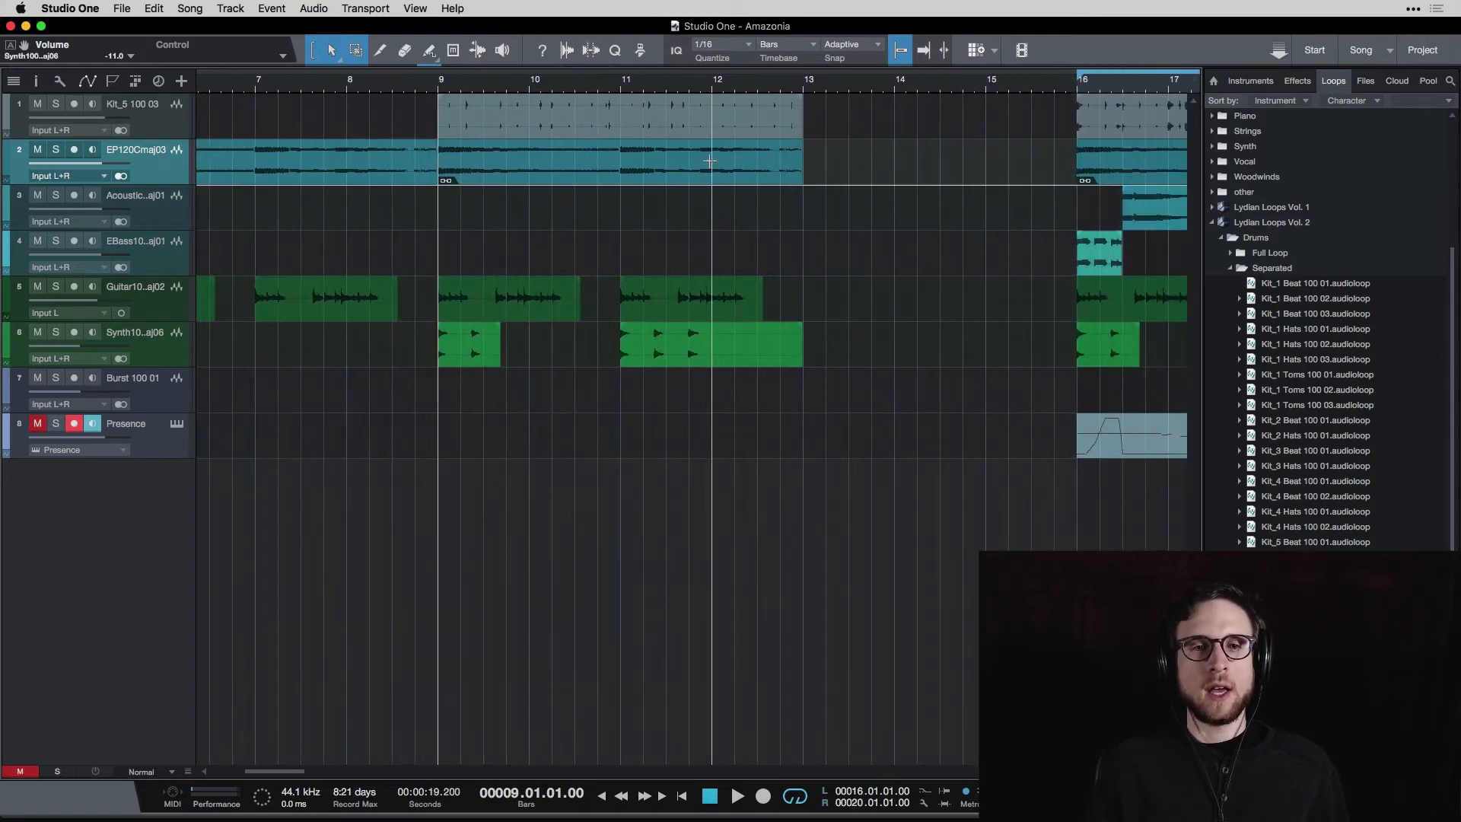
pyautogui.hscroll(10, 773, 154)
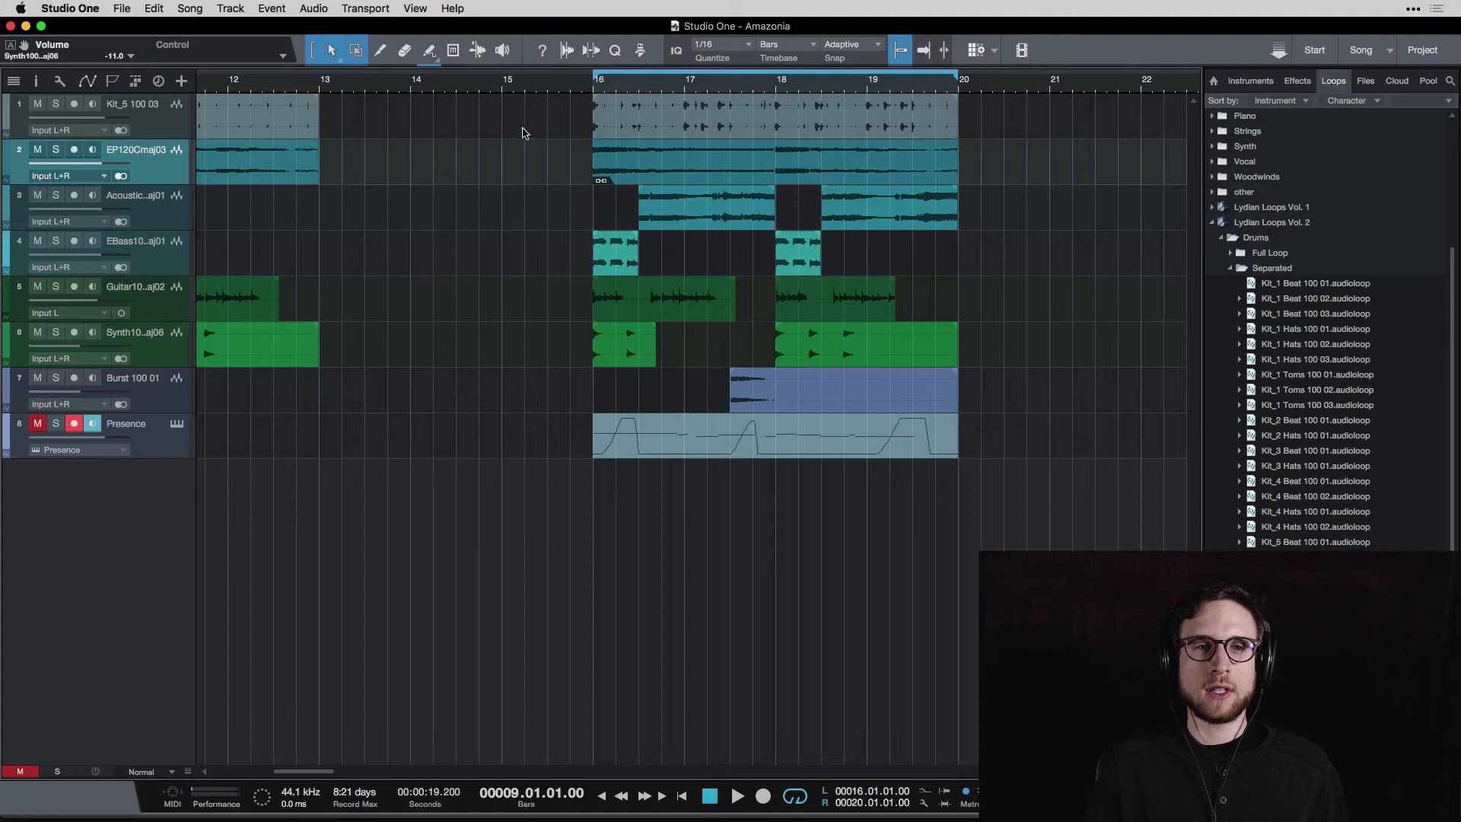
pyautogui.moveTo(597, 166); pyautogui.dragTo(1050, 464)
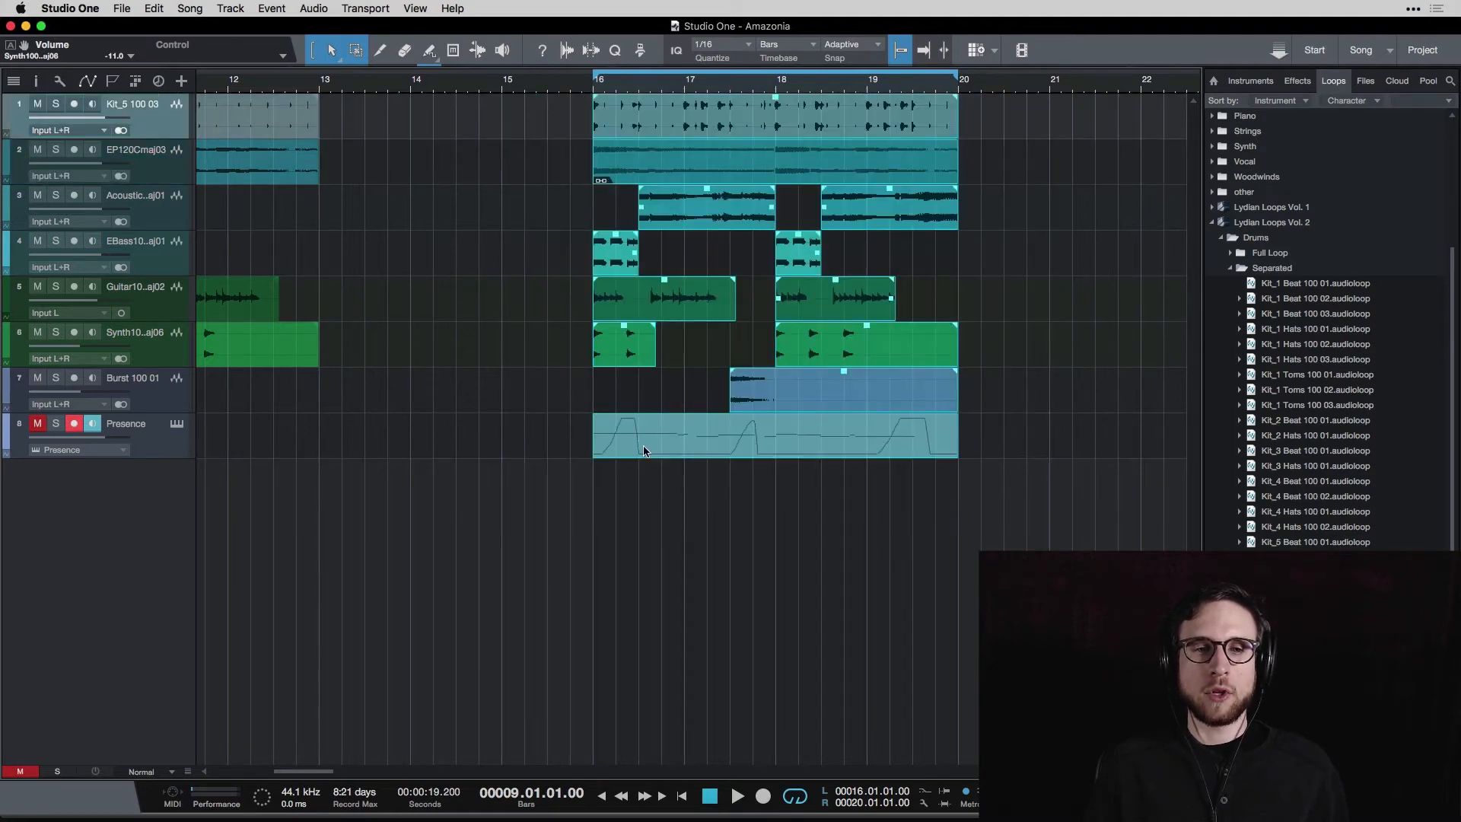
pyautogui.moveTo(644, 449); pyautogui.dragTo(736, 449)
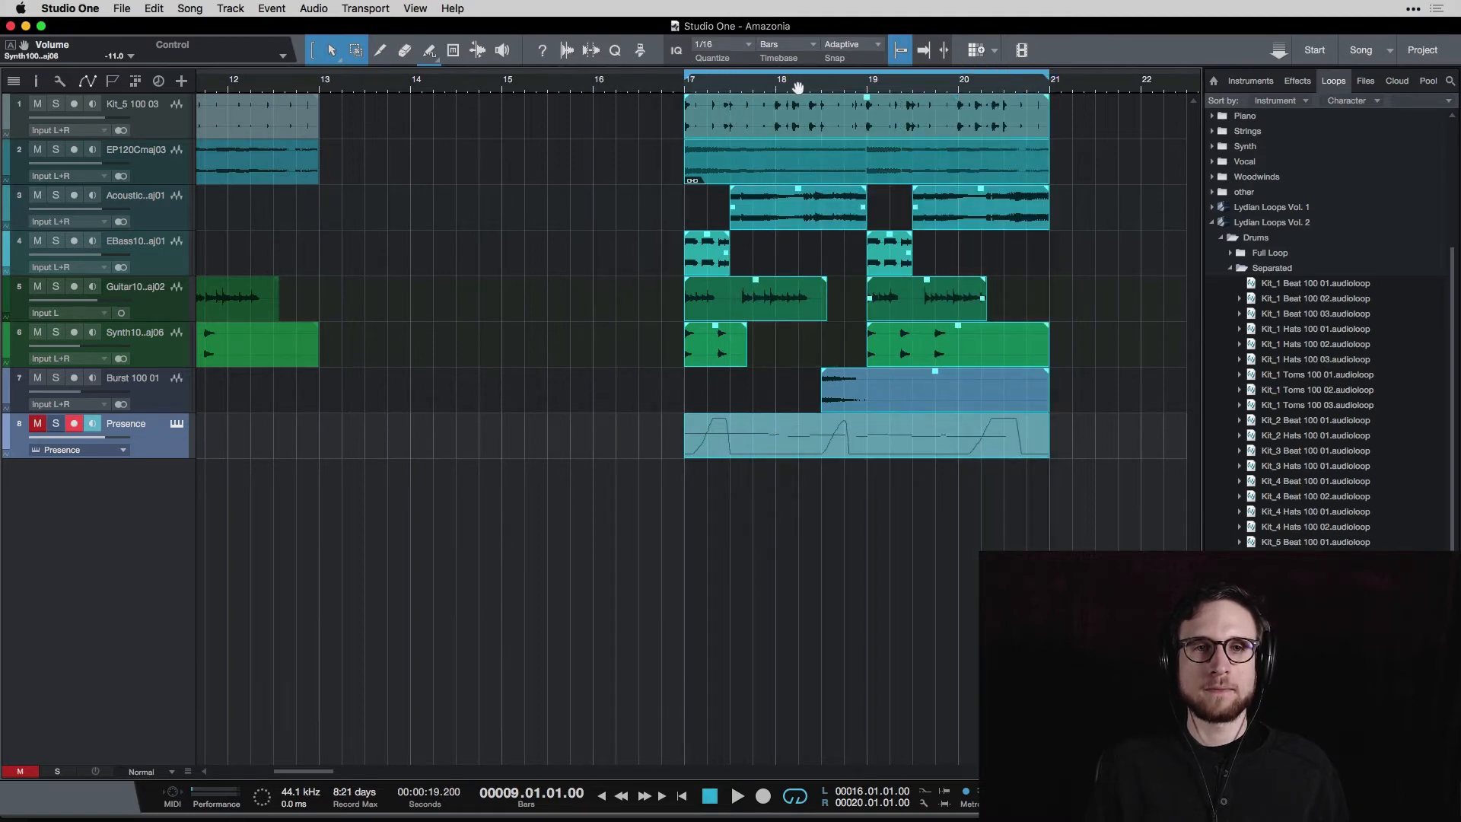
# Duplicate the drum, electric piano, guitar and synth events from bars 9 to 13 so the copies start at bar 13.
pyautogui.hscroll(-5, 525, 169)
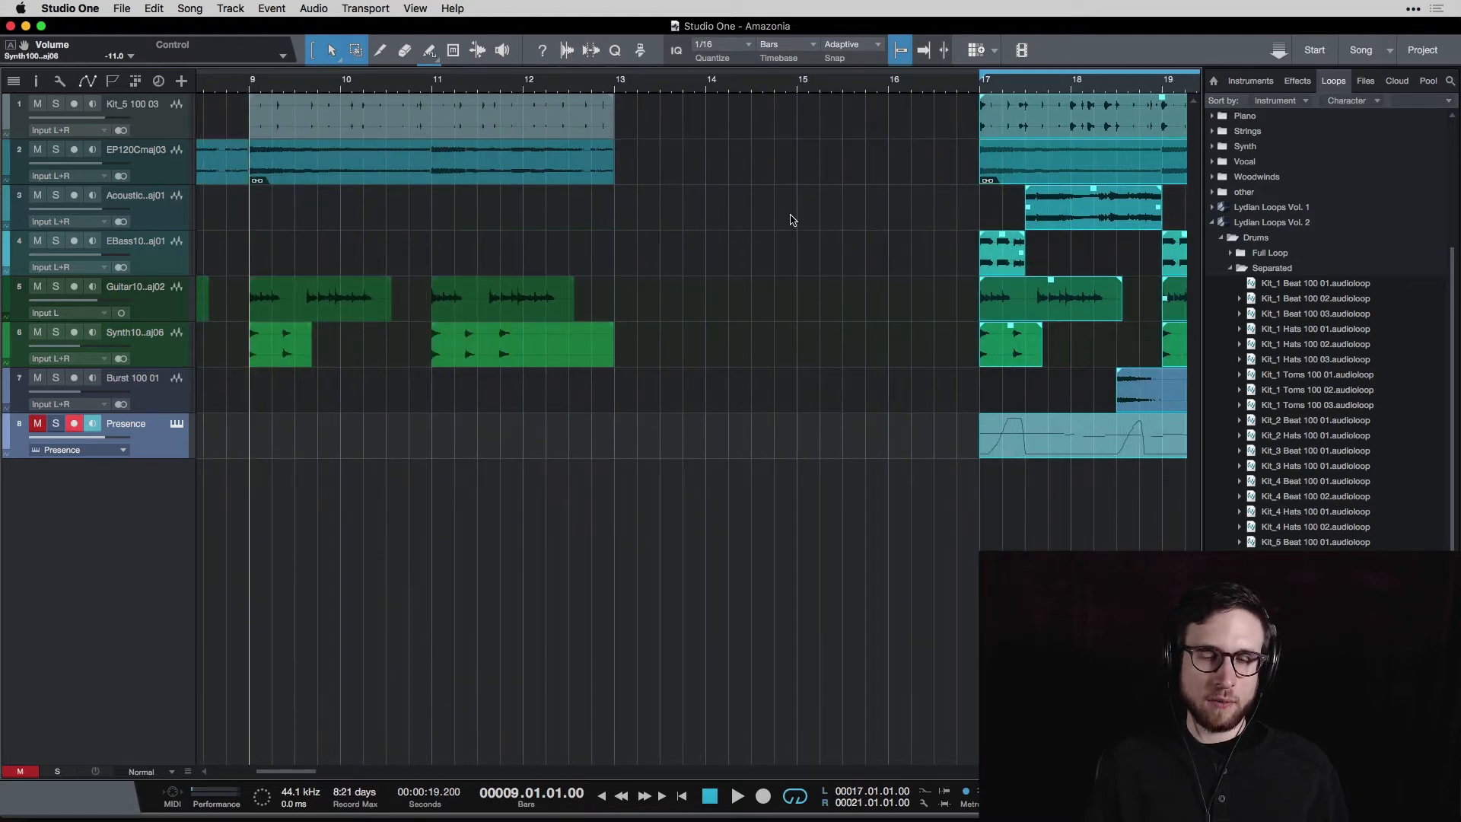
pyautogui.moveTo(652, 359); pyautogui.dragTo(259, 122)
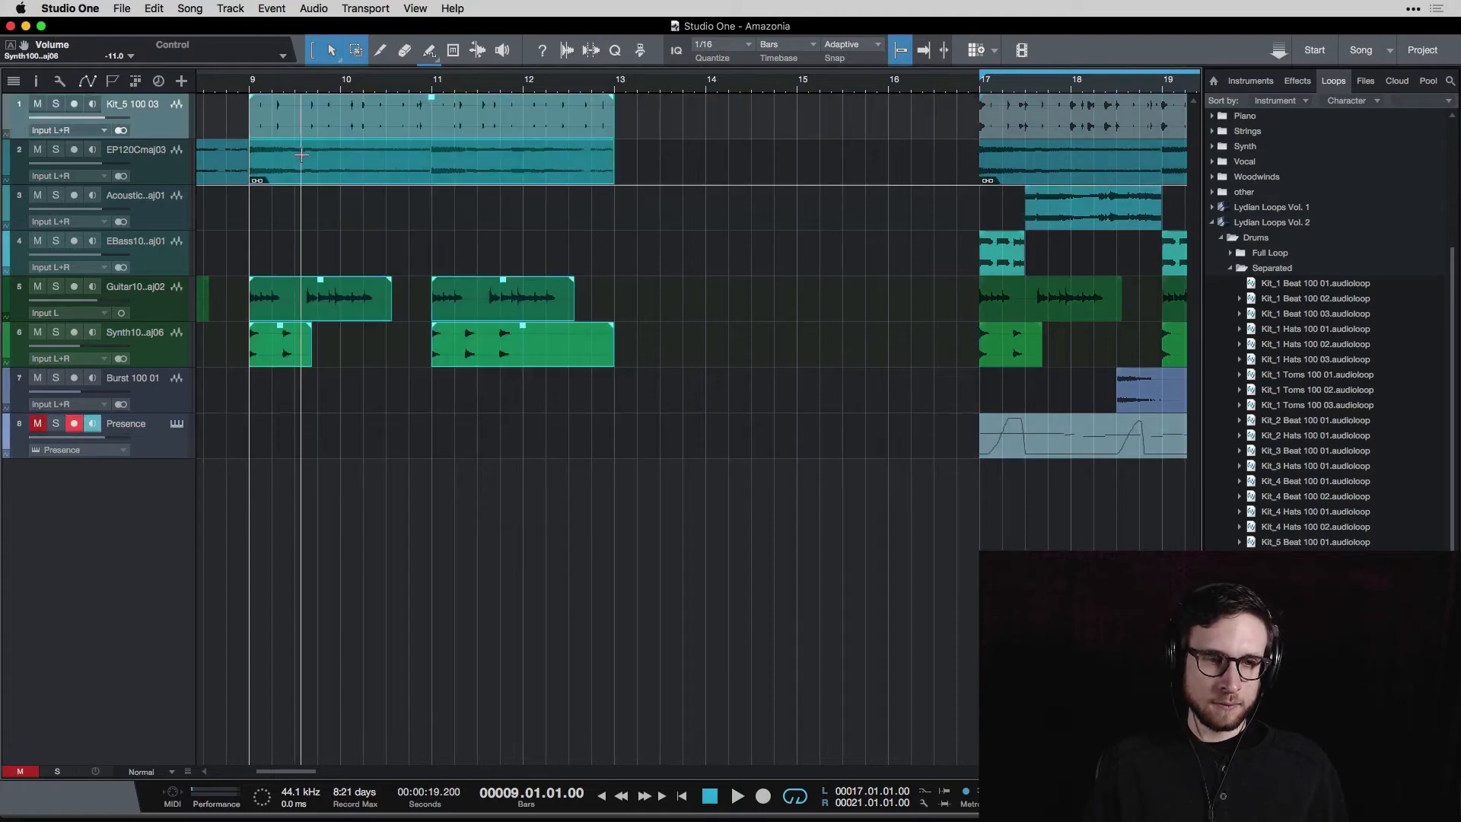
pyautogui.press('d')
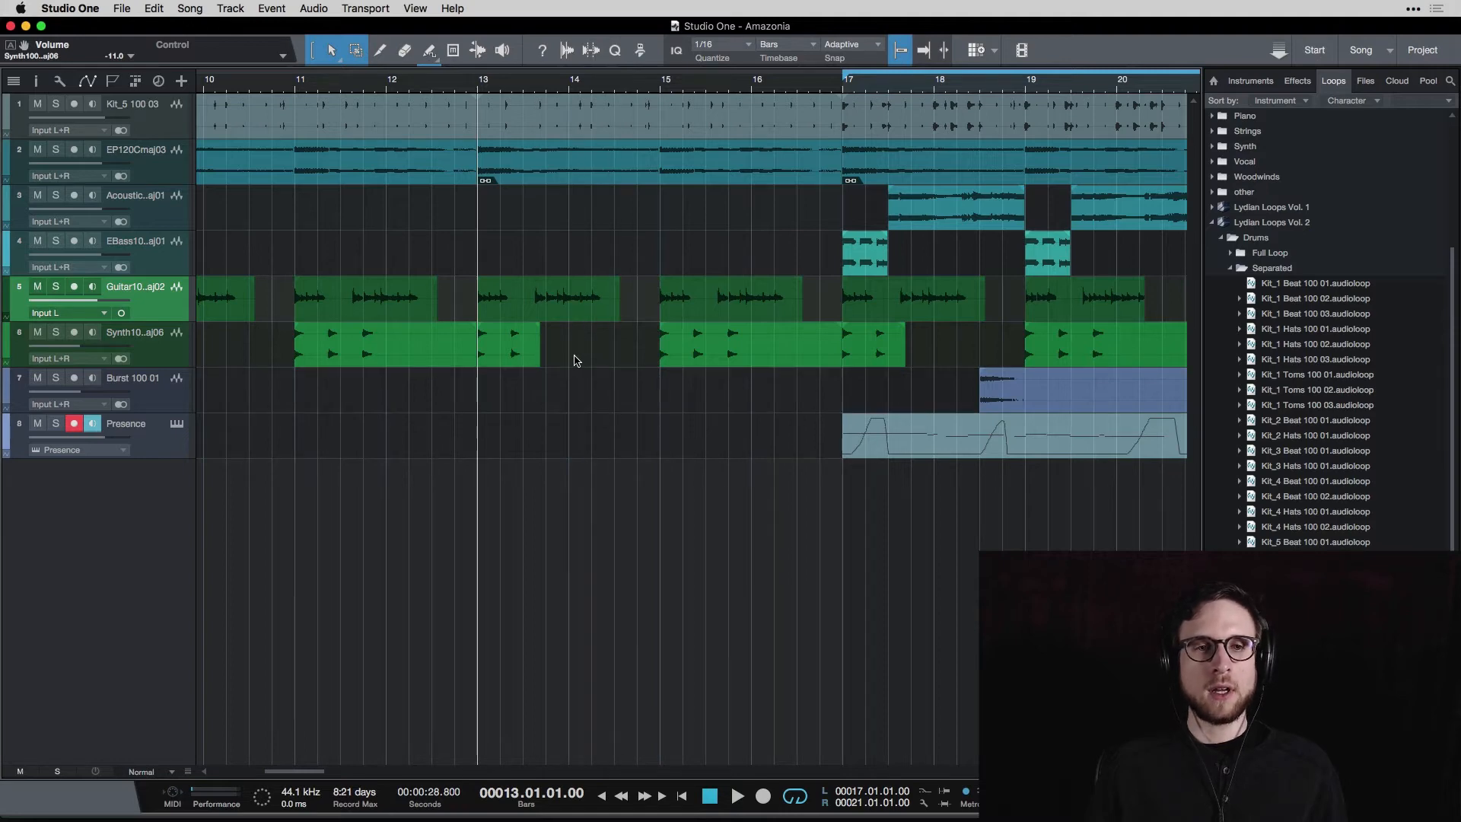
# Shorten the Kit_5 100 03 event at bar 13 to end at bar 15 and delete the guitar and synth events at bar 15.
pyautogui.click(686, 131)
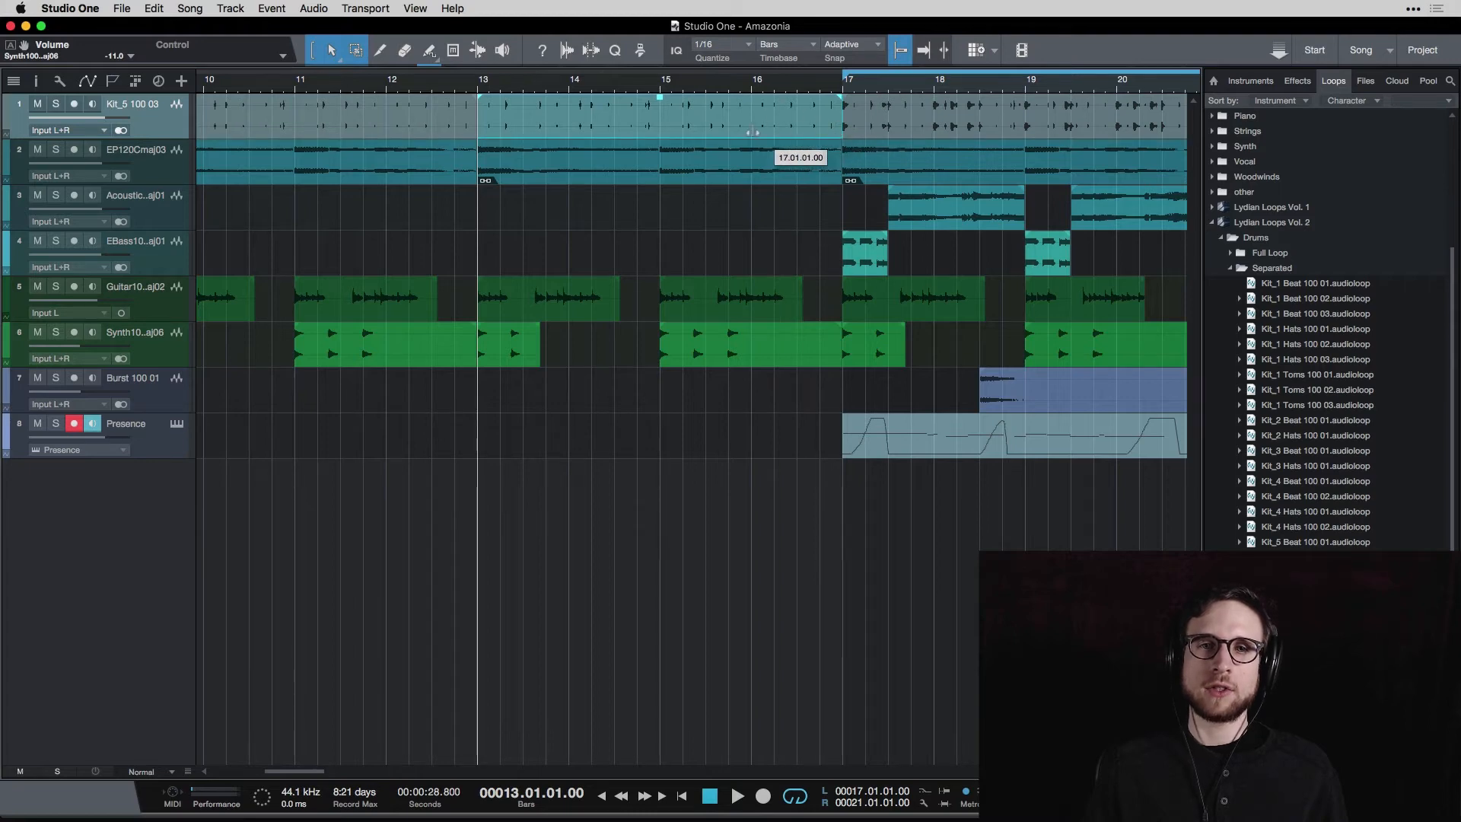
pyautogui.moveTo(840, 114); pyautogui.dragTo(659, 125)
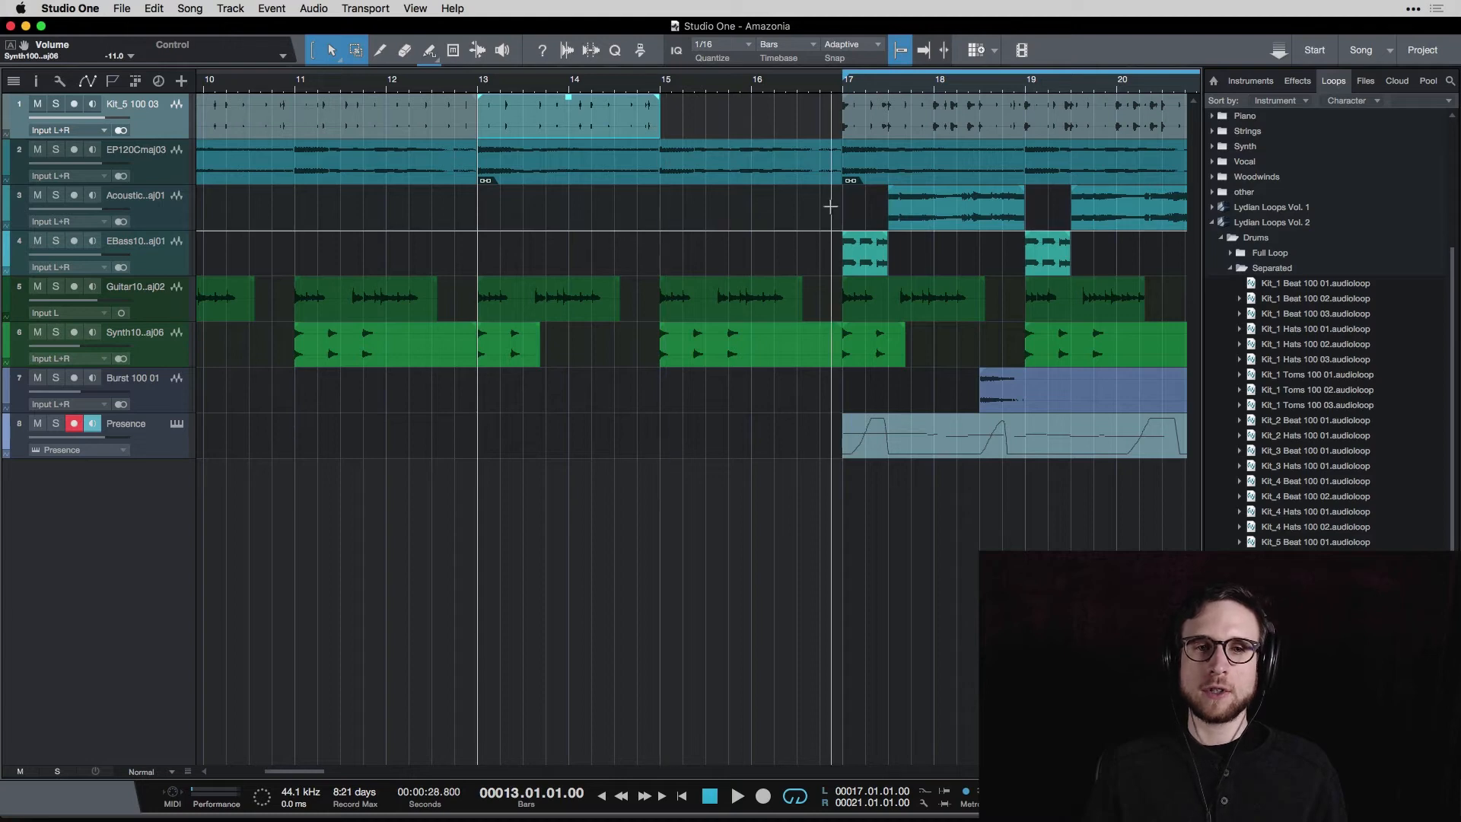
pyautogui.click(751, 305)
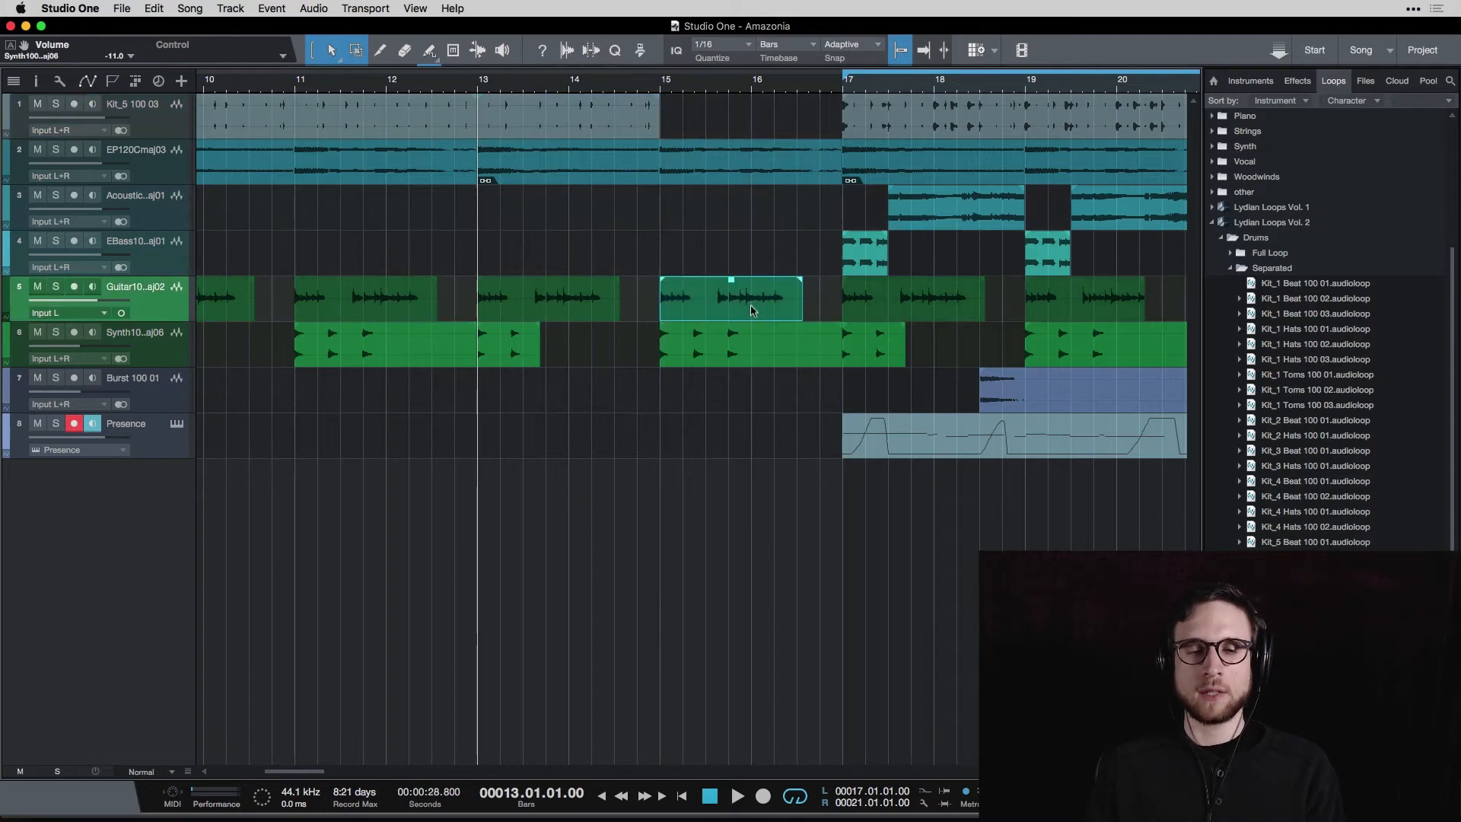
pyautogui.press('Delete')
pyautogui.click(693, 357)
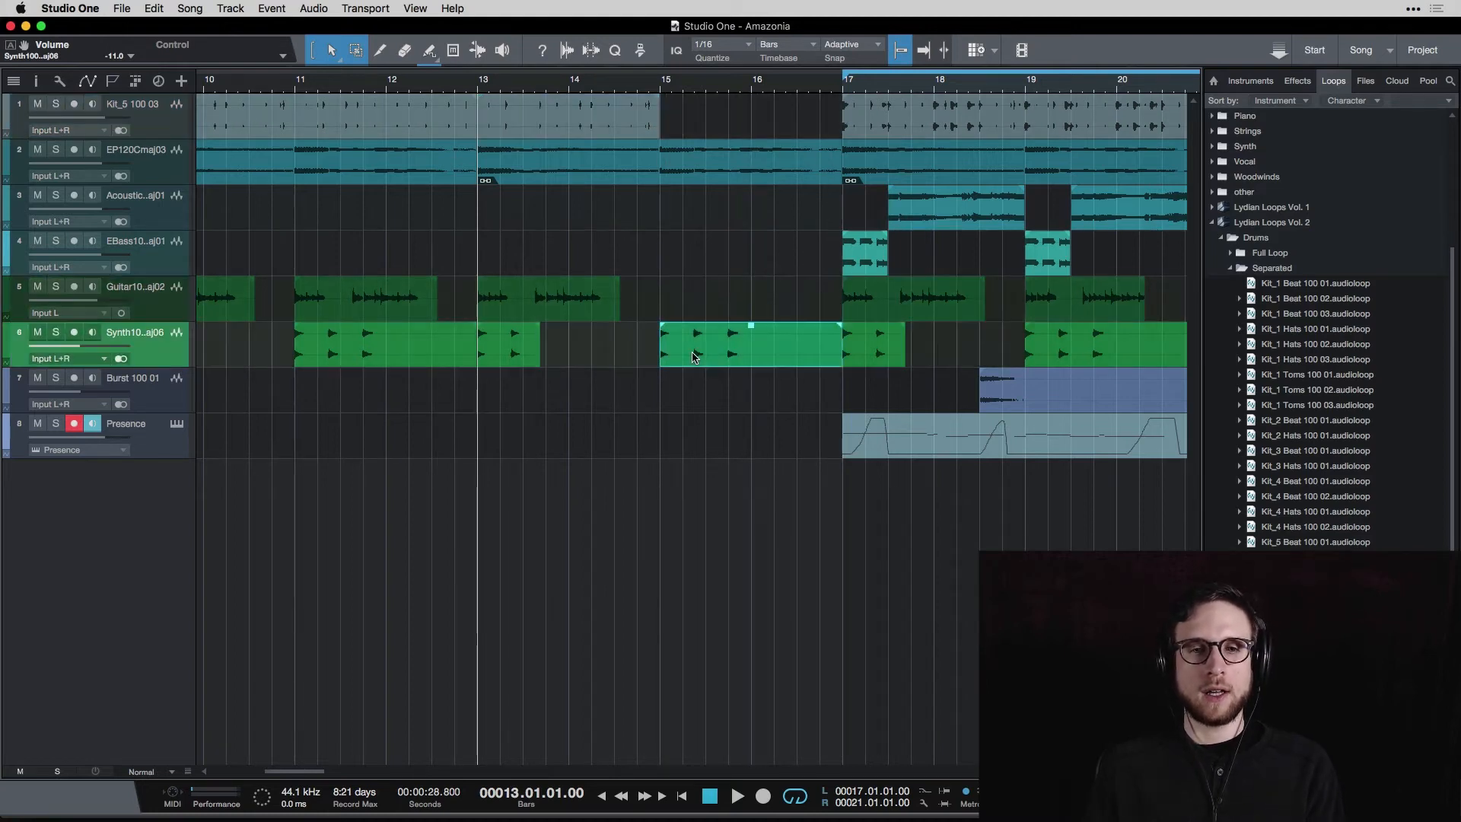
pyautogui.press('Delete')
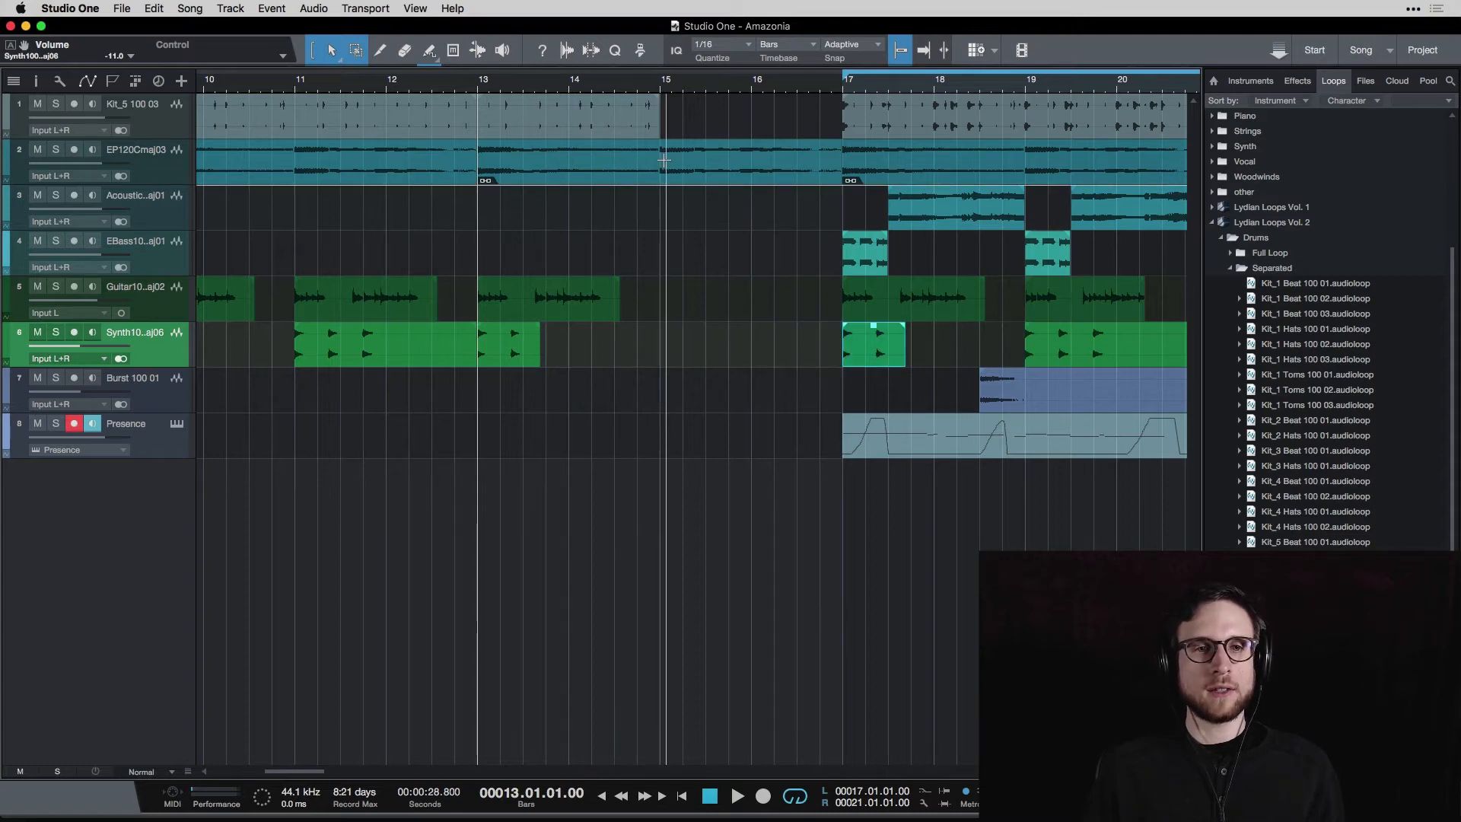
# Play from bar 13 to audition the transition into bar 17 and look over the arrangement from bar 1.
pyautogui.press('space')
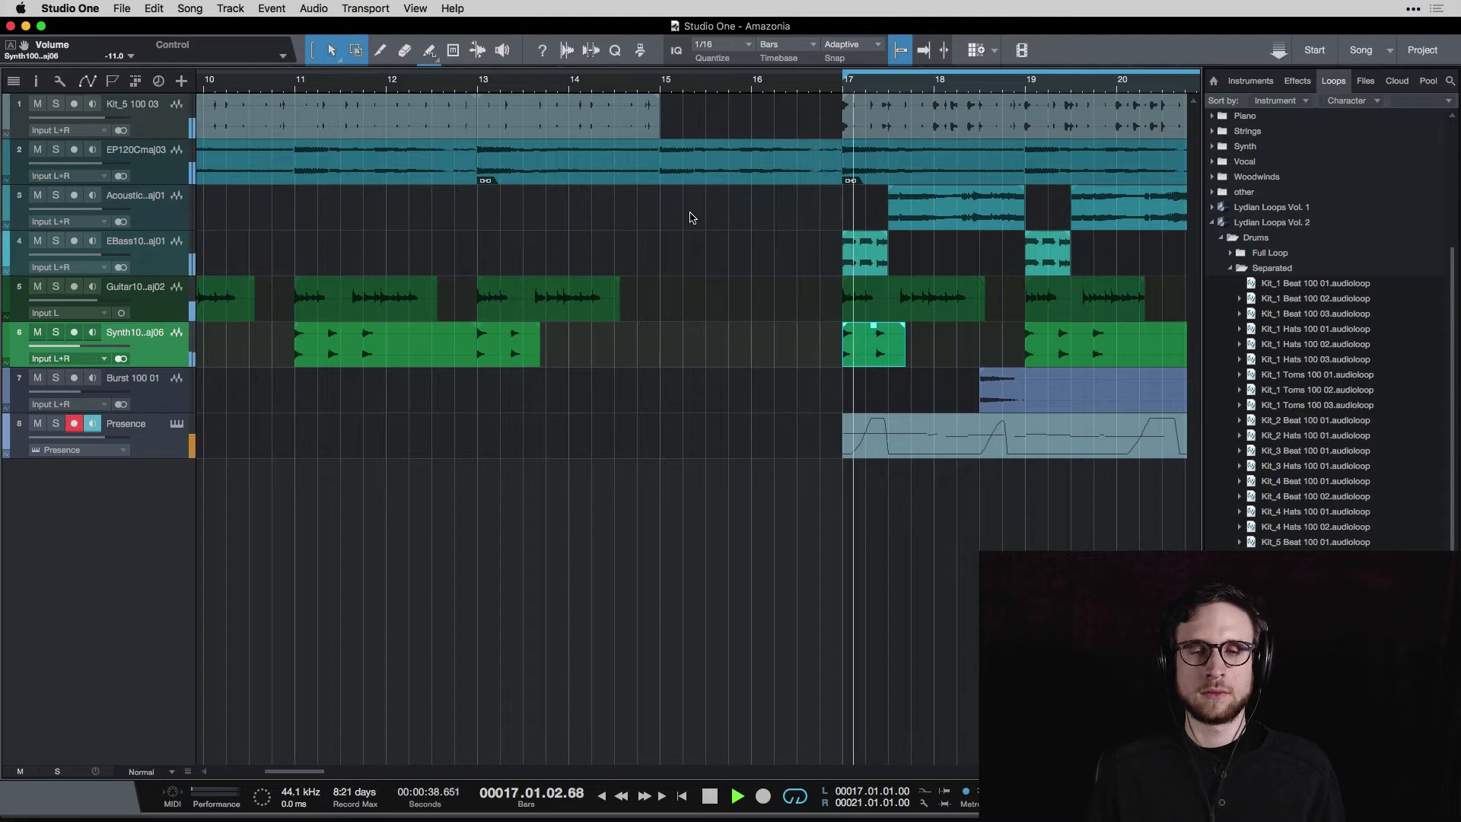
pyautogui.press('space')
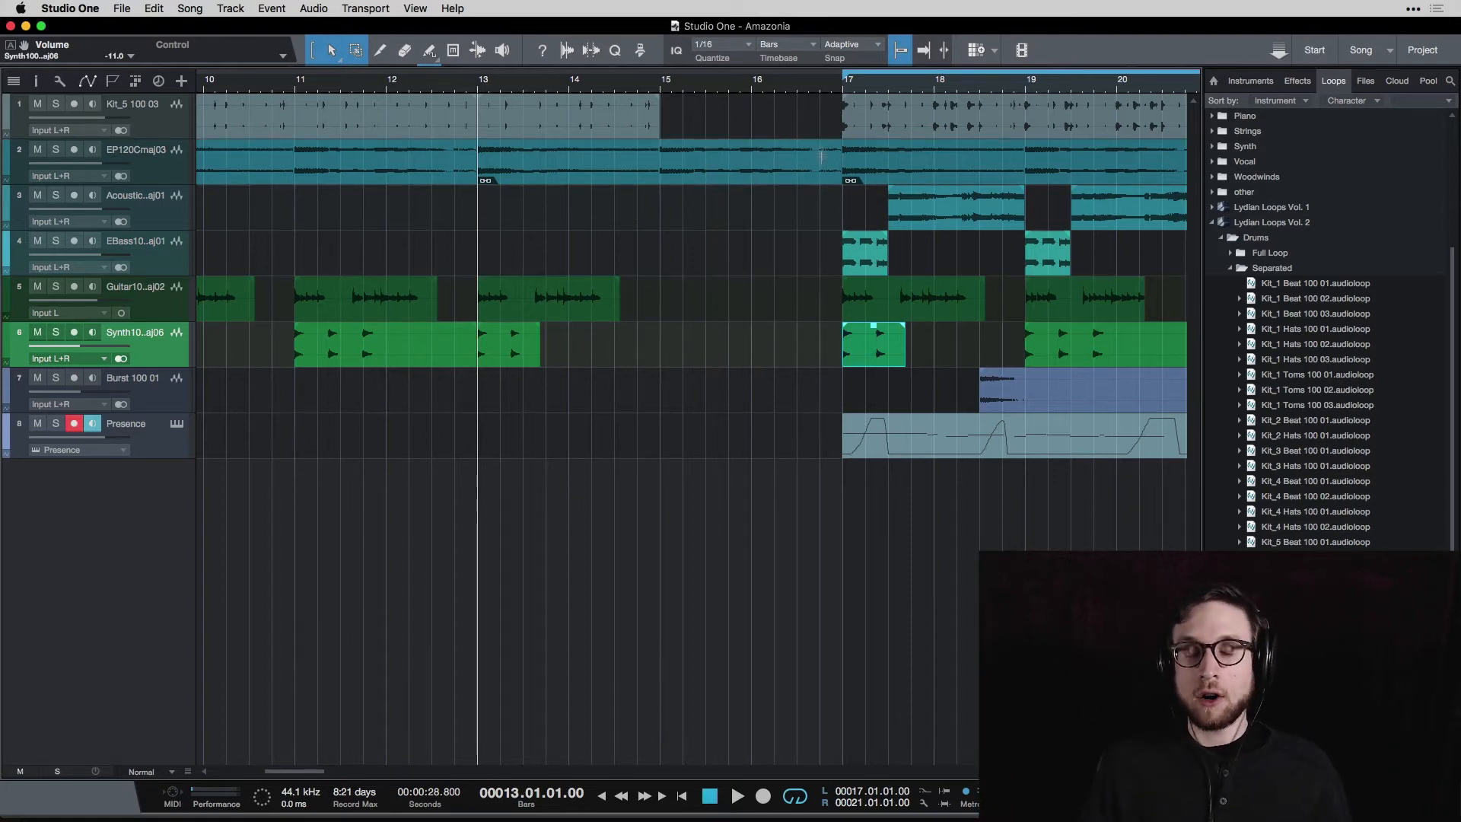
pyautogui.hscroll(-15, 822, 155)
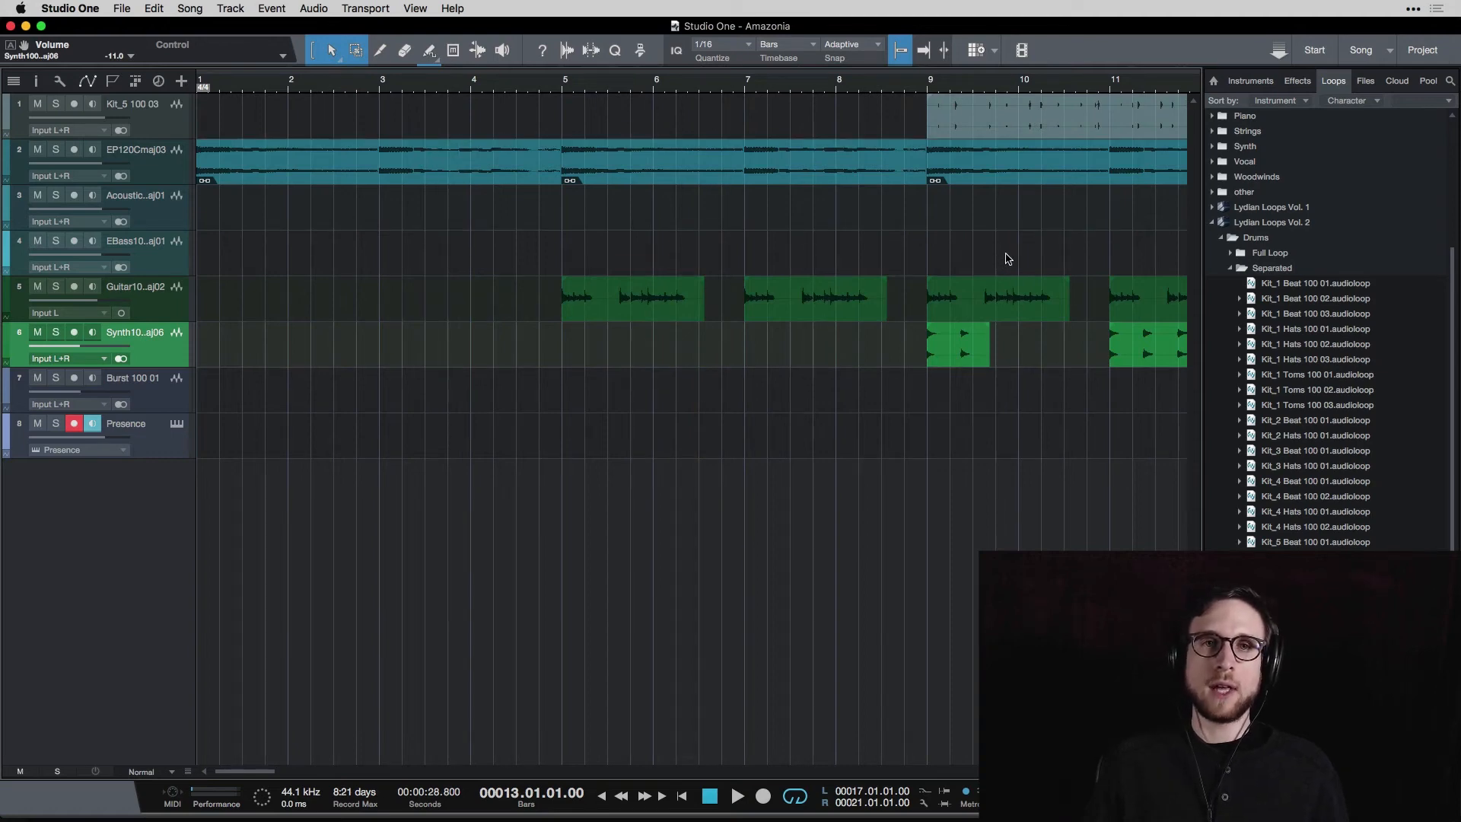
pyautogui.hscroll(13, 1008, 259)
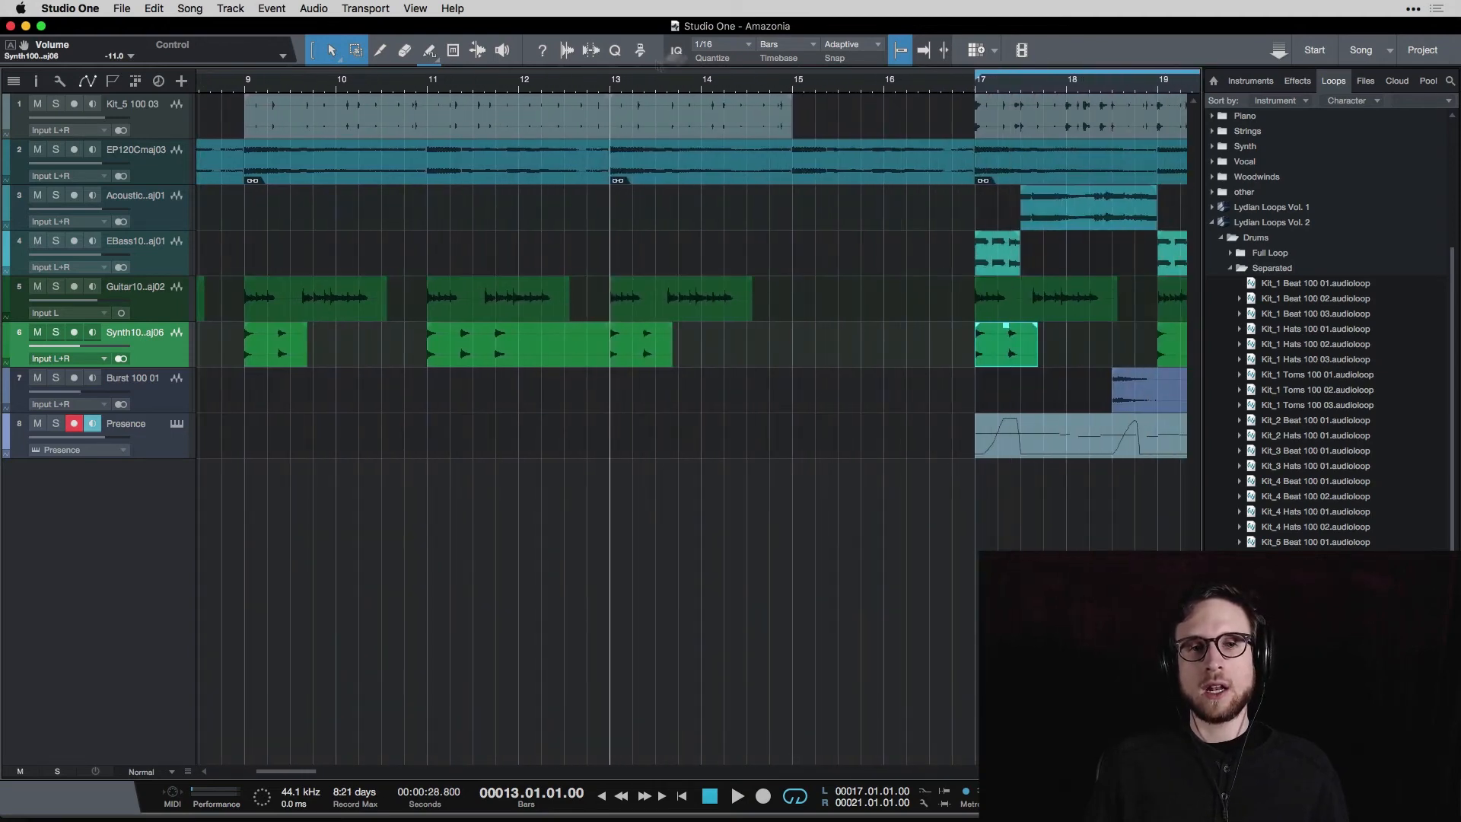
pyautogui.hscroll(1, 711, 228)
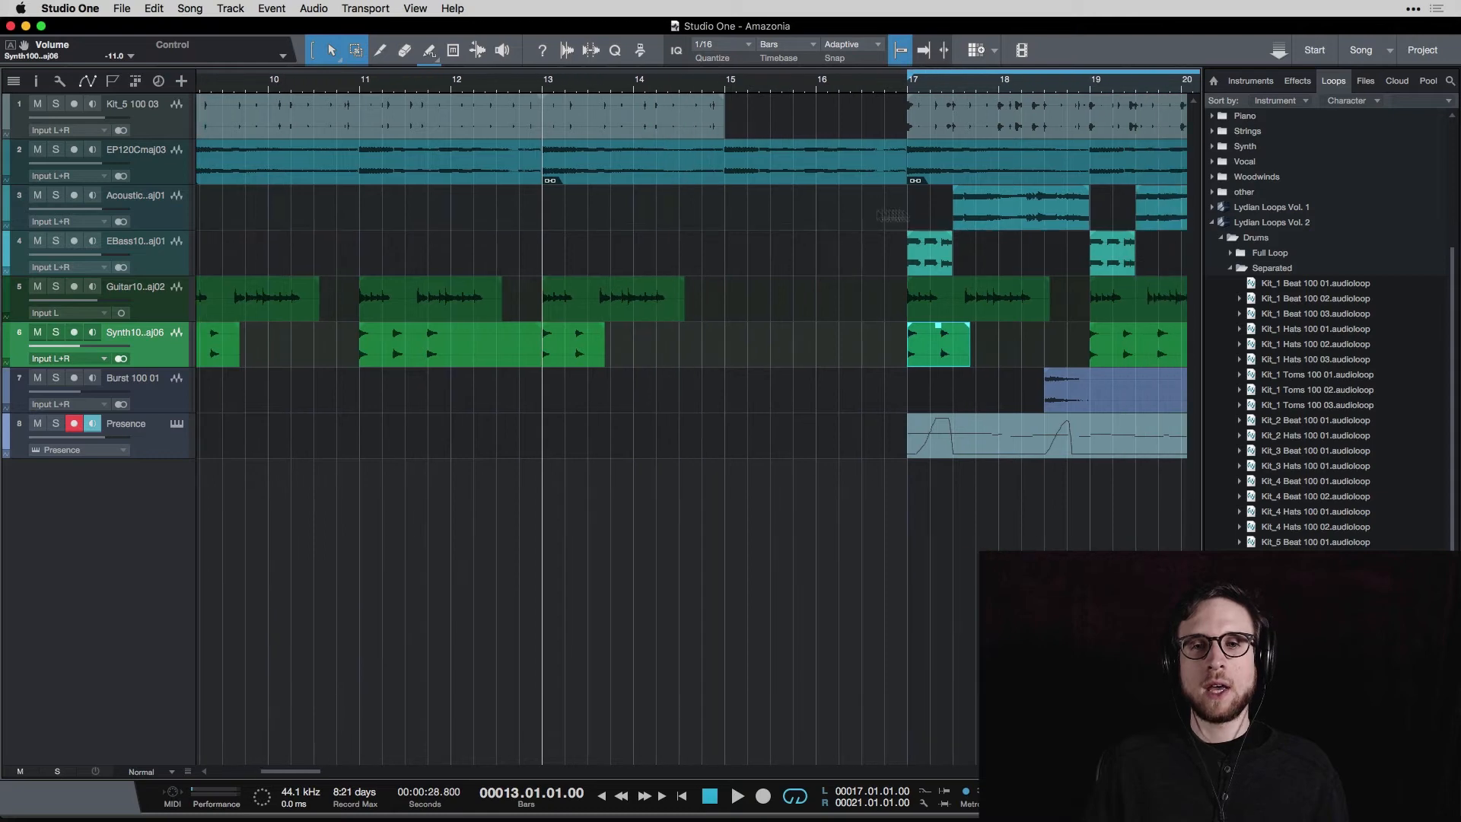
pyautogui.hscroll(3, 929, 228)
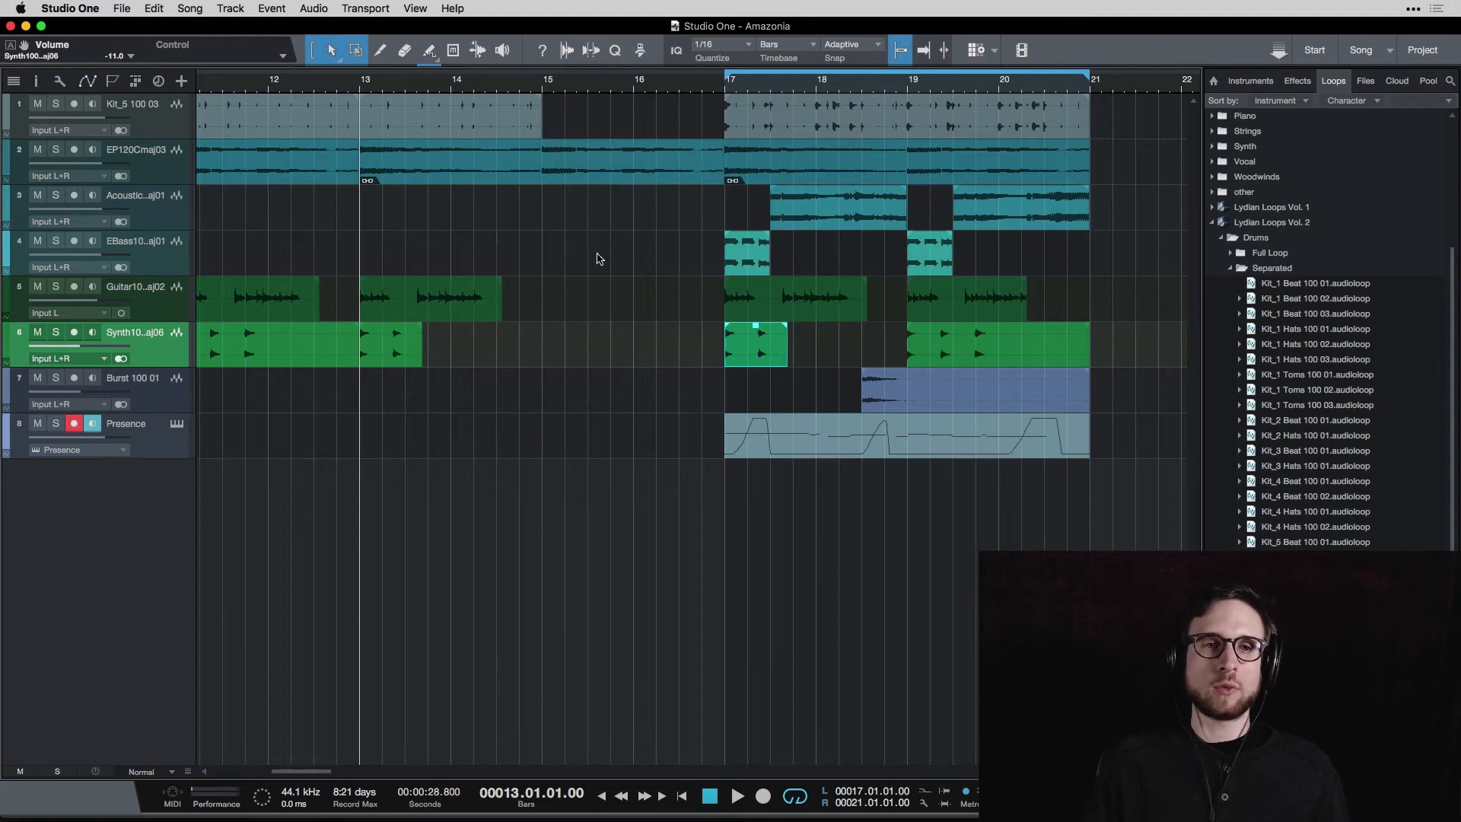
# Open the audio editor and play from bar 15 to hear the electric piano on its own.
pyautogui.press('F2')
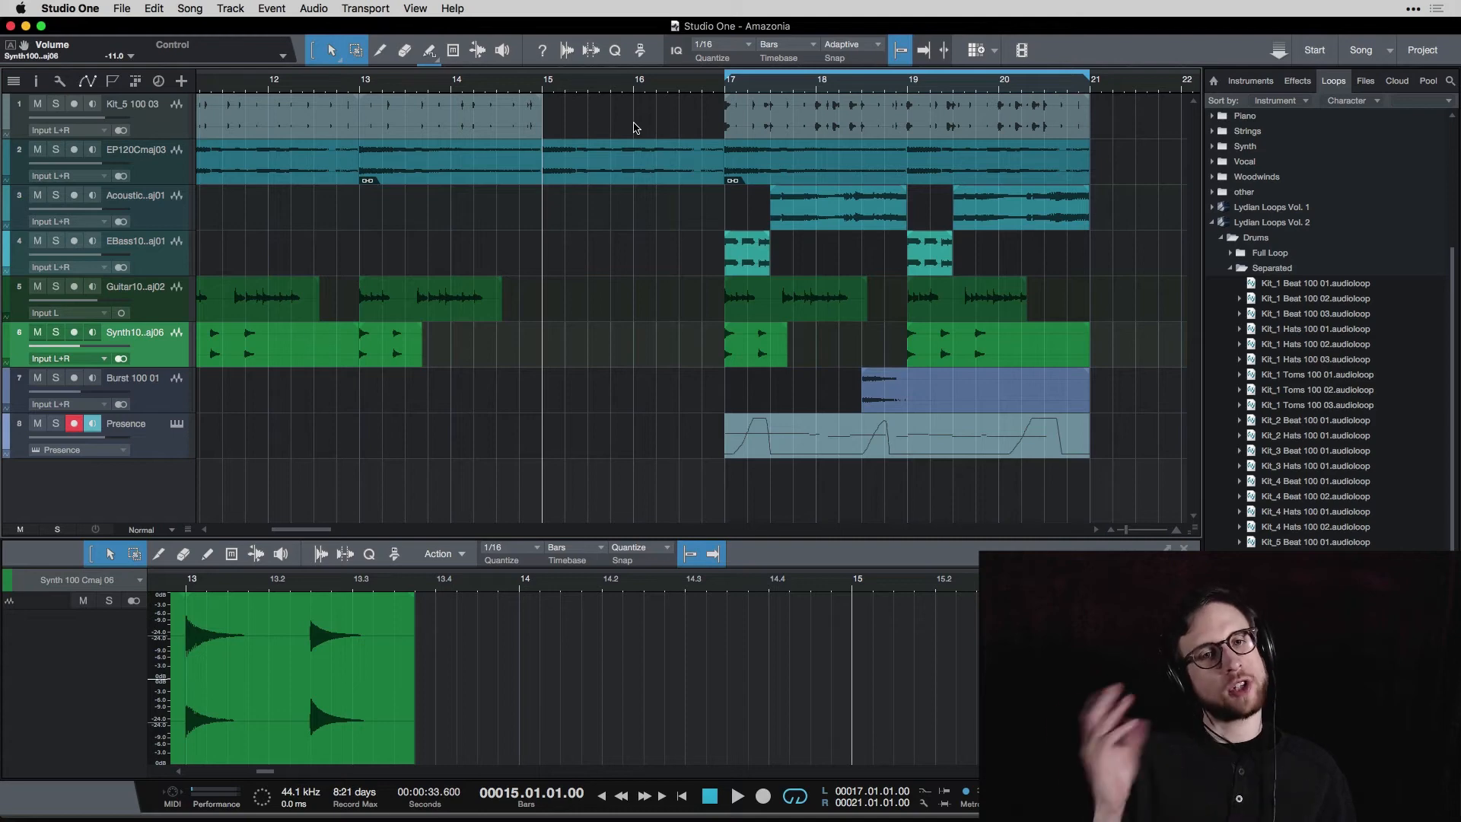
pyautogui.press('space')
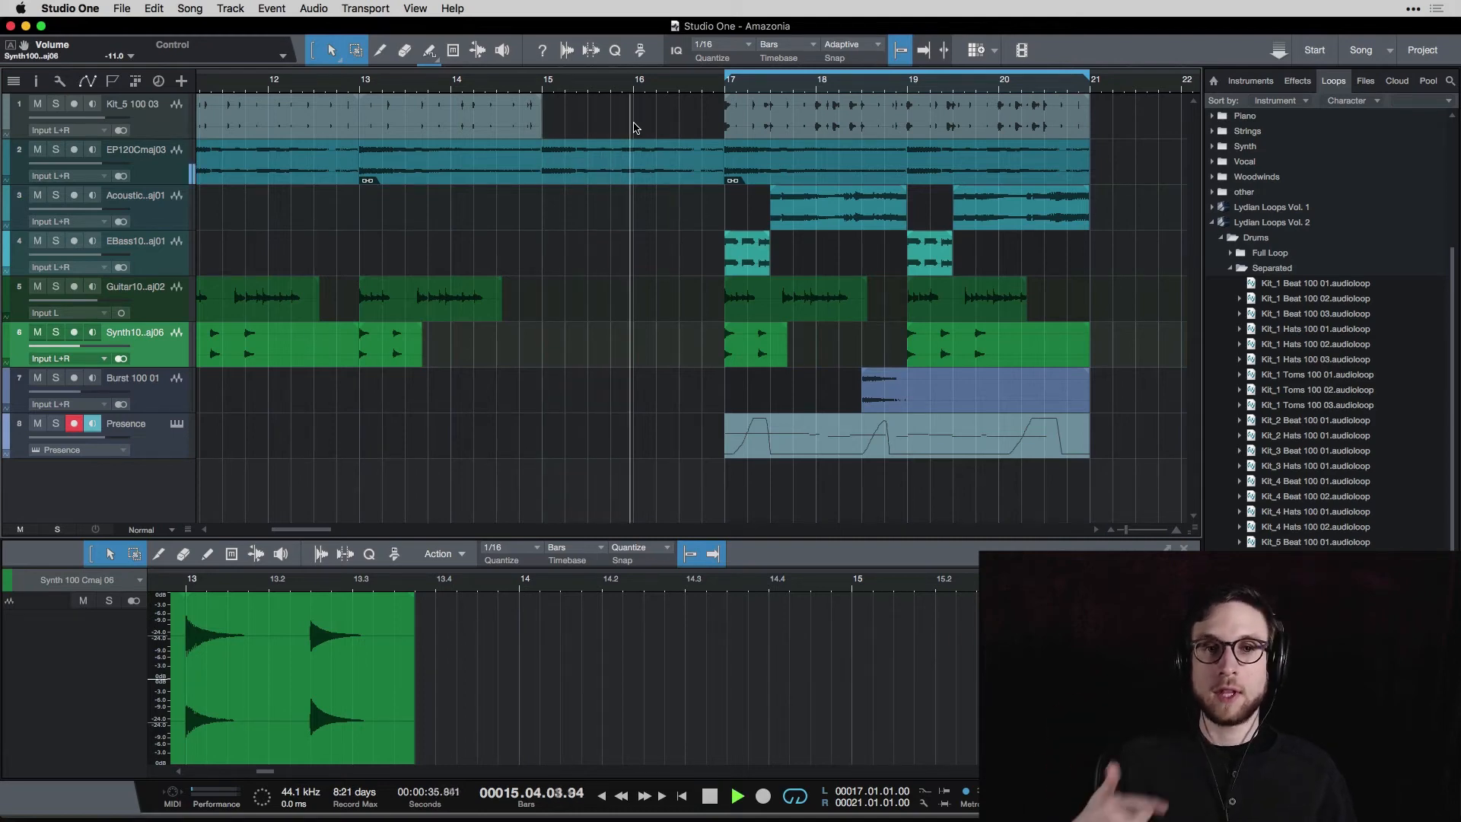
pyautogui.press('space')
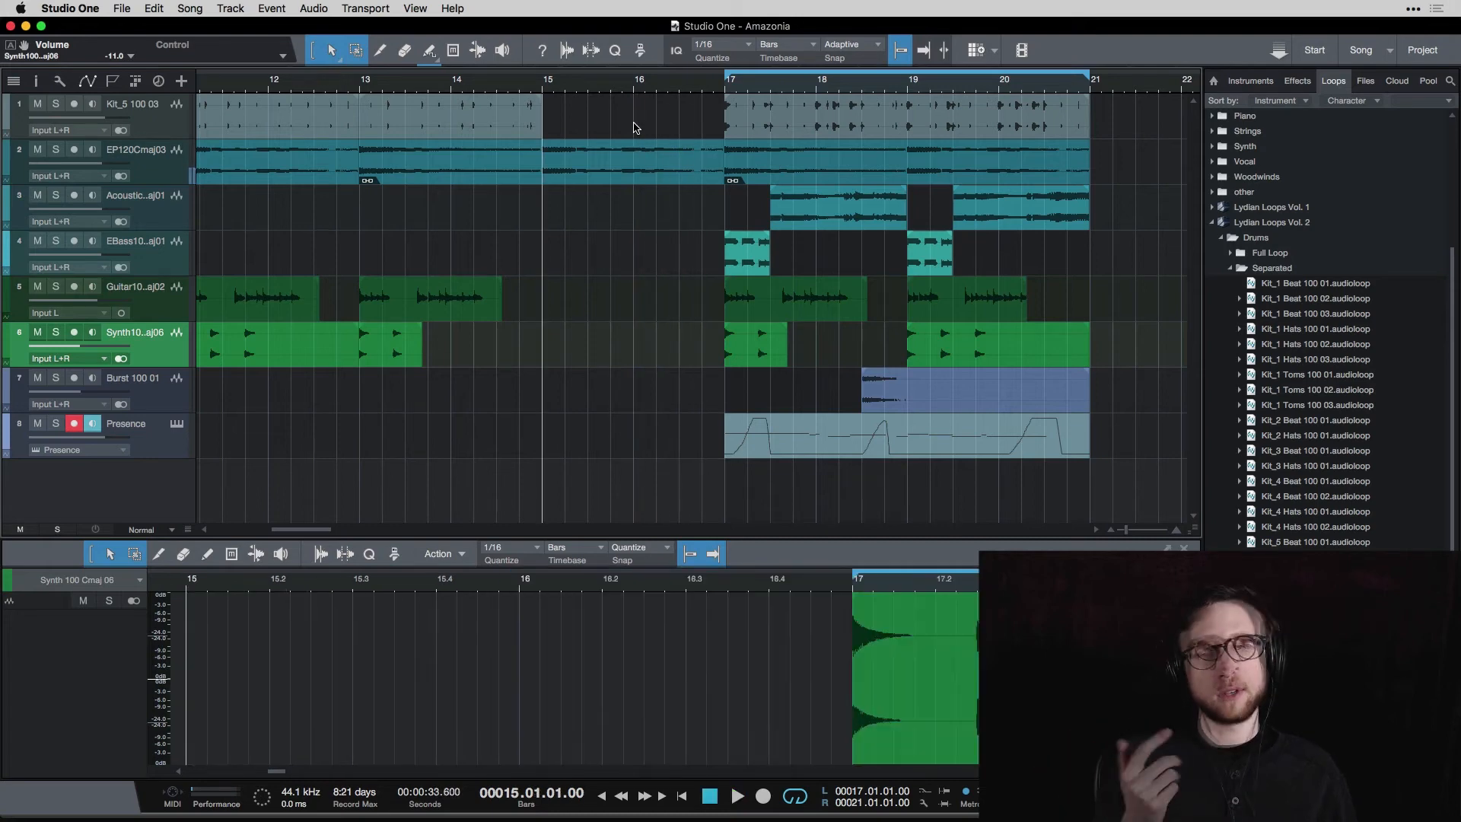
# Examine the separate pieces and the crossfade inside the EP 120 Cmaj 03 event at bar 13 in the audio editor.
pyautogui.click(569, 172)
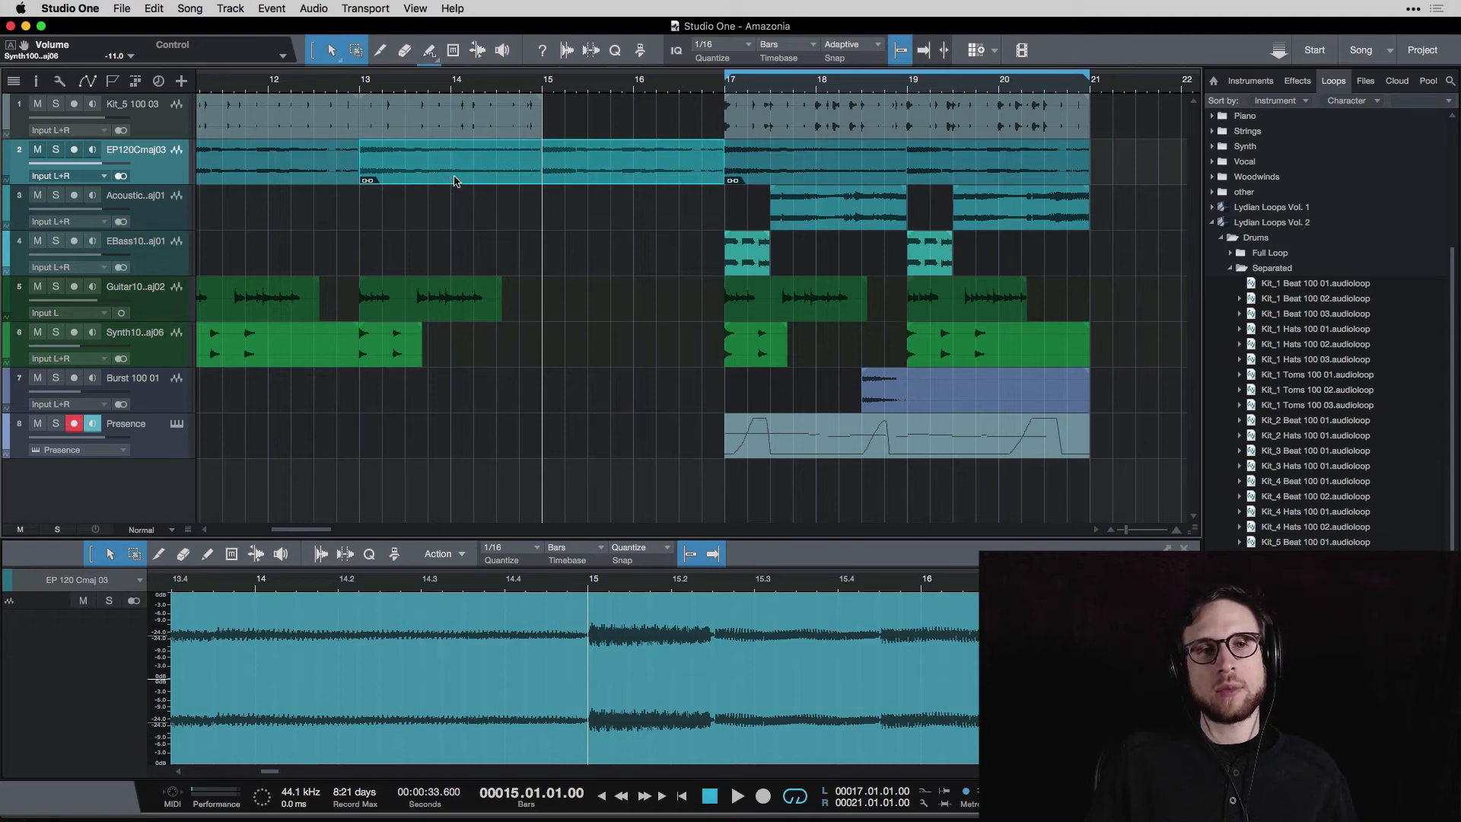
pyautogui.doubleClick(671, 174)
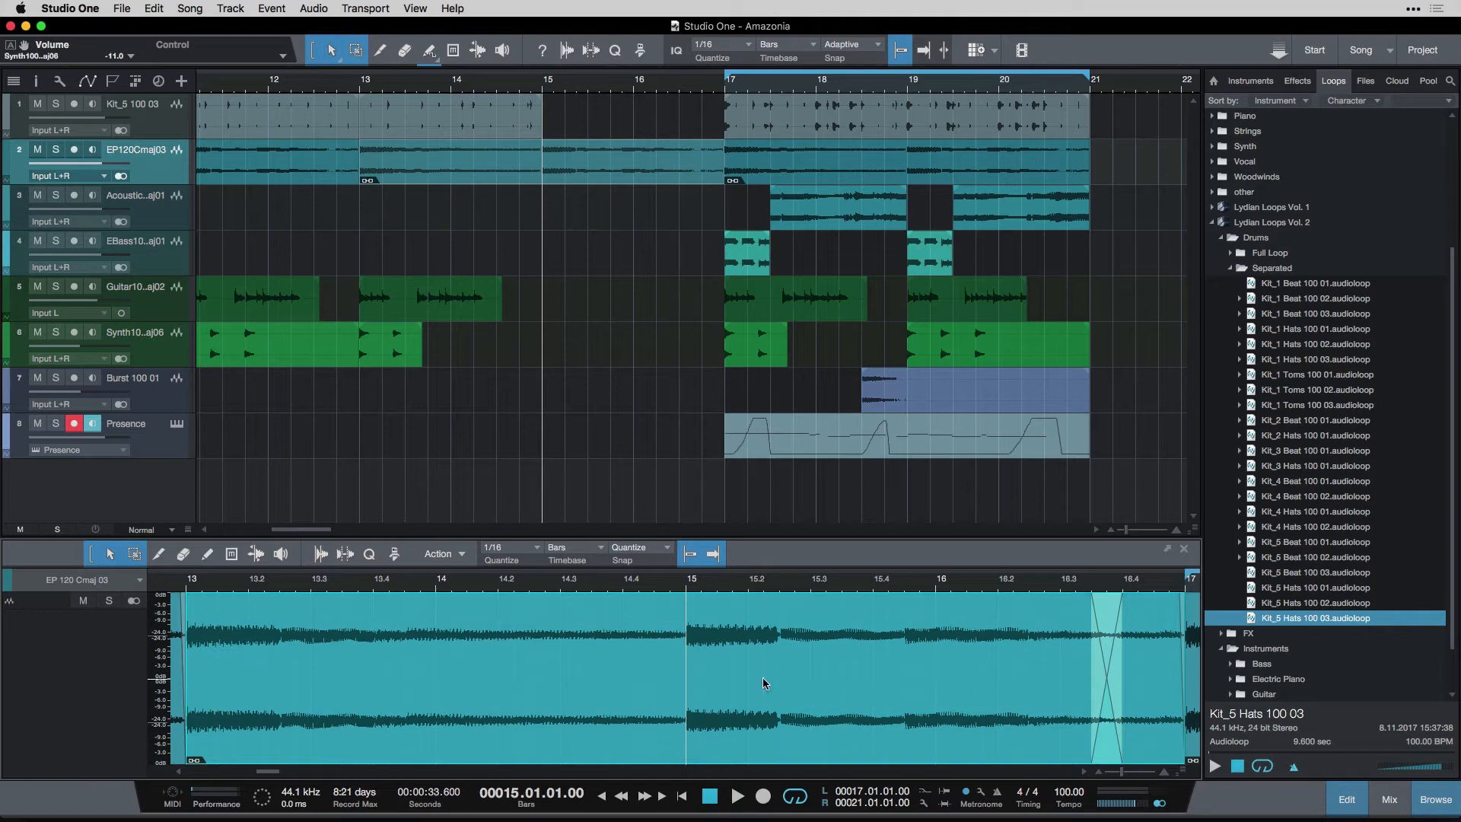
pyautogui.click(1152, 688)
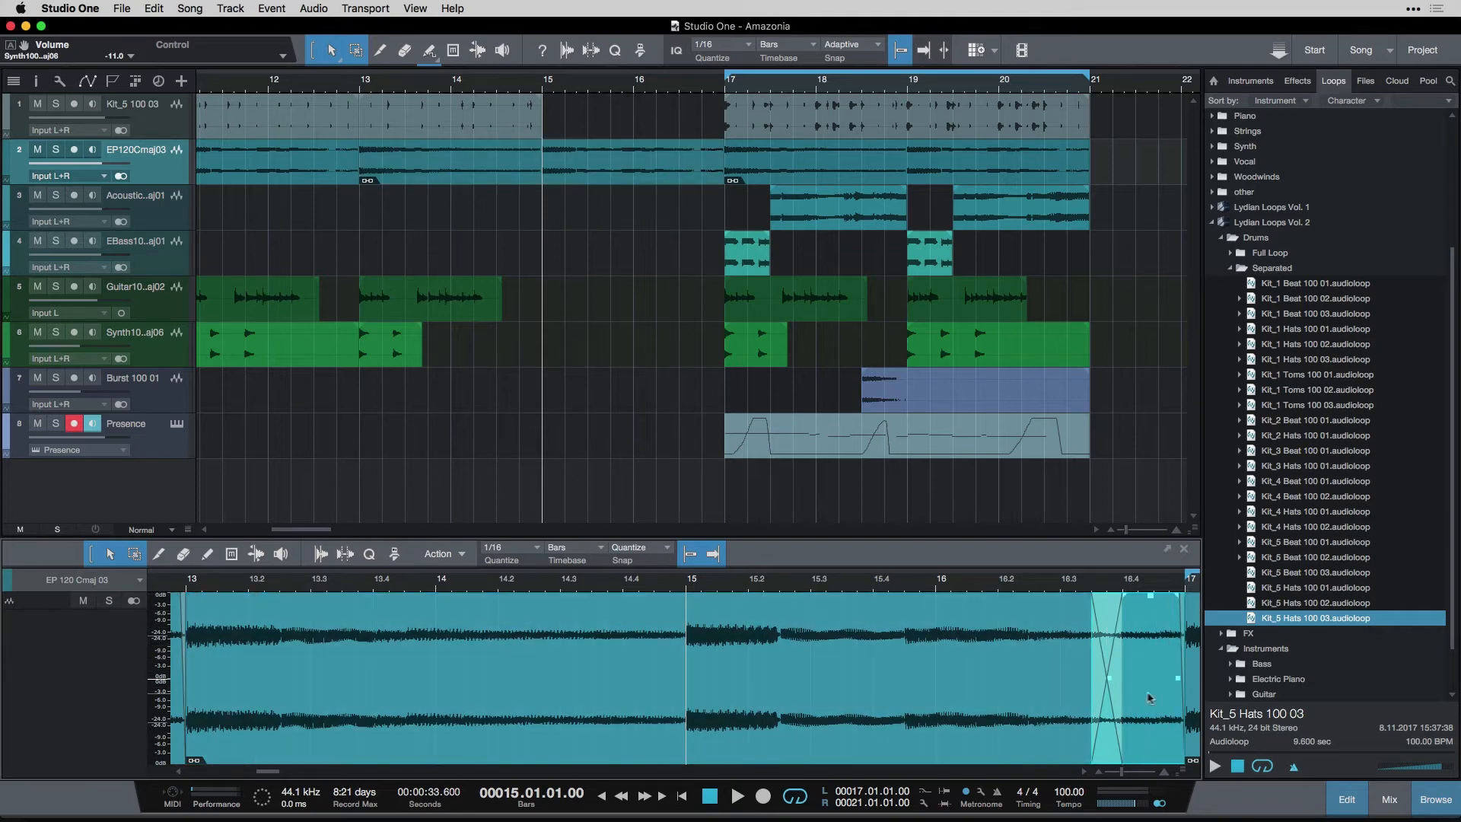
pyautogui.click(985, 693)
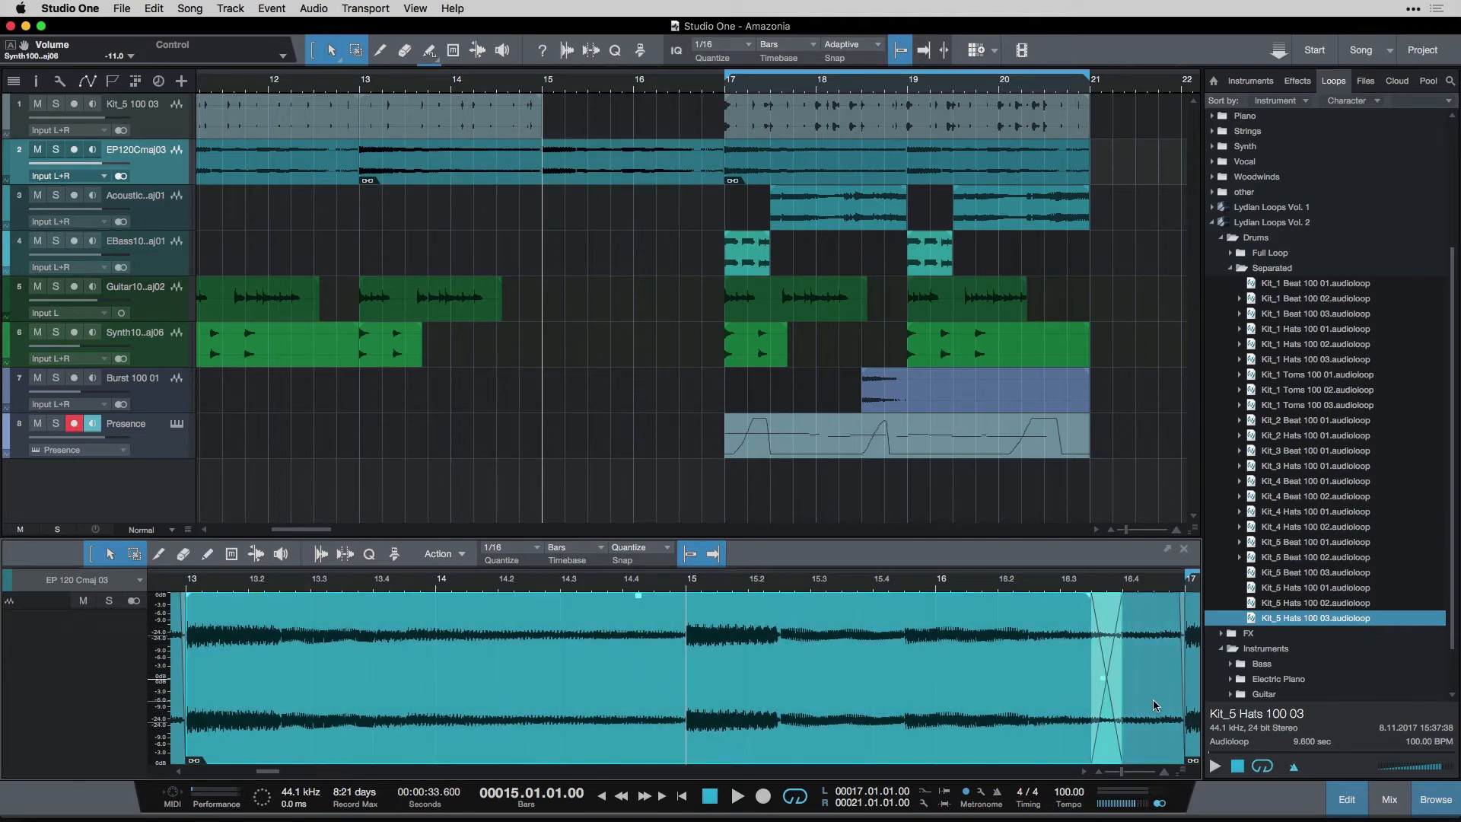
pyautogui.click(1153, 704)
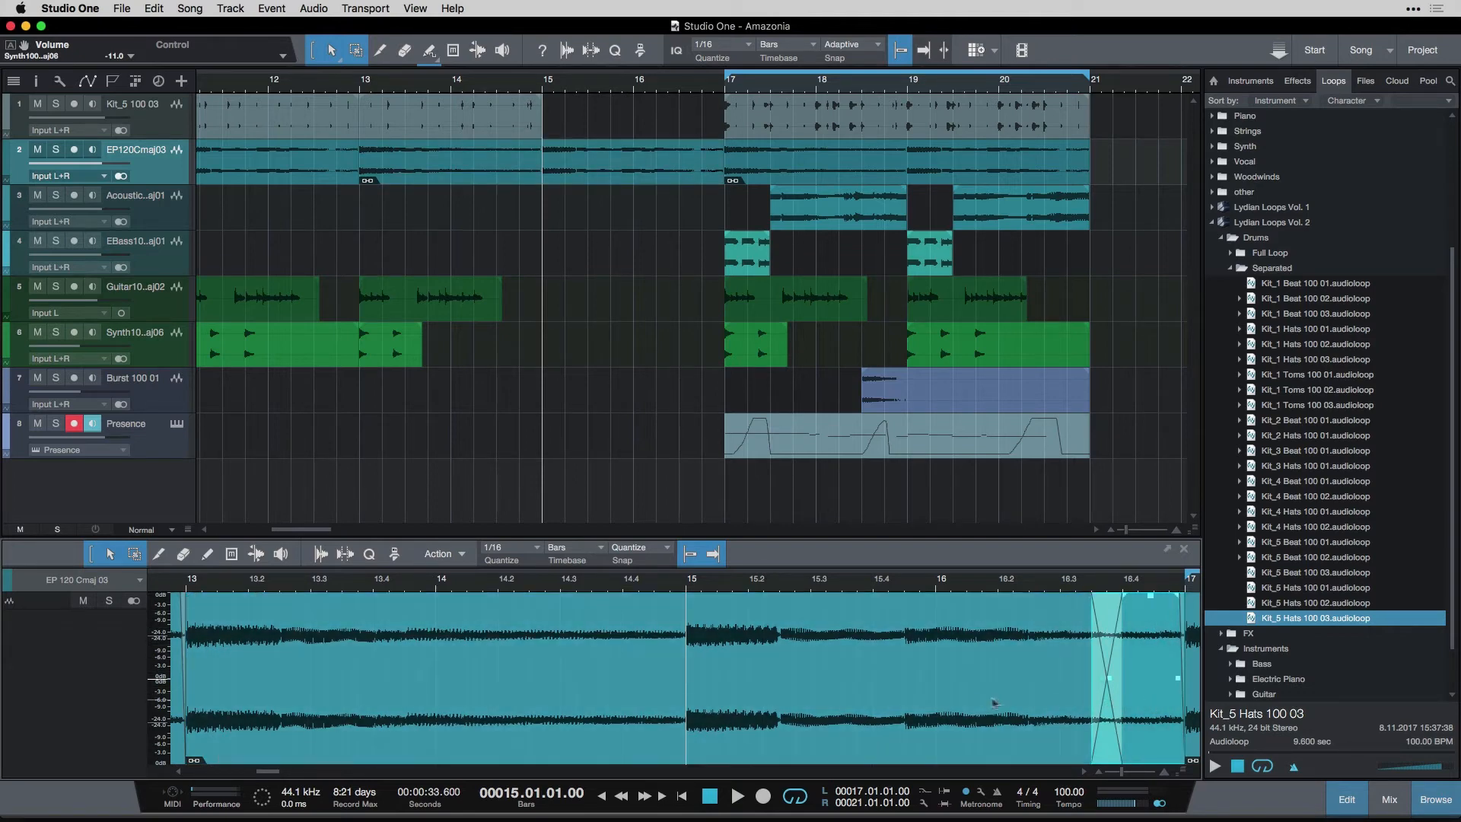
# Bounce the EP 120 Cmaj 03 event at bars 13 to 17 into a single audio event and check its waveform.
pyautogui.click(509, 176)
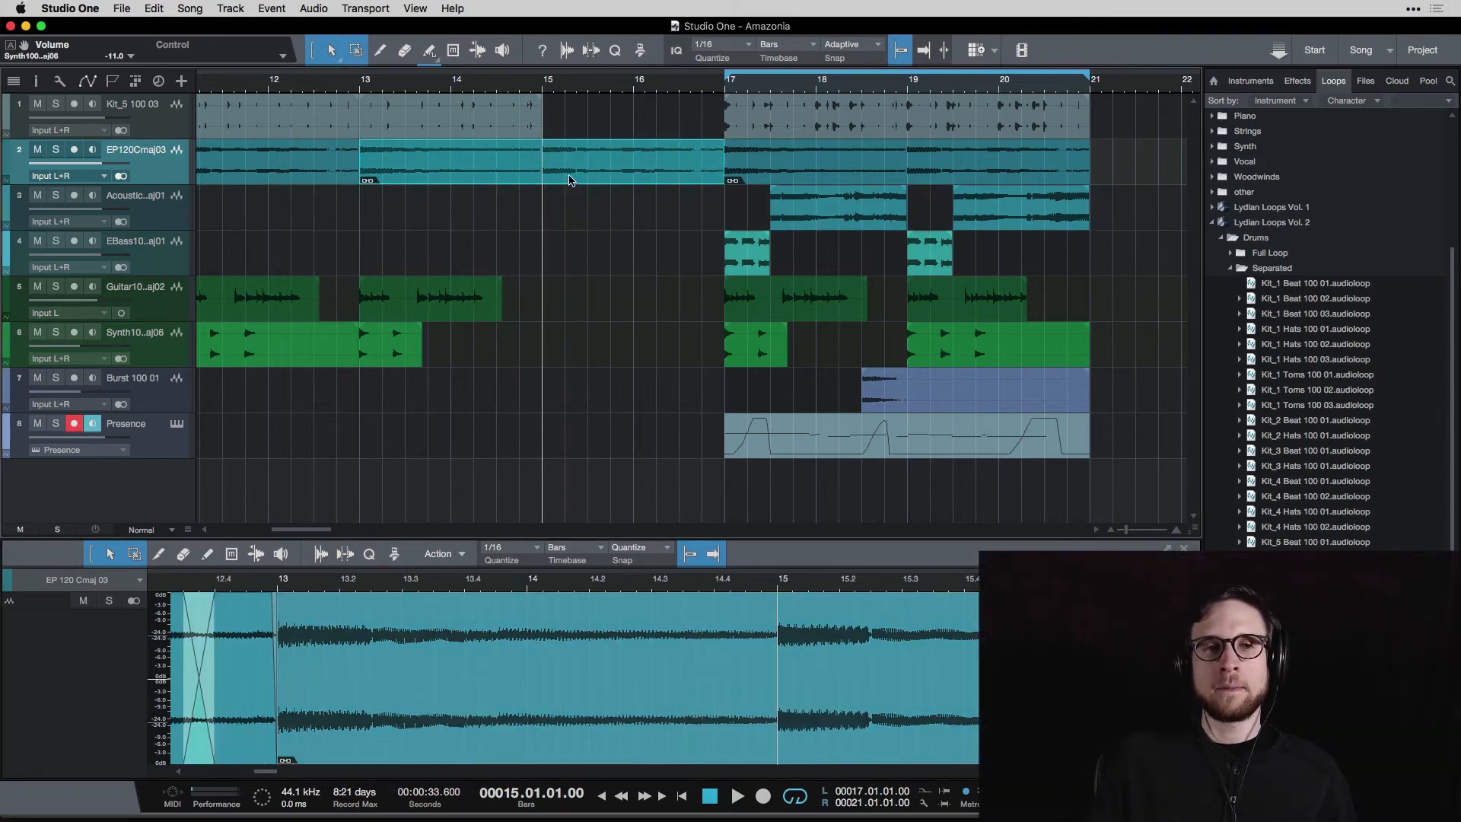
pyautogui.rightClick(612, 174)
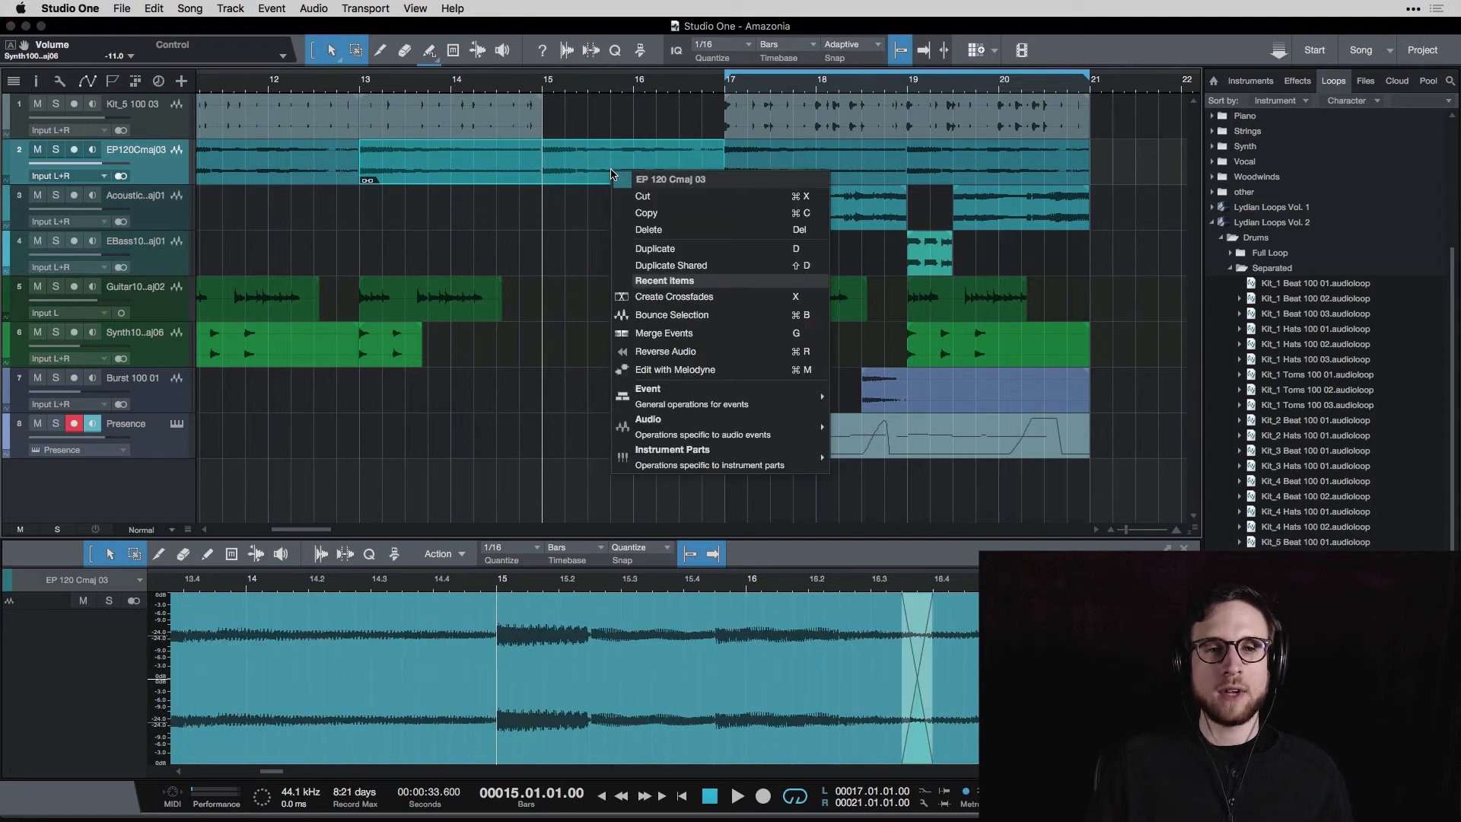
pyautogui.moveTo(799, 394)
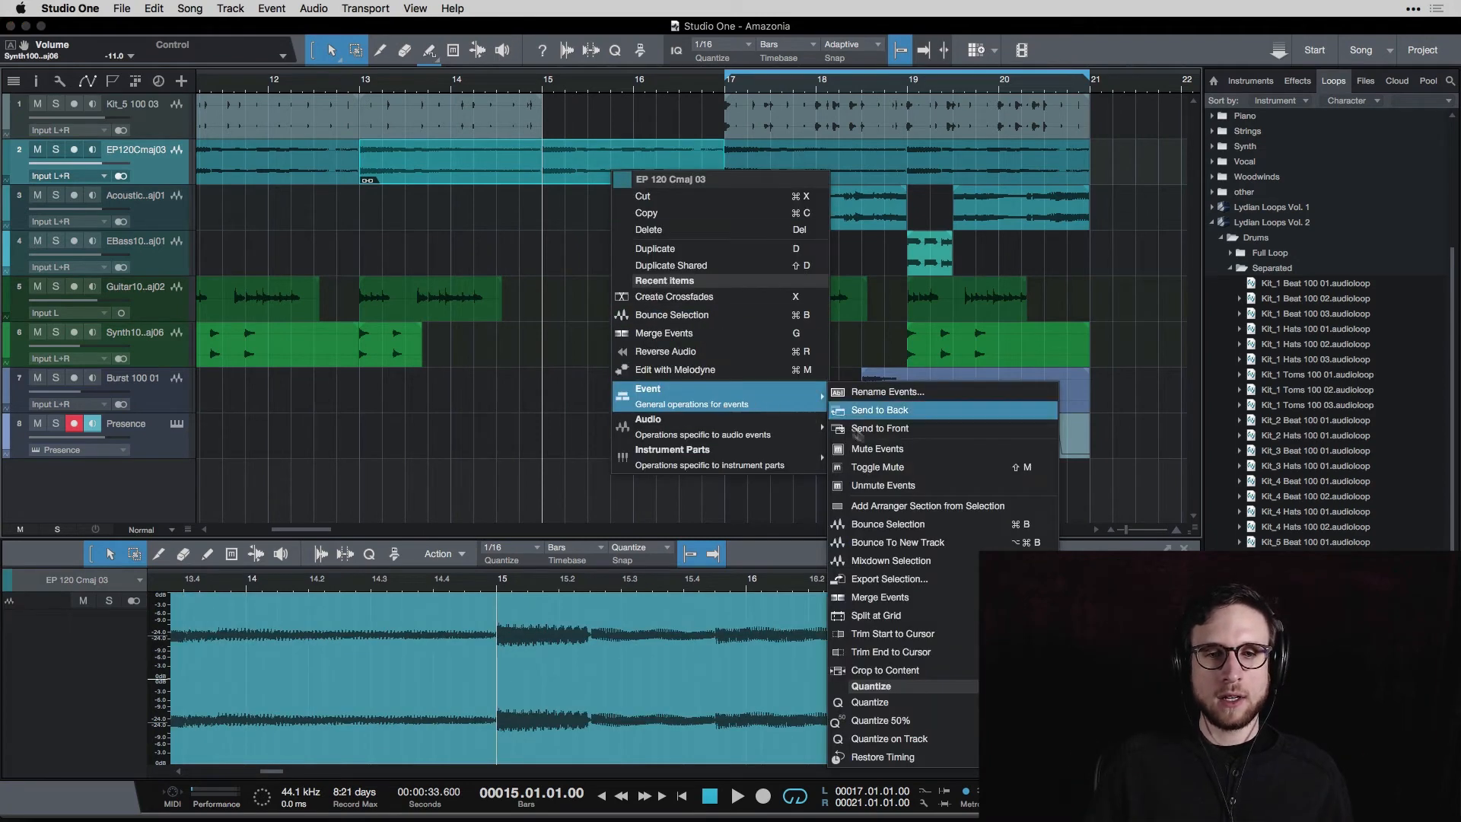
pyautogui.click(919, 525)
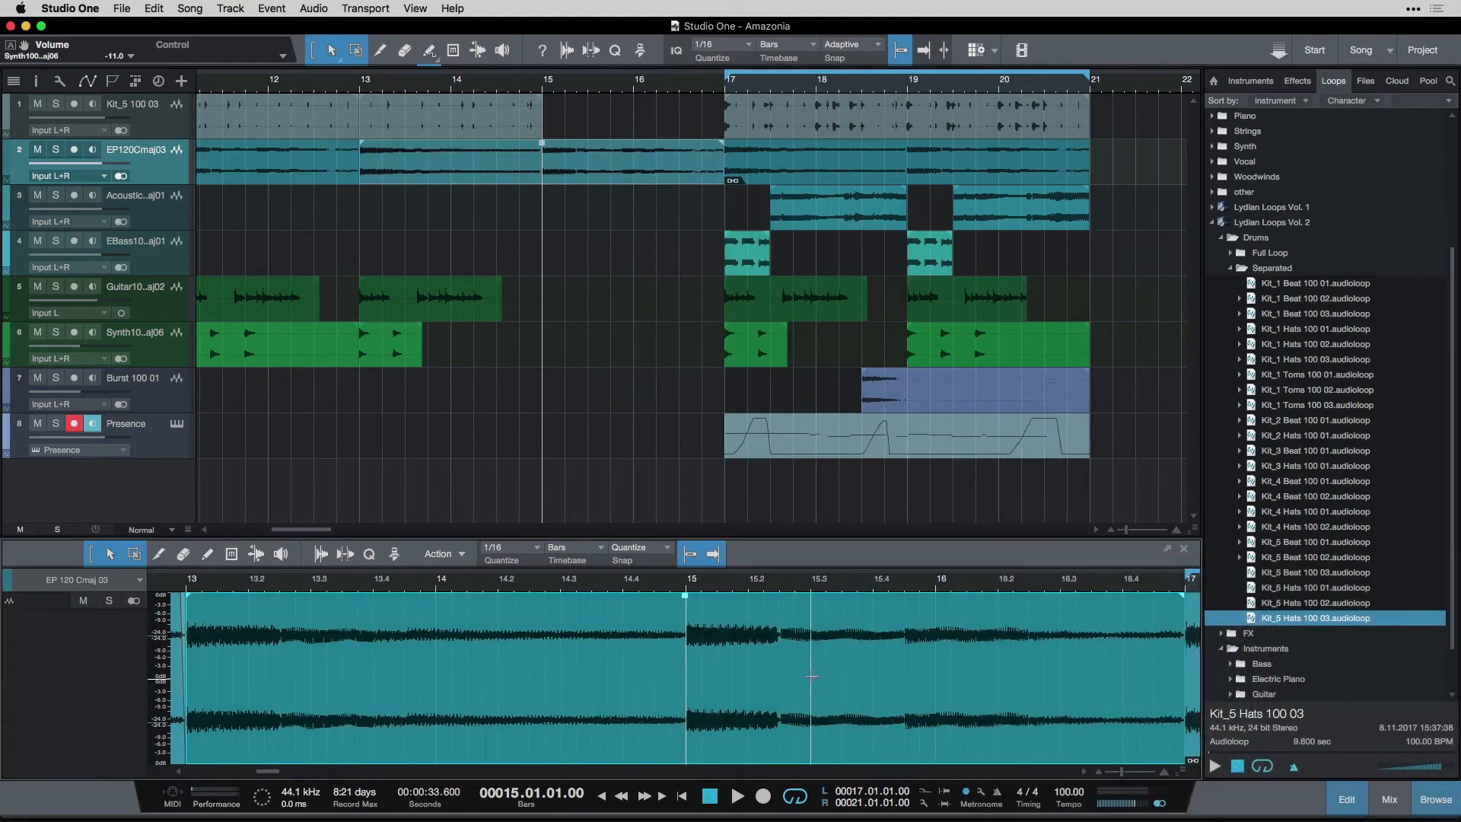
pyautogui.hscroll(5, 835, 671)
pyautogui.hscroll(-3, 836, 671)
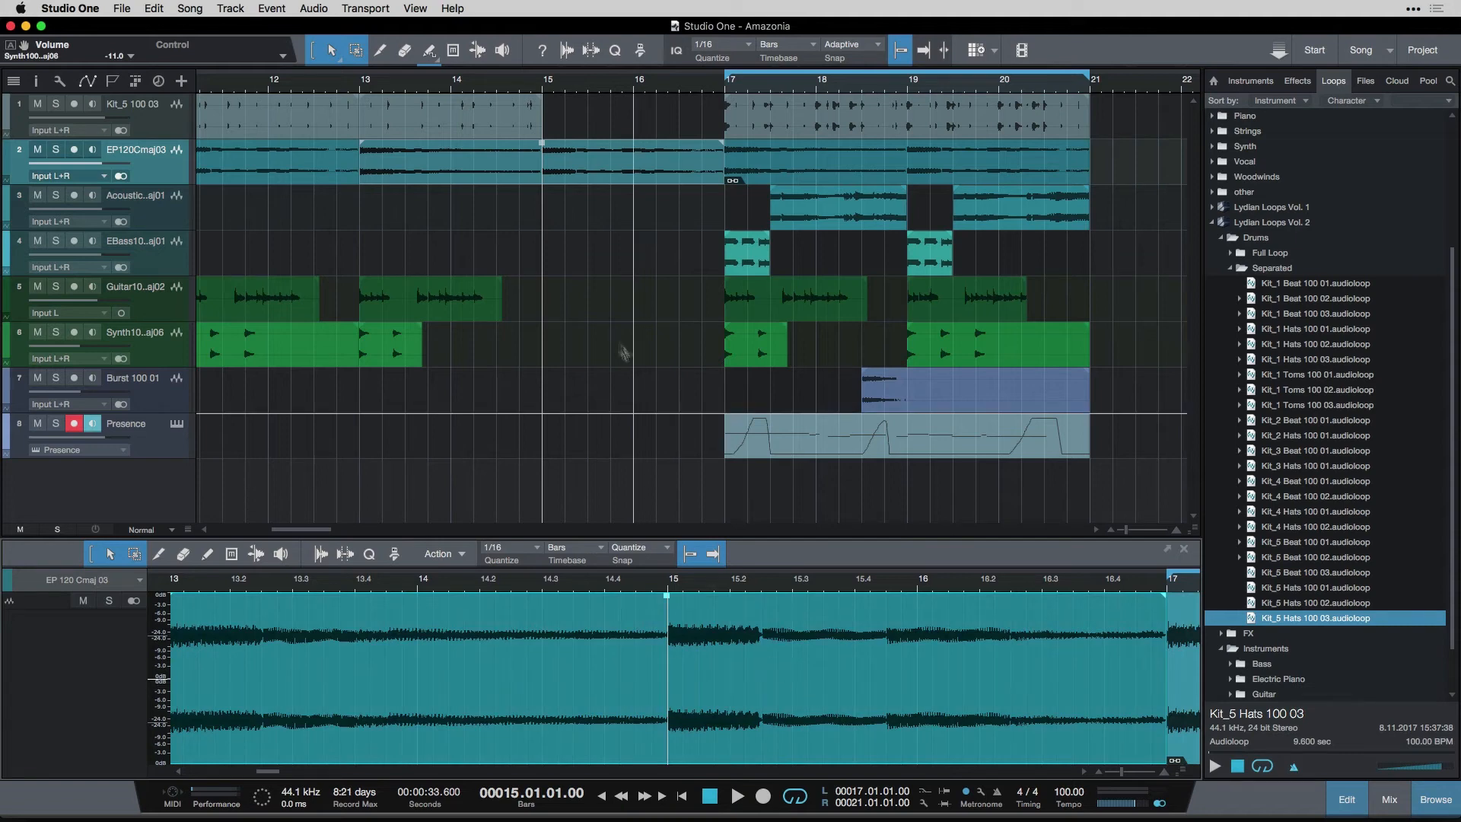
# Compare the bounced EP 120 Cmaj 03 event at bar 13 with the one at bar 5, and play from bar 15.
pyautogui.click(366, 149)
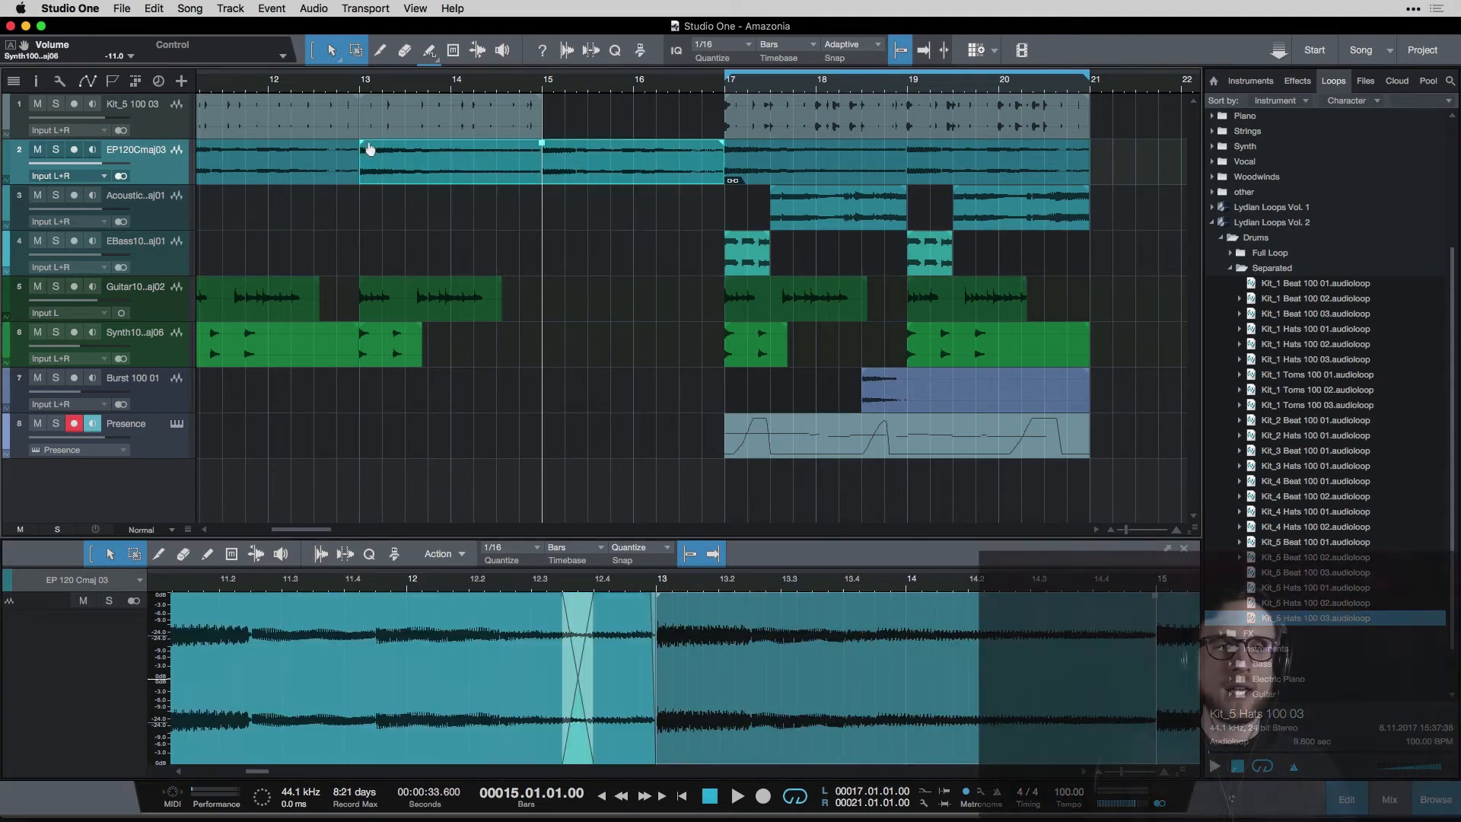
pyautogui.hscroll(-10, 620, 203)
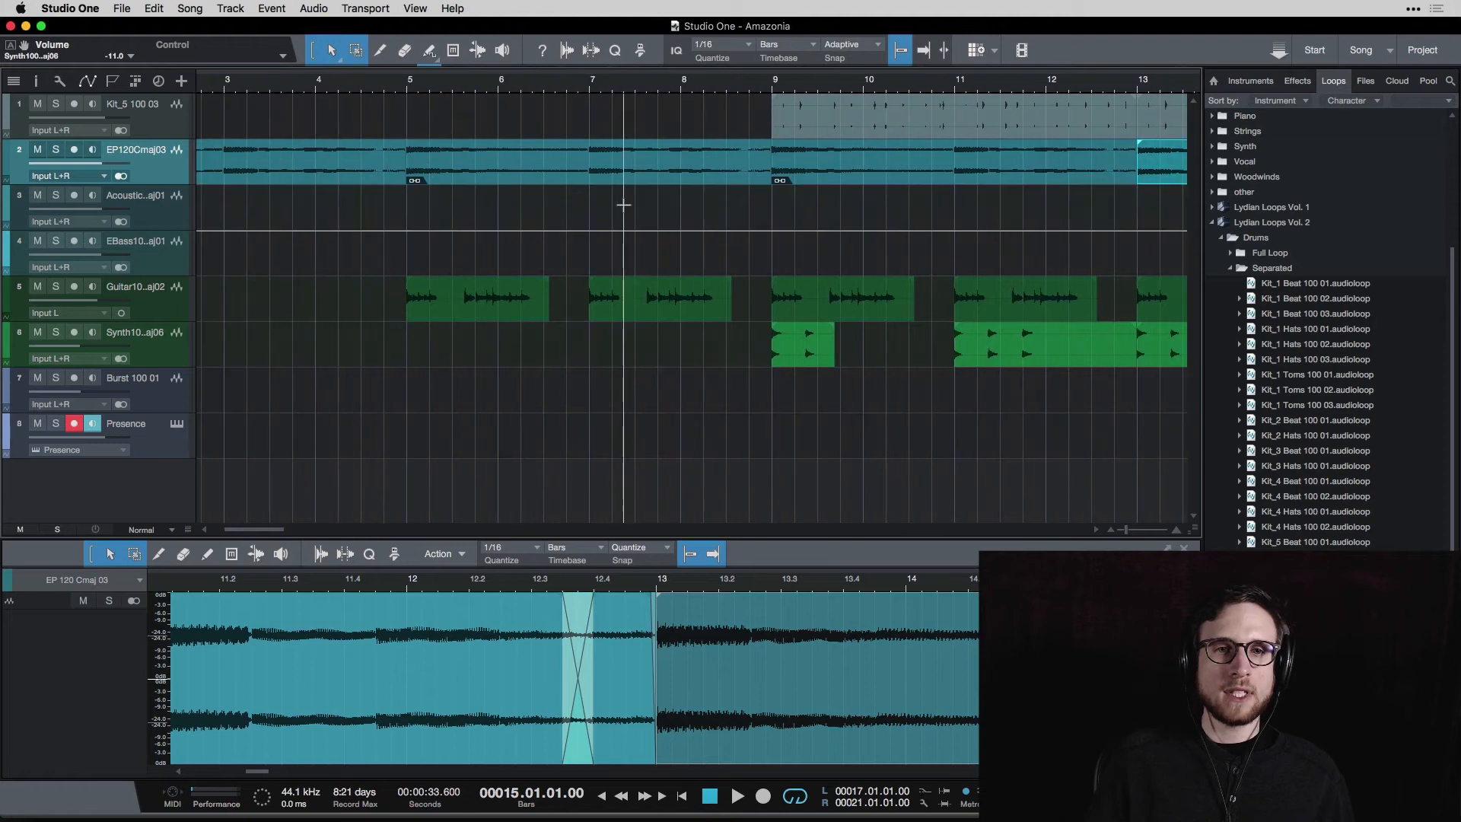
pyautogui.click(661, 160)
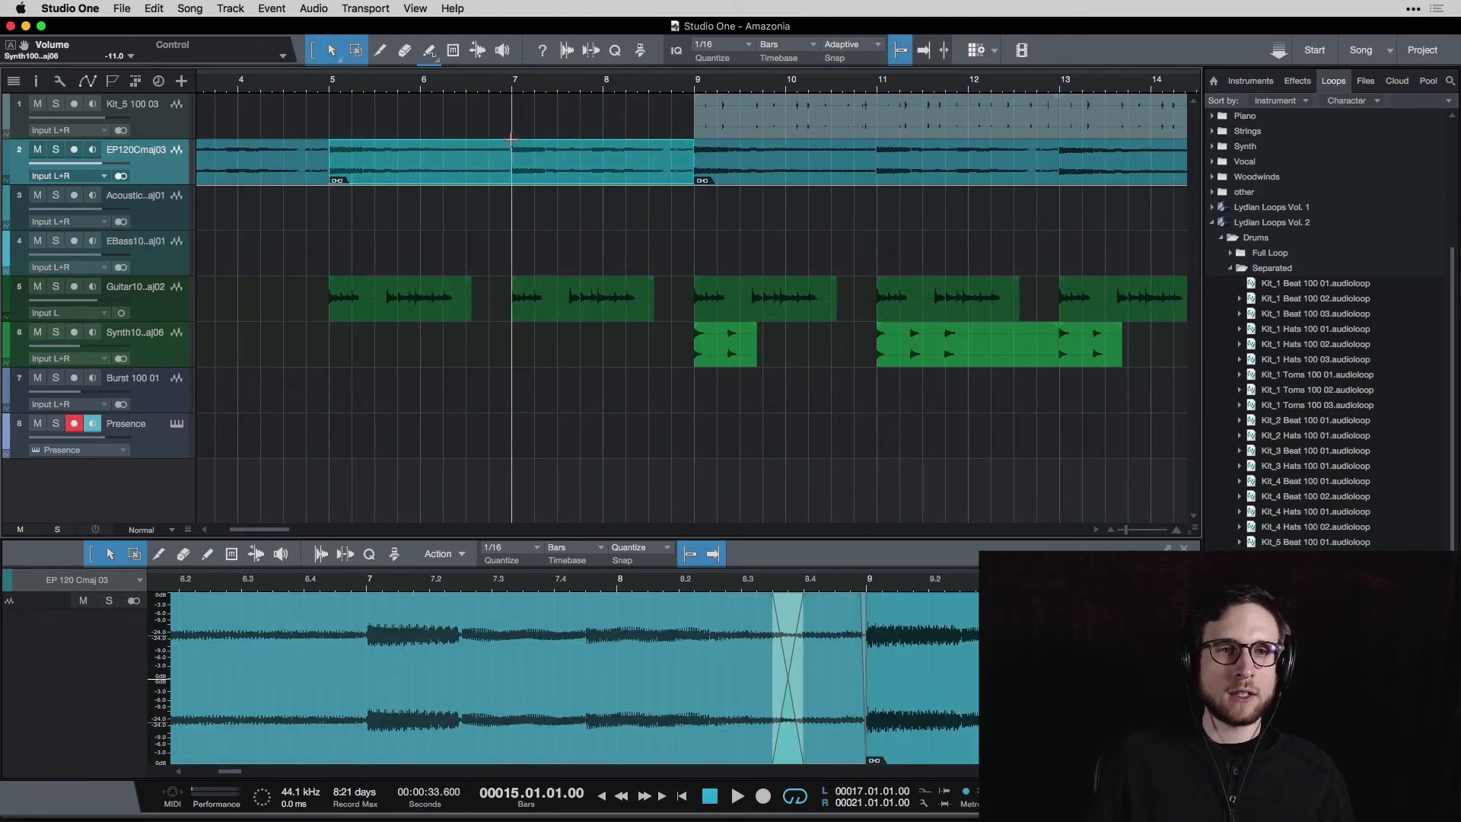
pyautogui.hscroll(9, 548, 153)
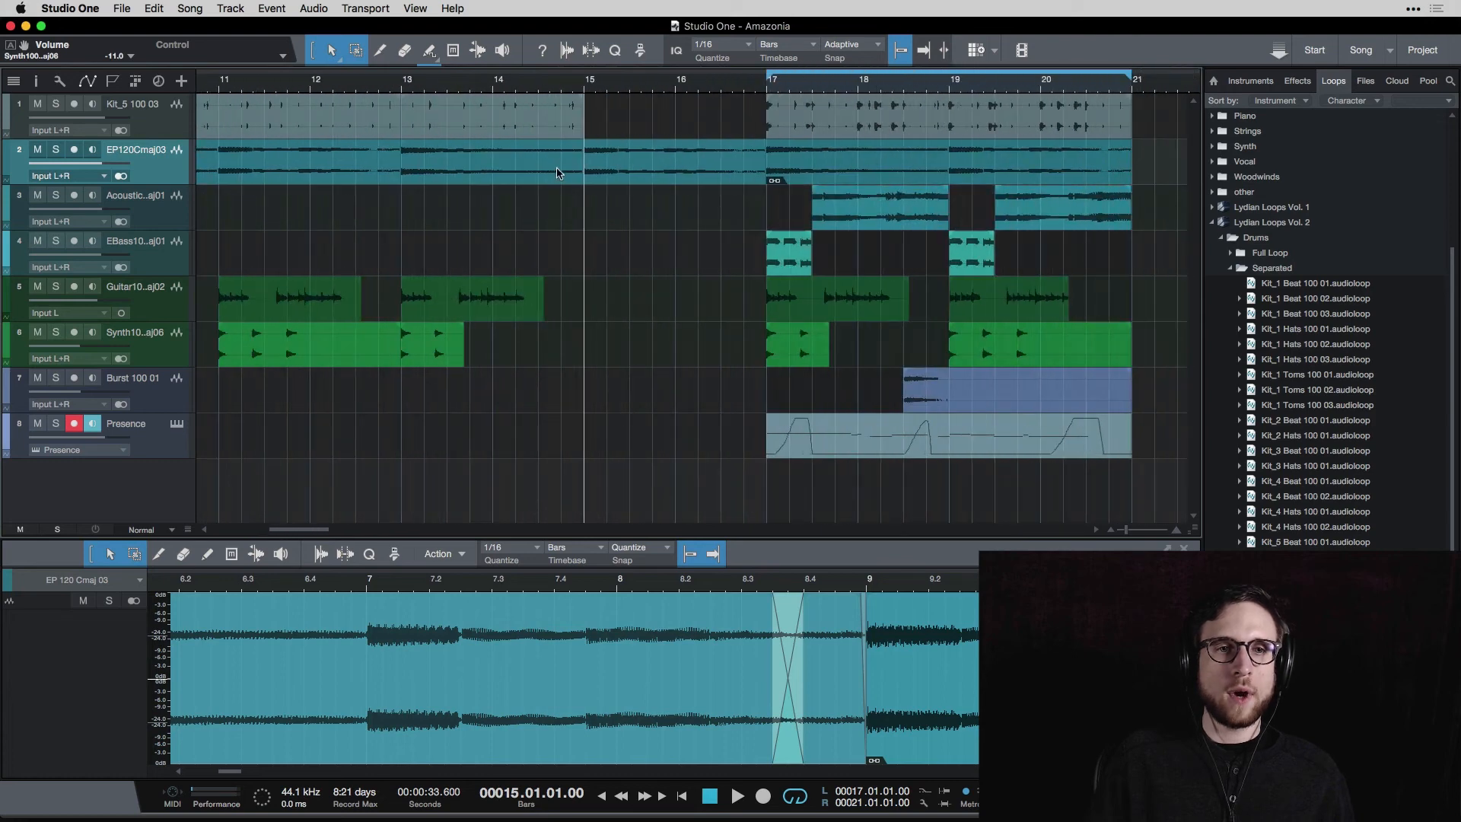
pyautogui.click(557, 174)
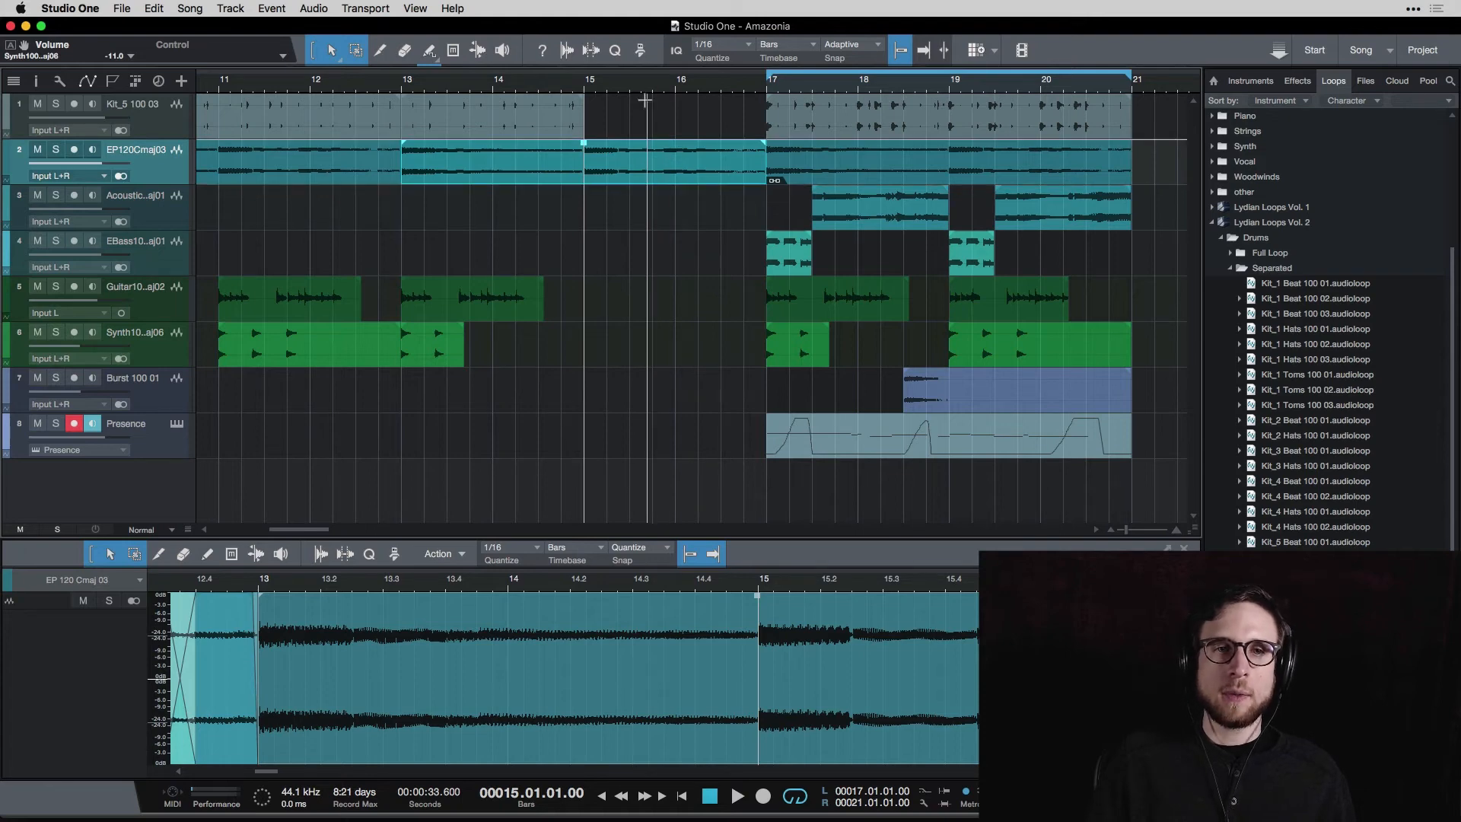
pyautogui.press('space')
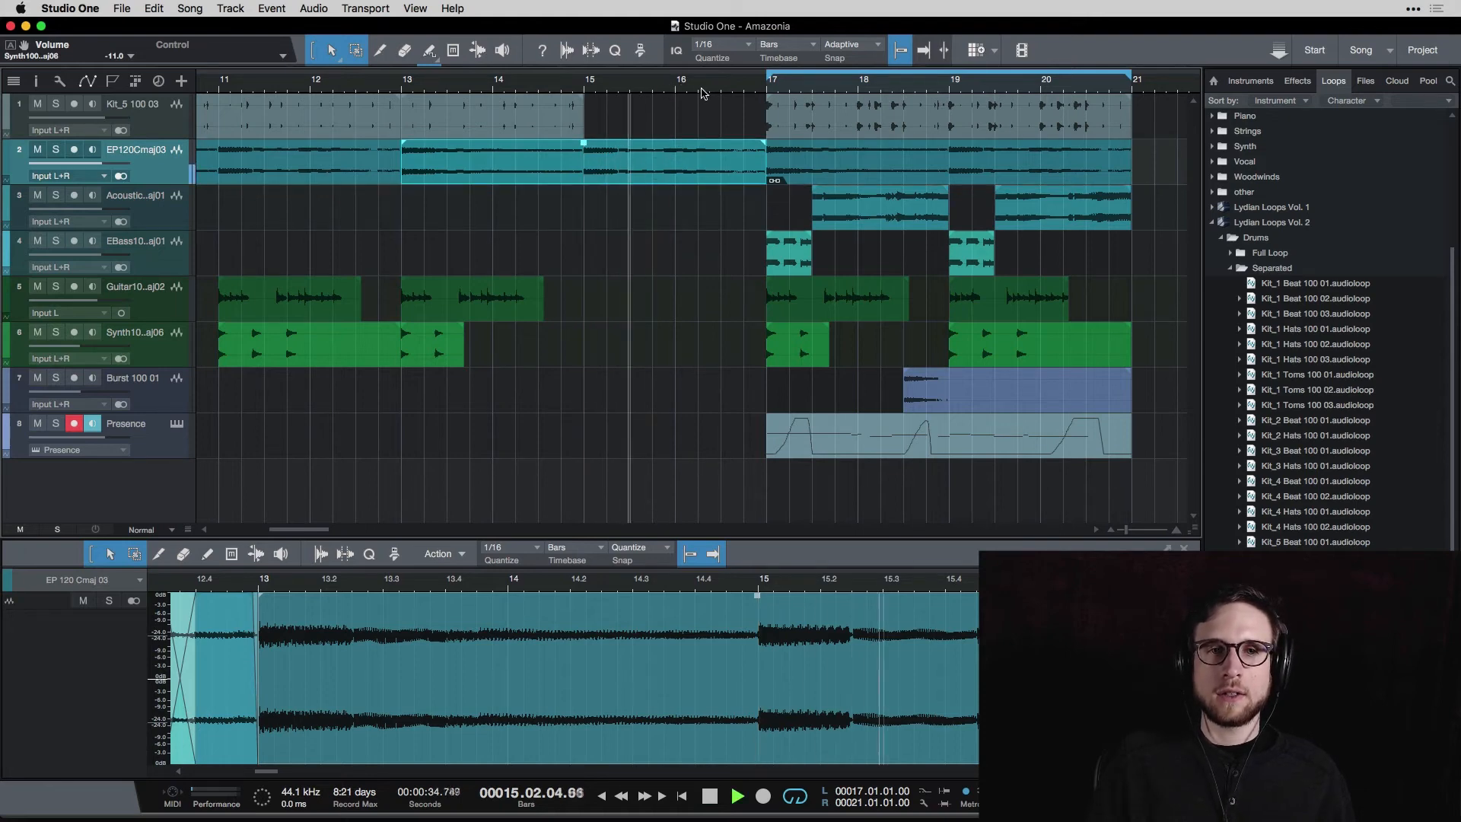
# Split the electric piano event at bar 16 and at beat 16.2, and delete the remainder up to bar 17.
pyautogui.keyDown('alt'); pyautogui.click(677, 150); pyautogui.keyUp('alt')
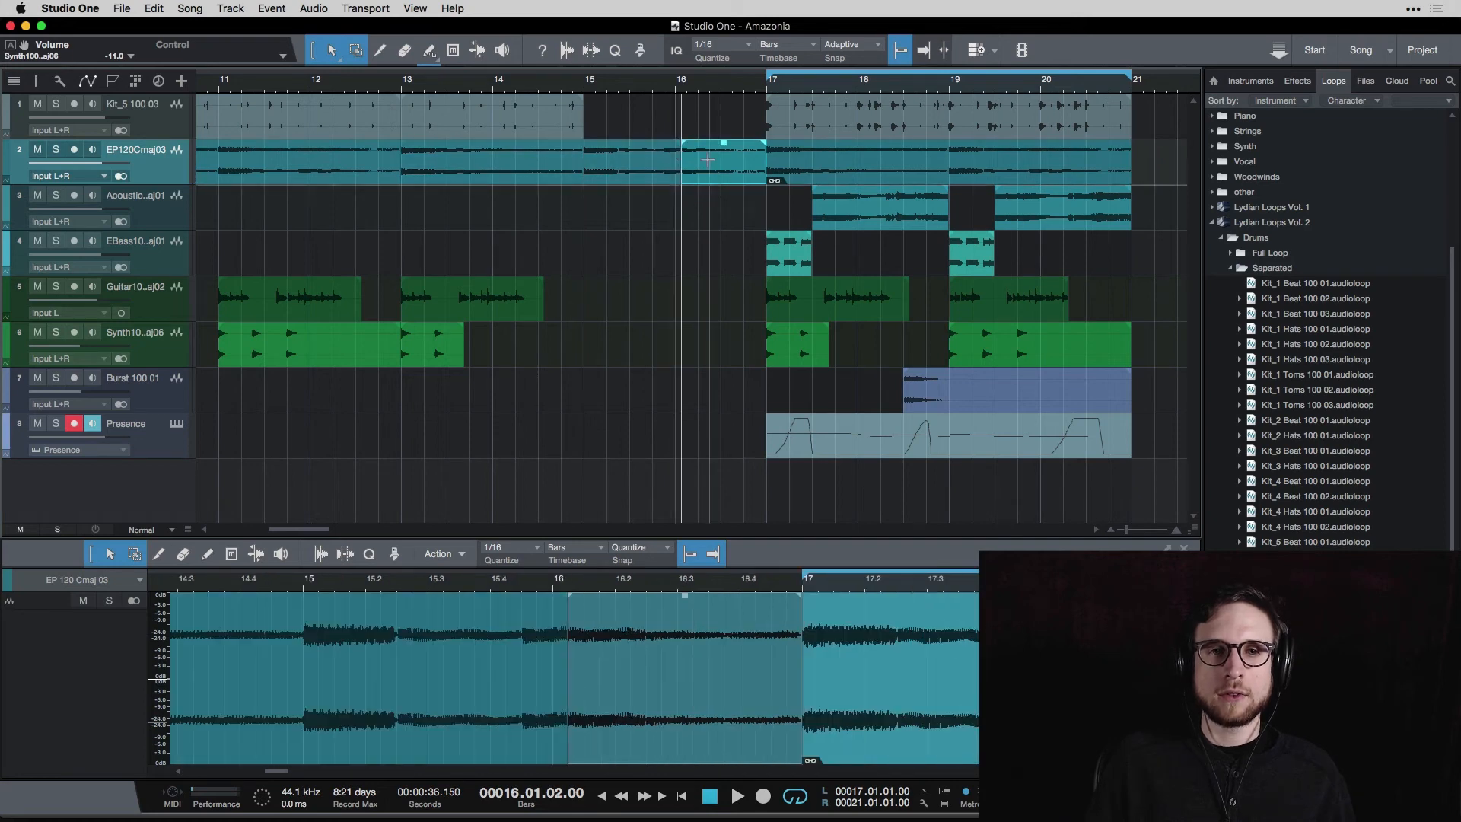
pyautogui.press('super+z')
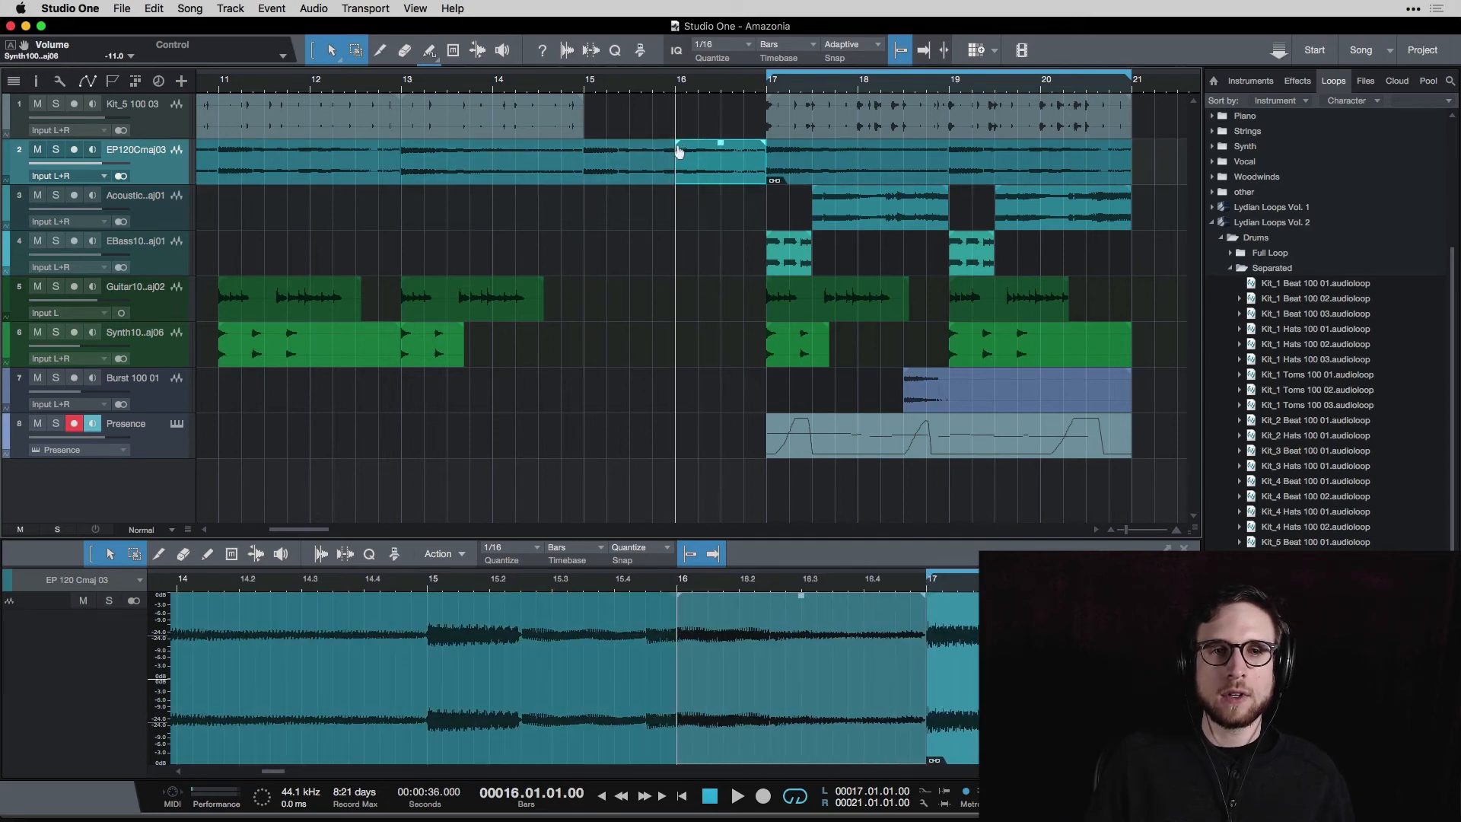
pyautogui.keyDown('alt'); pyautogui.click(678, 150); pyautogui.keyUp('alt')
pyautogui.keyDown('alt'); pyautogui.click(698, 150); pyautogui.keyUp('alt')
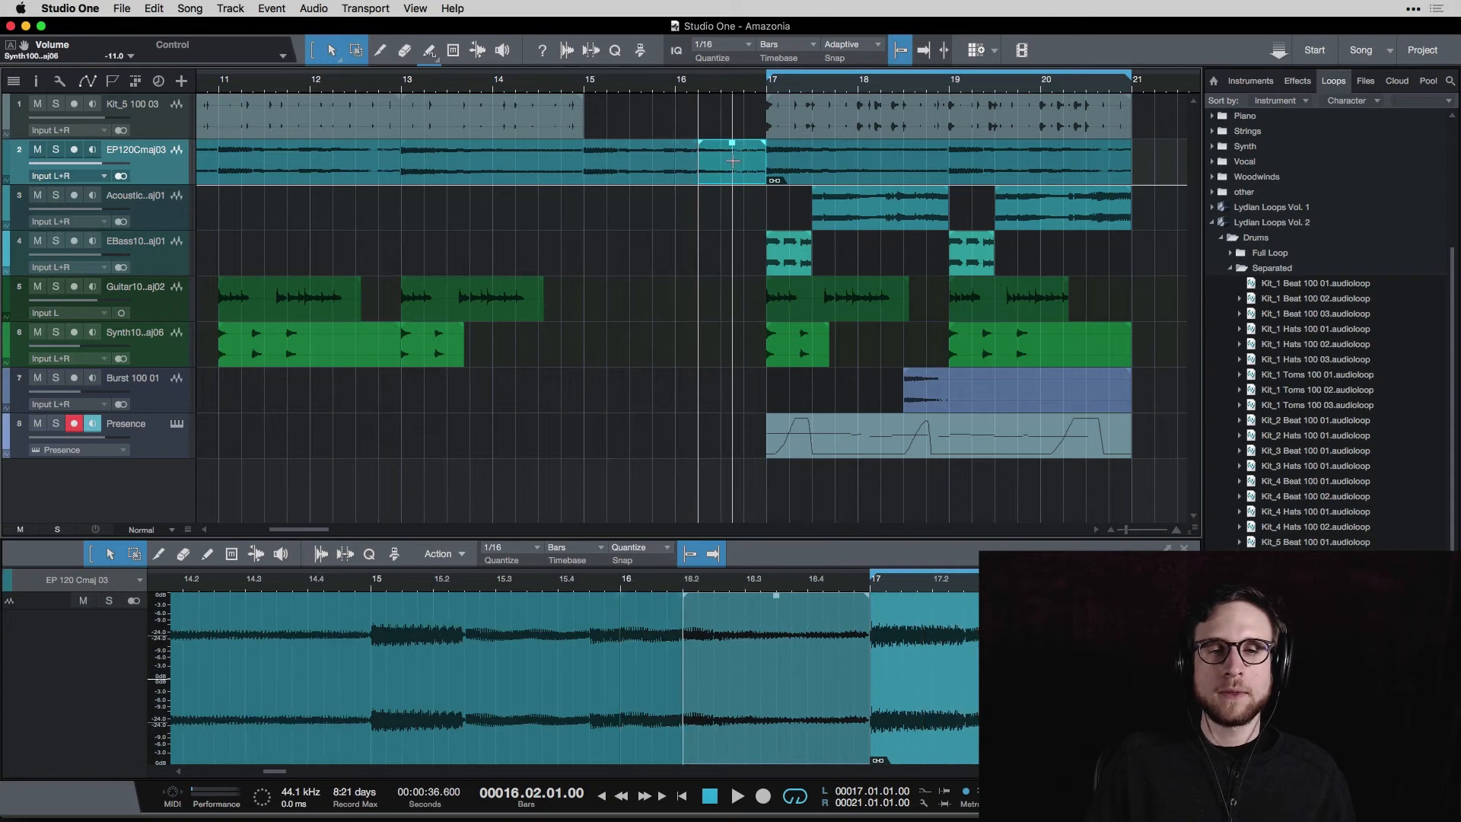
pyautogui.press('Delete')
# Duplicate the one-beat electric piano slice at bar 16 three times up to bar 17, and audition it from bar 15.
pyautogui.click(688, 169)
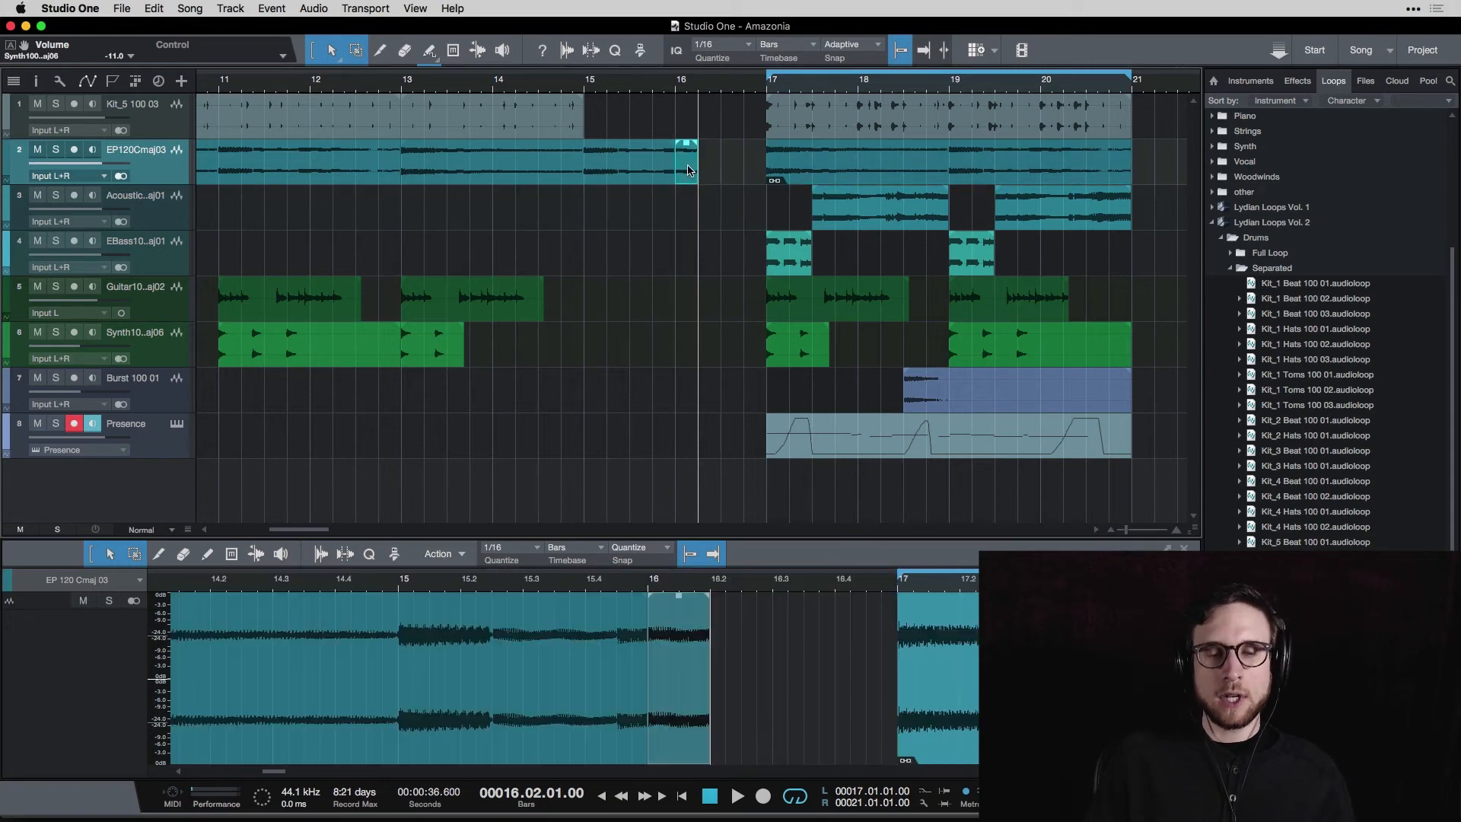
pyautogui.moveTo(690, 170); pyautogui.dragTo(759, 170)
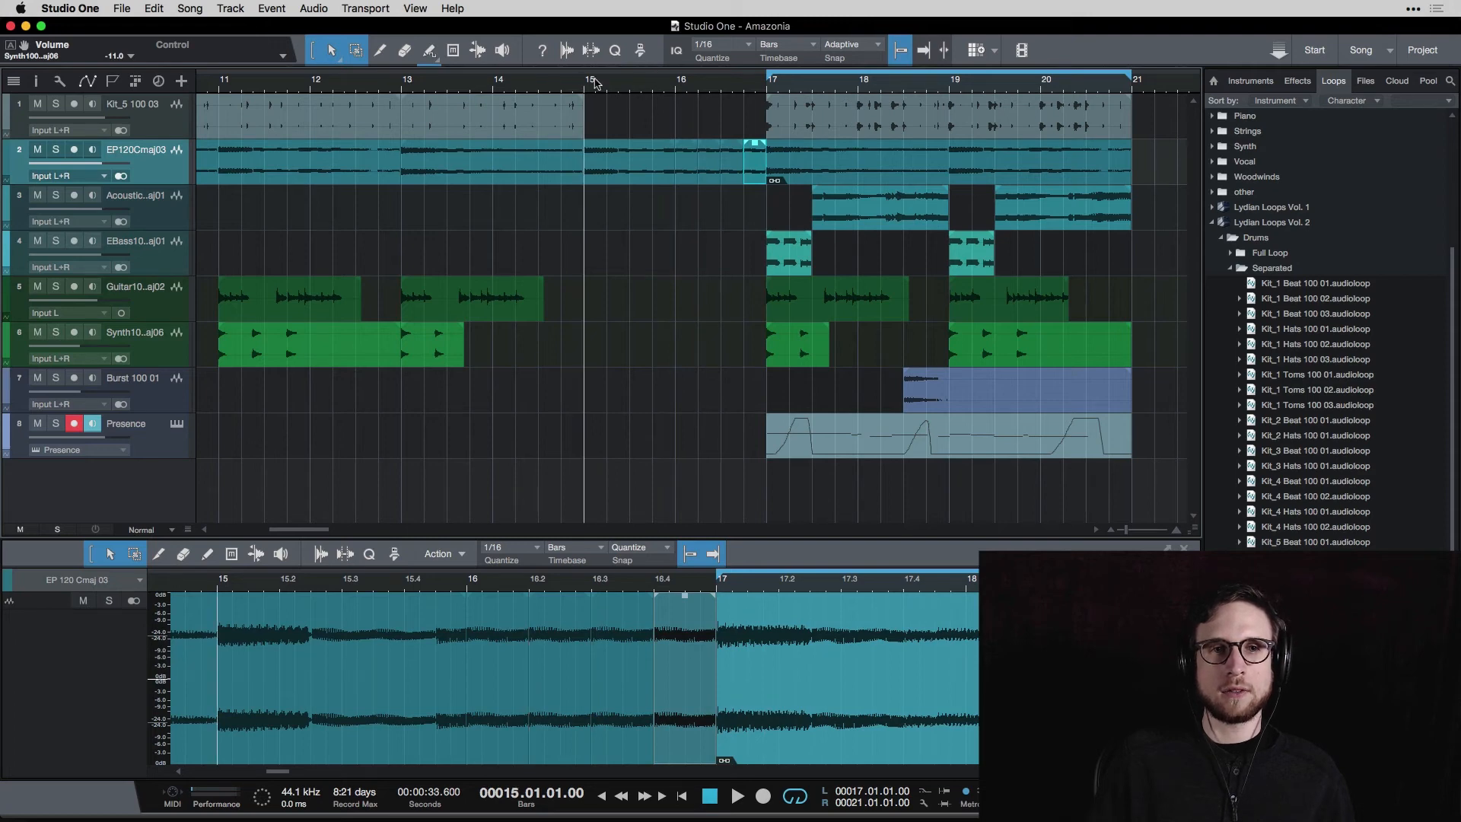
pyautogui.press('space')
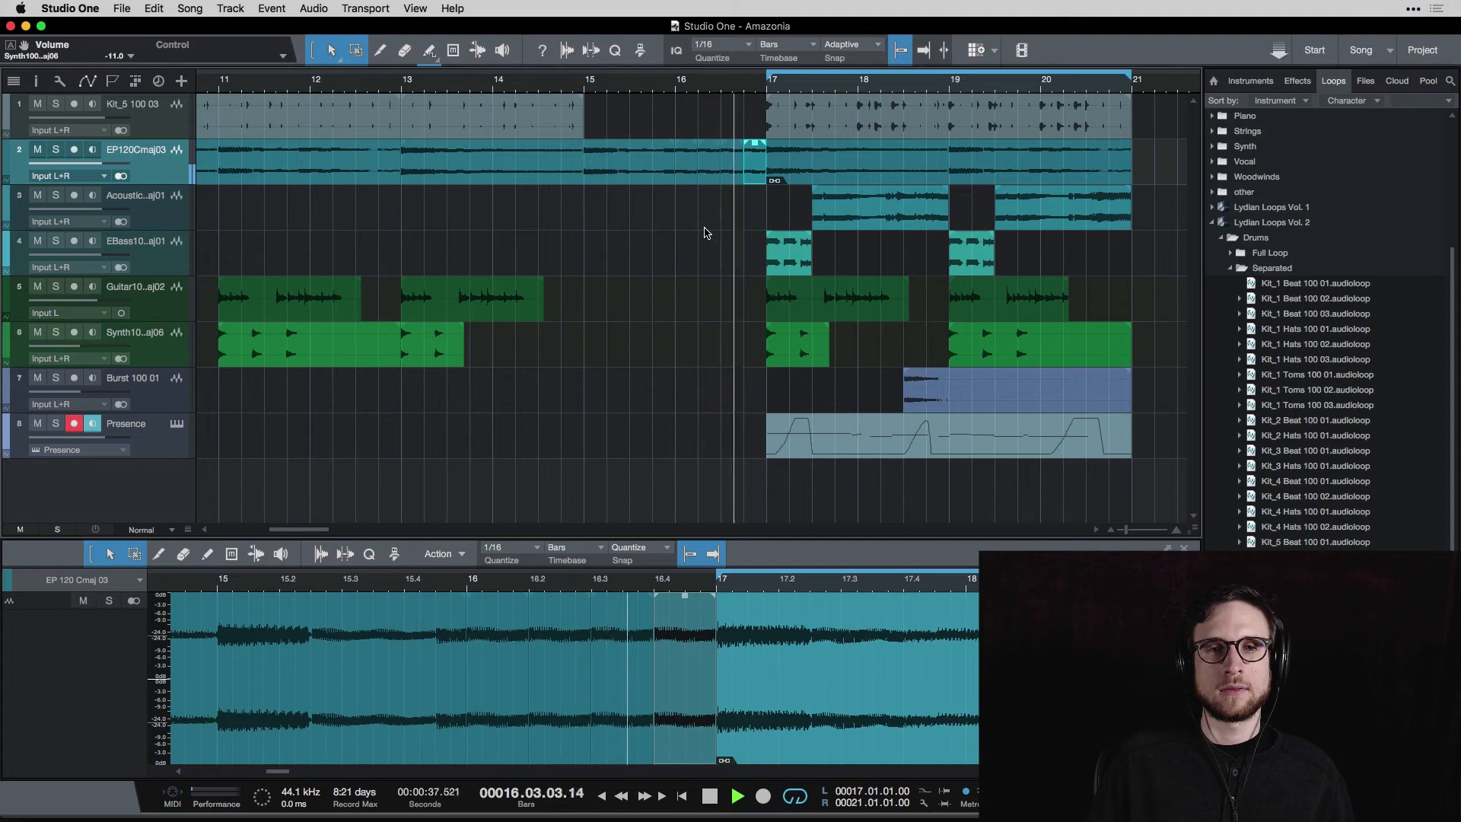
pyautogui.press('space')
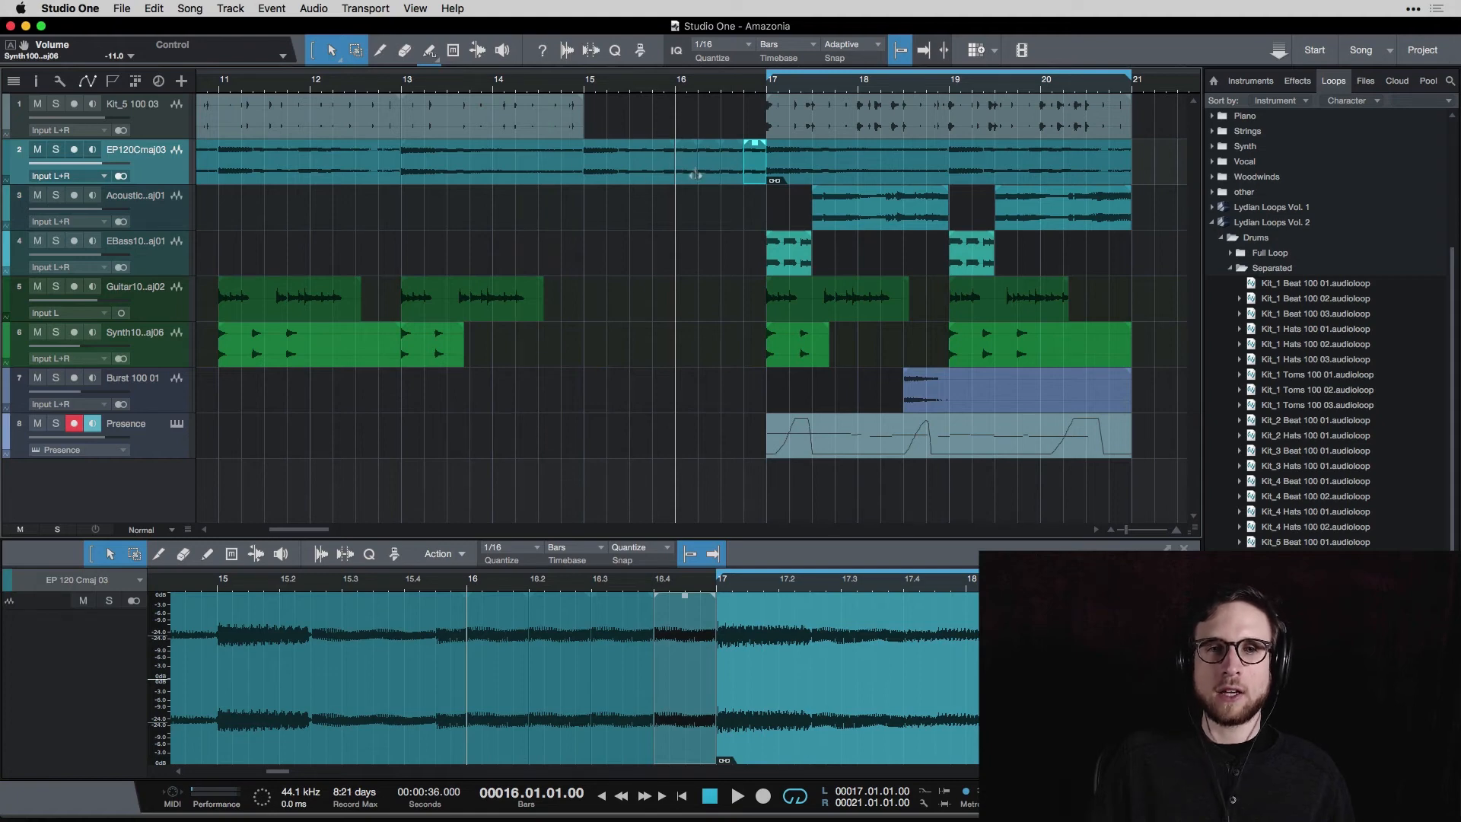
pyautogui.click(629, 174)
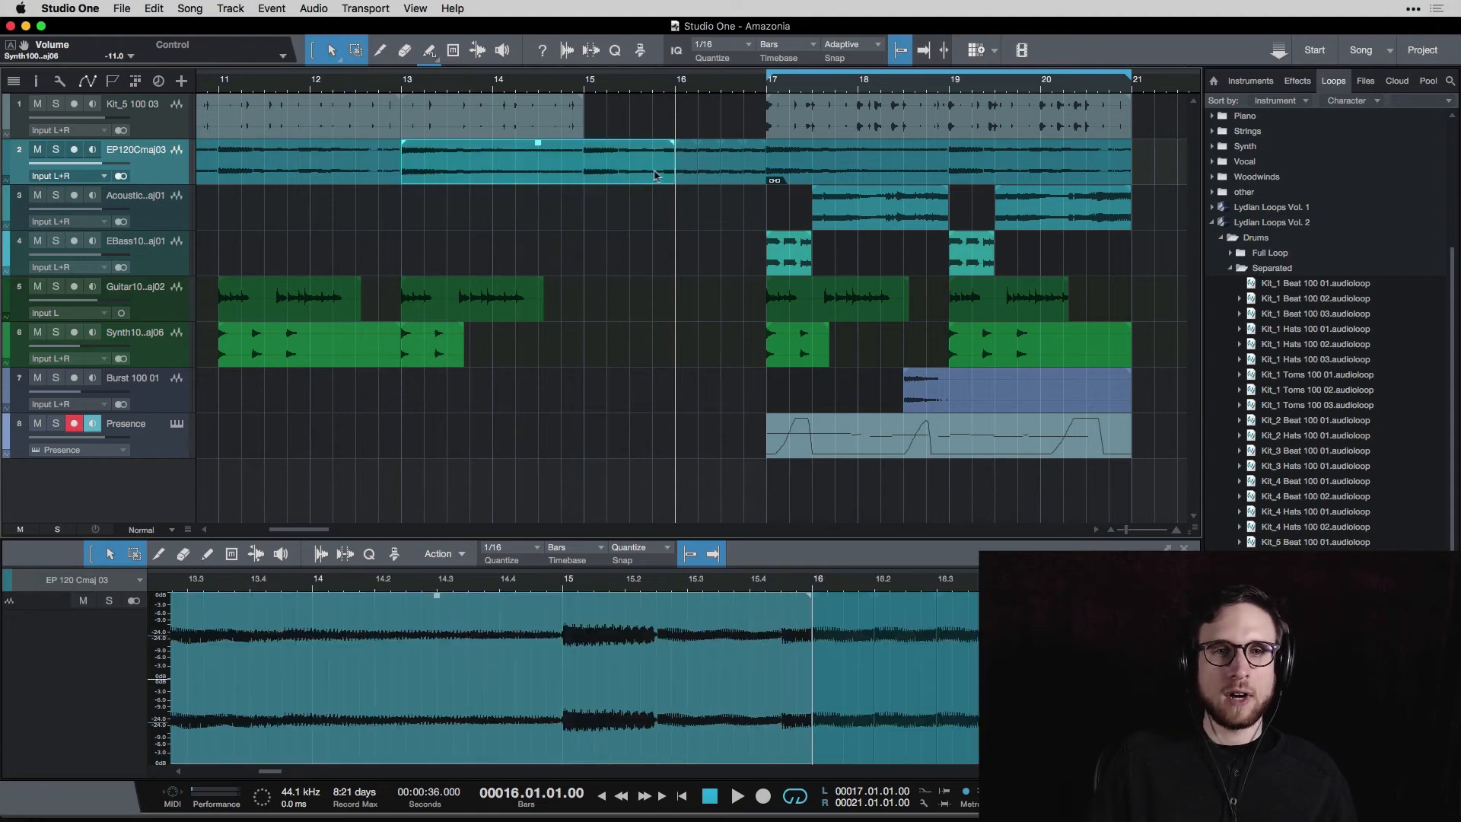
pyautogui.moveTo(682, 173); pyautogui.dragTo(709, 175)
pyautogui.moveTo(723, 173); pyautogui.dragTo(742, 173)
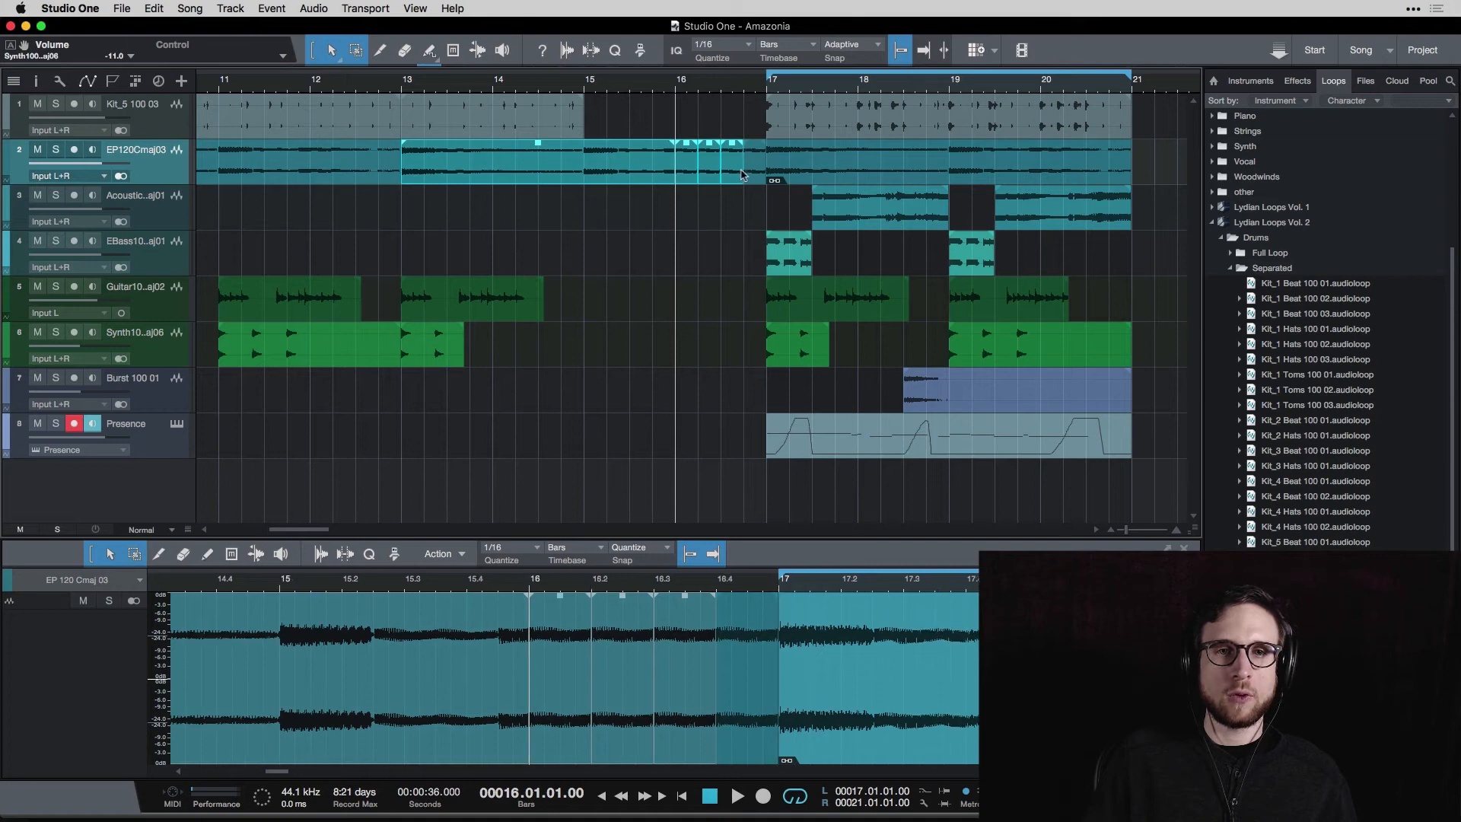
pyautogui.keyDown('shift'); pyautogui.click(756, 173); pyautogui.keyUp('shift')
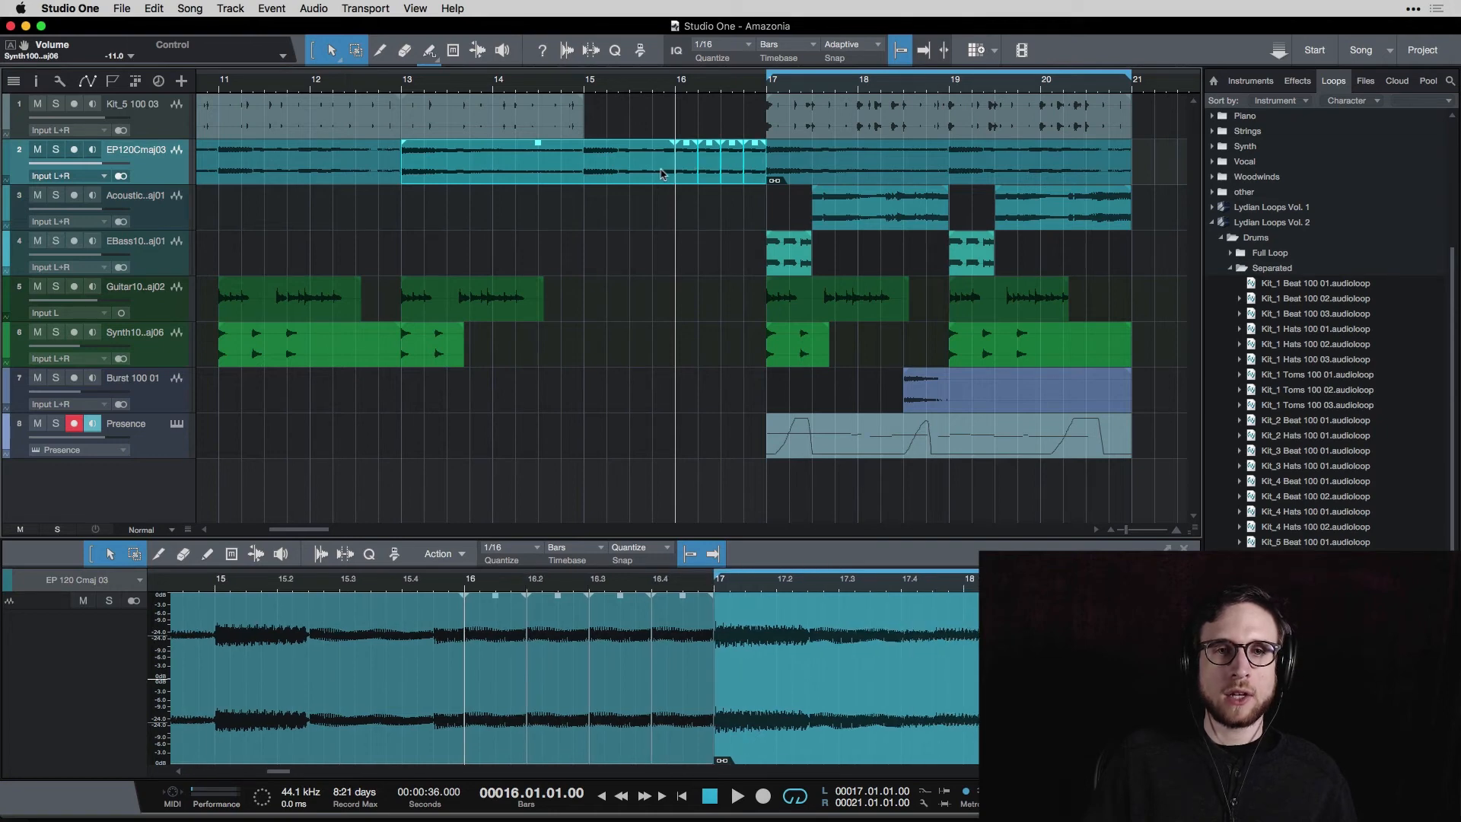
# Create crossfades between the four one-beat electric piano slices in bar 16.
pyautogui.click(689, 175)
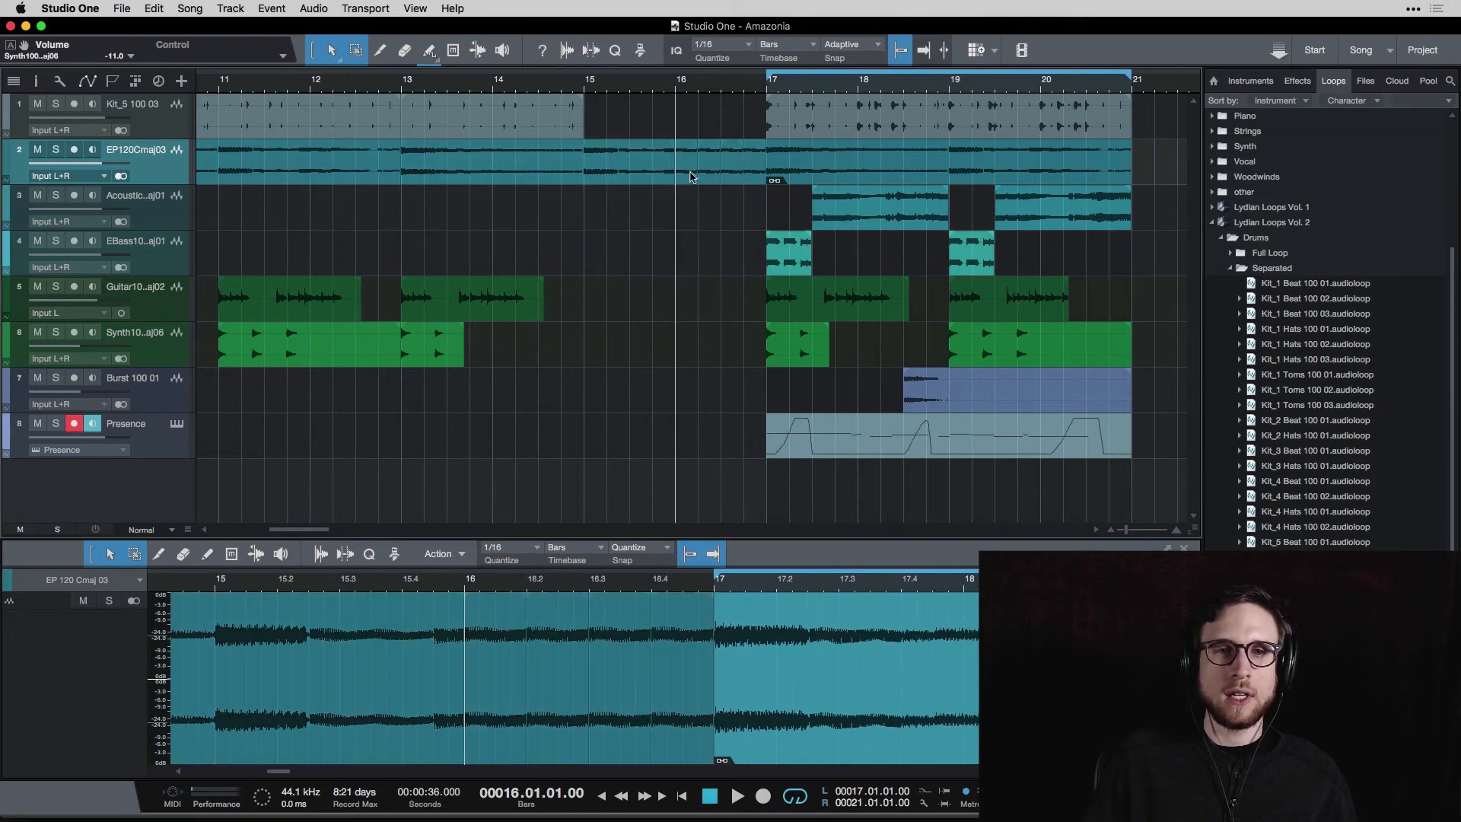
pyautogui.keyDown('shift'); pyautogui.click(714, 174); pyautogui.keyUp('shift')
pyautogui.keyDown('shift'); pyautogui.click(731, 173); pyautogui.keyUp('shift')
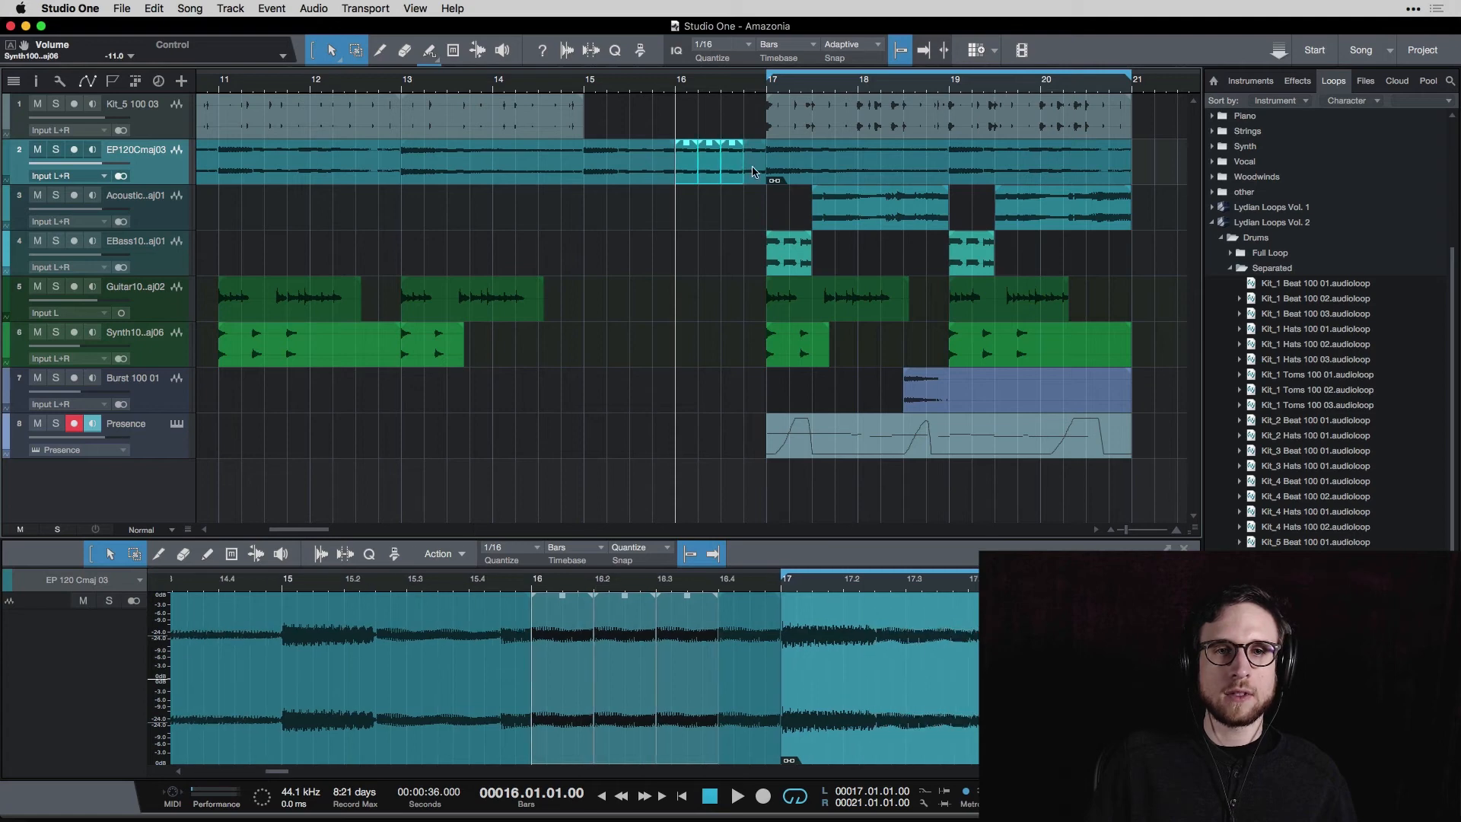
pyautogui.keyDown('shift'); pyautogui.click(753, 173); pyautogui.keyUp('shift')
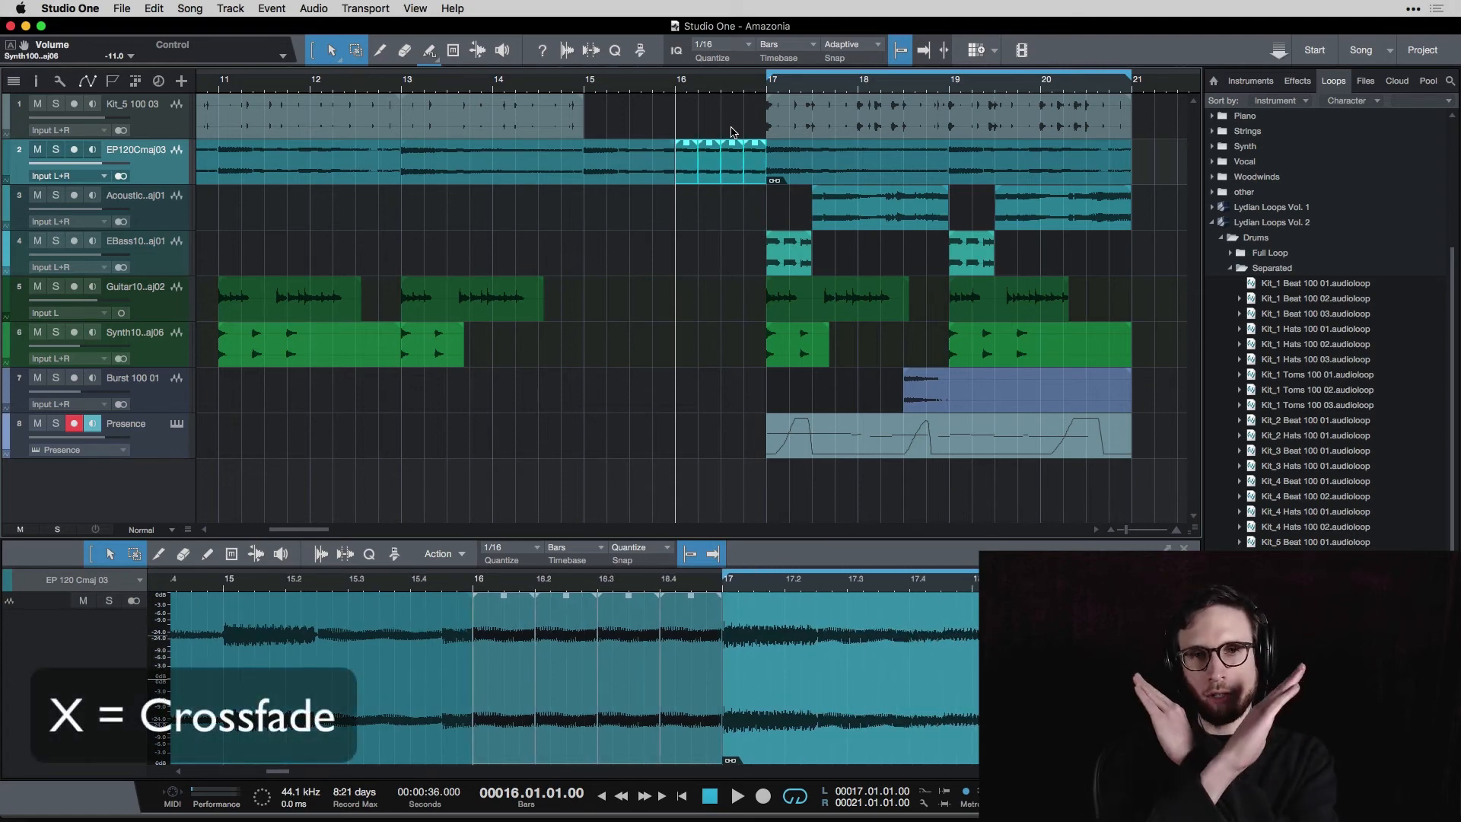
pyautogui.press('x')
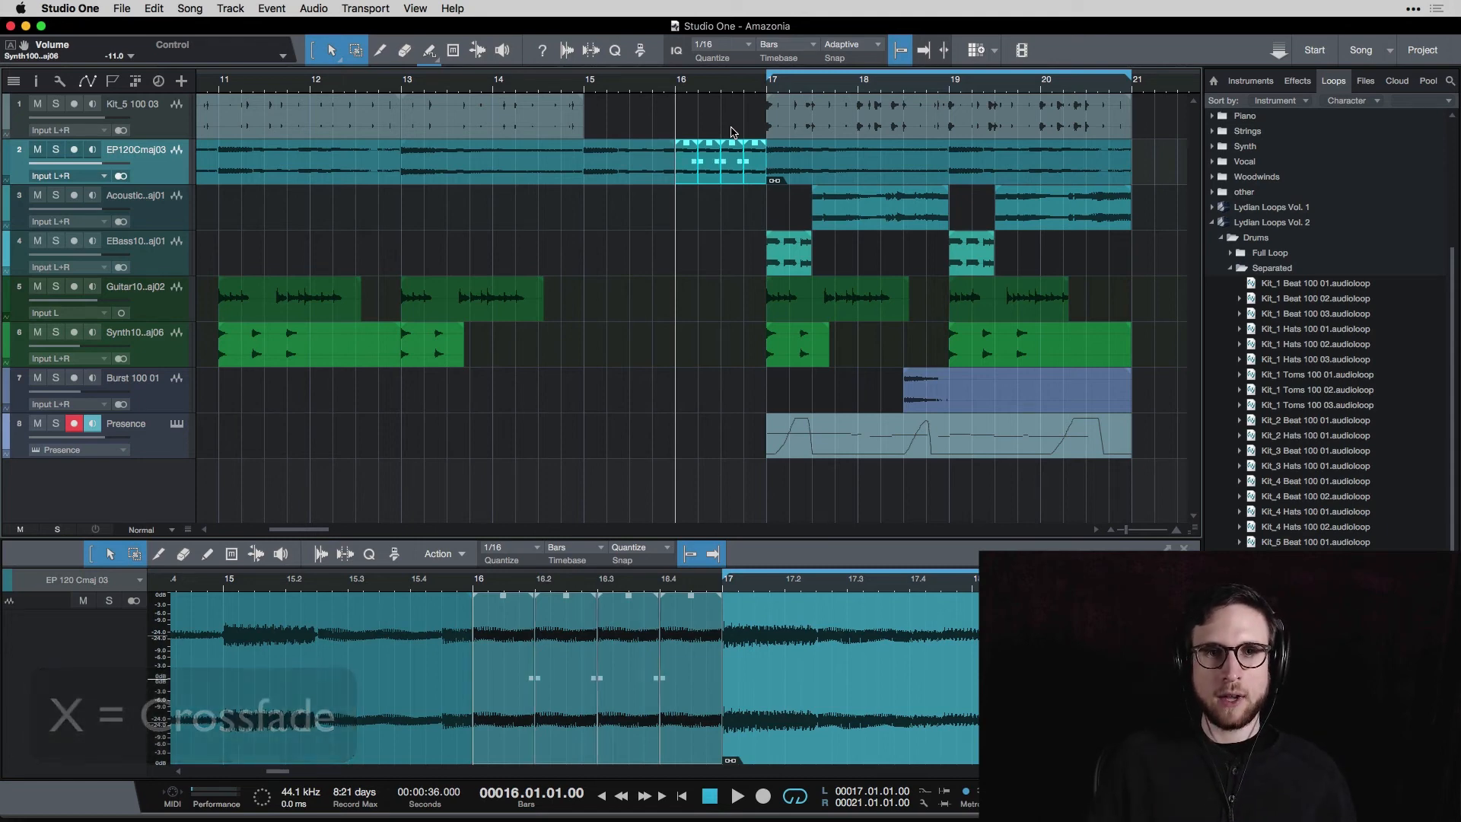
# Play the crossfaded electric piano slices from bar 16 twice to check the transitions between them.
pyautogui.press('space')
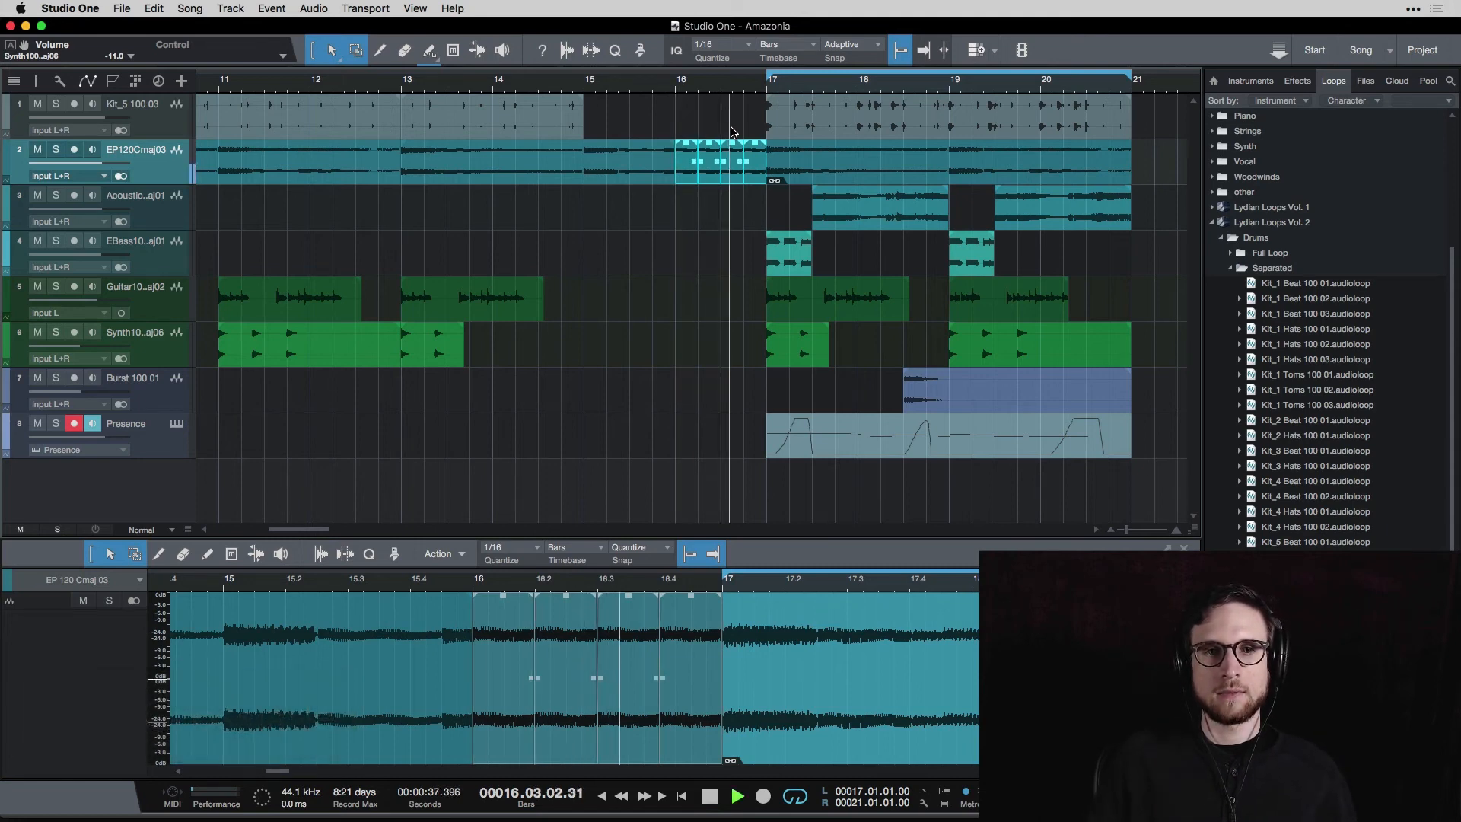
pyautogui.press('space')
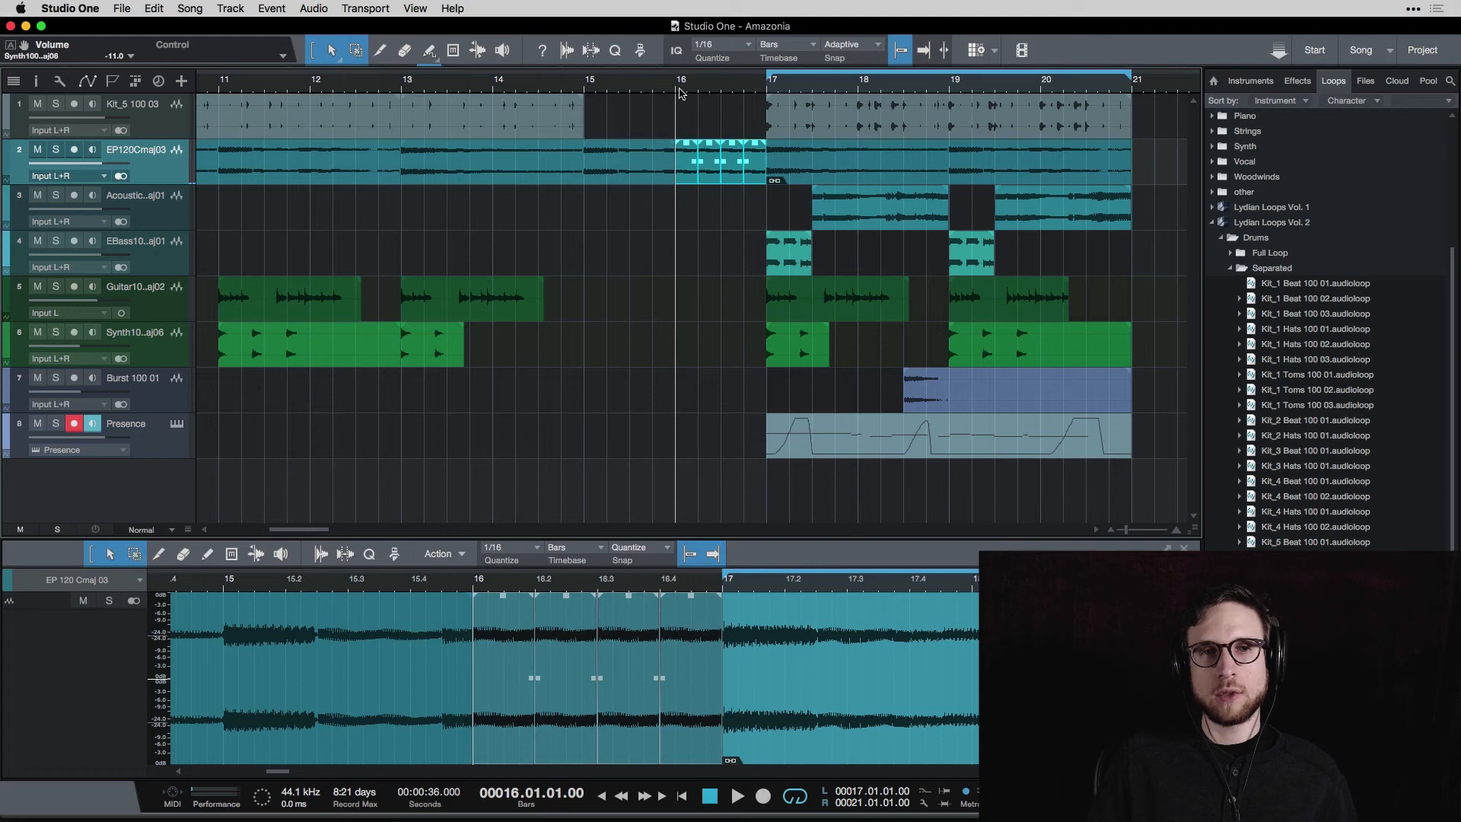
pyautogui.press('space')
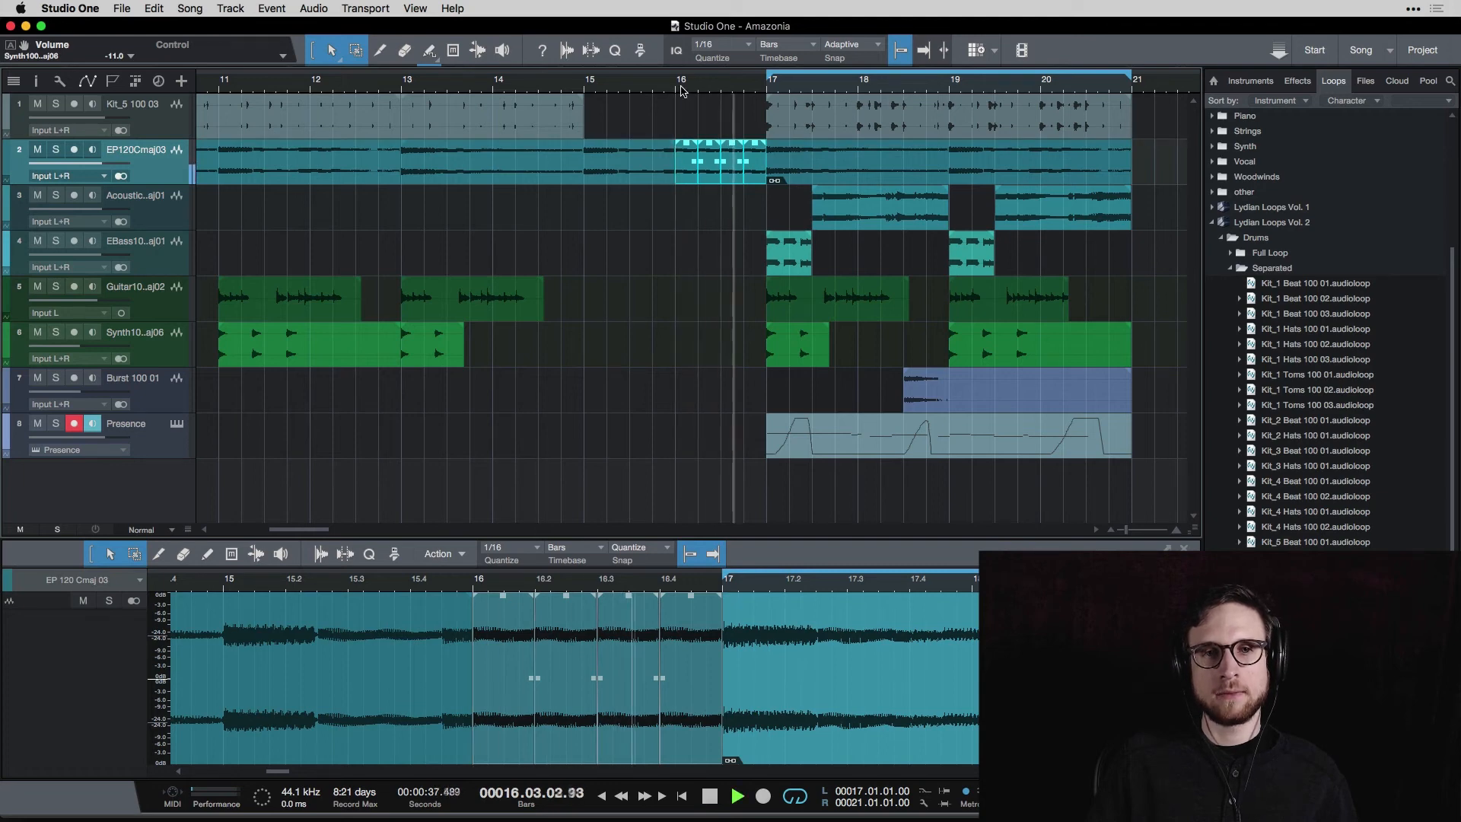
pyautogui.press('space')
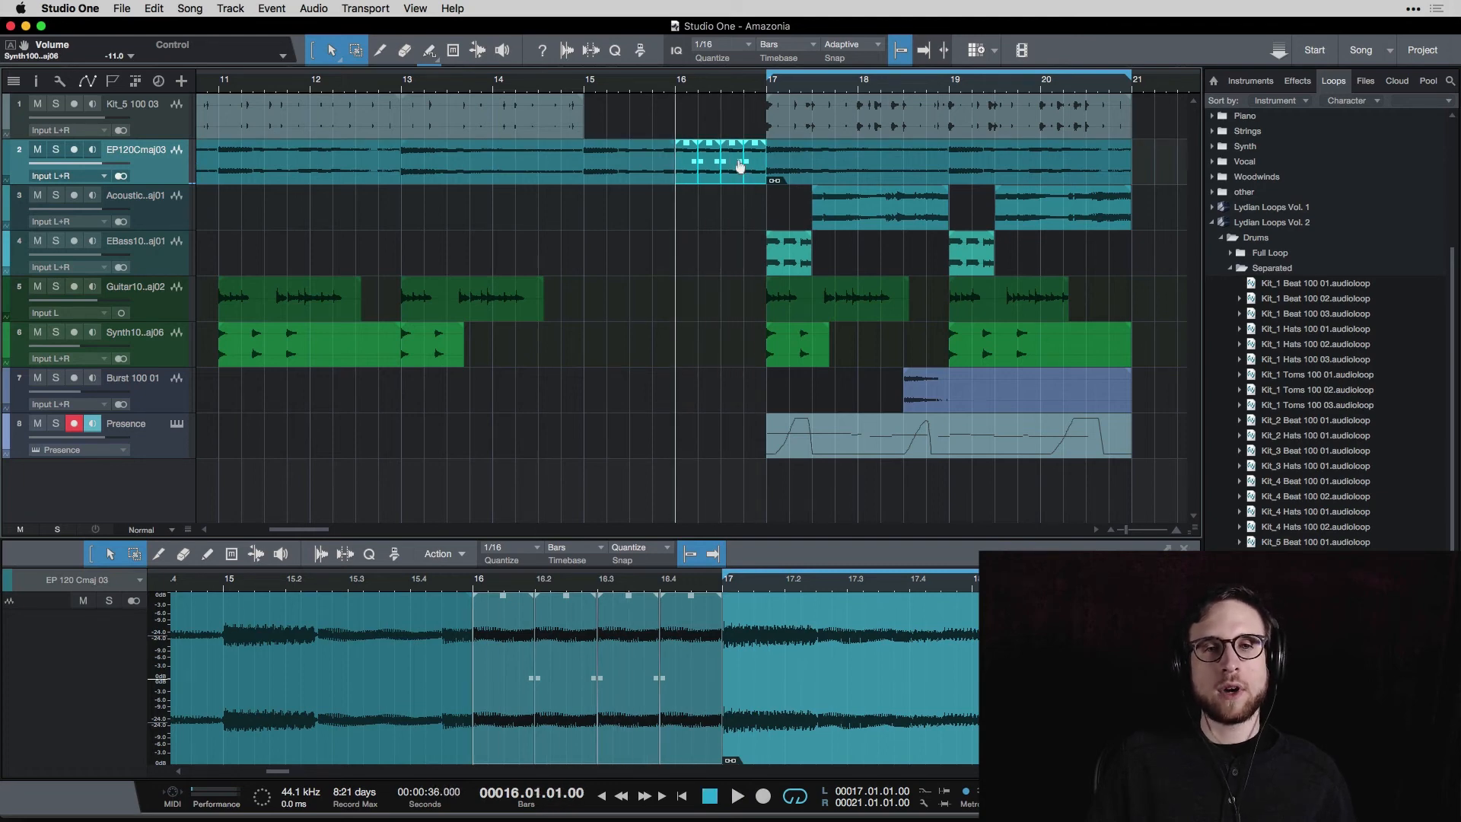
# Compare the bounced electric piano event at bar 13 with the loop event at bar 17, and look up Bounce Selection among the event operations.
pyautogui.click(926, 177)
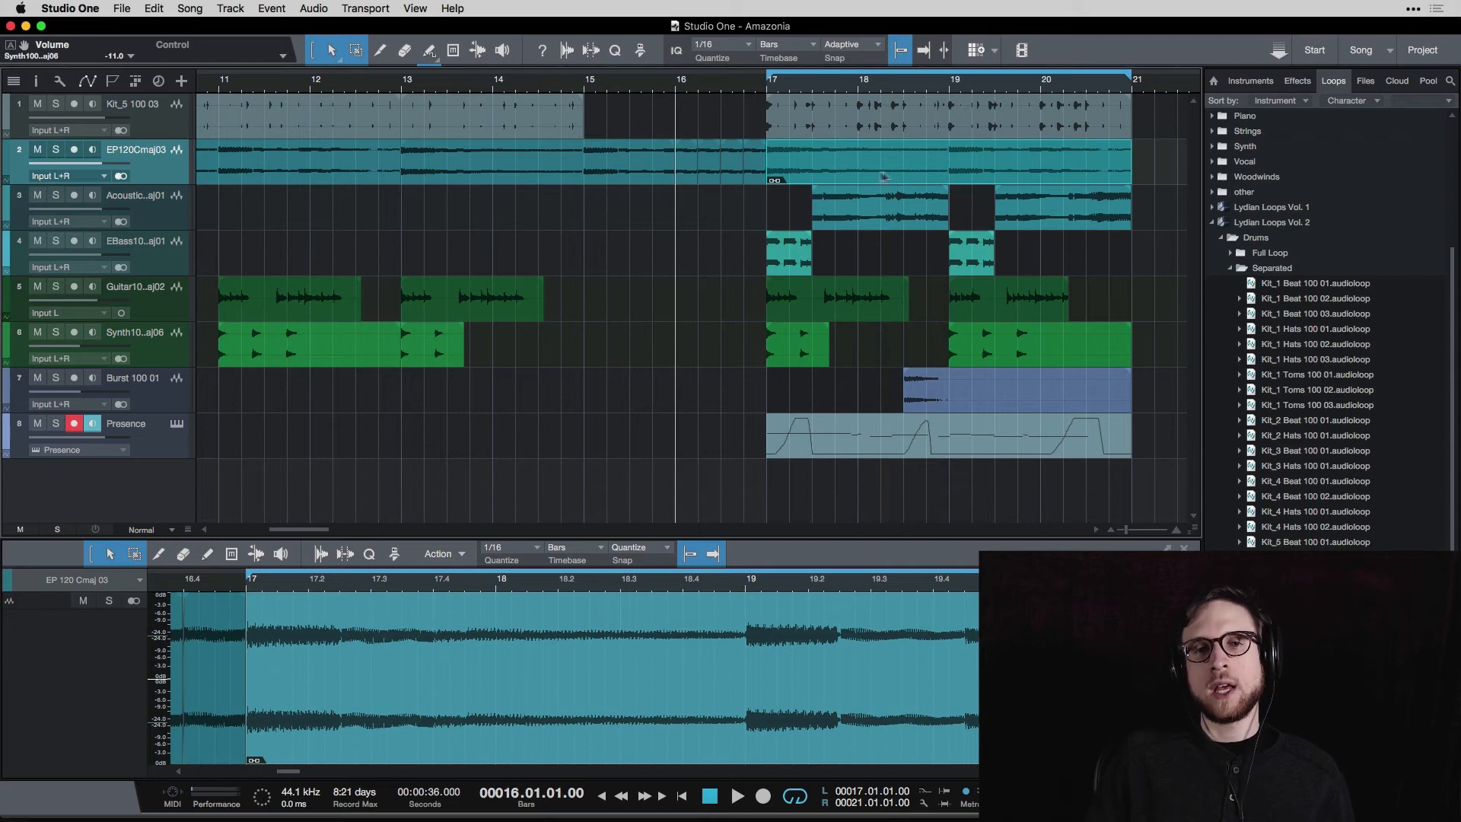
pyautogui.click(578, 172)
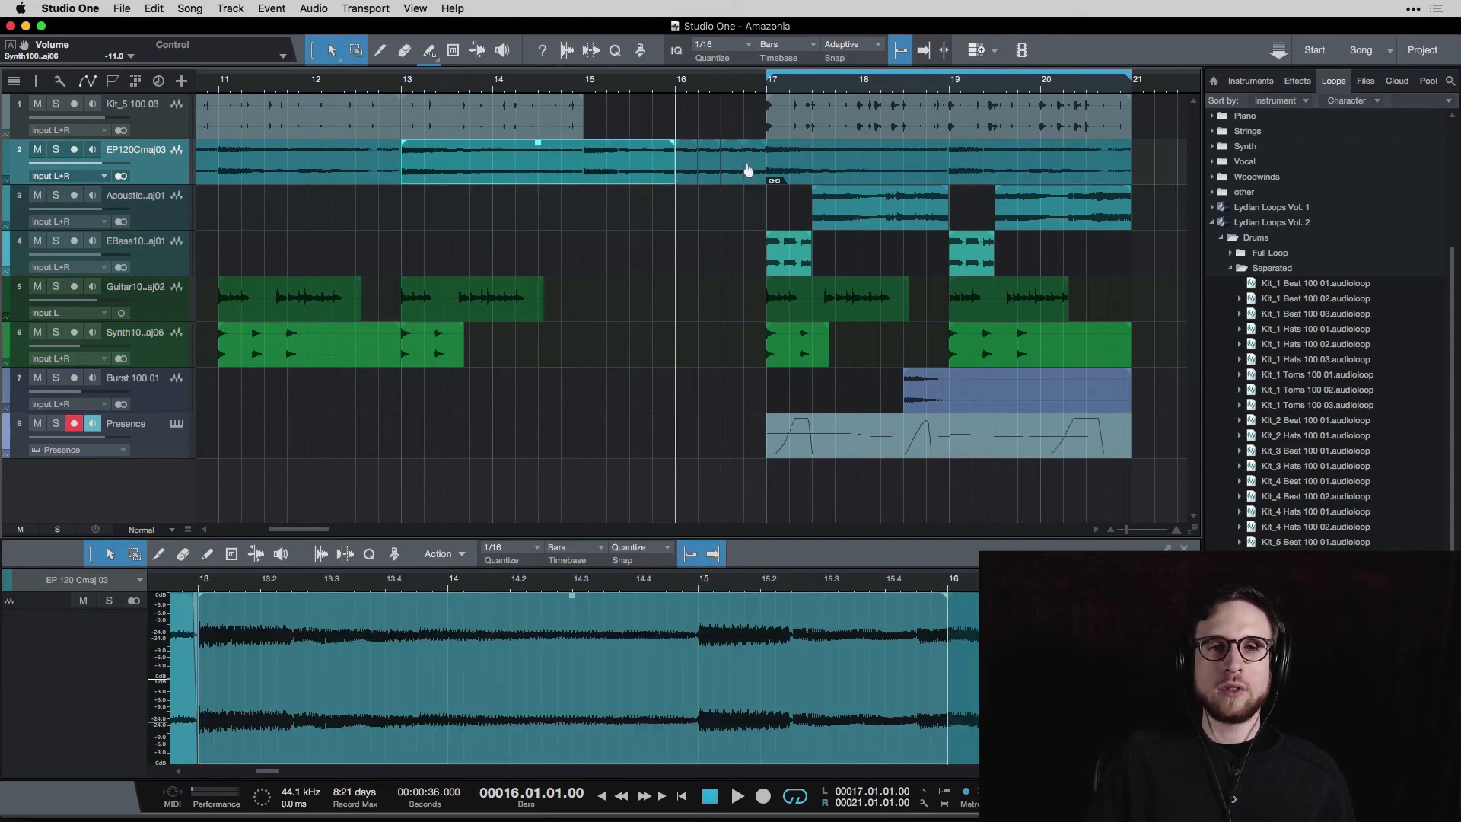
pyautogui.click(837, 176)
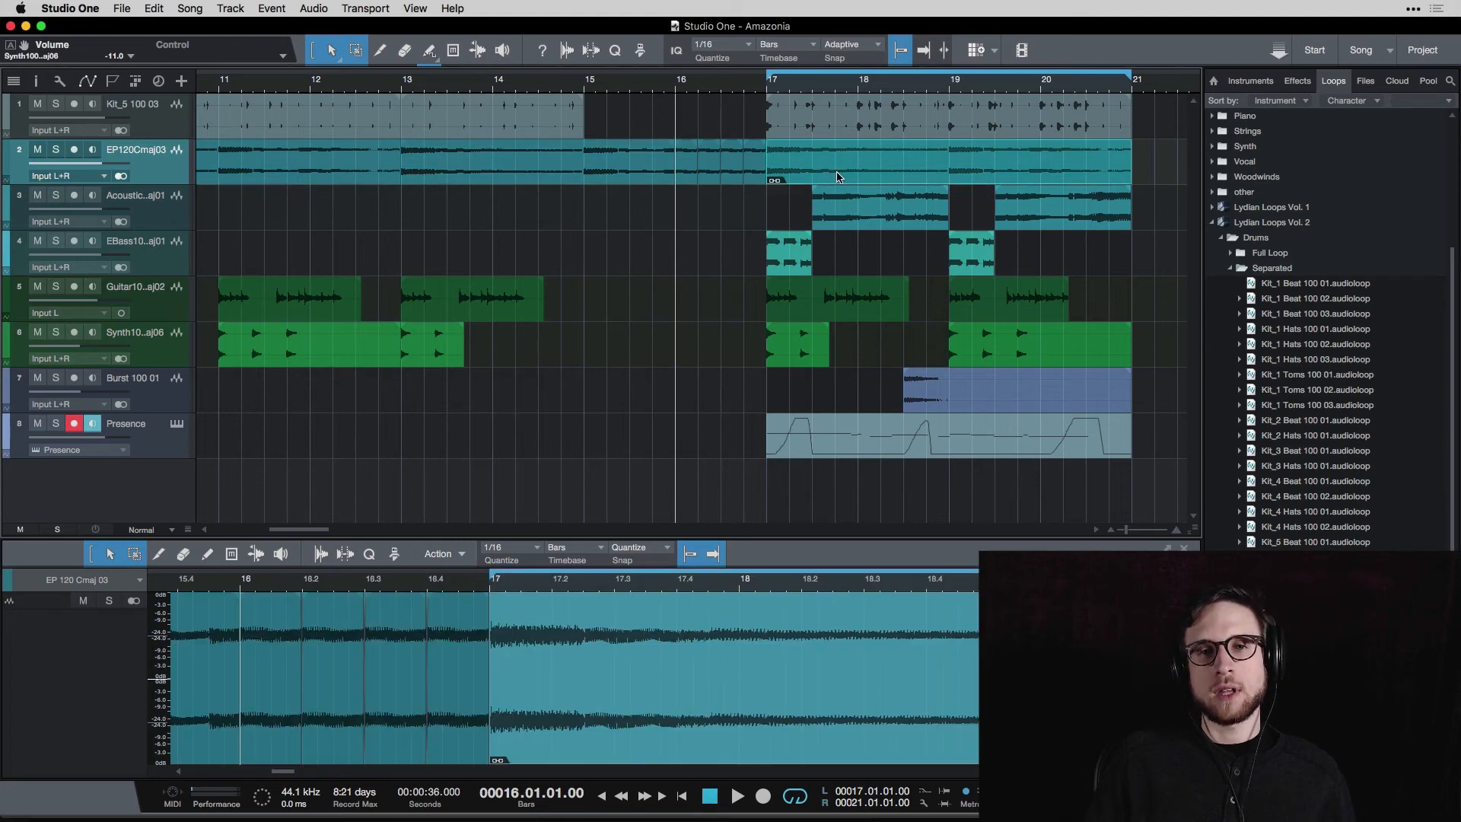
pyautogui.click(618, 173)
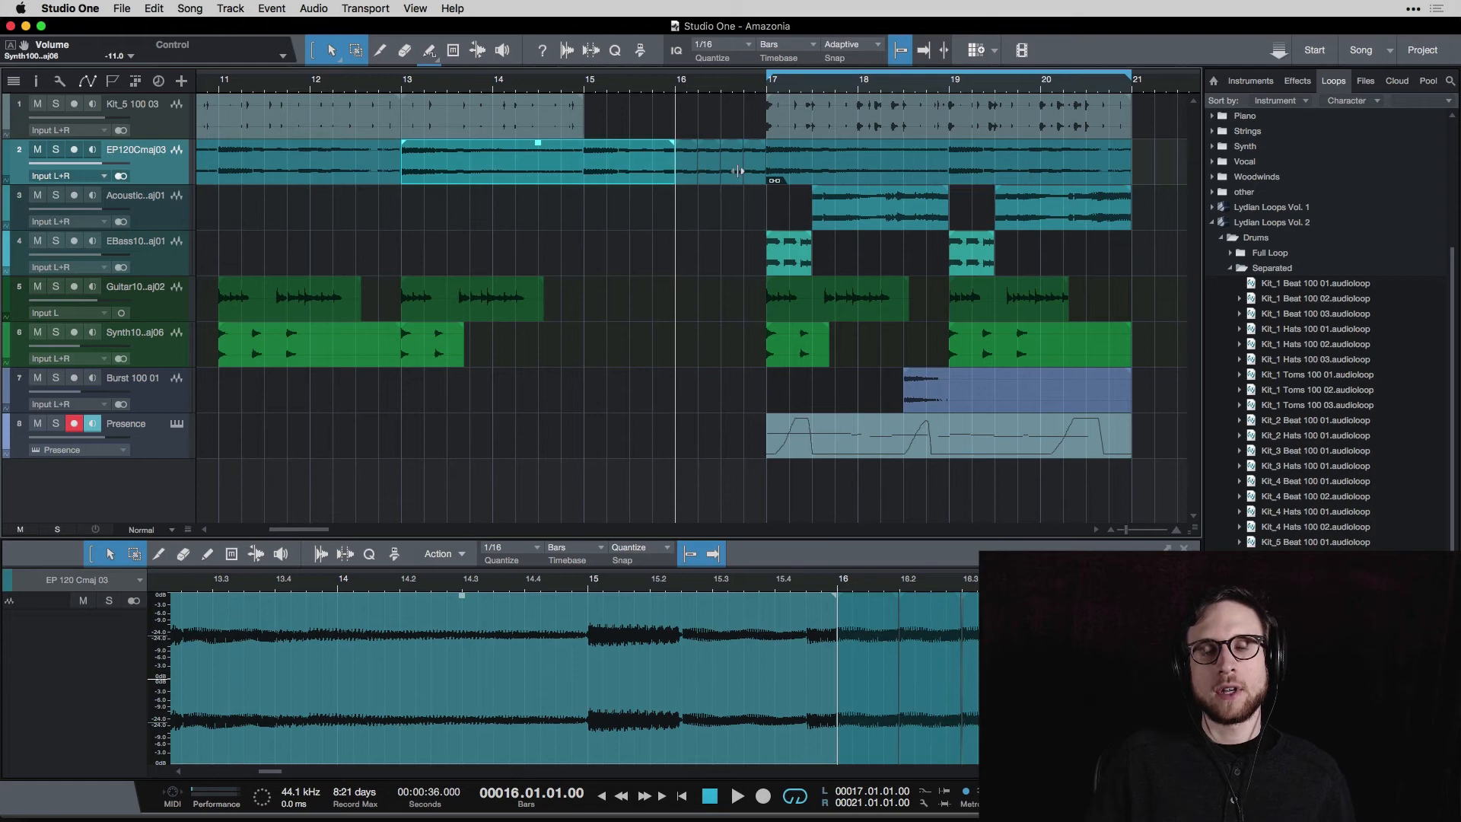
pyautogui.click(815, 175)
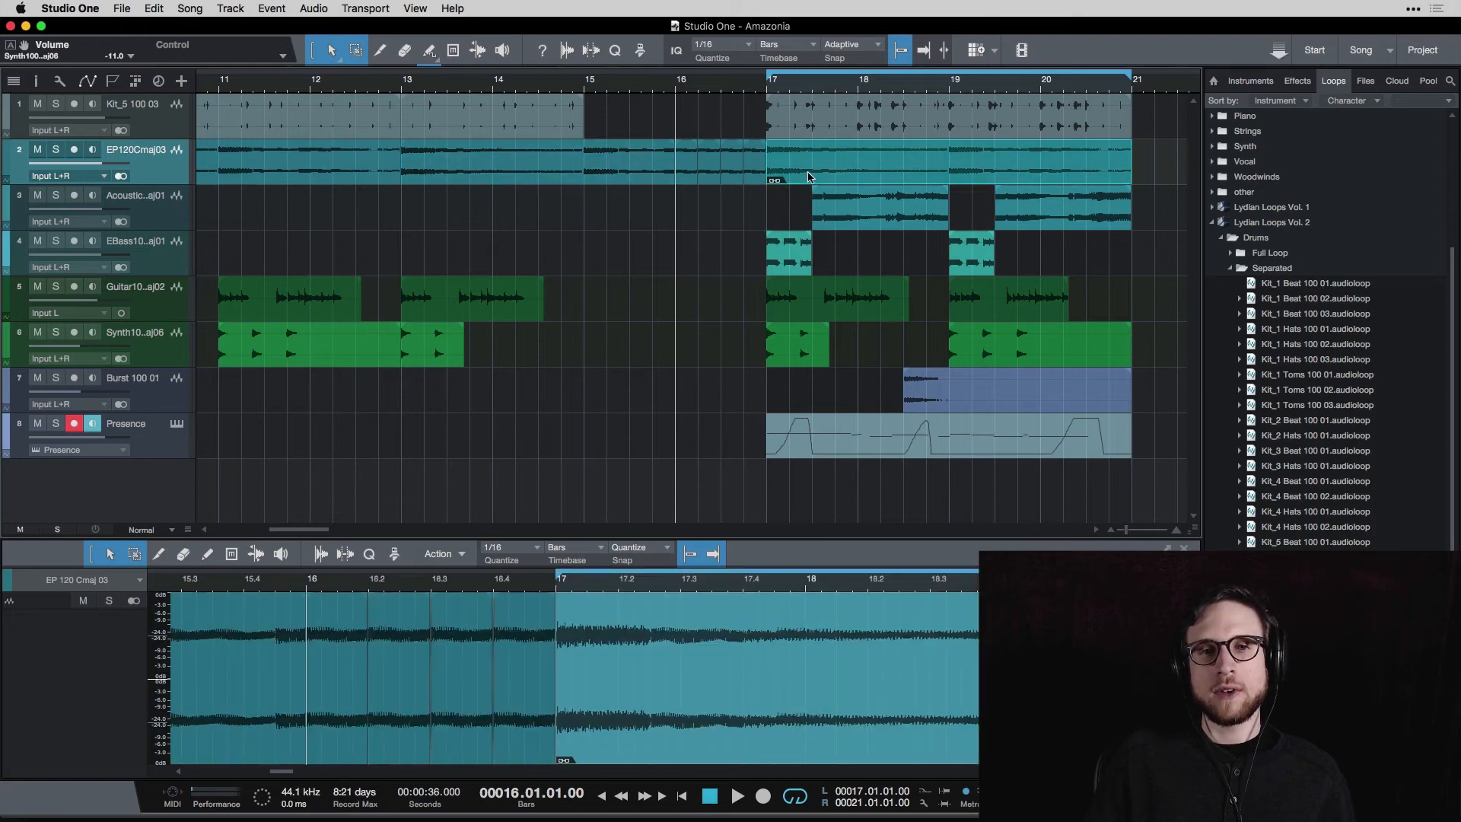
pyautogui.rightClick(813, 176)
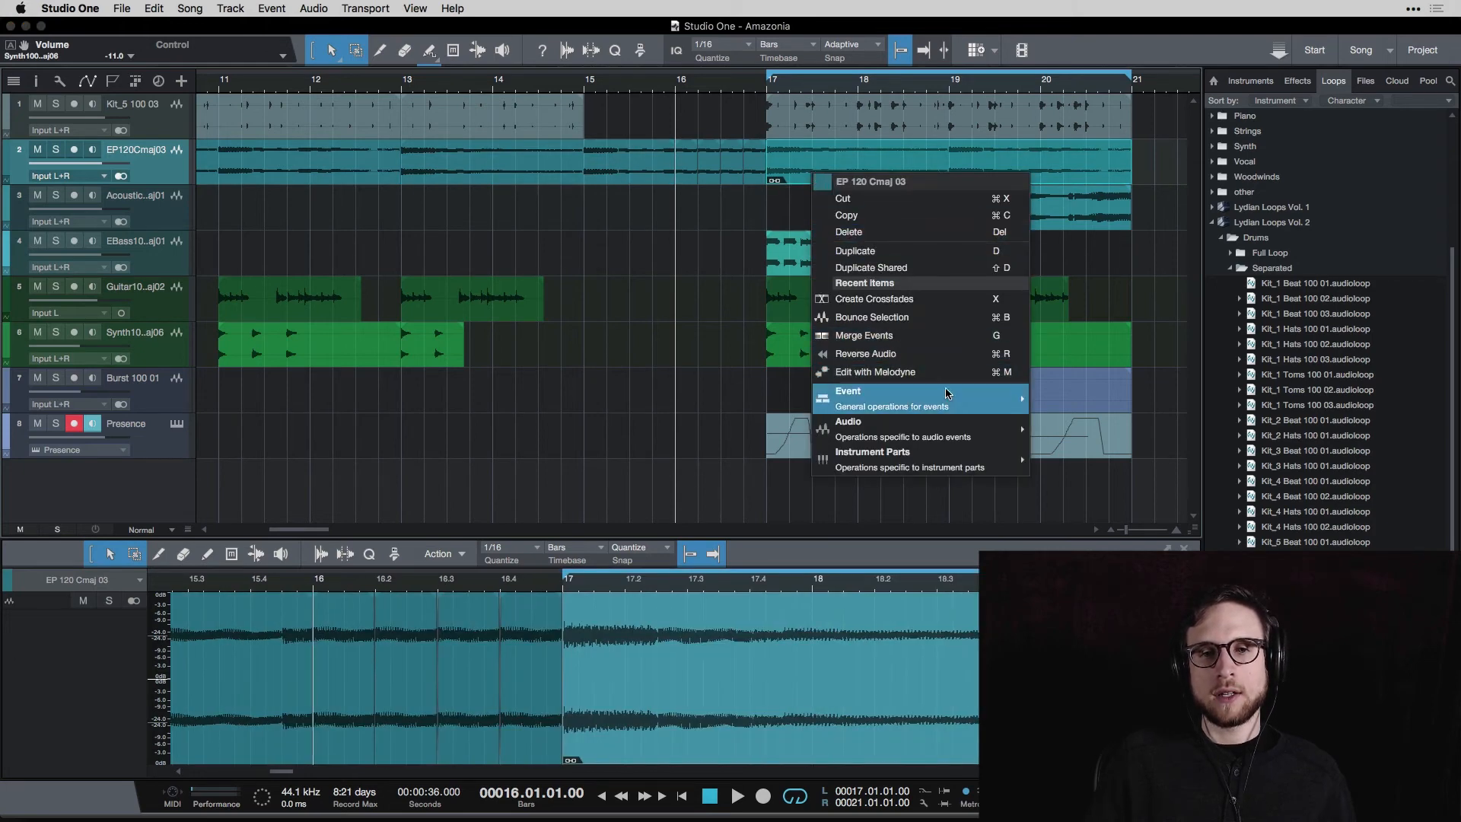
pyautogui.moveTo(944, 402)
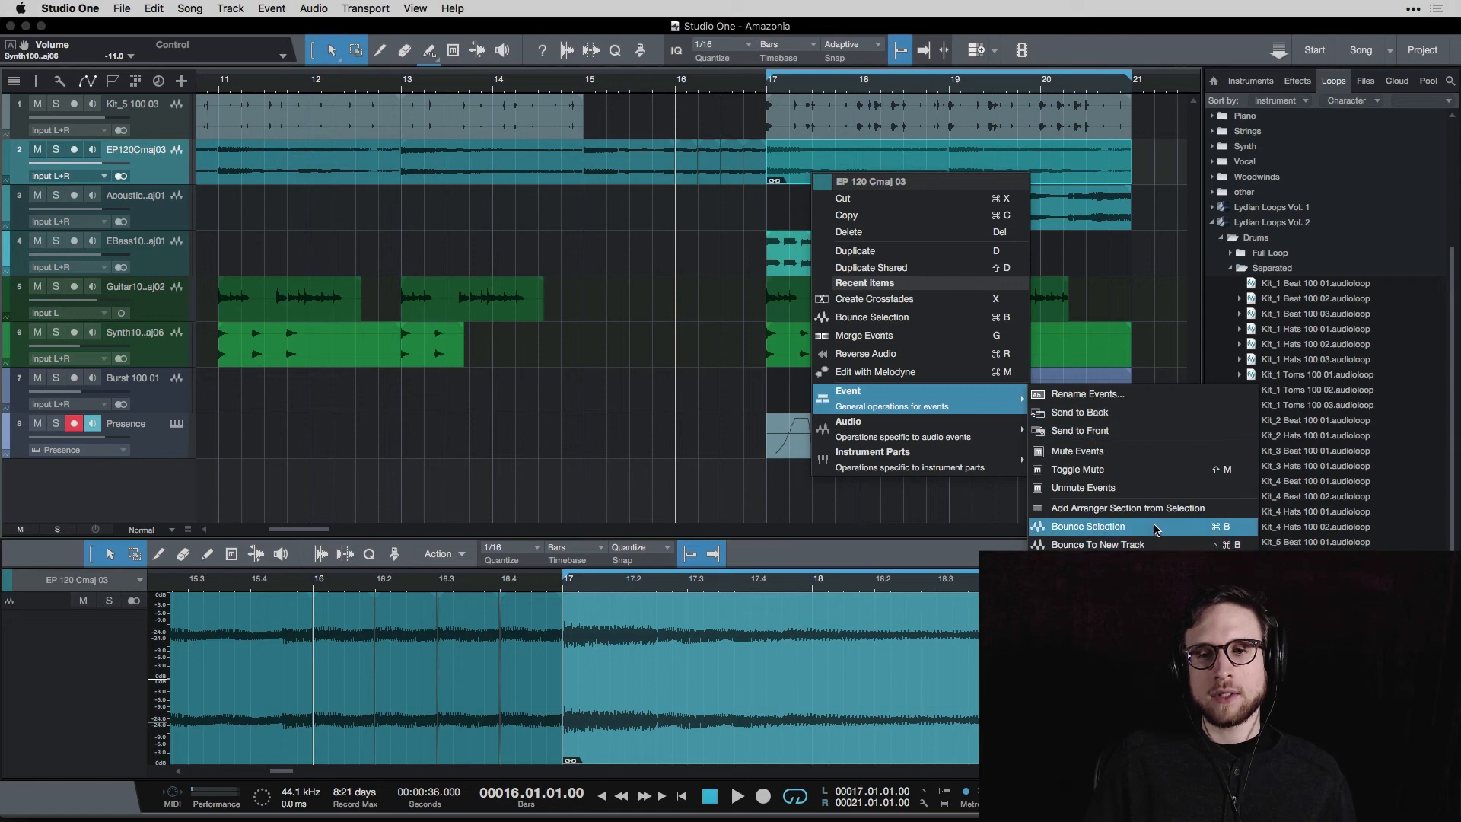
pyautogui.click(642, 225)
pyautogui.click(582, 174)
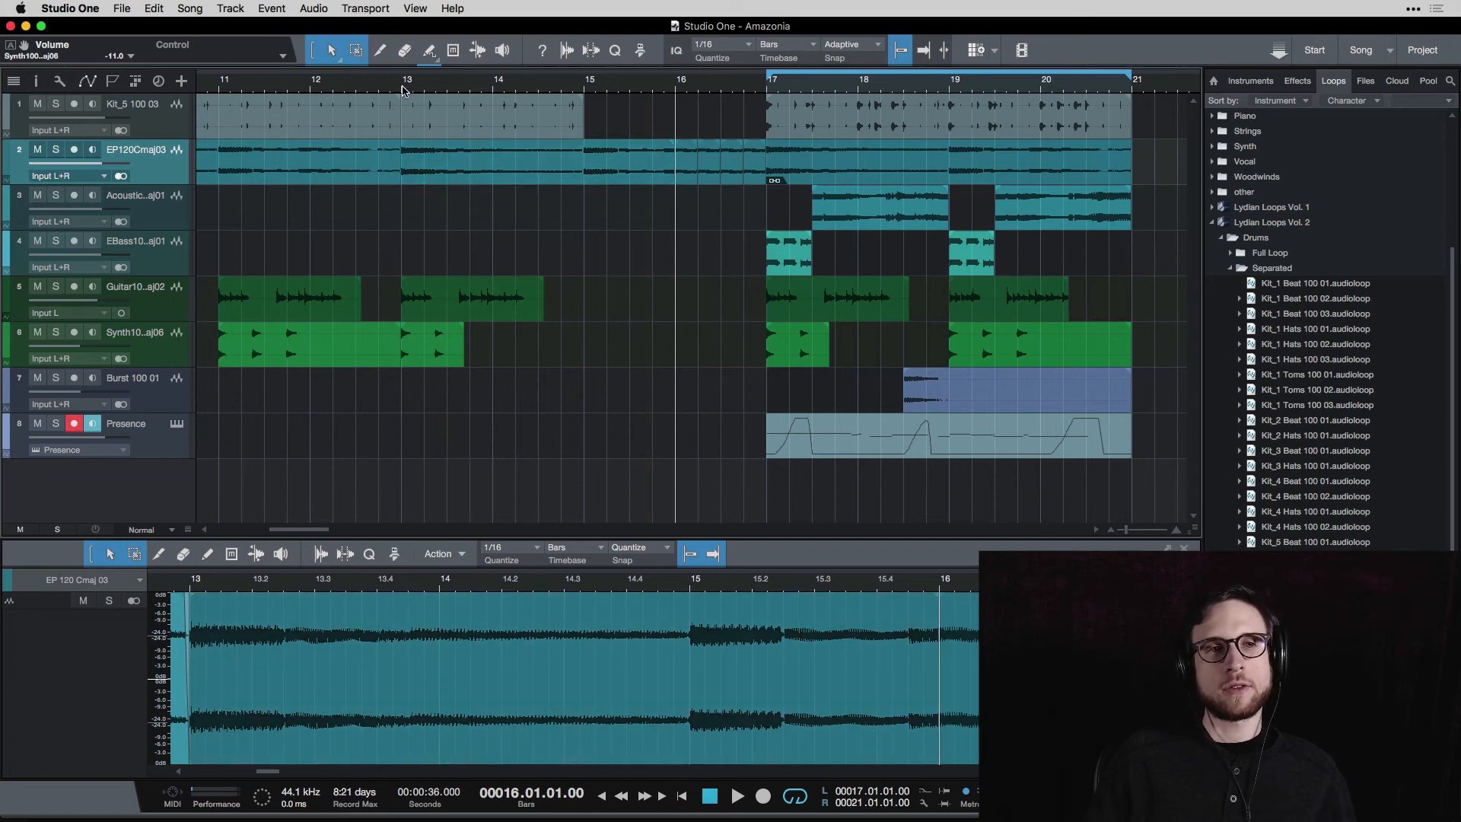
# Play from bar 13 into the full loop and lower the Presence track's volume to -3.8 during playback.
pyautogui.click(403, 89)
pyautogui.press('space')
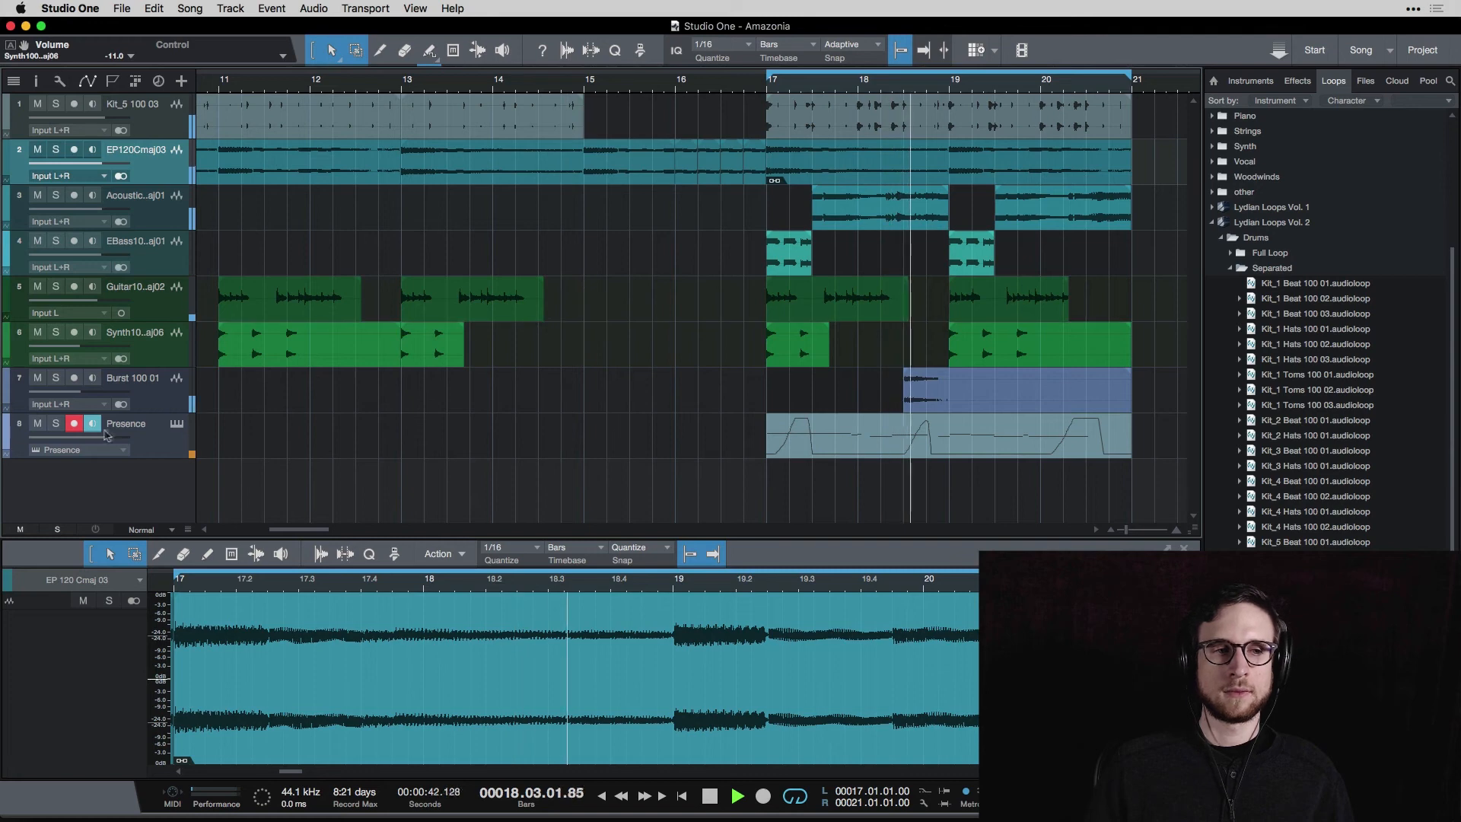
pyautogui.moveTo(106, 436); pyautogui.dragTo(90, 444)
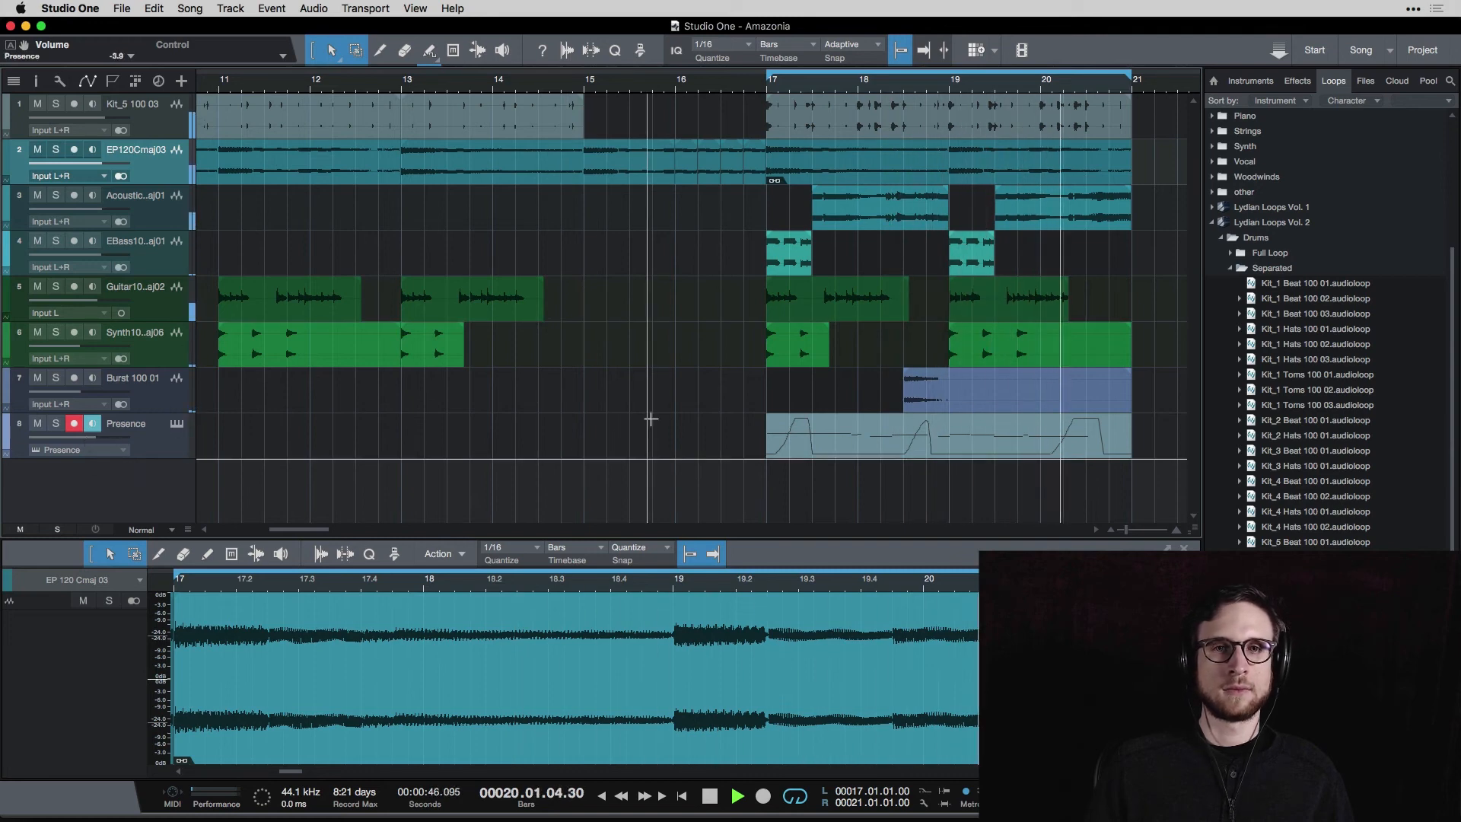
pyautogui.press('space')
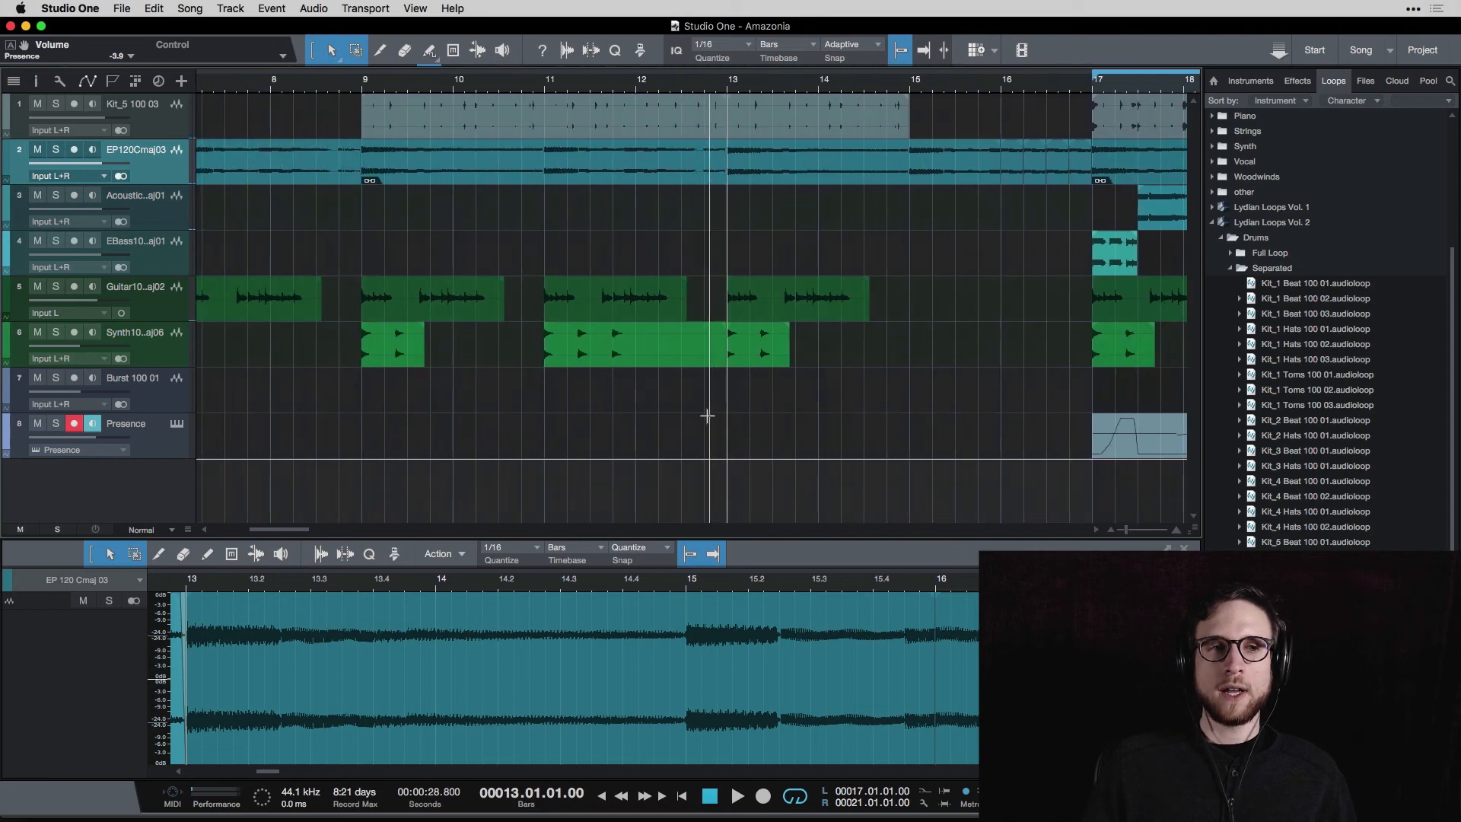
# Duplicate all full-loop events from bars 17 to 21 so that the copies start at bar 21.
pyautogui.hscroll(-10, 707, 416)
pyautogui.hscroll(10, 1034, 261)
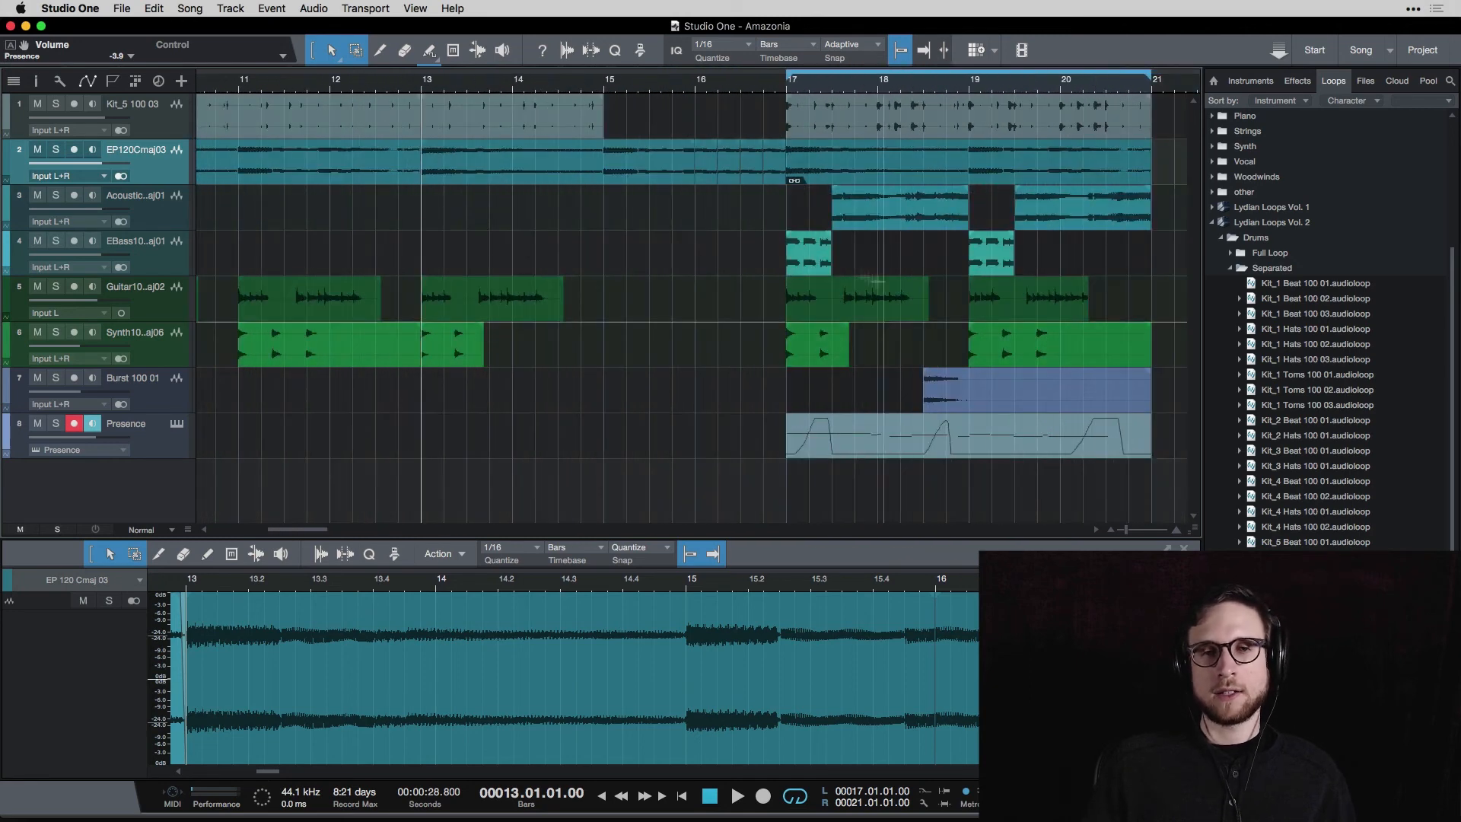
pyautogui.hscroll(4, 822, 304)
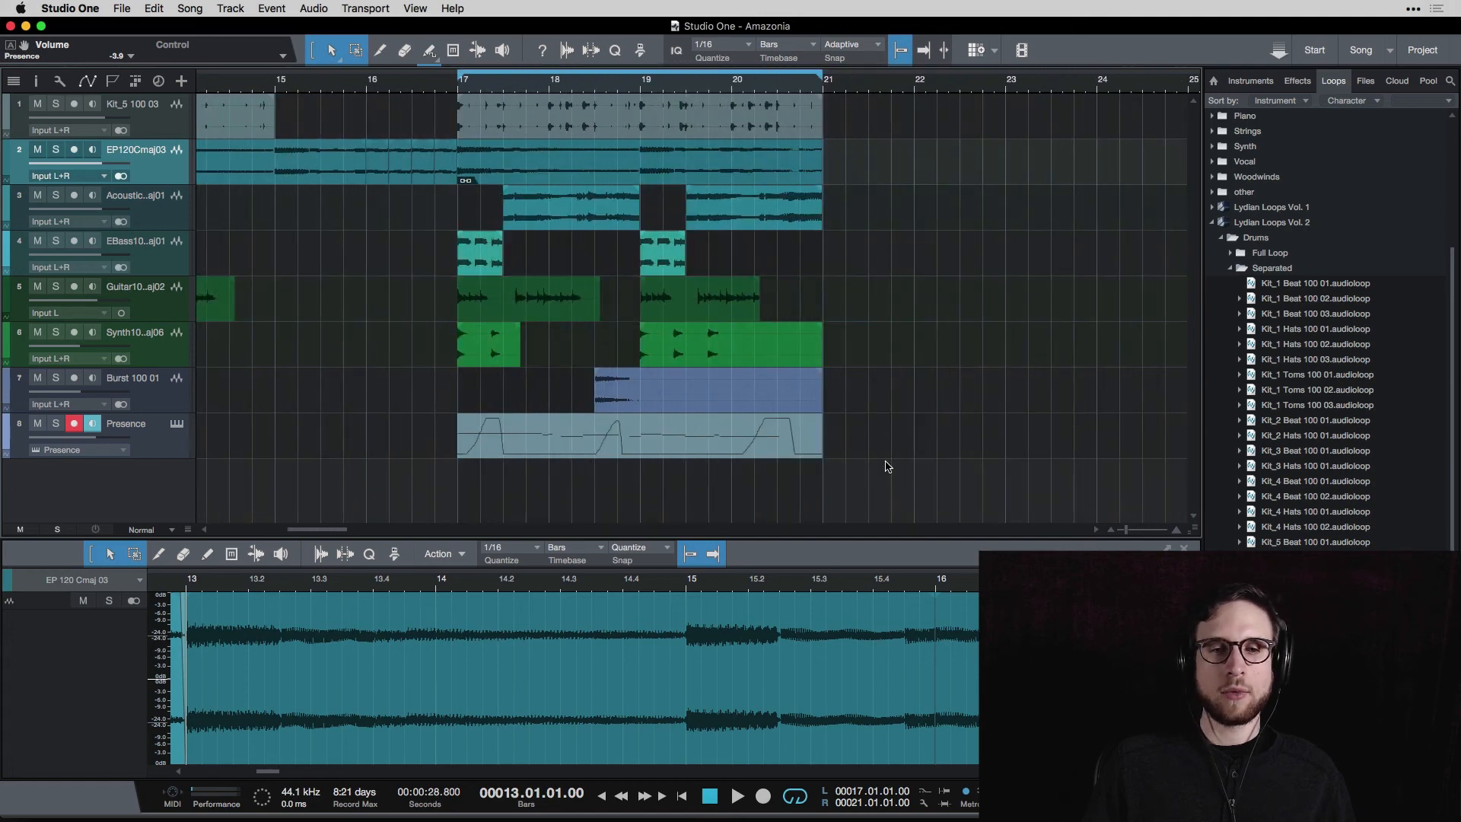
pyautogui.moveTo(886, 452); pyautogui.dragTo(489, 93)
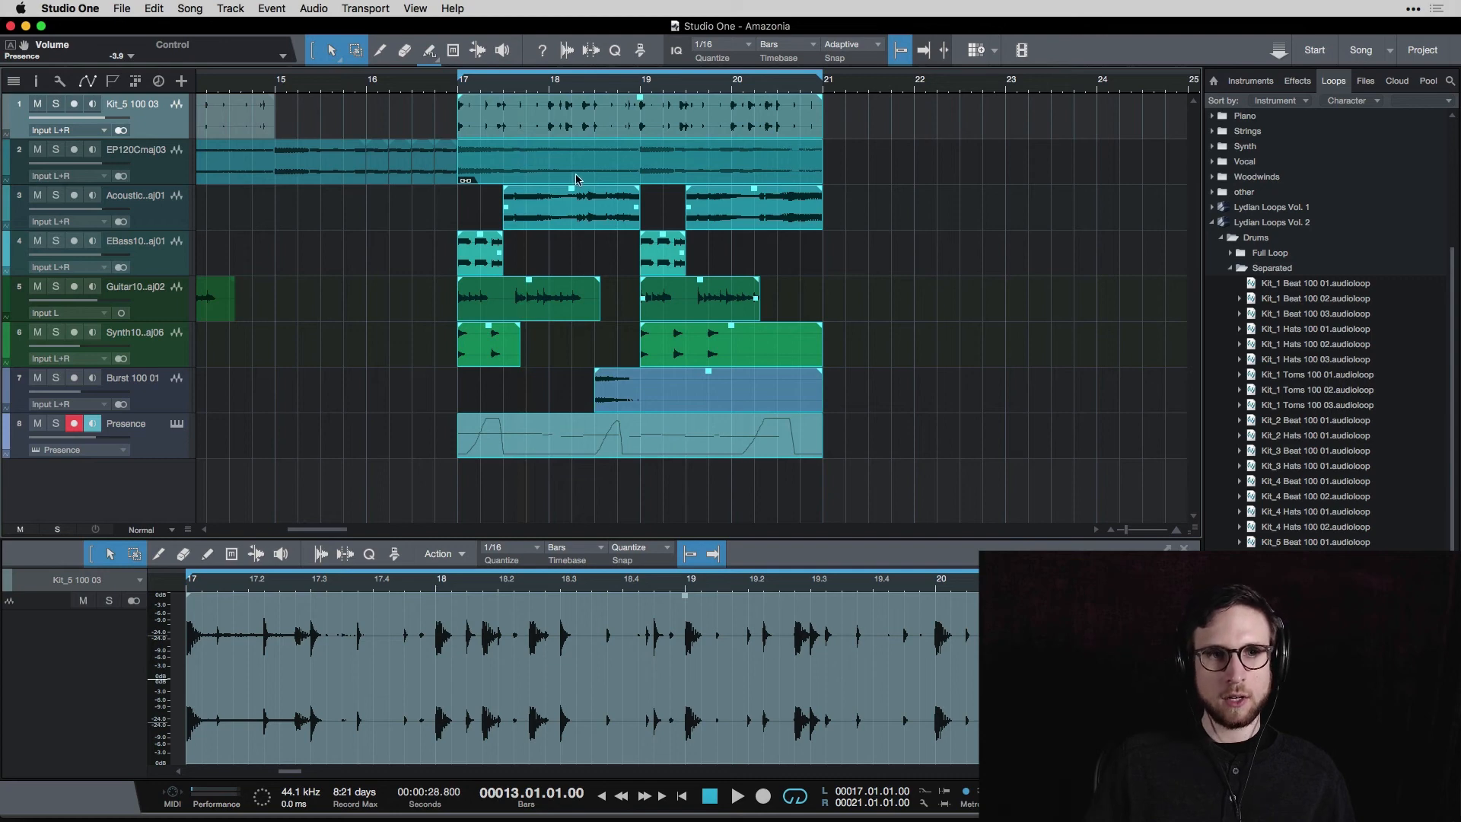
pyautogui.press('d')
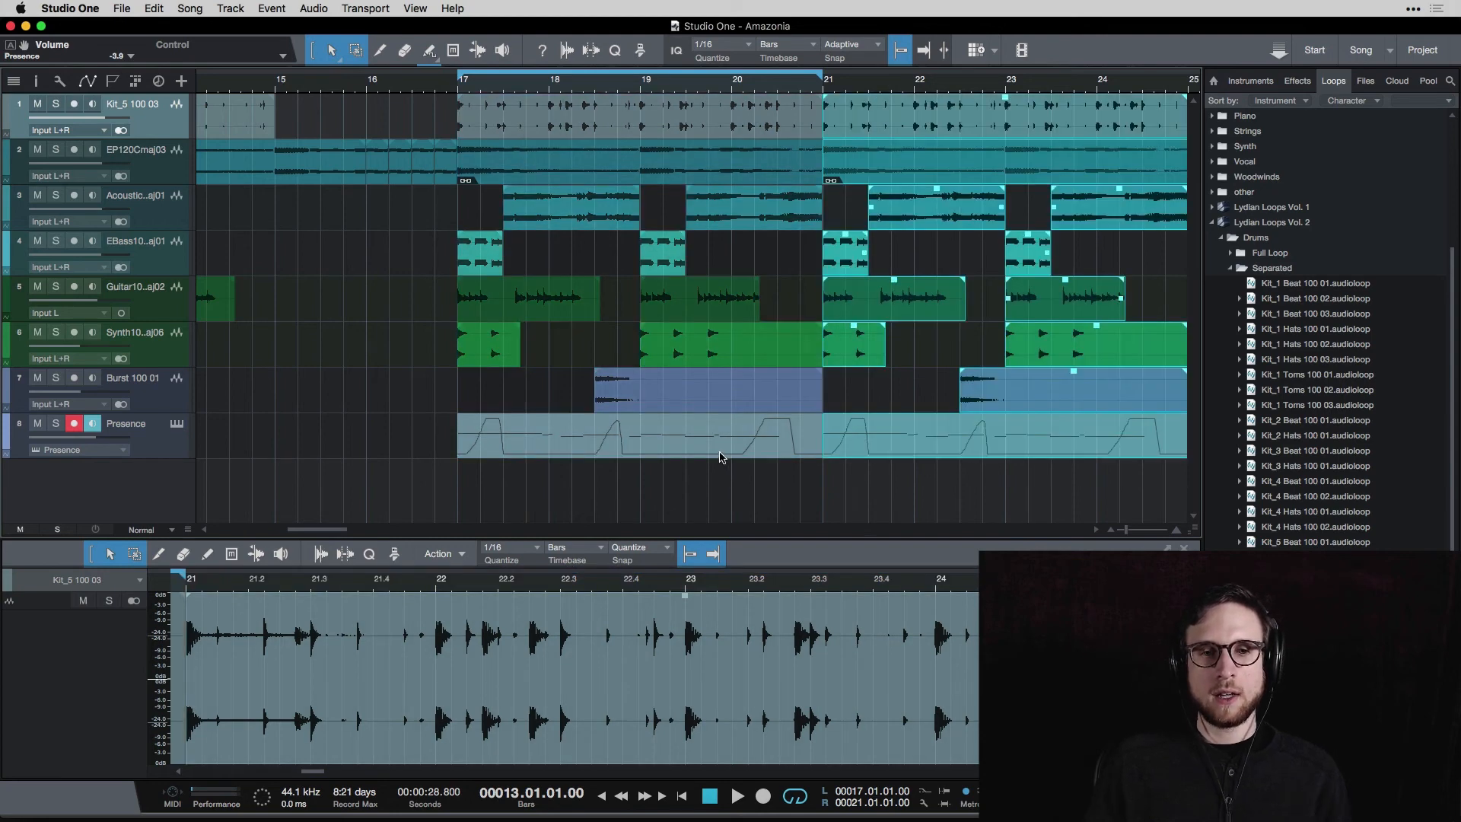
# Delete the Presence event at bar 17, then play from bar 17 into bar 21 with looping off.
pyautogui.click(723, 457)
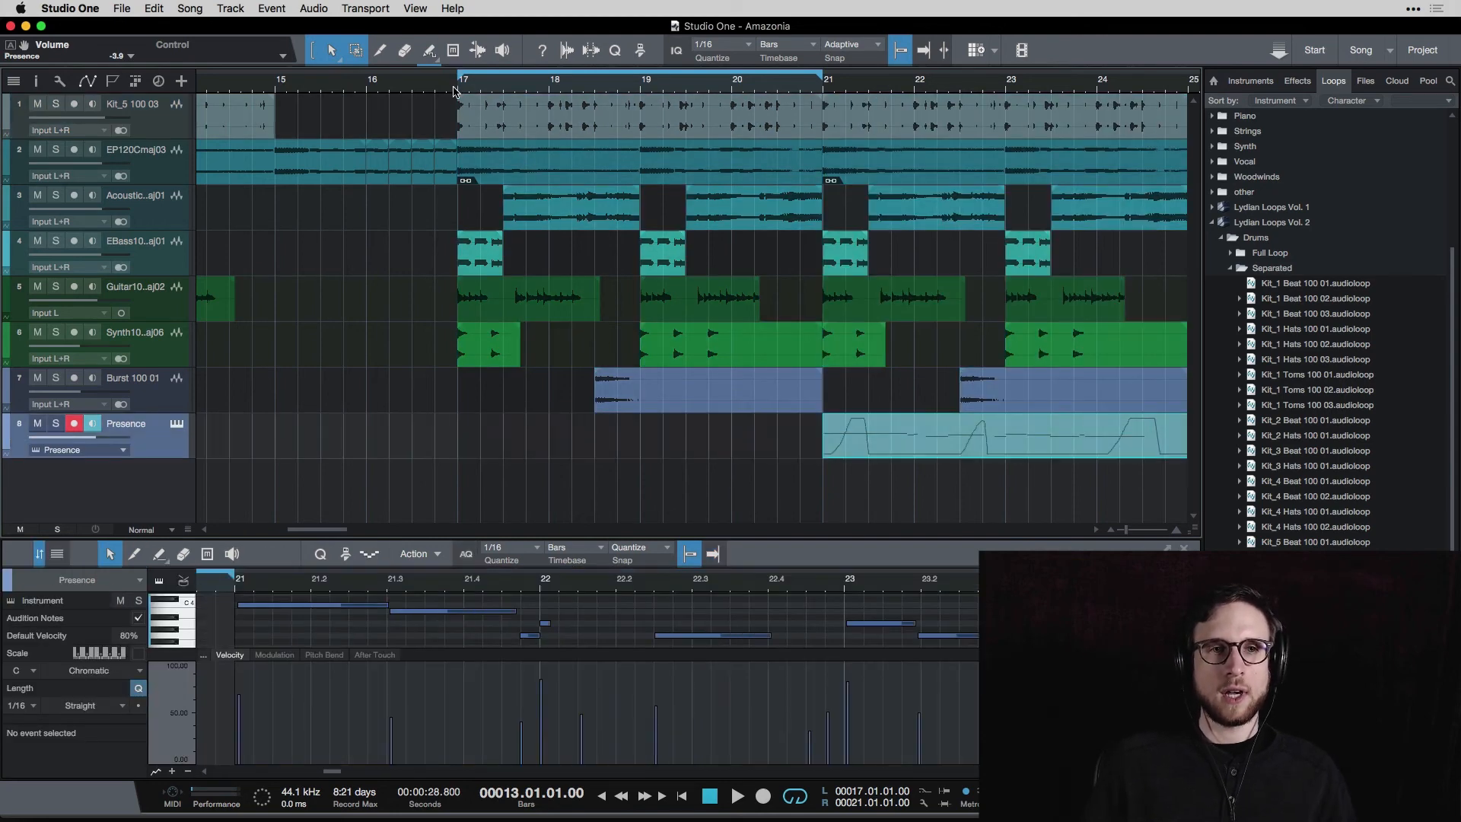
pyautogui.press('KP_Divide')
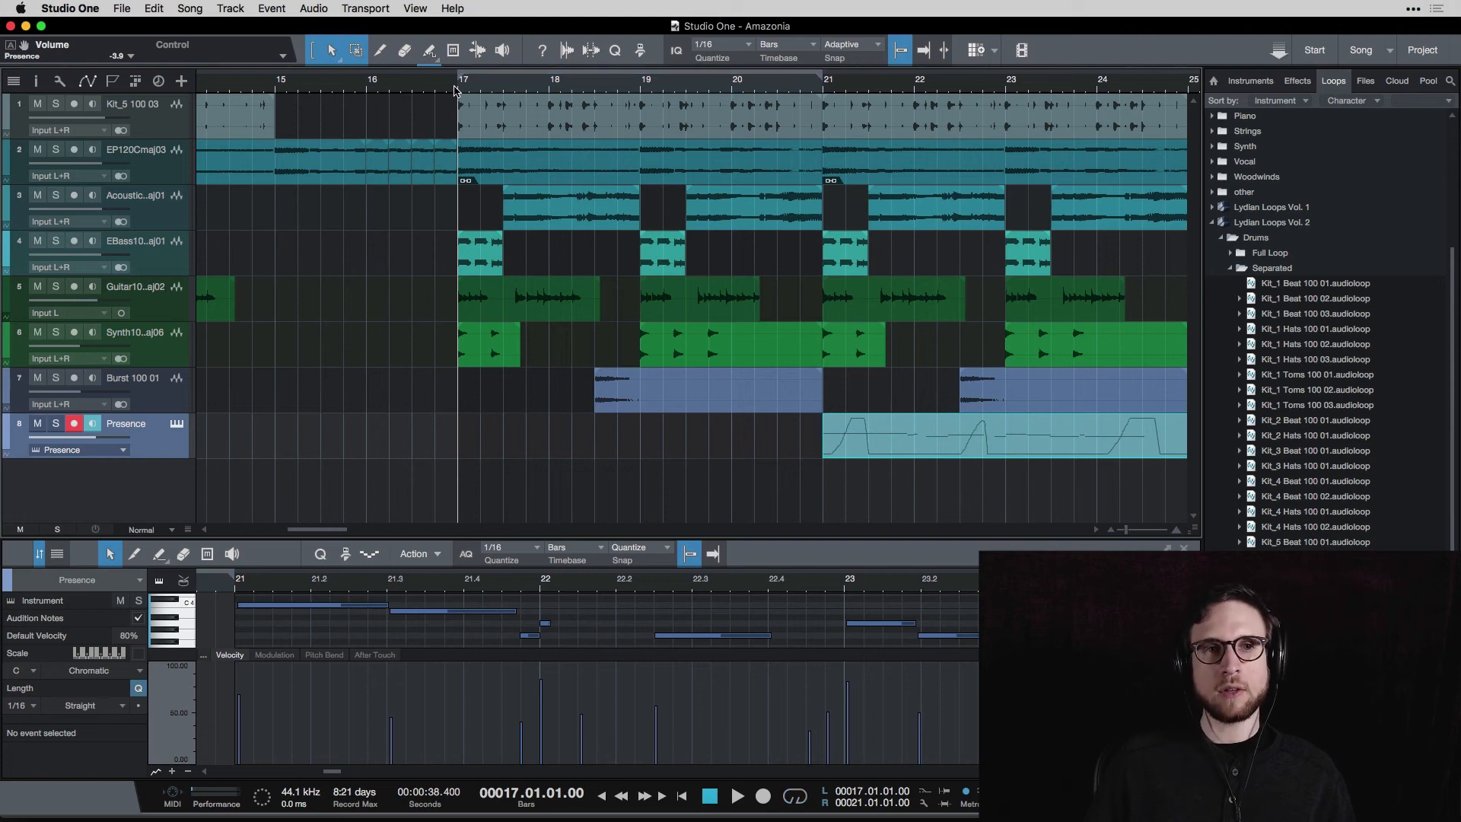
pyautogui.press('space')
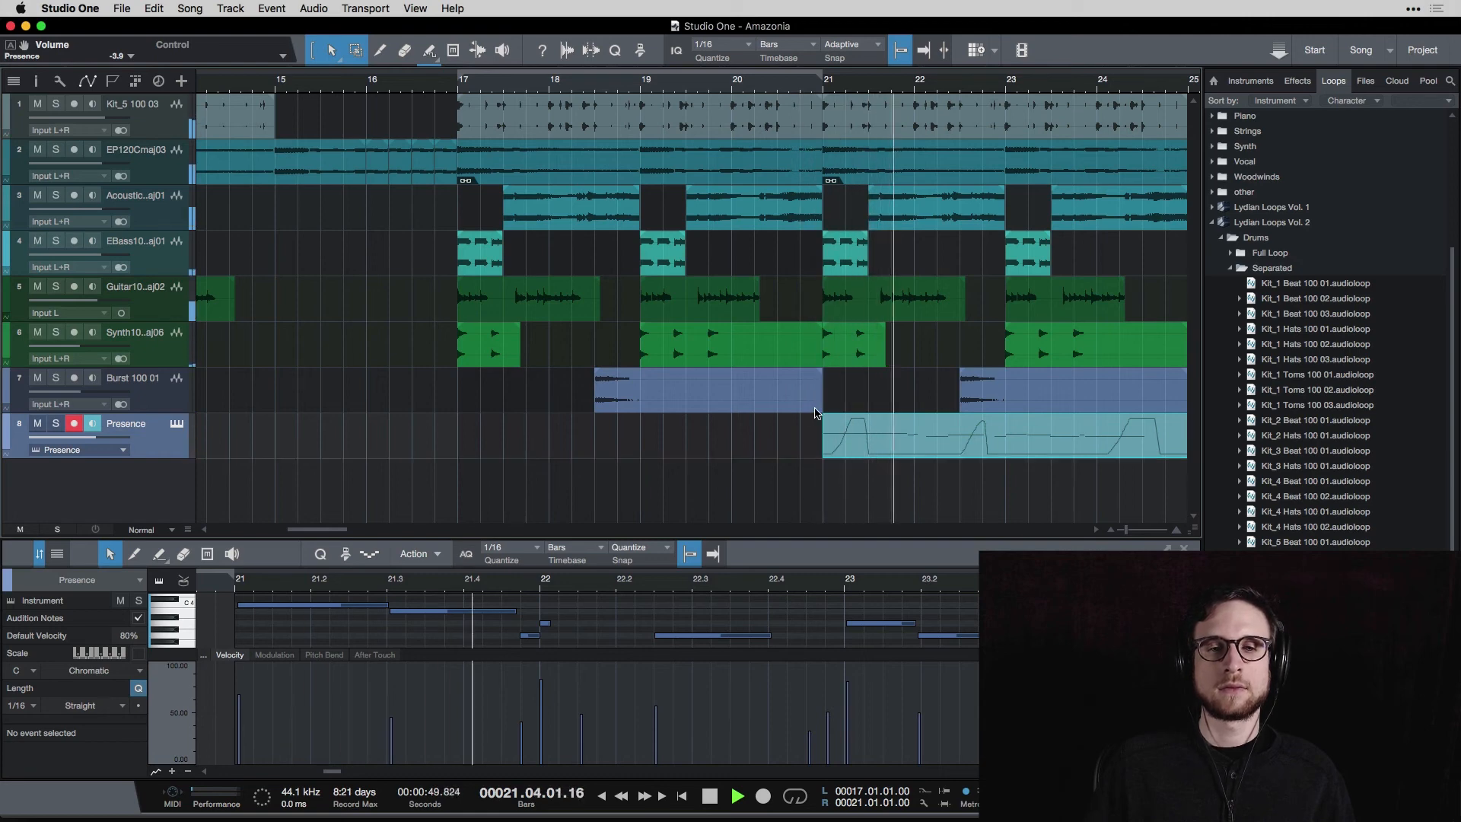
pyautogui.press('space')
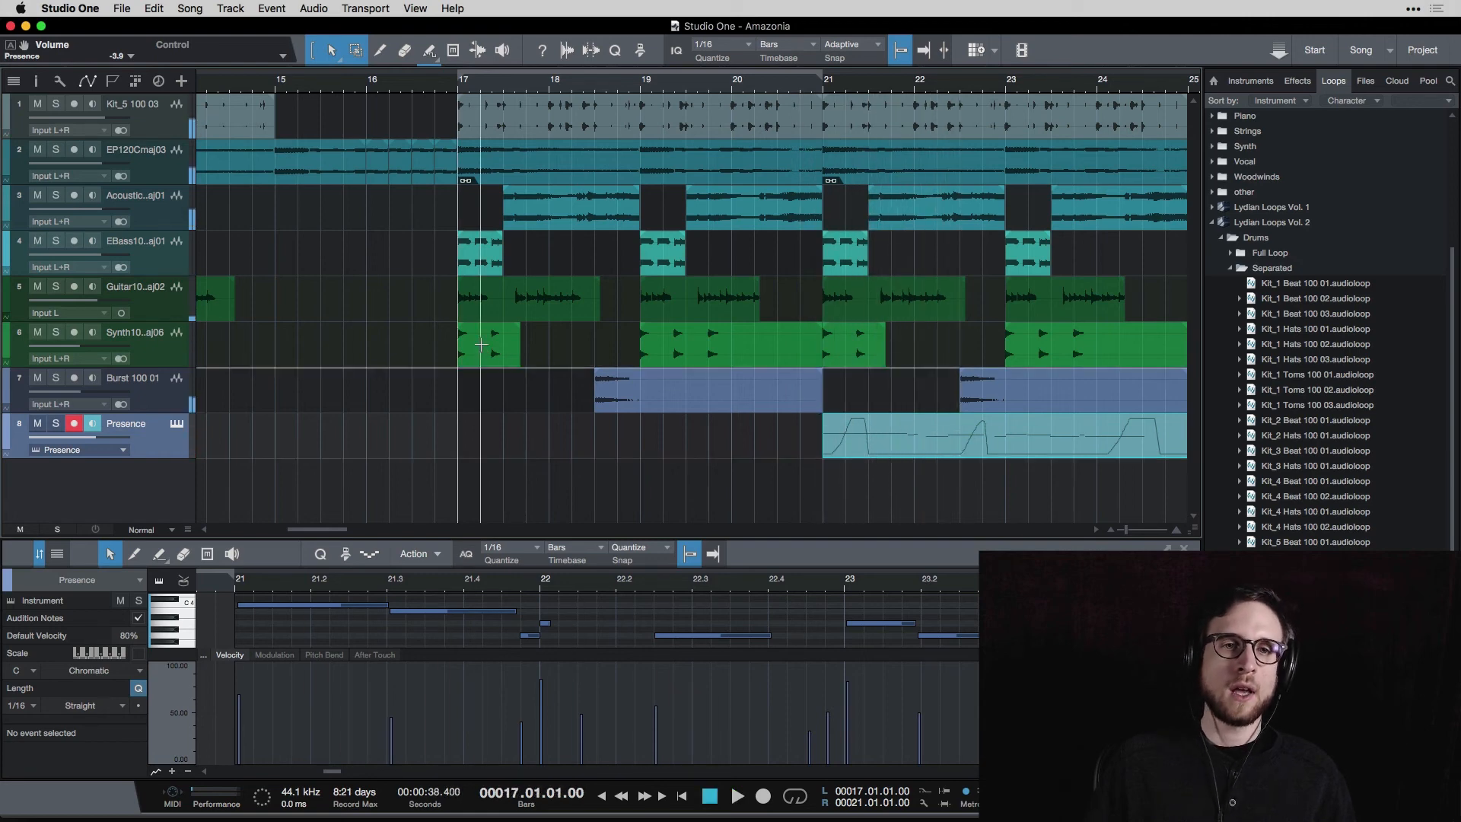
# Place the playback cursor at bar 15 and open the FX folder of Lydian Loops Vol. 2 in place of the separated drums.
pyautogui.hscroll(-3, 491, 246)
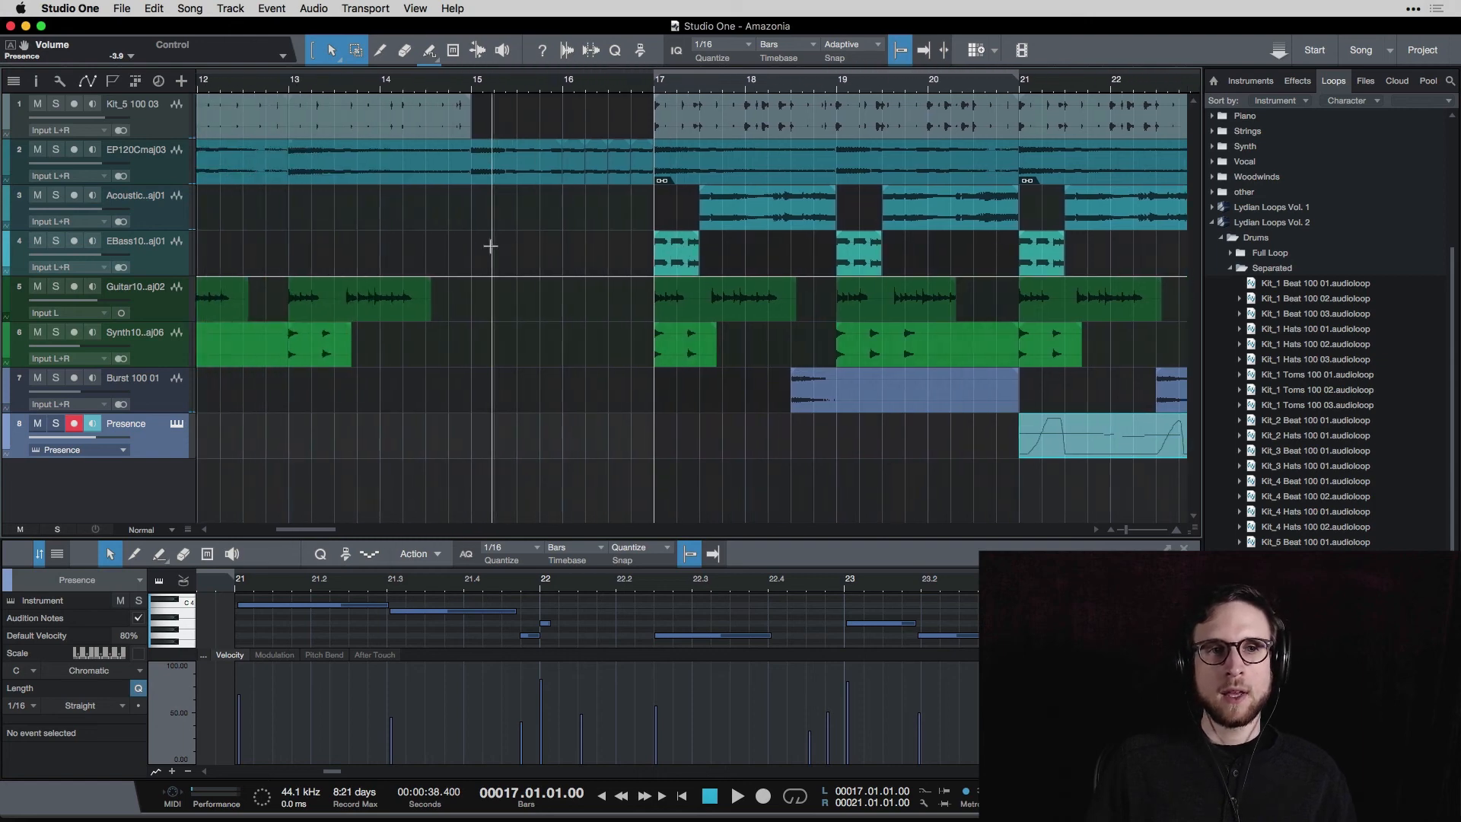
pyautogui.hscroll(-1, 491, 245)
pyautogui.click(510, 86)
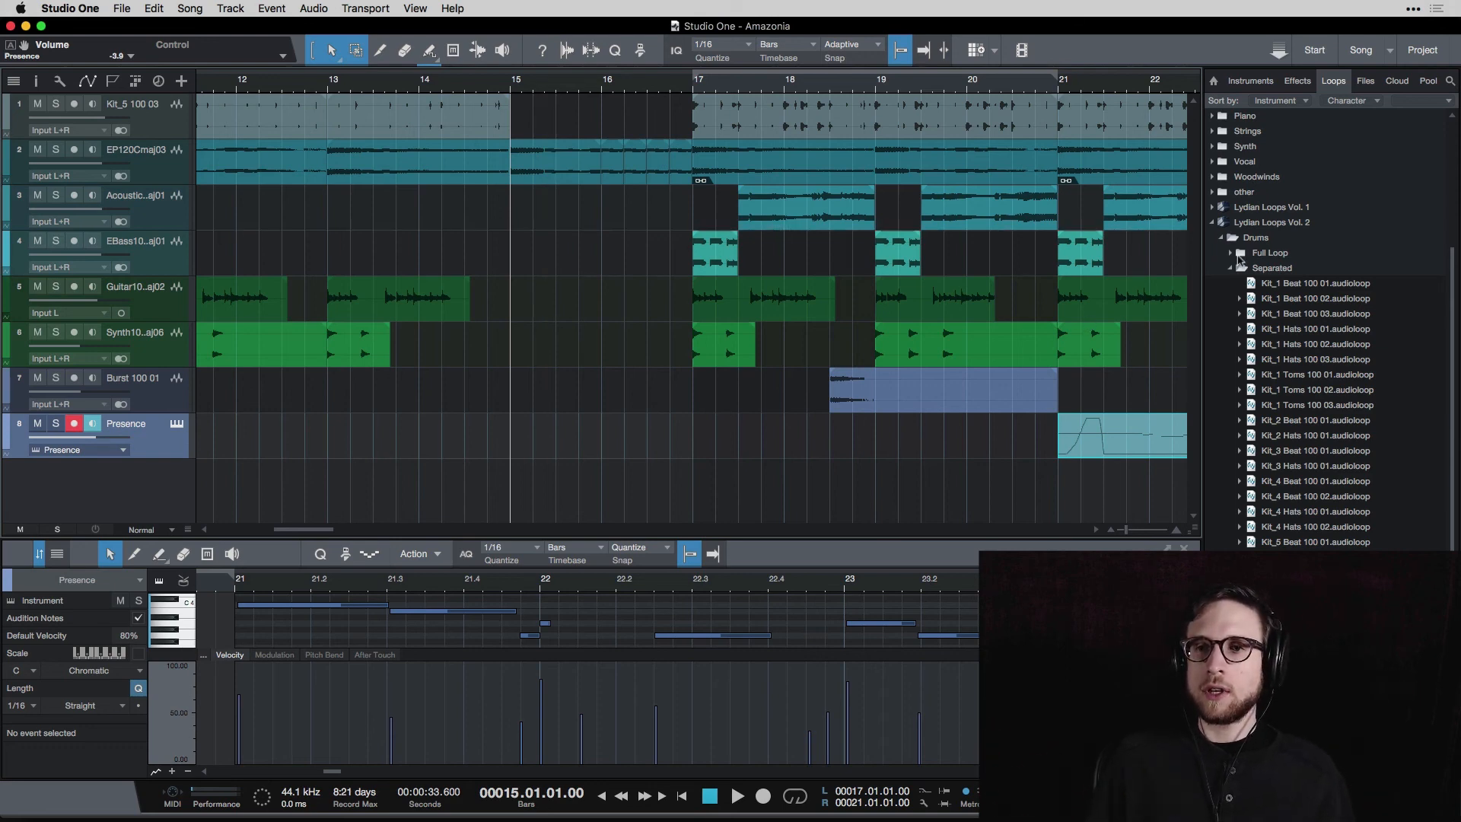
pyautogui.click(1233, 270)
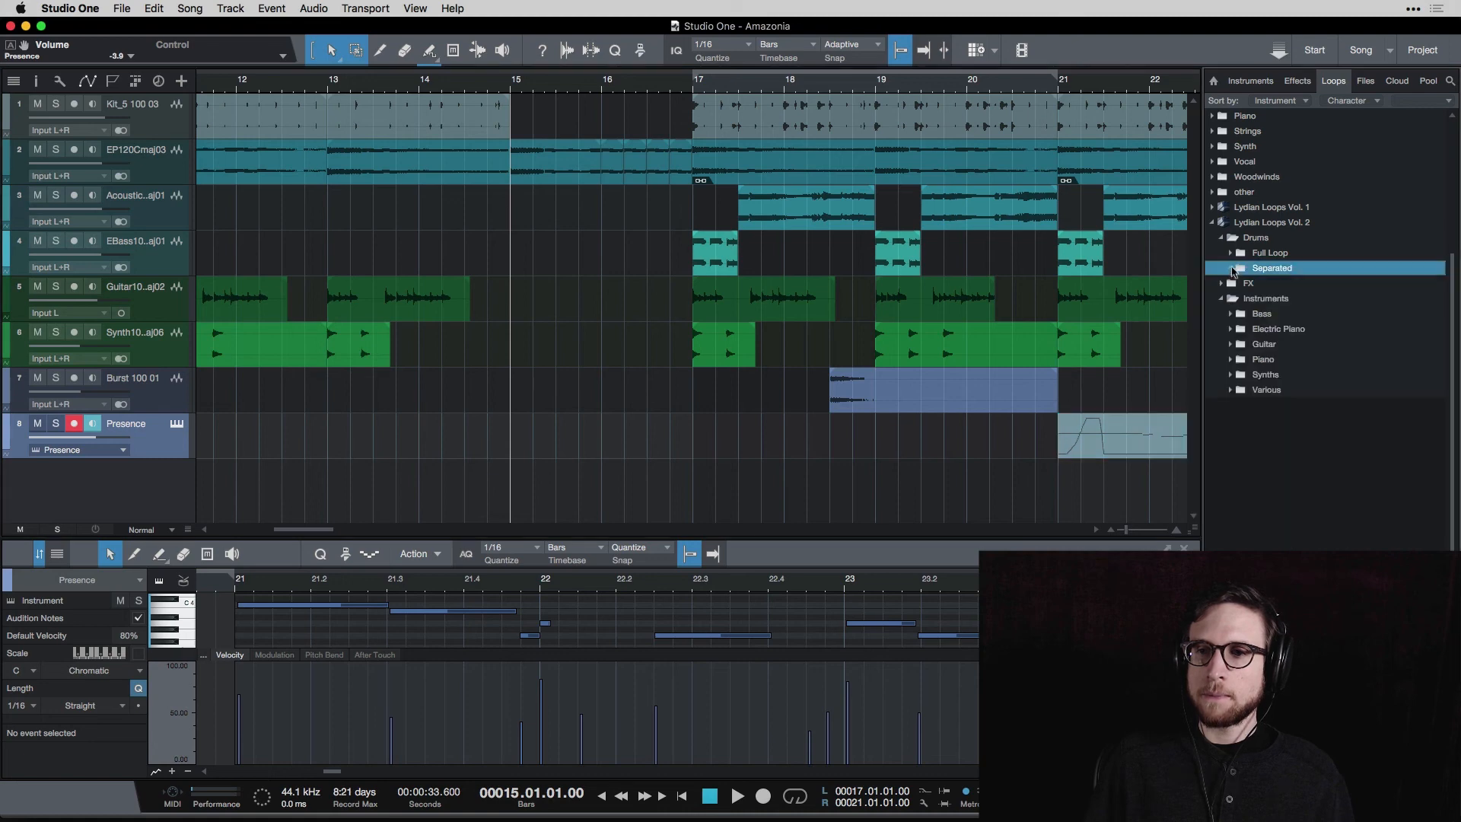
pyautogui.click(1228, 284)
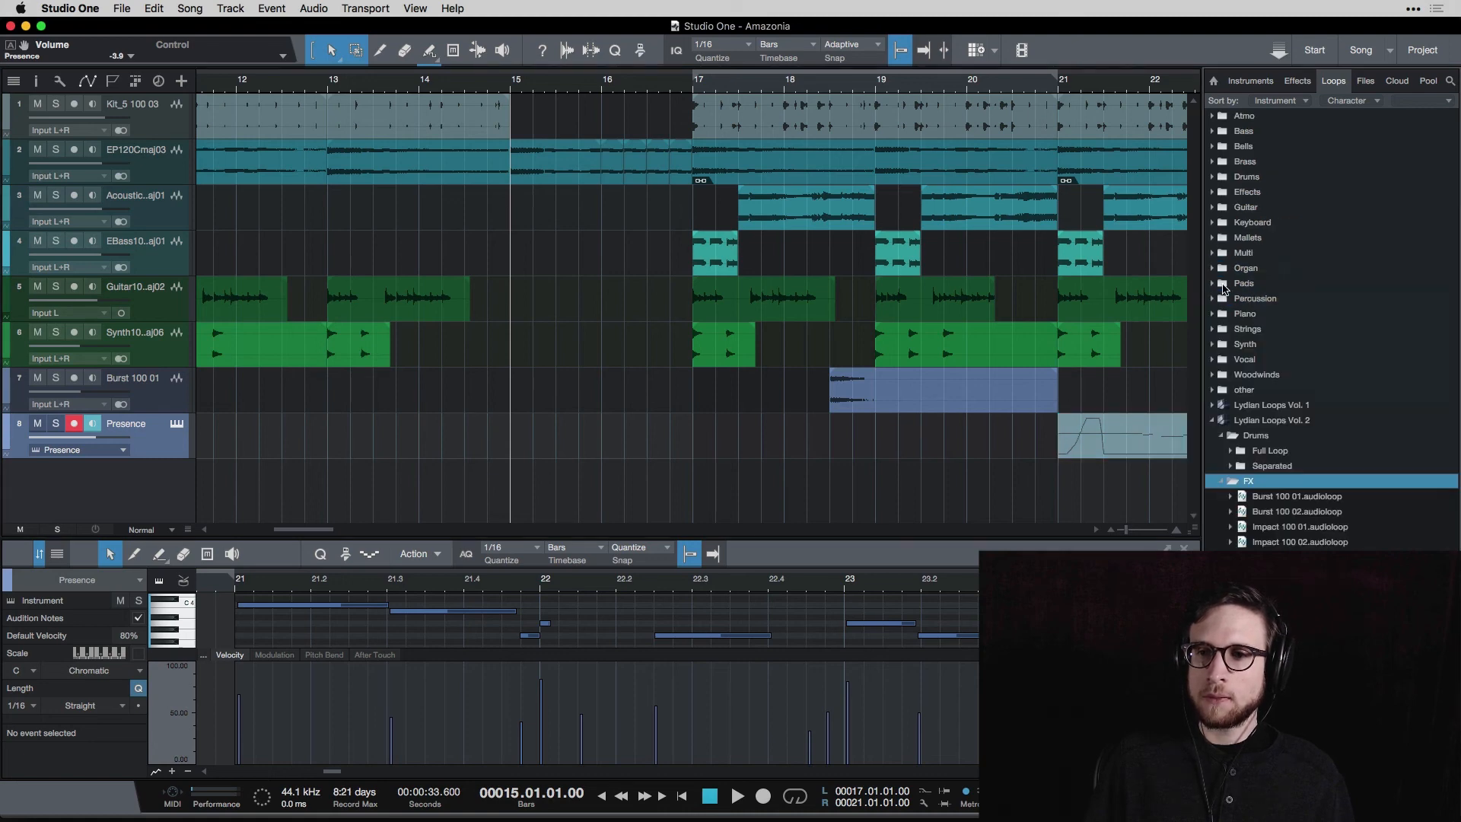
# Preview the burst, impact, noise crash and sweep loops in the FX folder, ending with Sweep Short 100 01.
pyautogui.click(1317, 498)
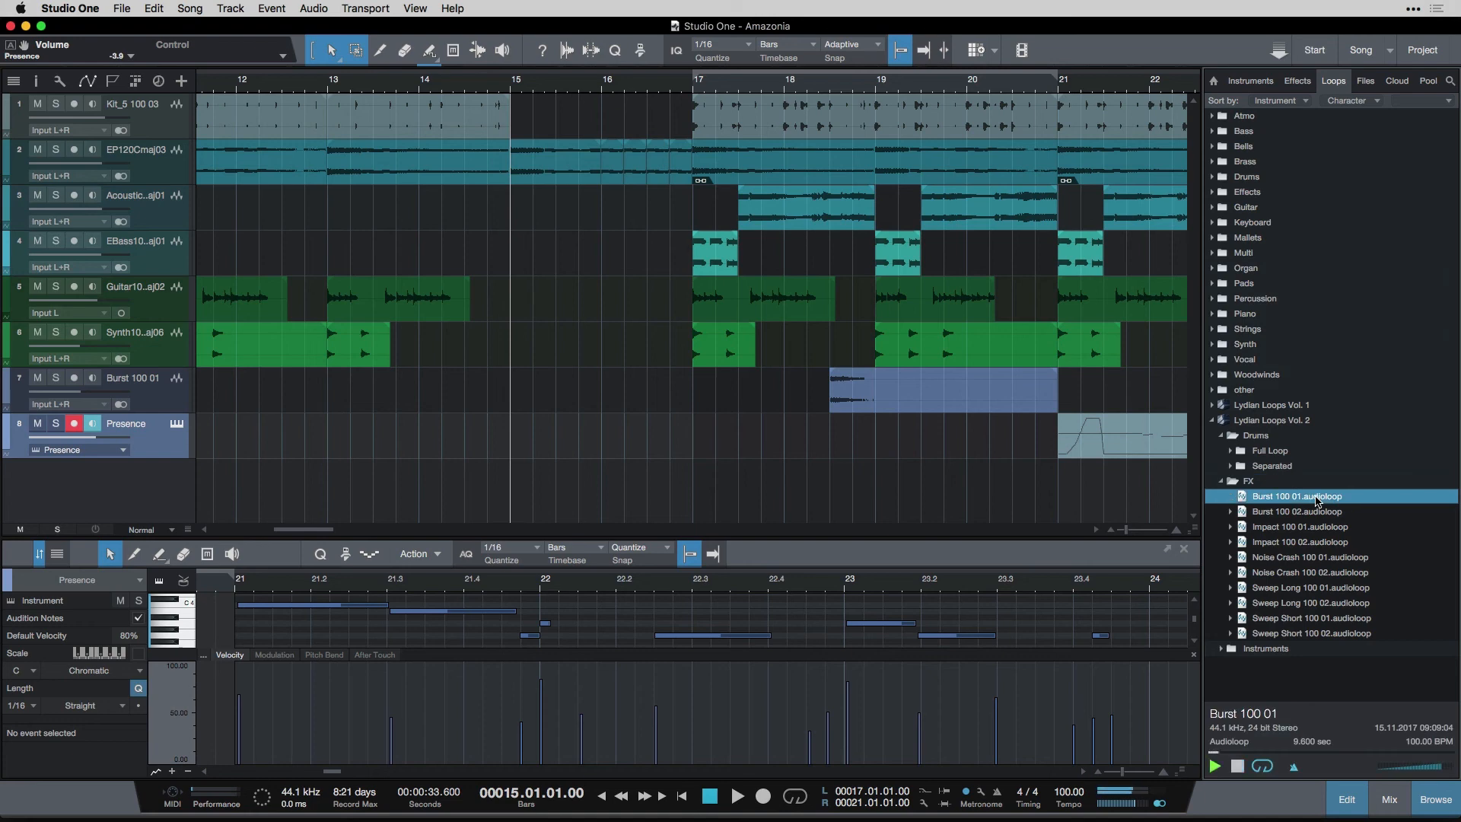
pyautogui.click(1314, 512)
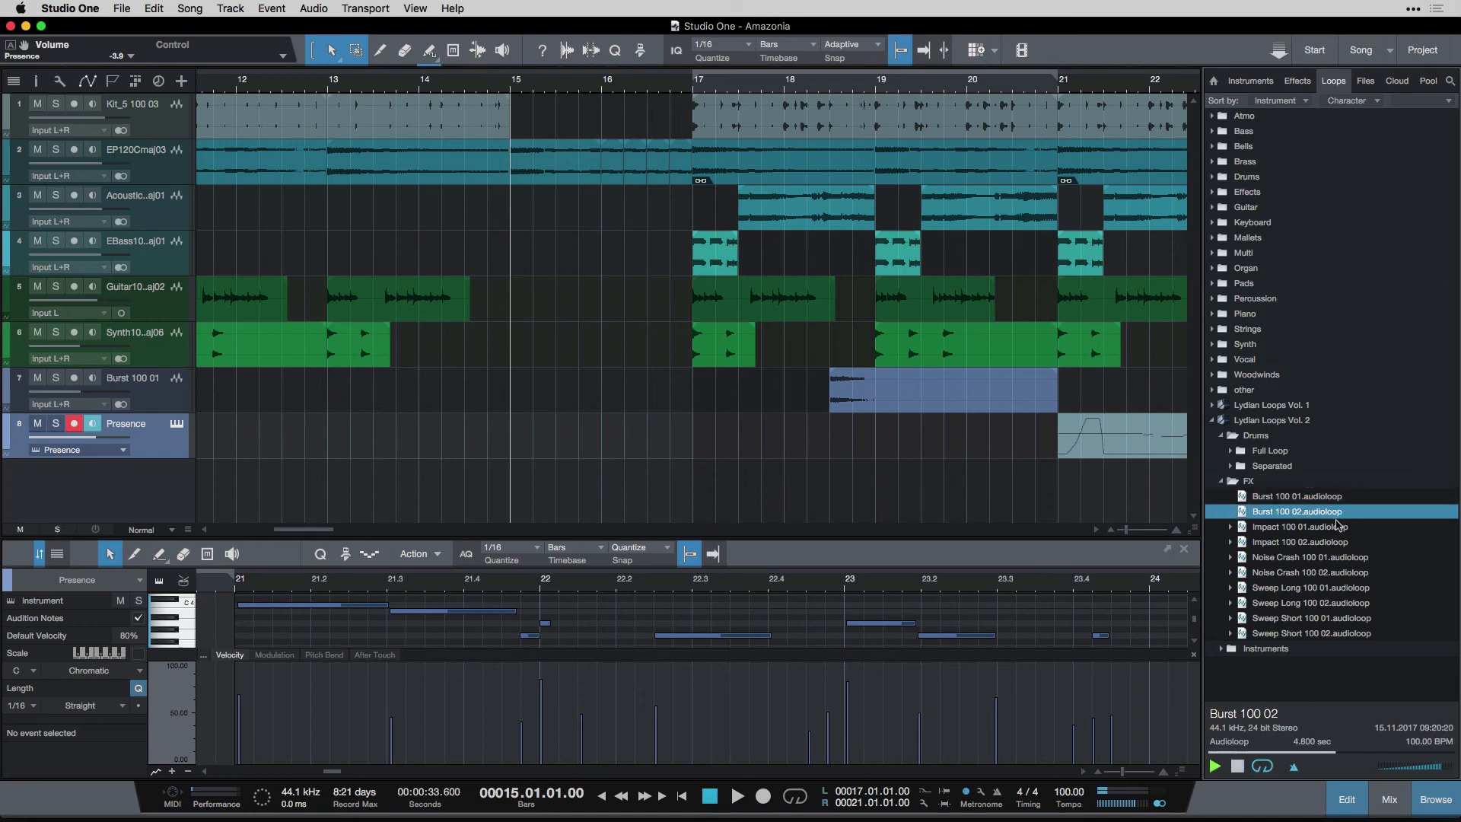
pyautogui.click(1337, 527)
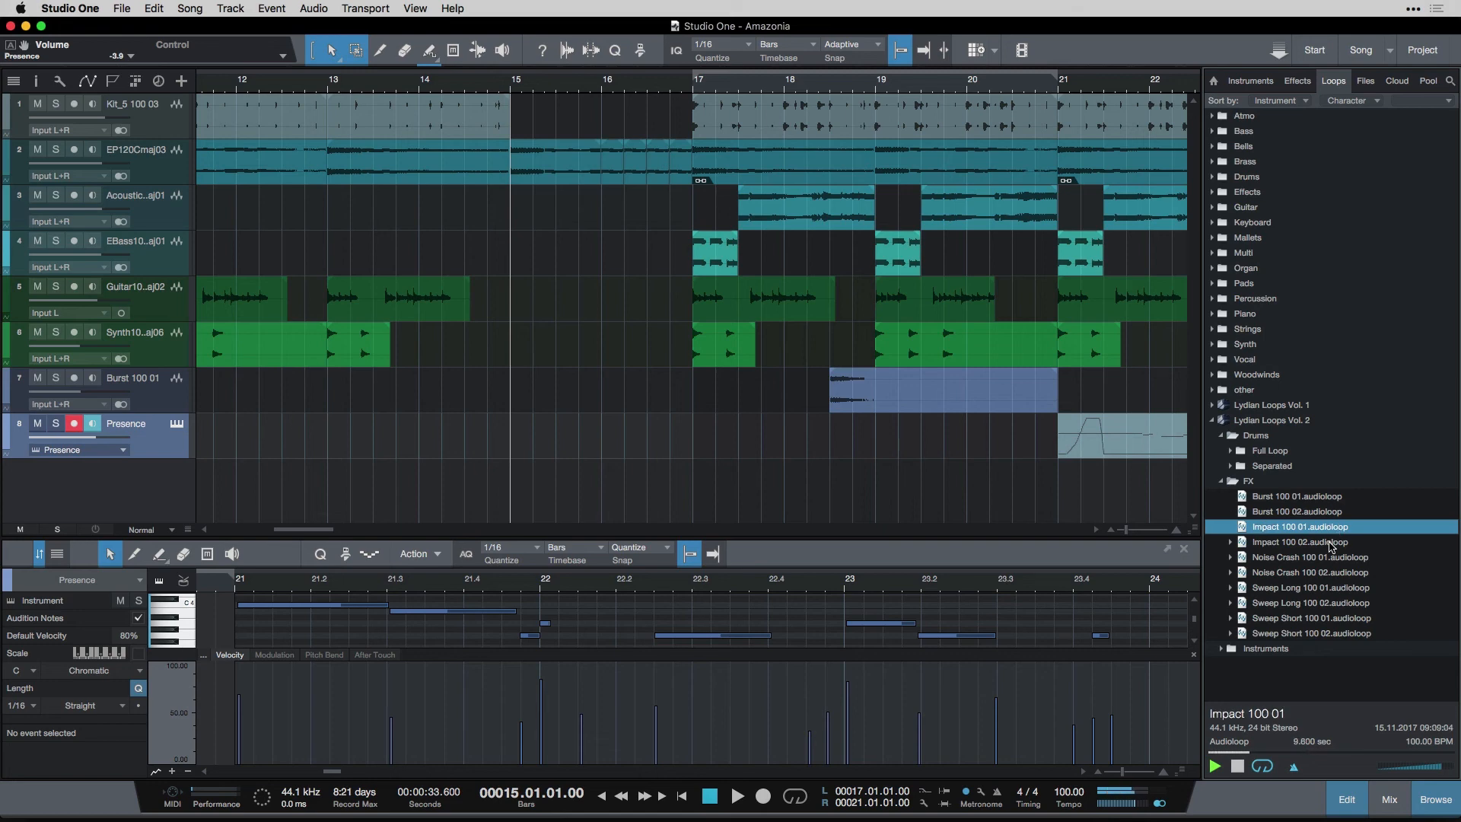
pyautogui.click(1331, 545)
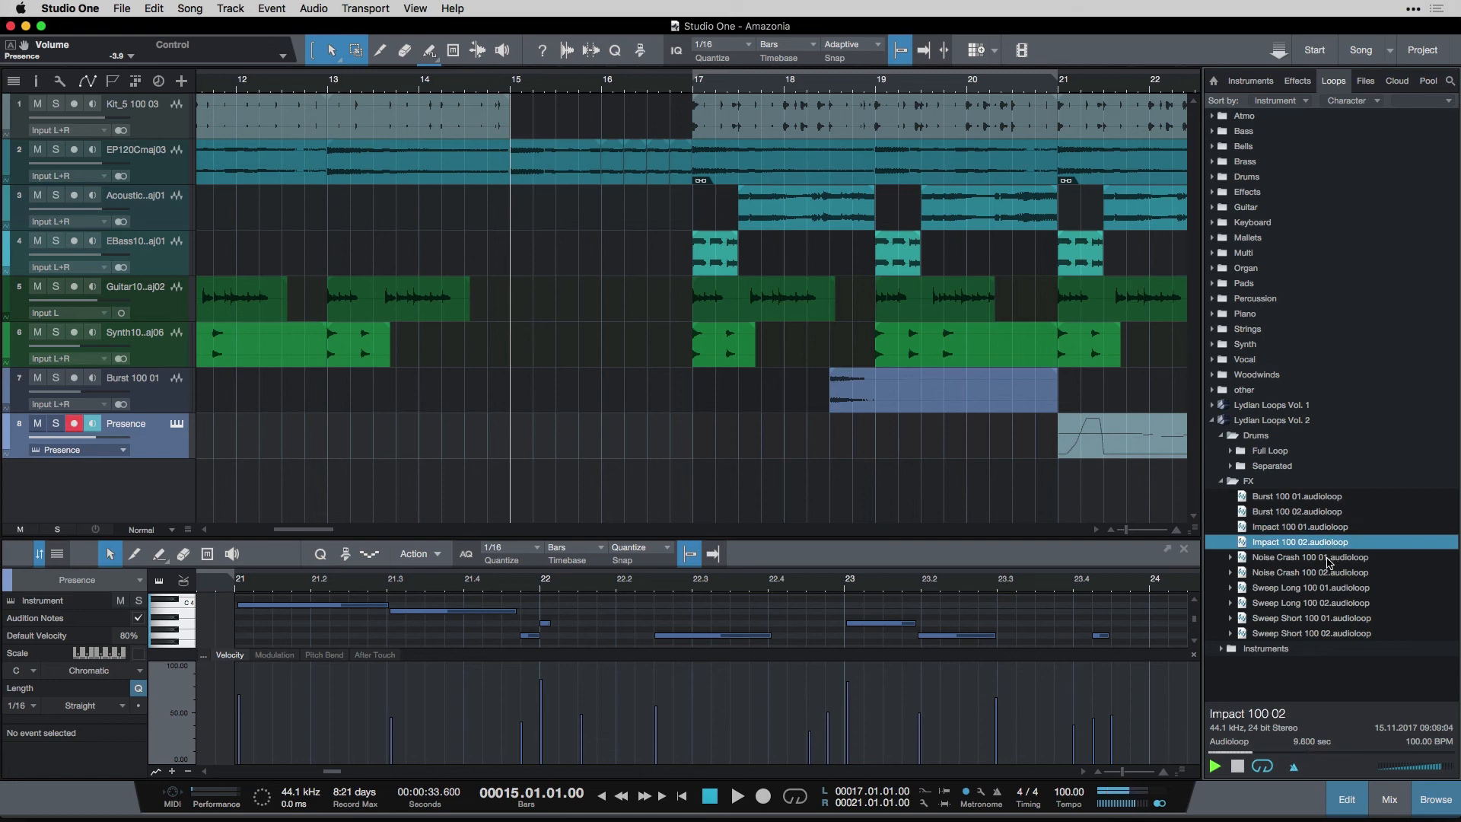
pyautogui.click(1329, 560)
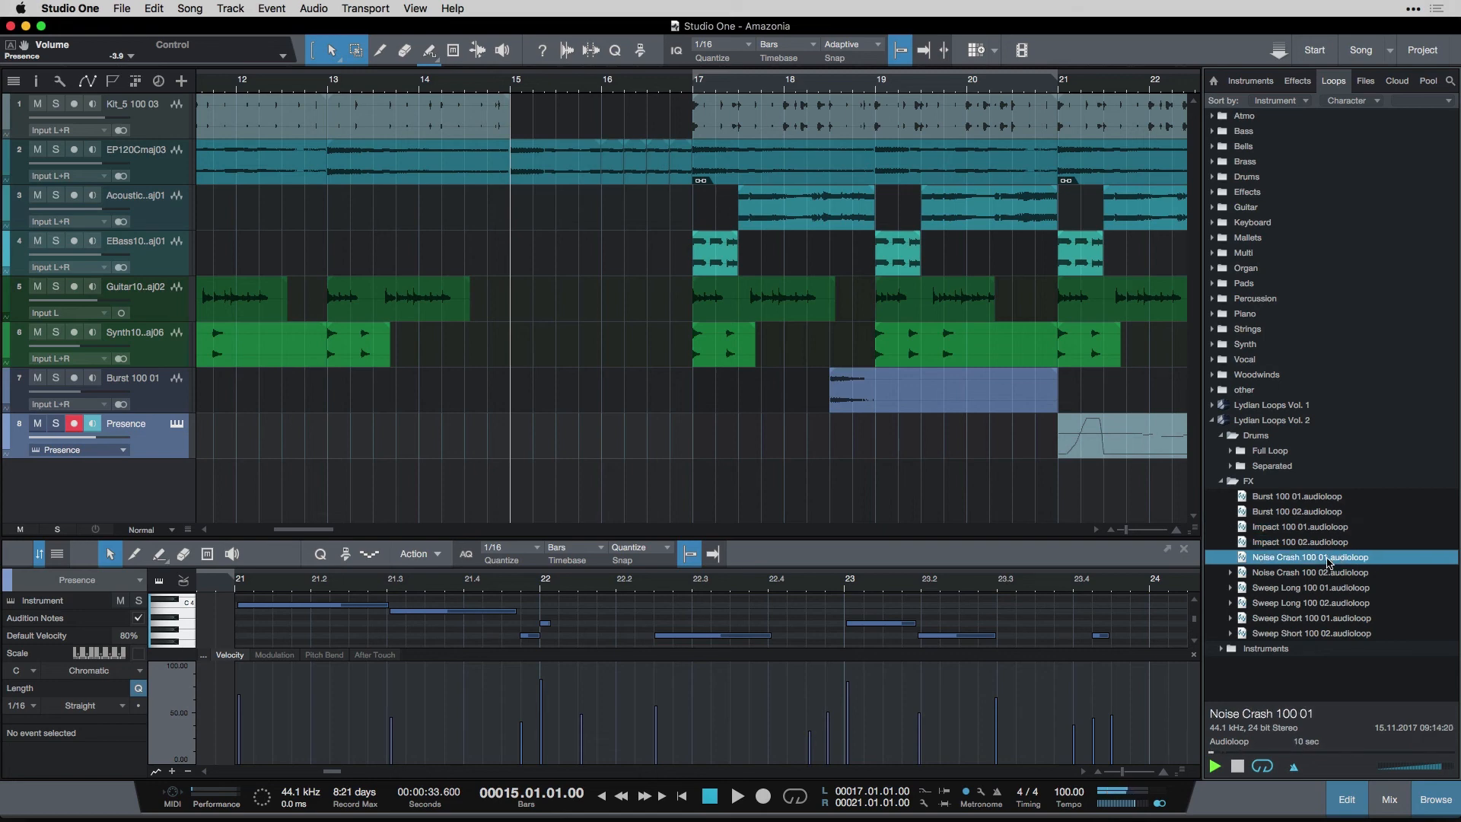
pyautogui.click(1323, 590)
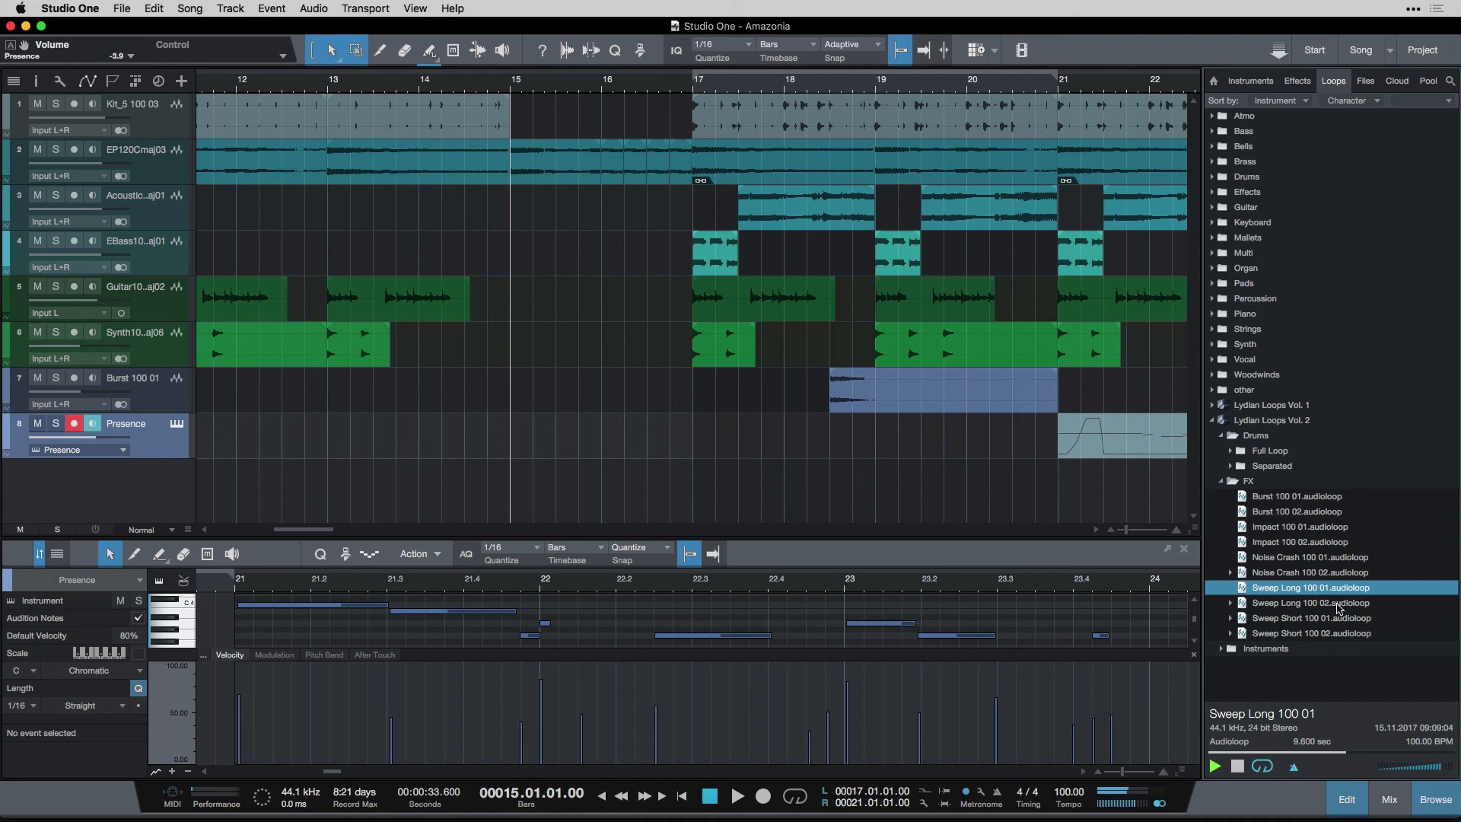
pyautogui.click(1336, 620)
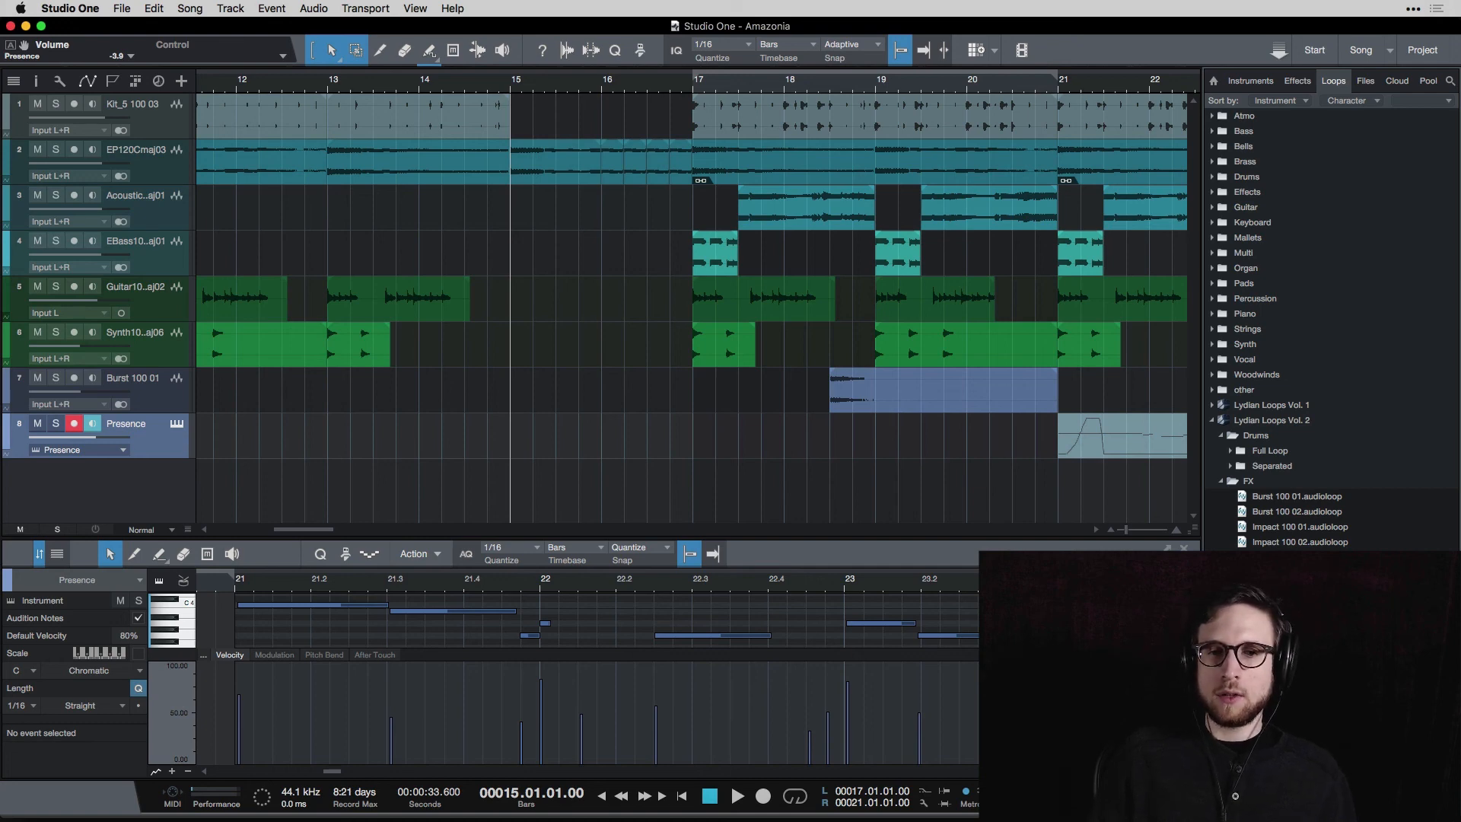
# Add Sweep Short 100 01 on a new track at bar 15 and lower its volume to -24.6 during playback.
pyautogui.moveTo(1293, 557); pyautogui.dragTo(541, 468)
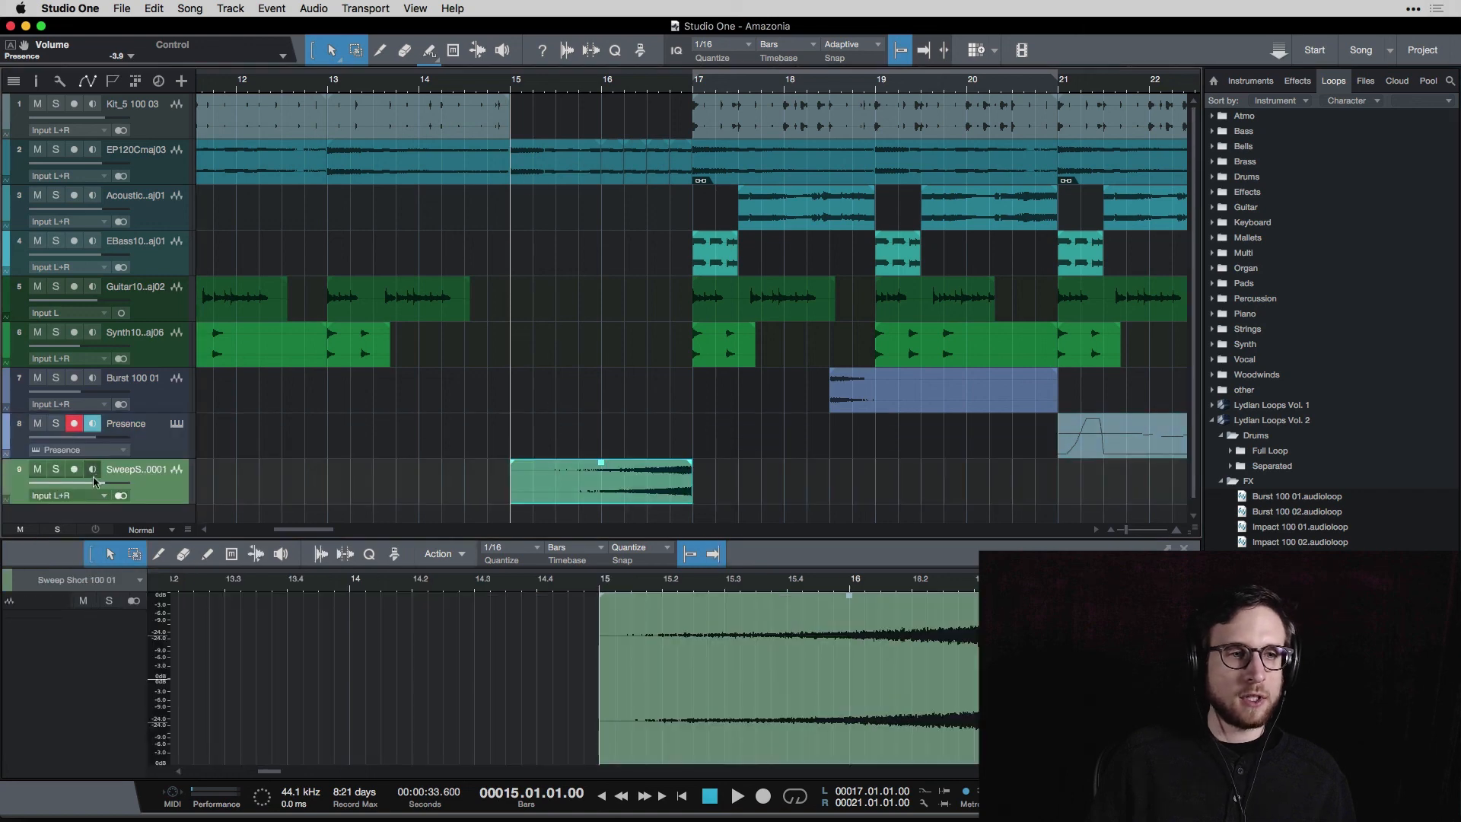
pyautogui.press('space')
pyautogui.moveTo(72, 489); pyautogui.dragTo(58, 484)
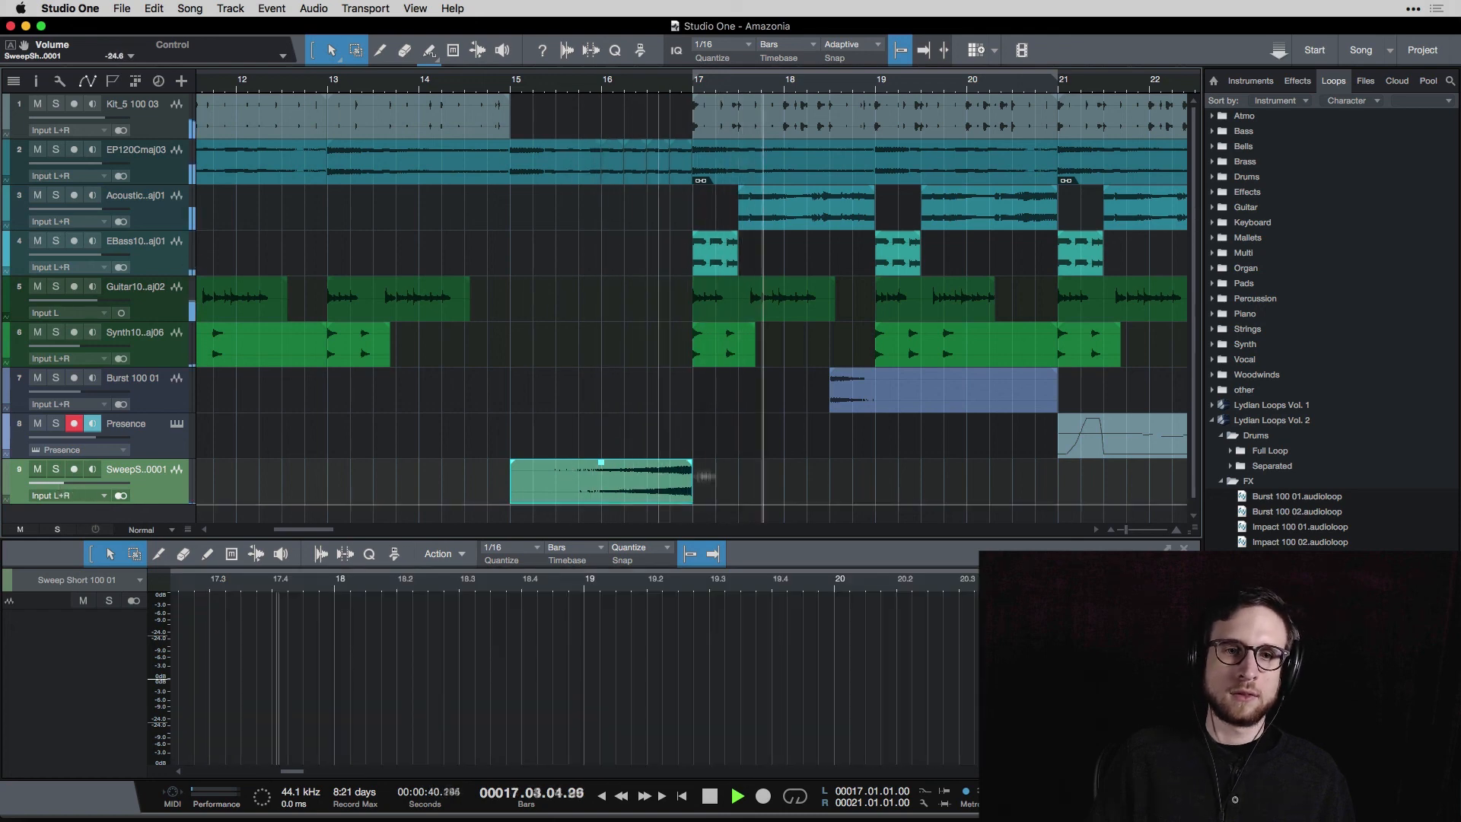
pyautogui.press('space')
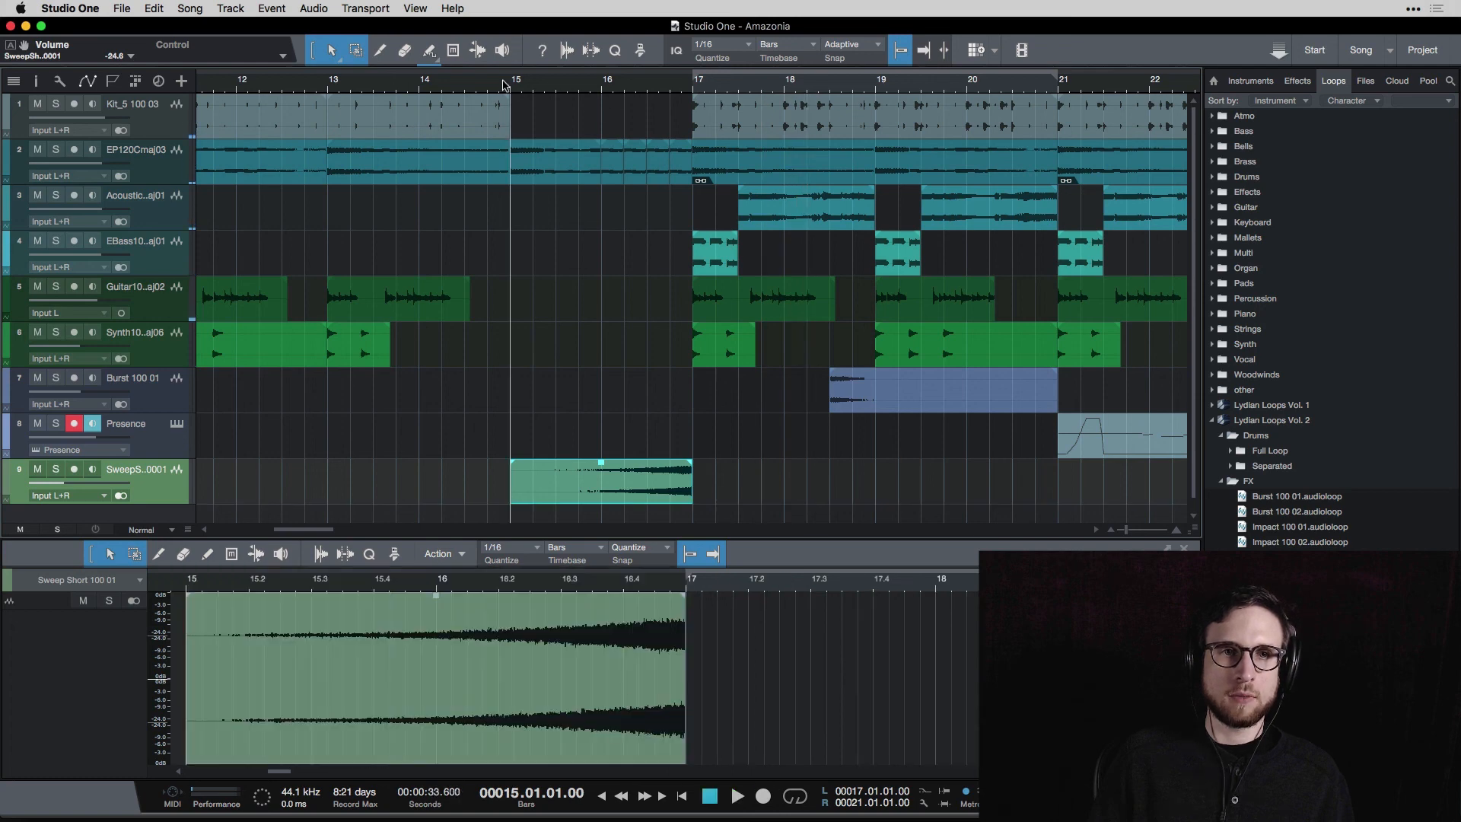
# Play the sweep transition into the full loop at bar 17 several times to check how it leads in.
pyautogui.press('space')
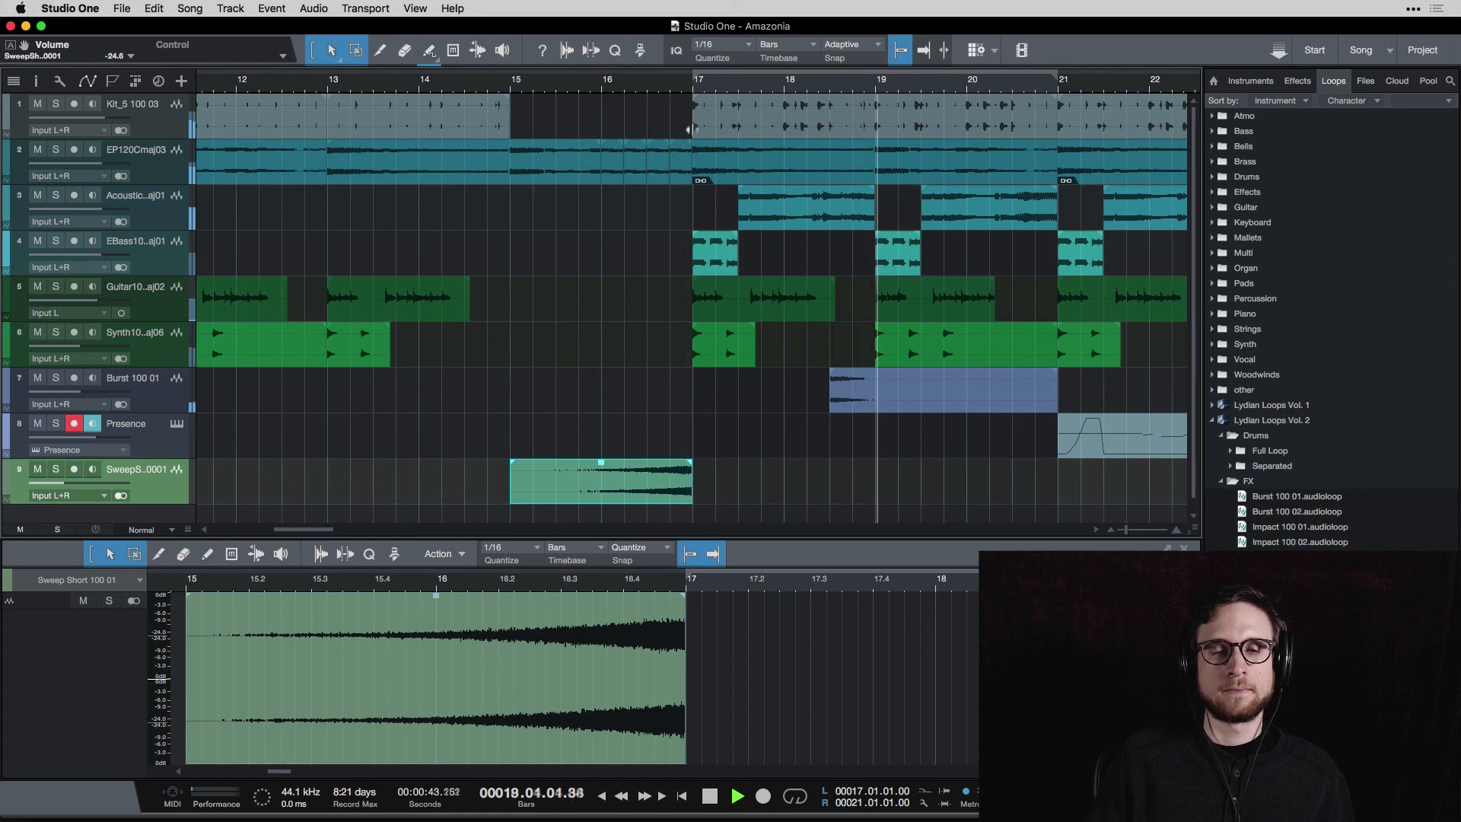
pyautogui.press('space')
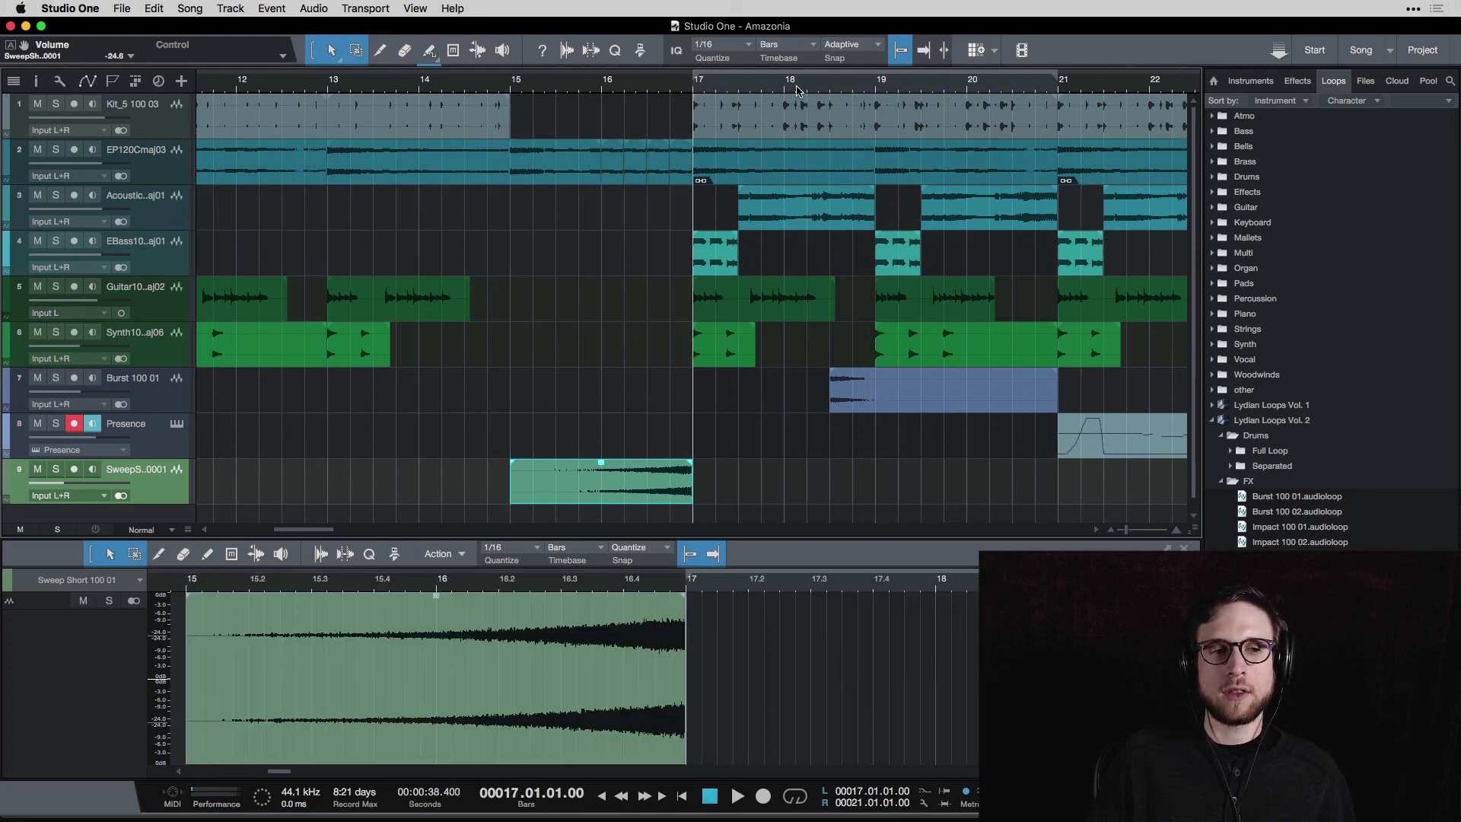
pyautogui.press('space')
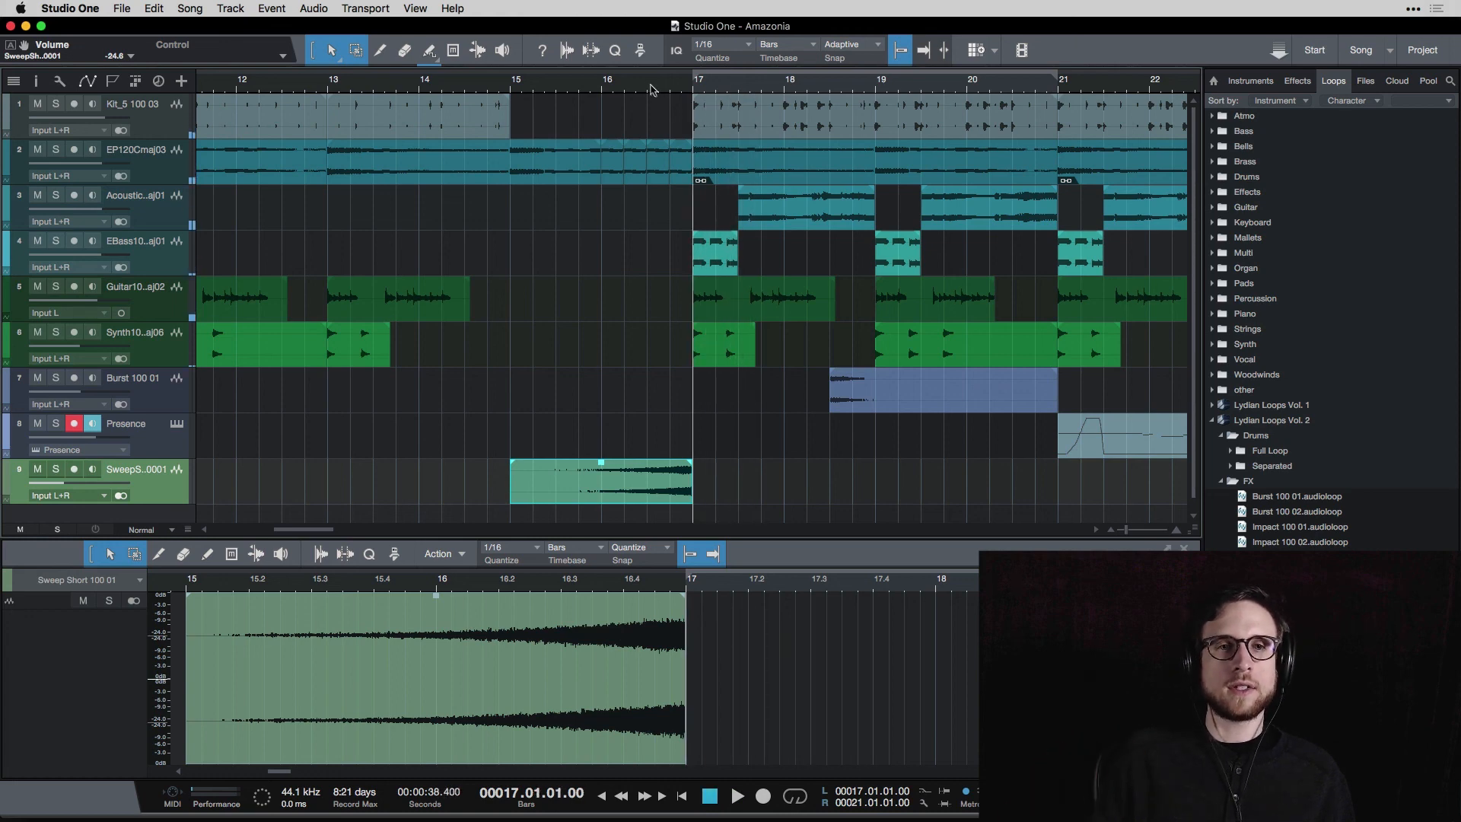
pyautogui.press('space')
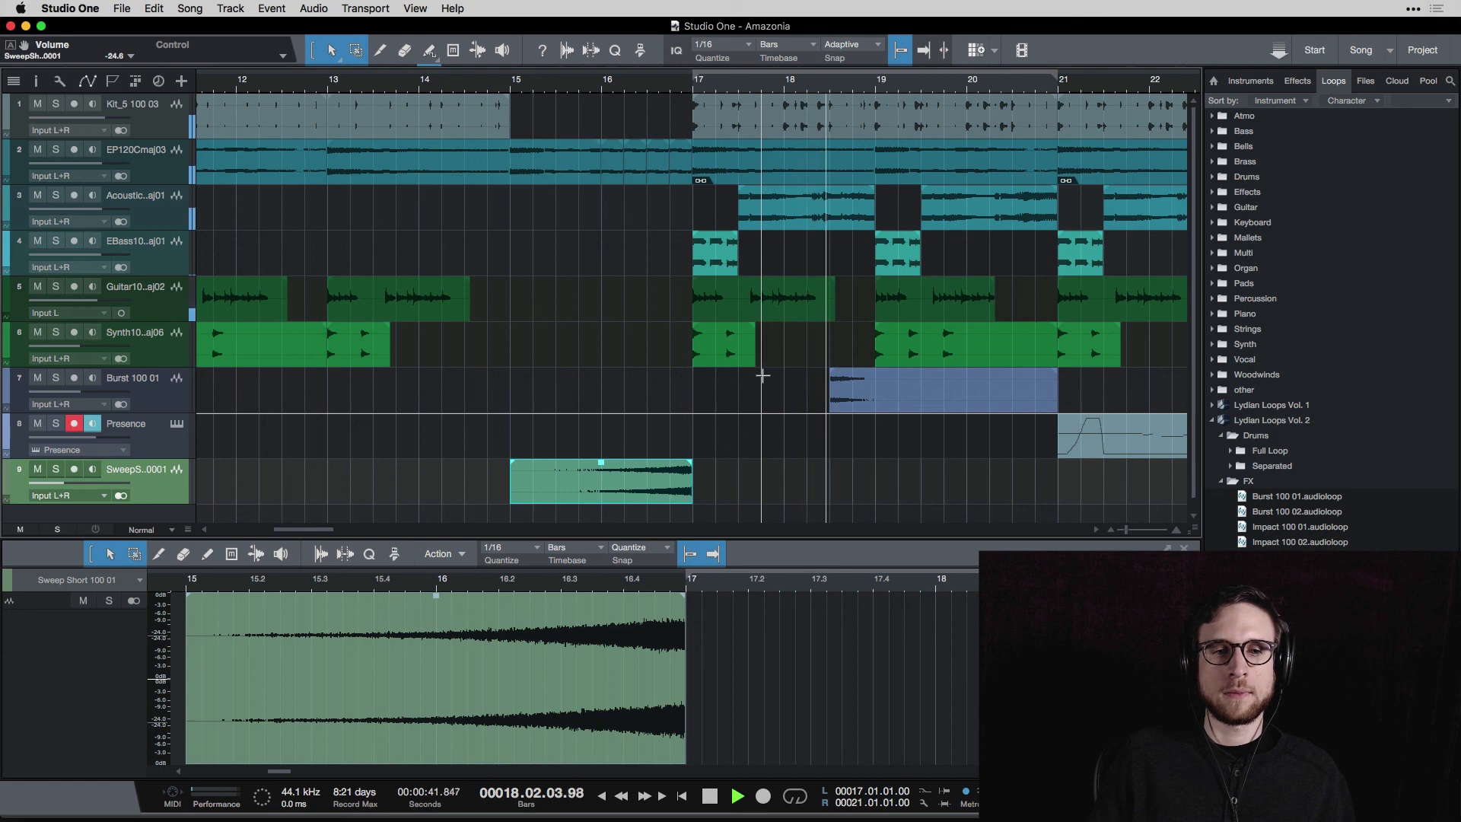
pyautogui.press('space')
# Review the arrangement from bar 1 to bar 25, examining the electric piano slices and the sweep before bar 17.
pyautogui.hscroll(-10, 636, 335)
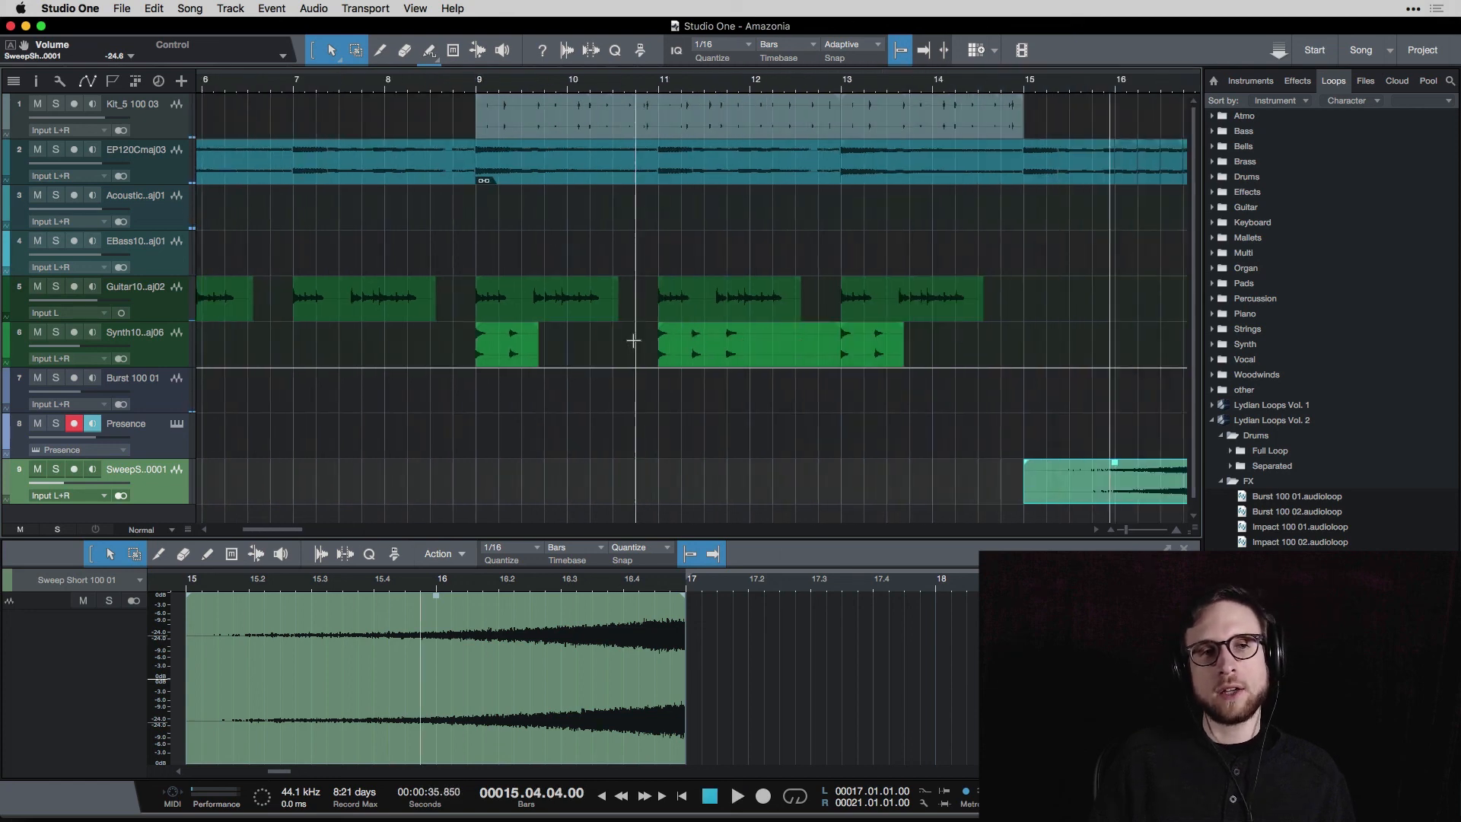
pyautogui.hscroll(10, 635, 340)
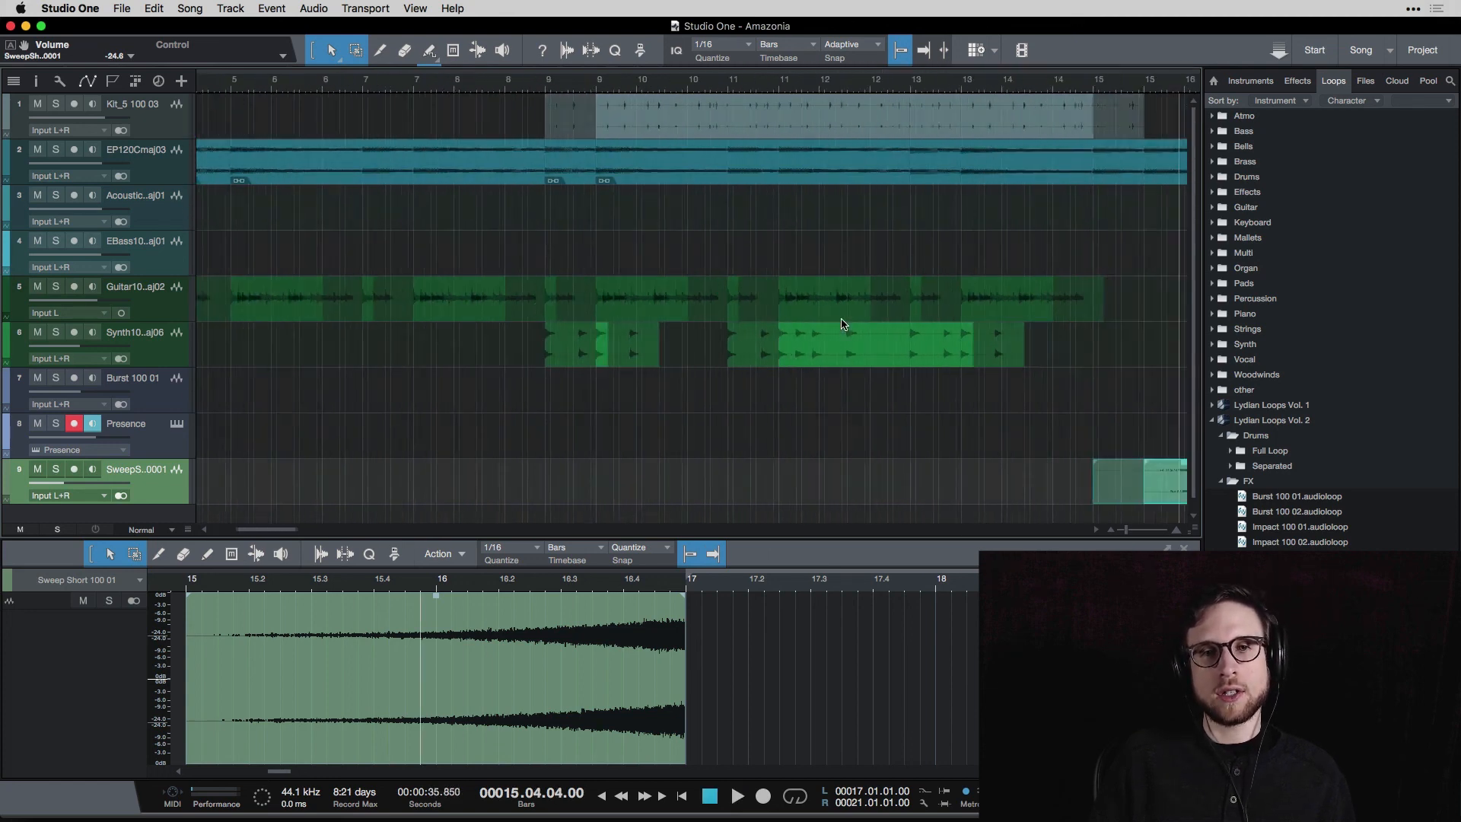
pyautogui.hscroll(-10, 877, 331)
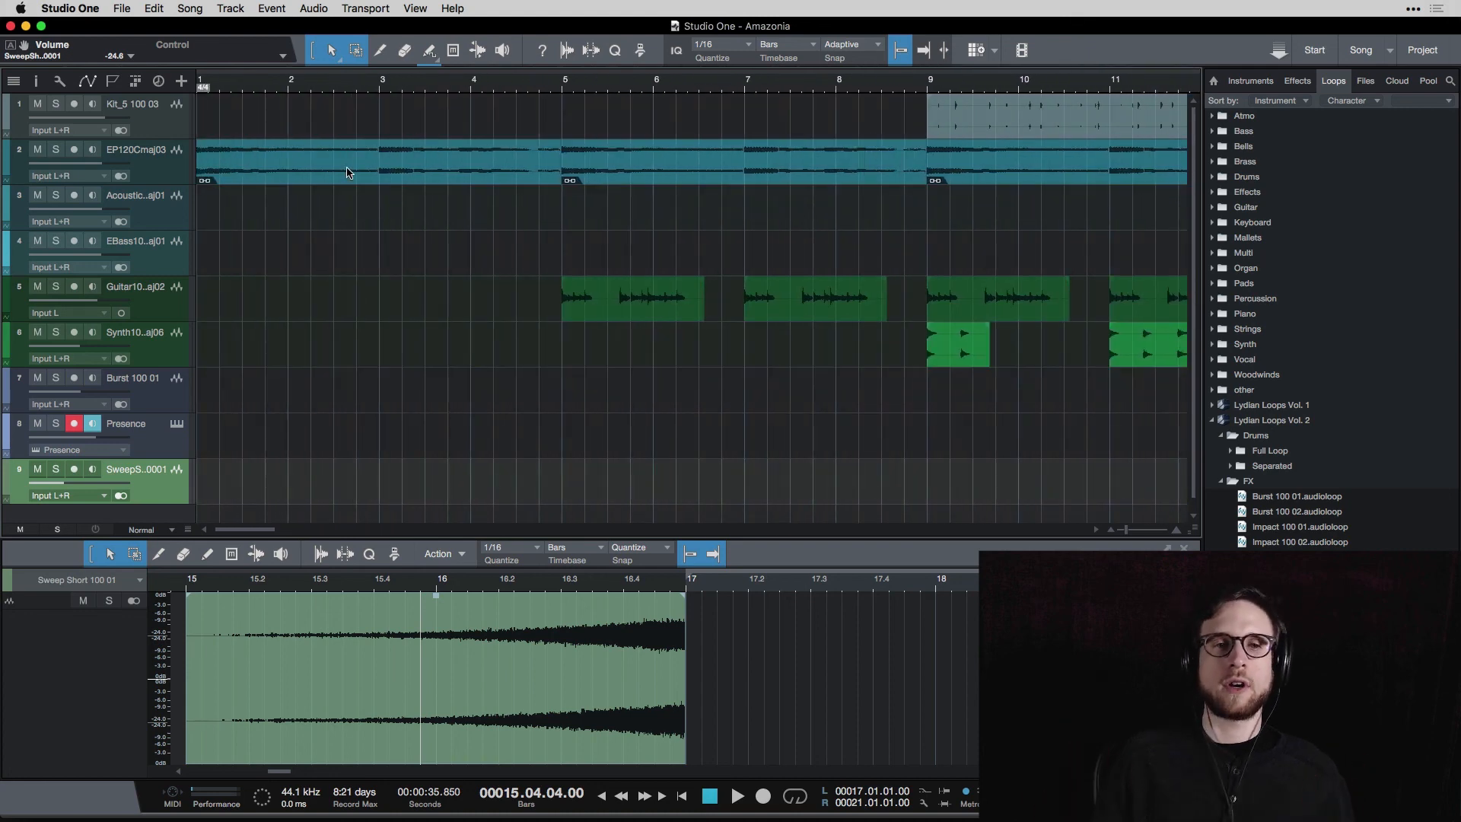
pyautogui.hscroll(10, 751, 270)
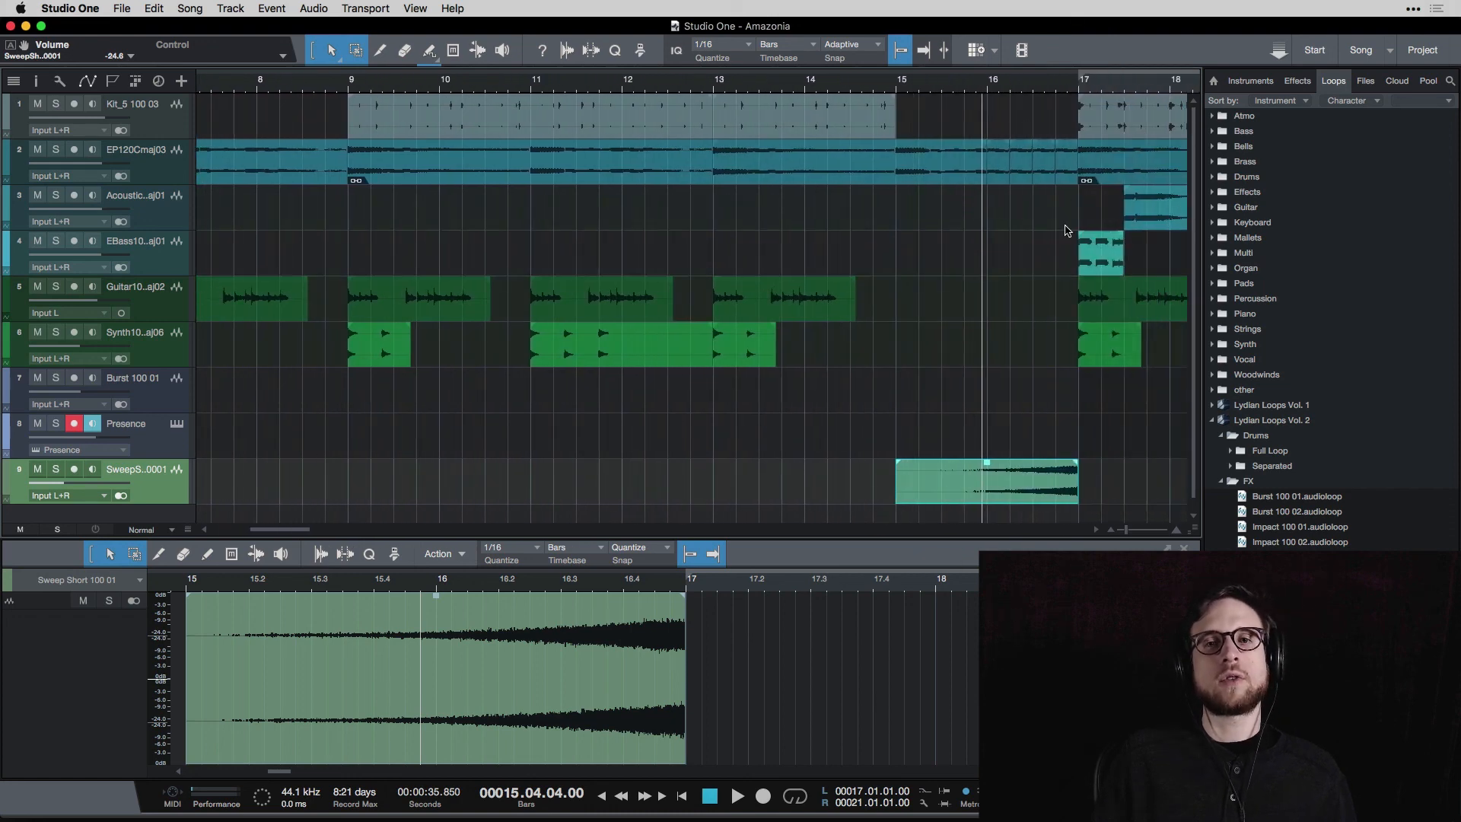
pyautogui.hscroll(4, 693, 186)
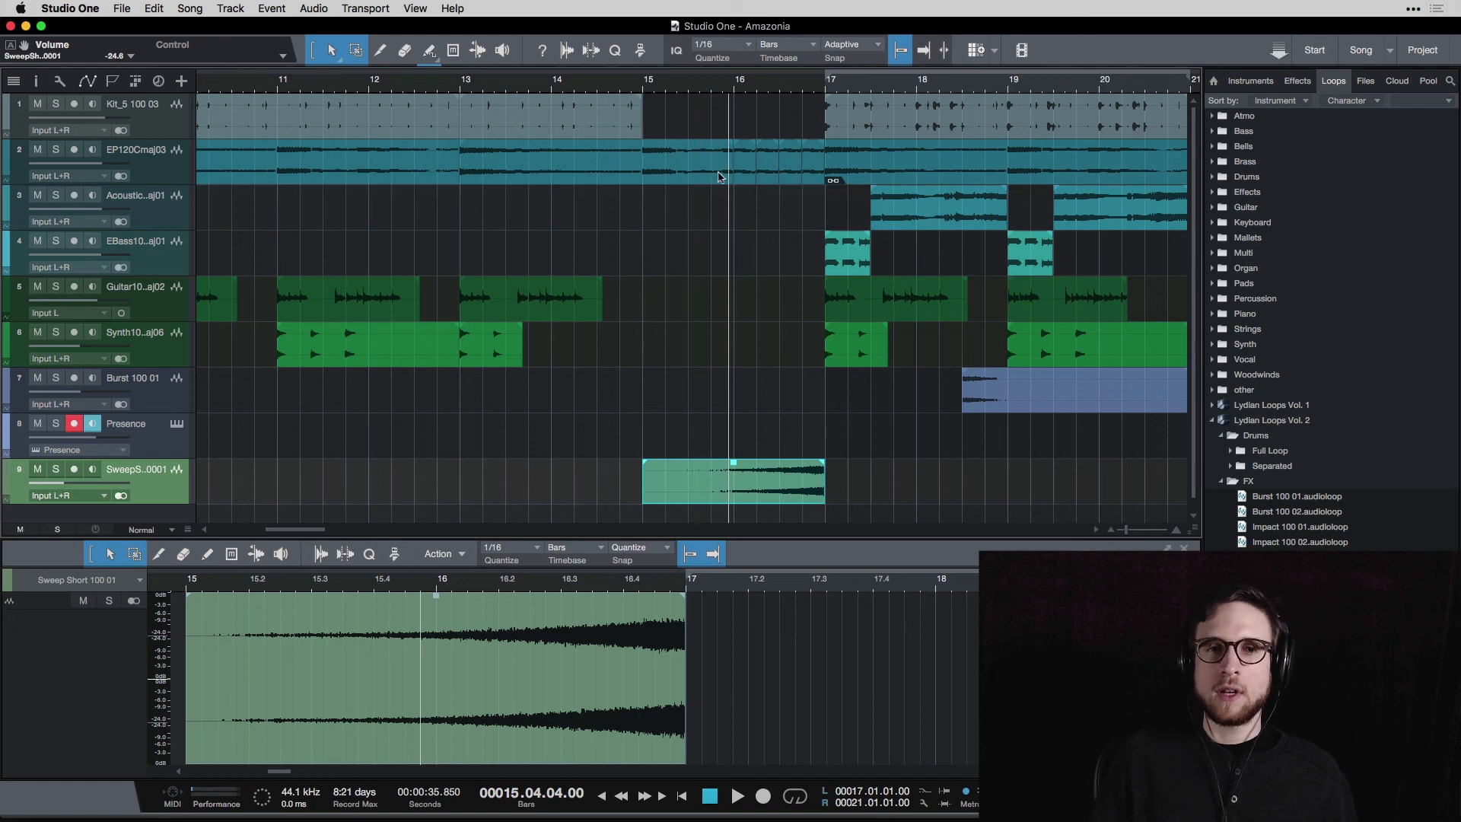
pyautogui.click(679, 174)
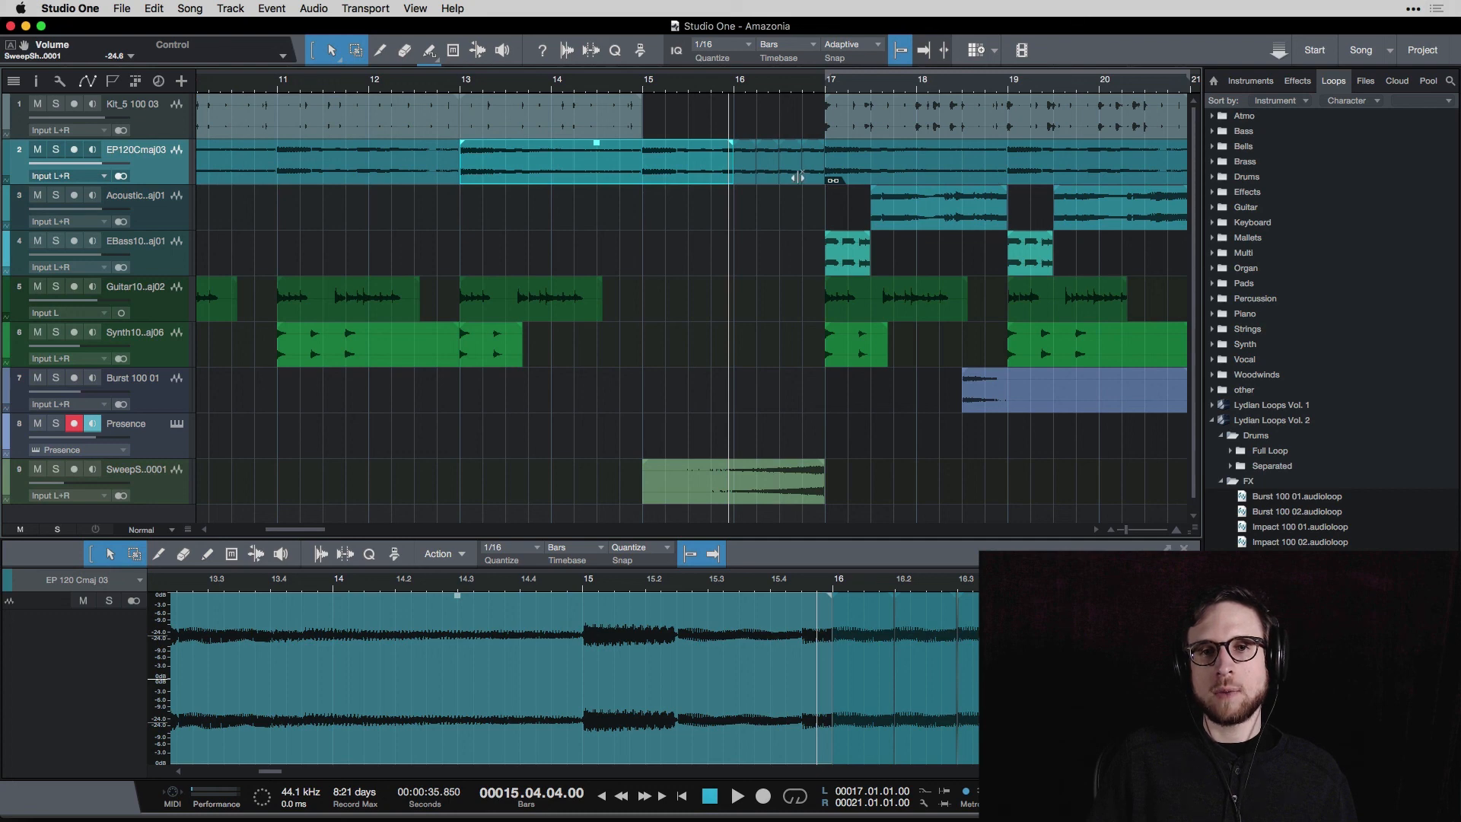
pyautogui.click(790, 488)
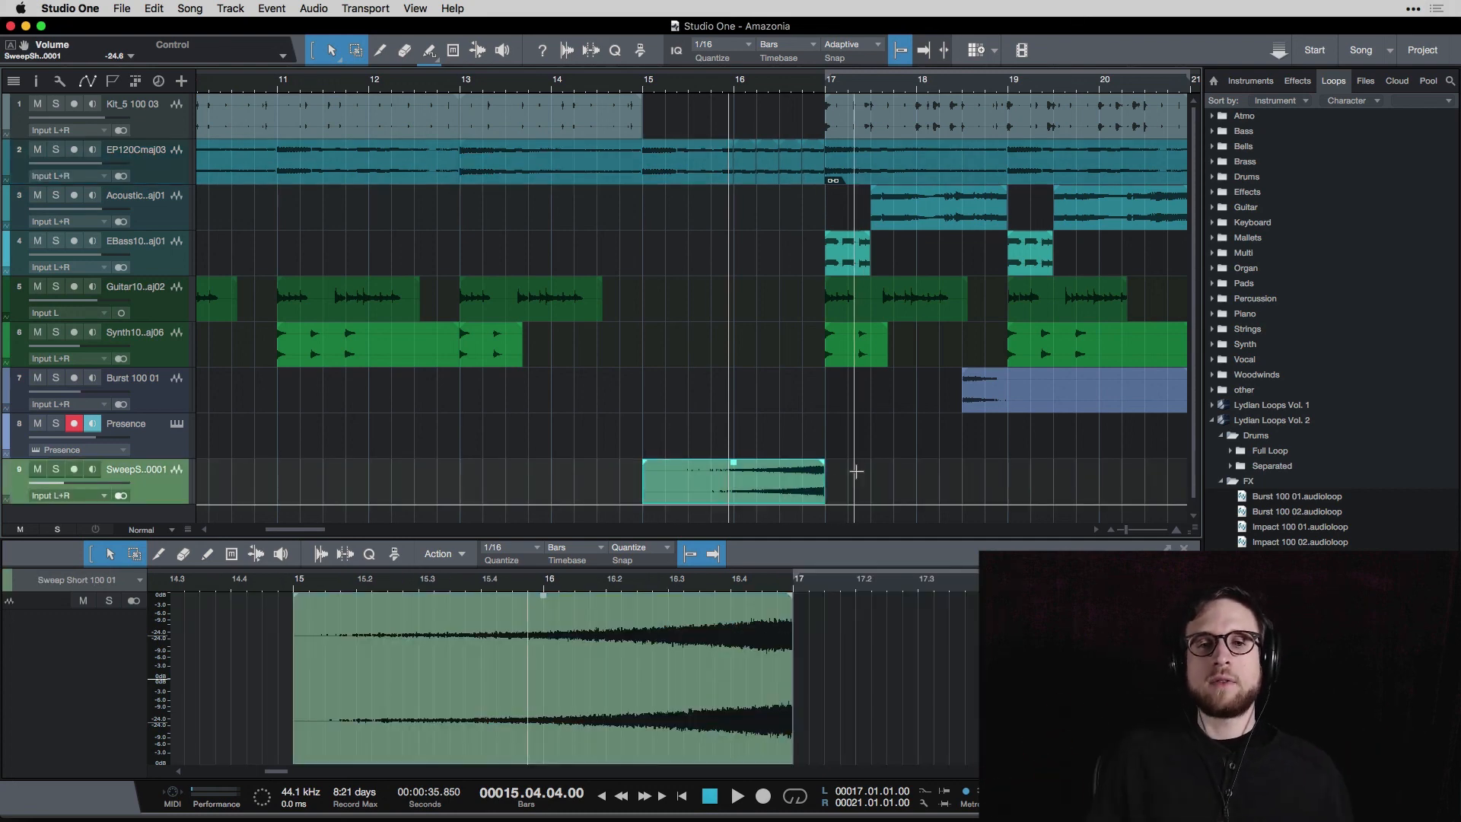
pyautogui.hscroll(5, 900, 285)
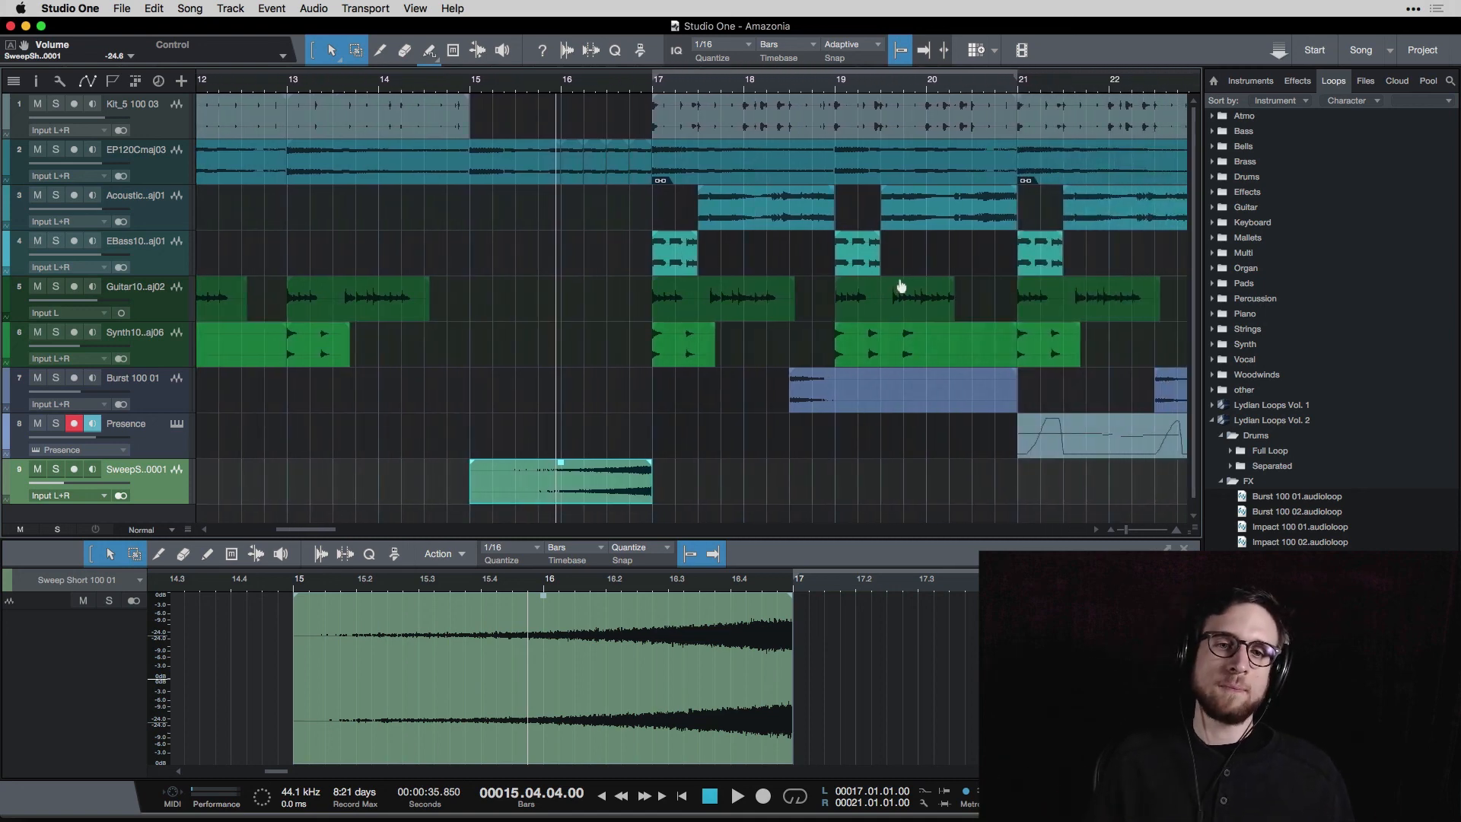
pyautogui.hscroll(10, 901, 285)
pyautogui.hscroll(-3, 681, 456)
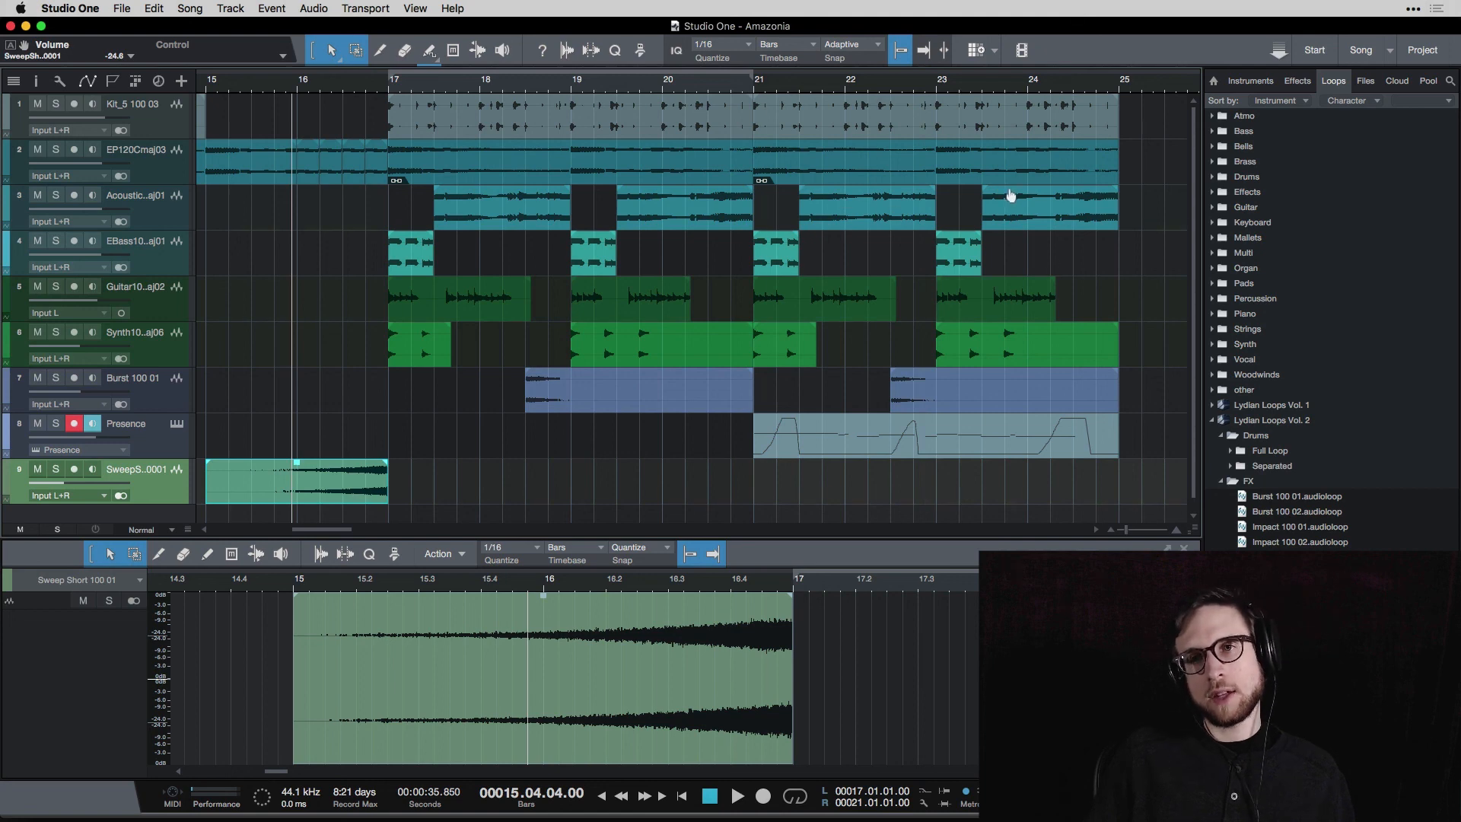
pyautogui.hscroll(8, 1010, 195)
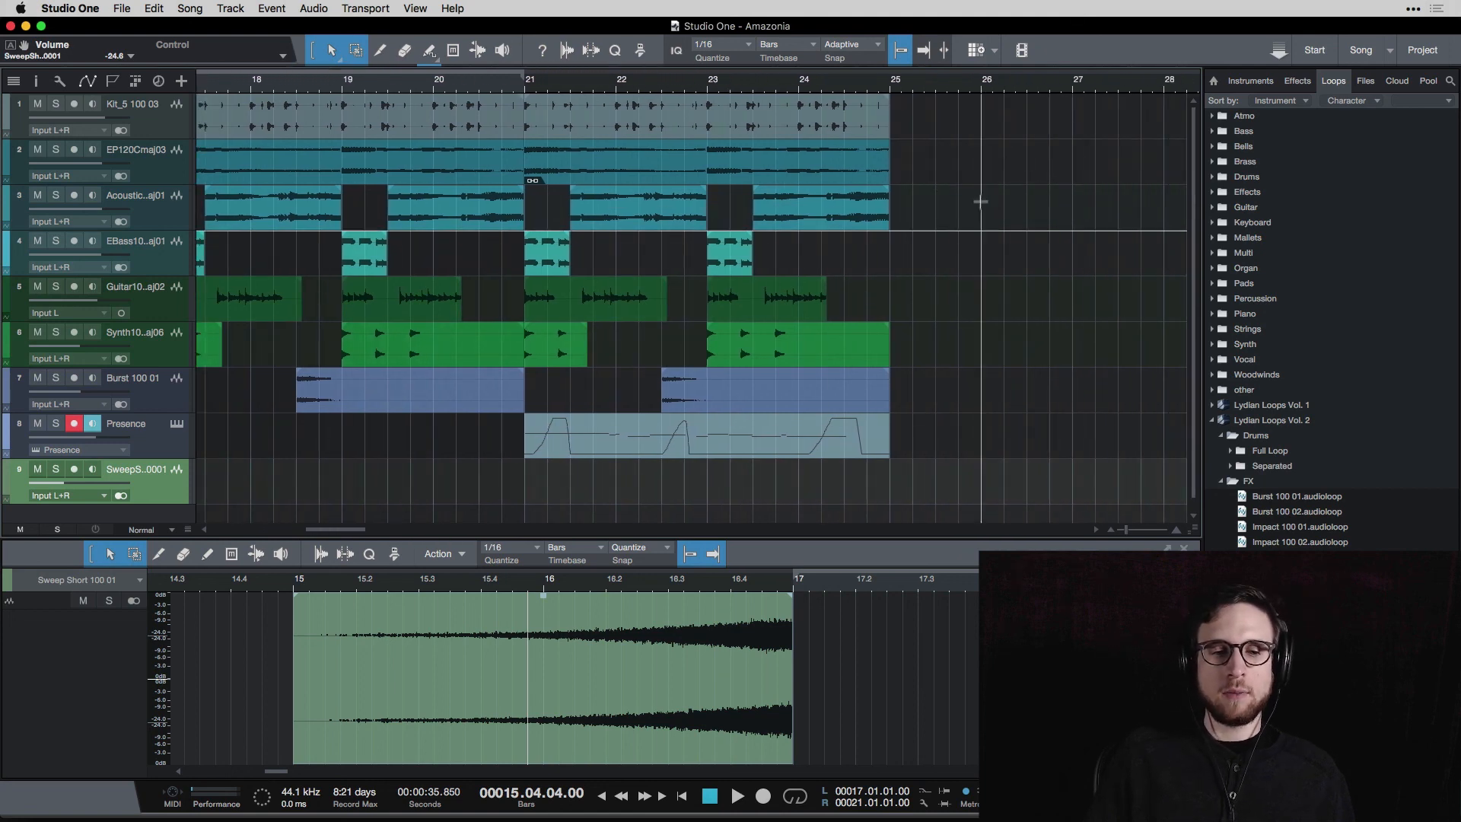